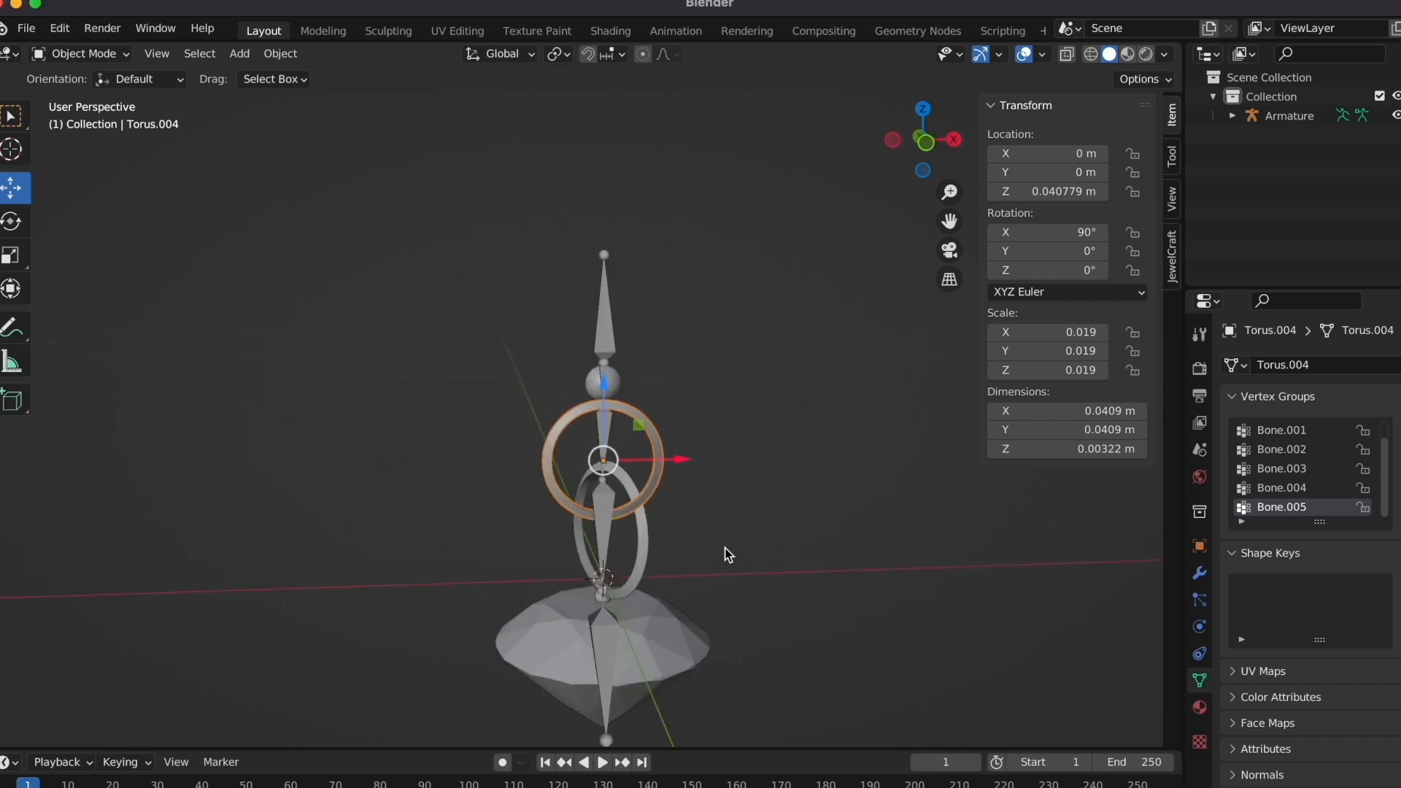
- Deselect the ring and hide the existing armature in the viewport
{"action": "left_click", "coordinate": [720, 546]}
{"action": "left_click", "coordinate": [1395, 116]}
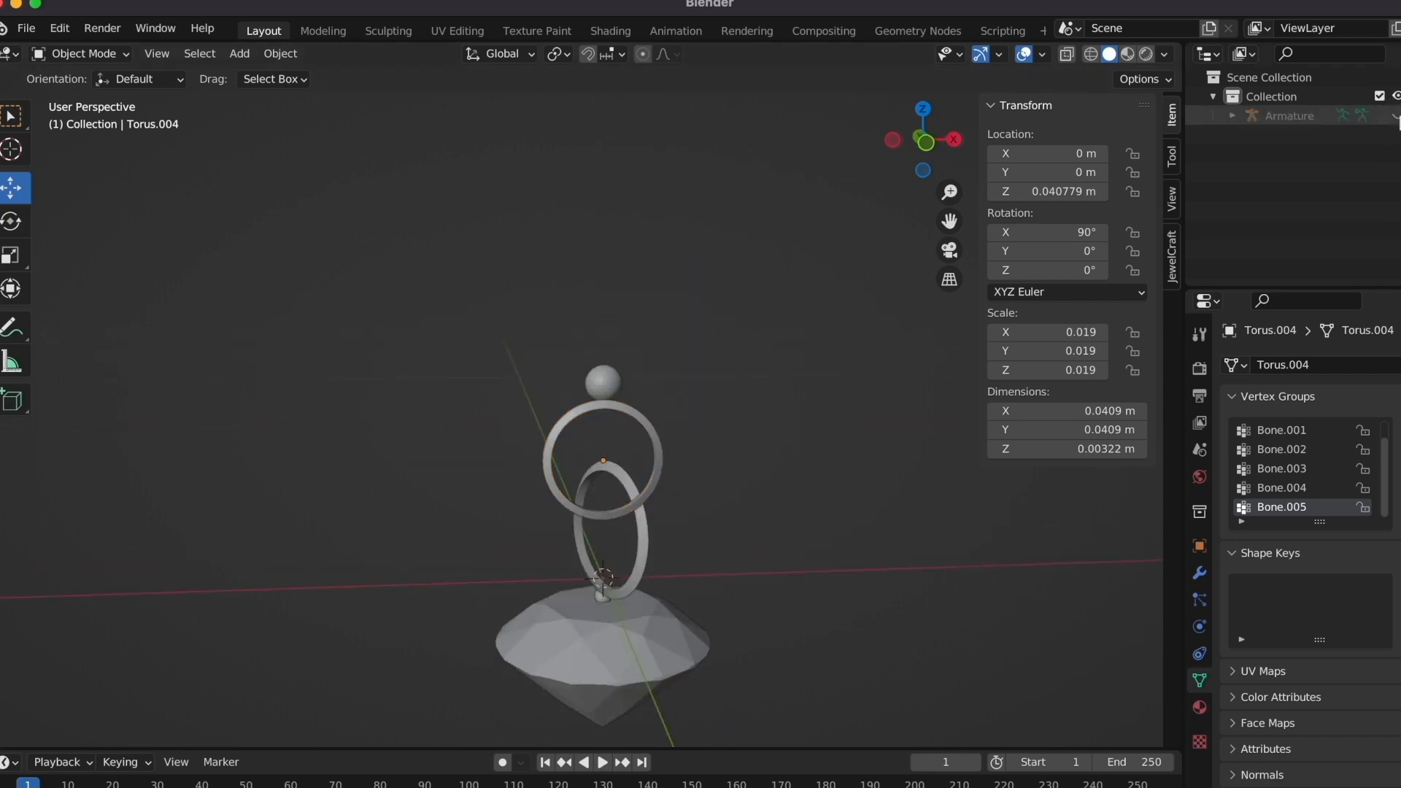
{"action": "scroll", "coordinate": [667, 495], "scroll_direction": "down", "scroll_amount": 2}
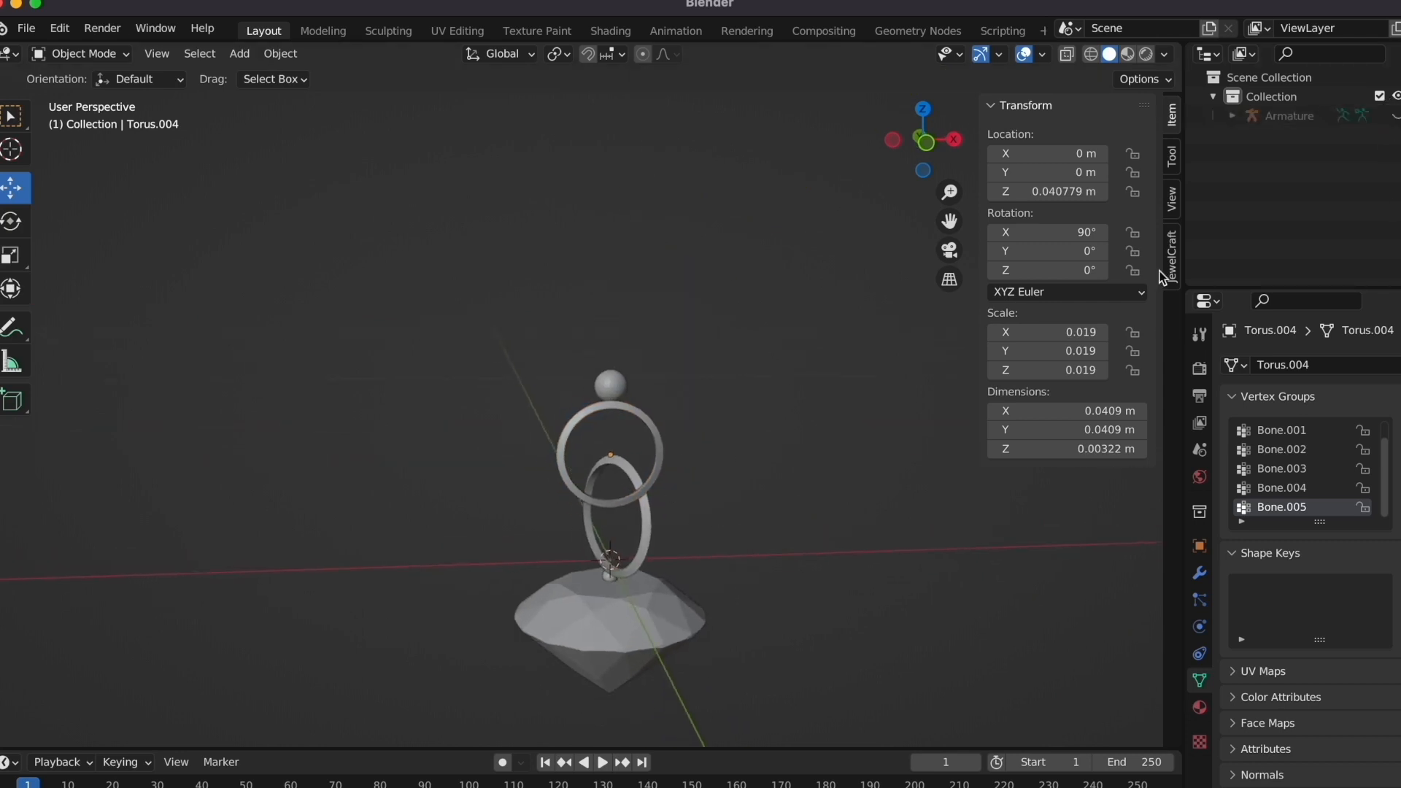
{"action": "left_click_drag", "start_coordinate": [950, 221], "coordinate": [981, 141]}
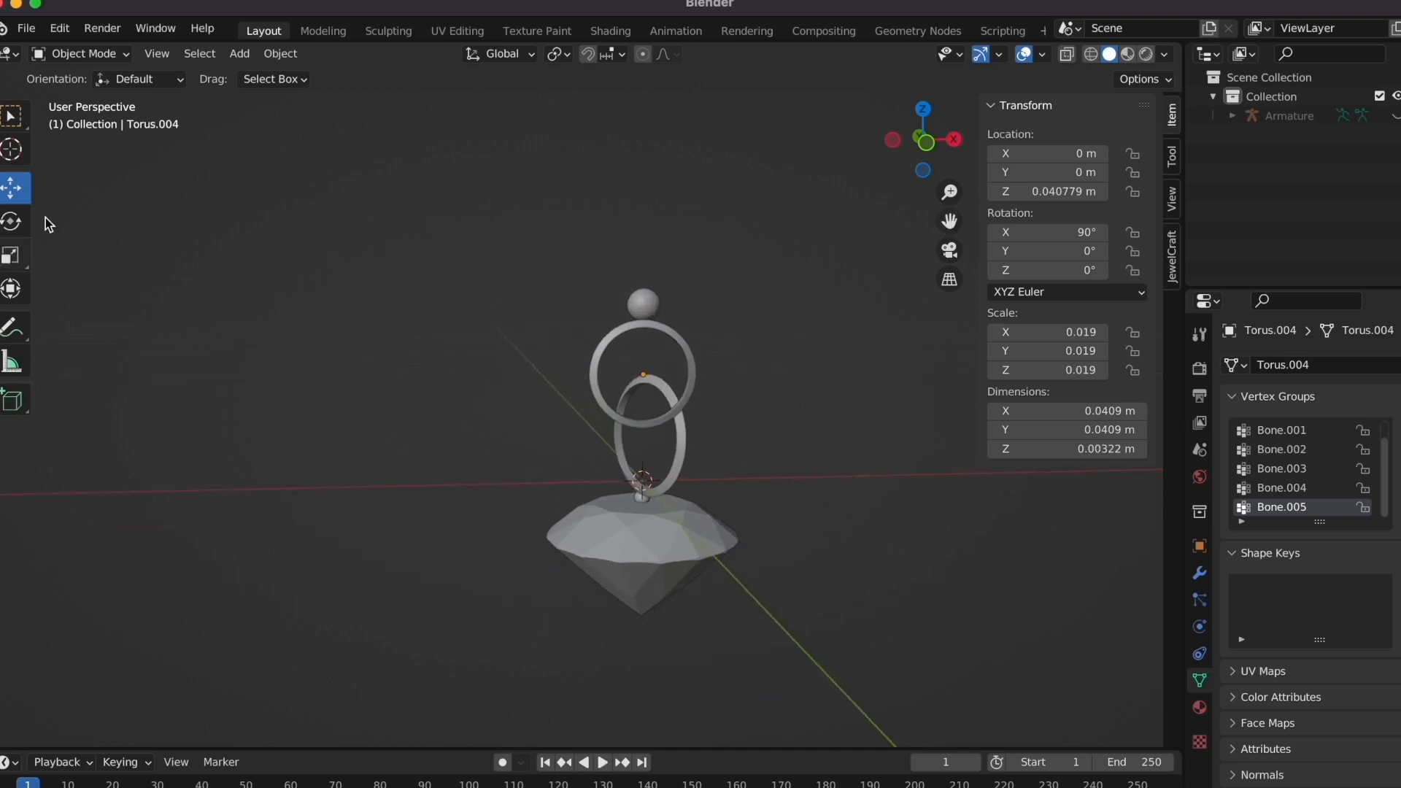
- Add a UV sphere at the origin and scale it down to bead size
{"action": "left_click", "coordinate": [234, 54]}
{"action": "mouse_move", "coordinate": [264, 75]}
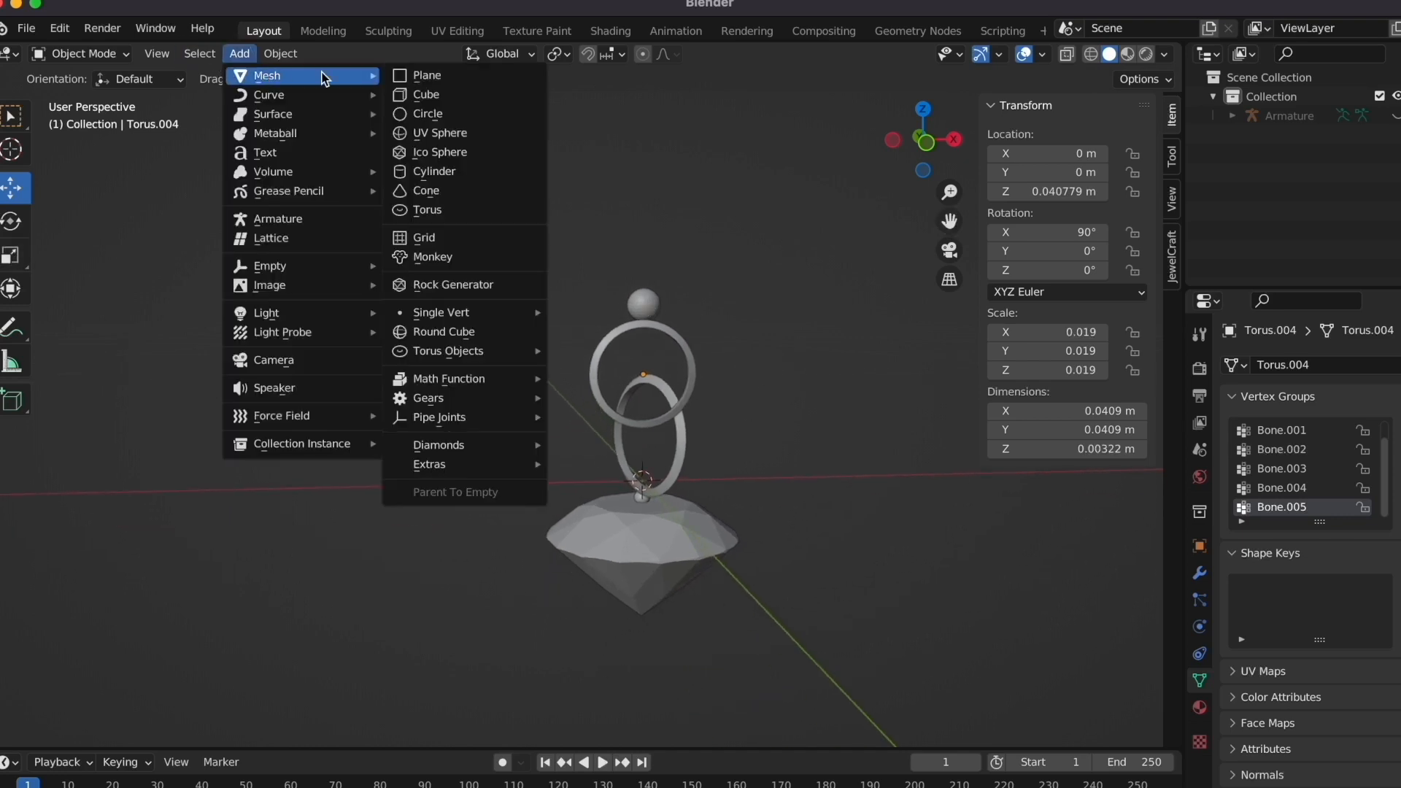
{"action": "left_click", "coordinate": [431, 132]}
{"action": "key", "text": "s"}
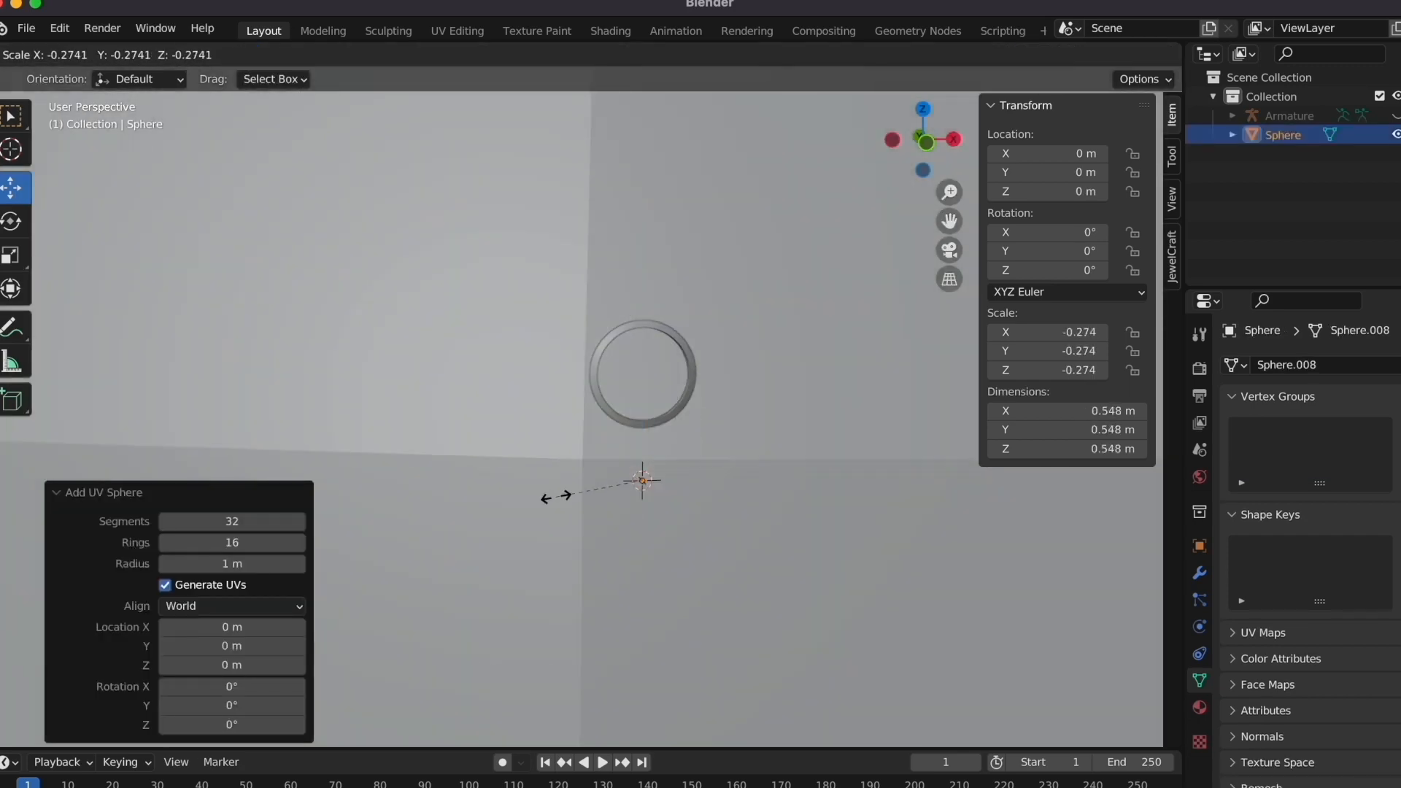
{"action": "left_click", "coordinate": [687, 475]}
{"action": "key", "text": "s"}
{"action": "left_click", "coordinate": [722, 481]}
- Place the sphere beside the existing earring at about X -0.084 m, Z 0.069 m, scaled to about 0.009 m across
{"action": "left_click_drag", "start_coordinate": [719, 483], "coordinate": [498, 483]}
{"action": "left_click_drag", "start_coordinate": [418, 435], "coordinate": [415, 264]}
{"action": "key", "text": "s"}
{"action": "left_click", "coordinate": [416, 315]}
- Add a torus at the origin and scale it down to about 0.068 m across
{"action": "left_click", "coordinate": [239, 54]}
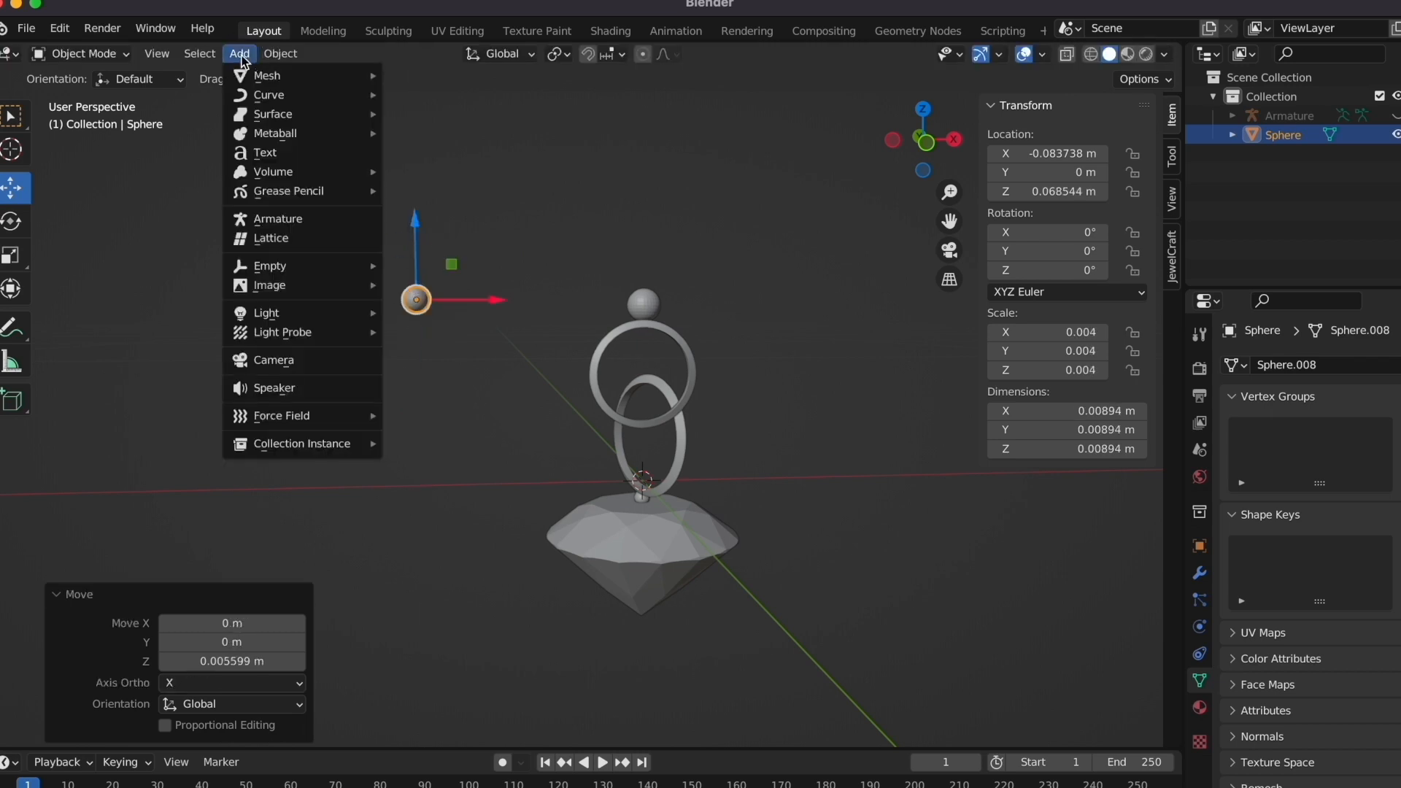
{"action": "mouse_move", "coordinate": [321, 75]}
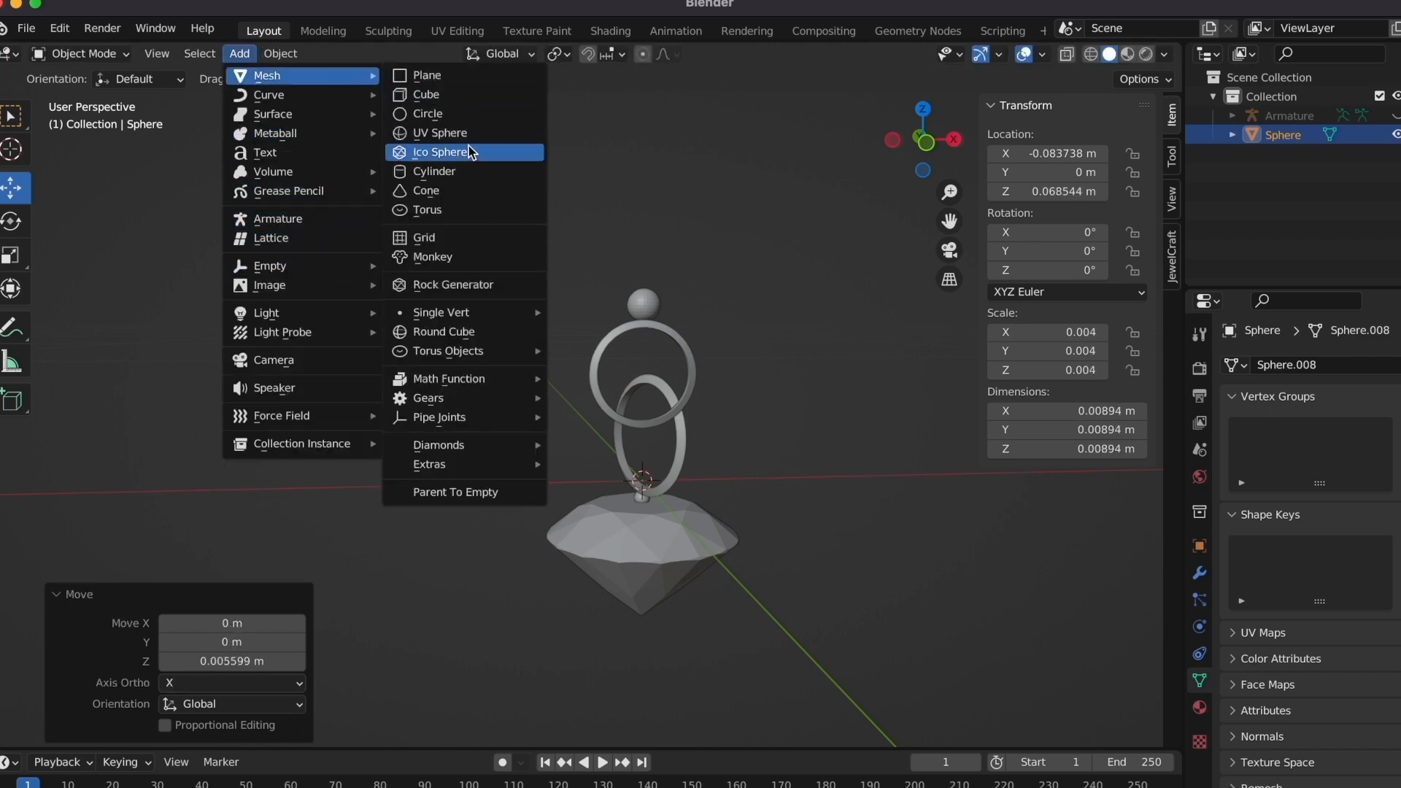
{"action": "left_click", "coordinate": [452, 211]}
{"action": "key", "text": "s"}
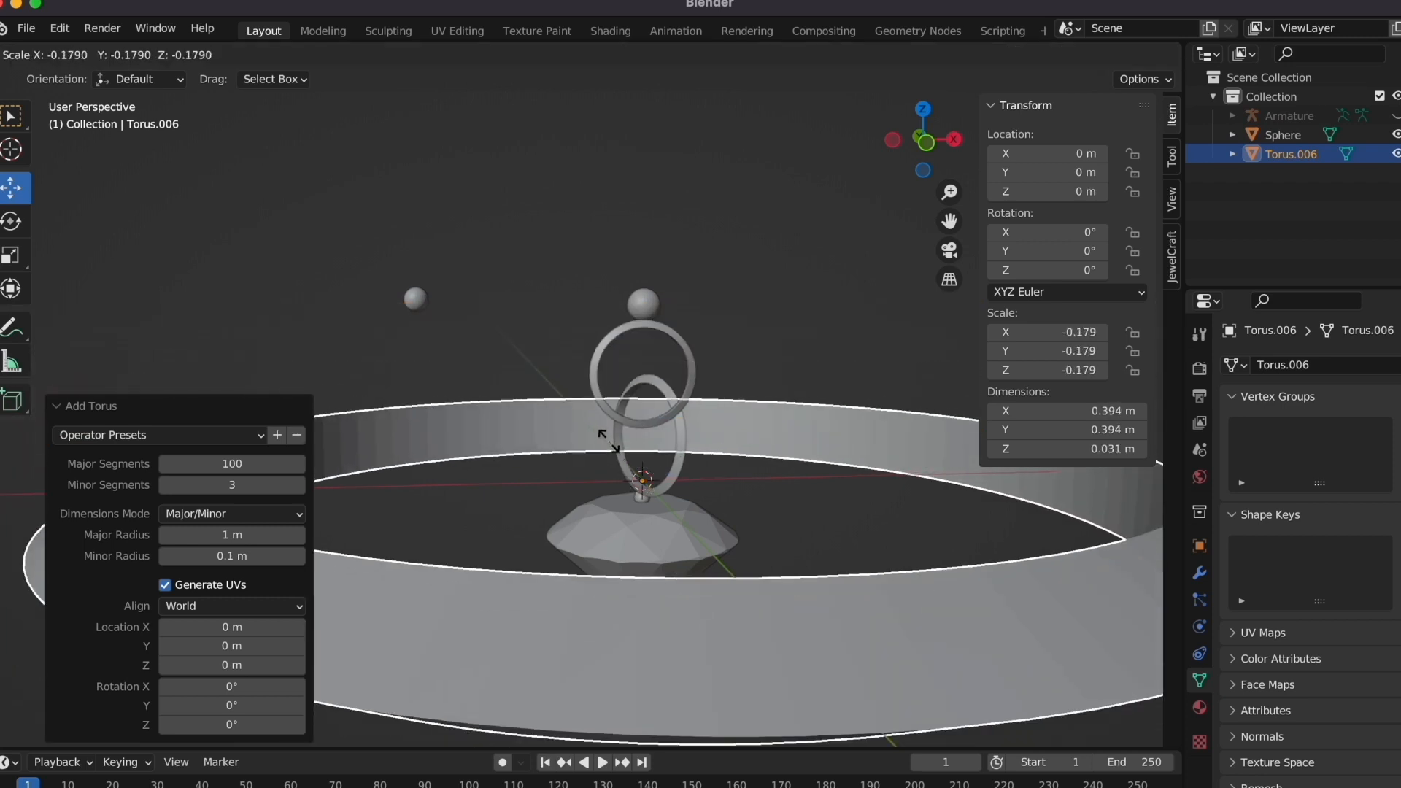
{"action": "left_click", "coordinate": [838, 425]}
{"action": "key", "text": "s"}
{"action": "left_click", "coordinate": [678, 490]}
- Rotate the torus 90° so that it stands upright
{"action": "type", "text": "r90"}
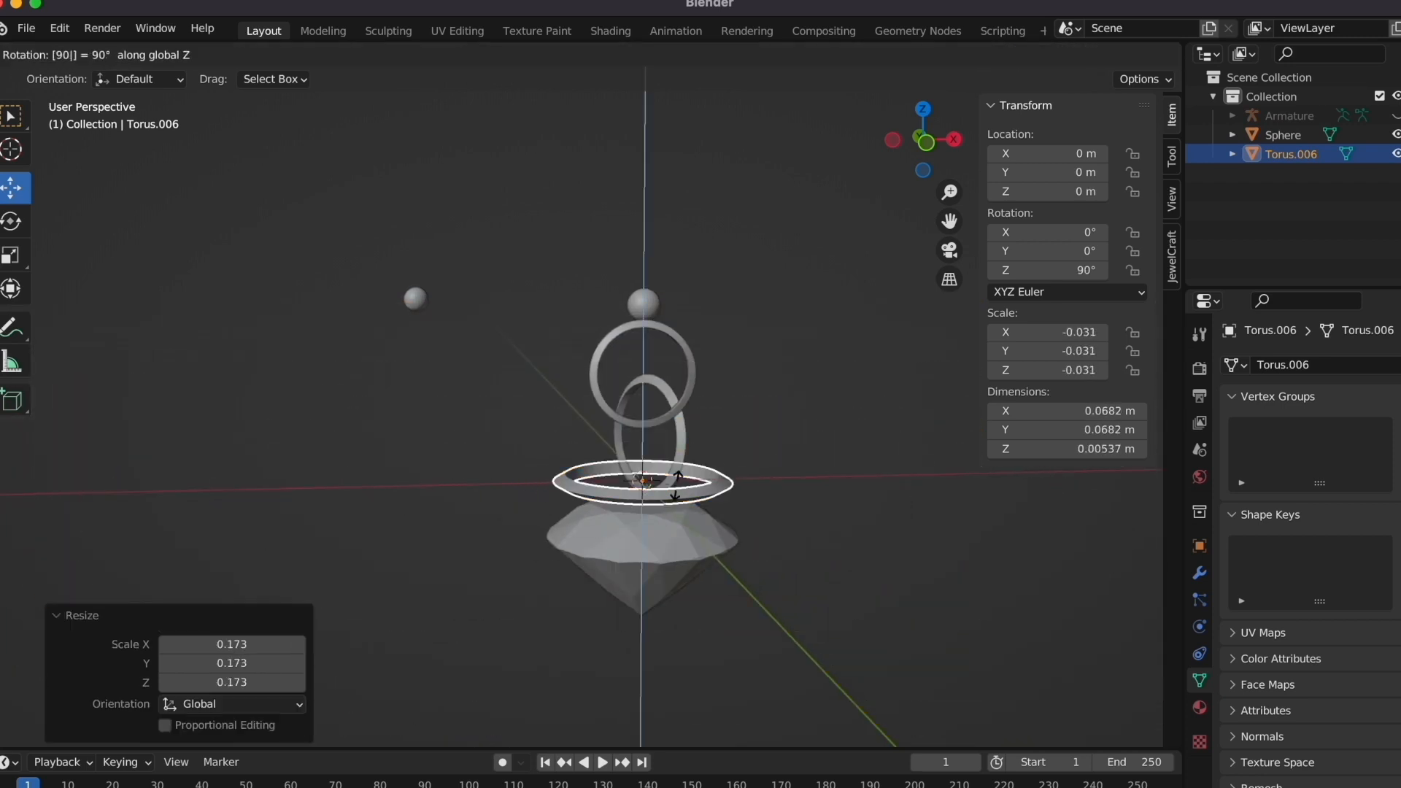
{"action": "type", "text": "r"}
{"action": "key", "text": "Return"}
- Scale the torus to about 0.036 m across and place it directly below the new sphere at about X -0.084 m, Z 0.048 m
{"action": "key", "text": "s"}
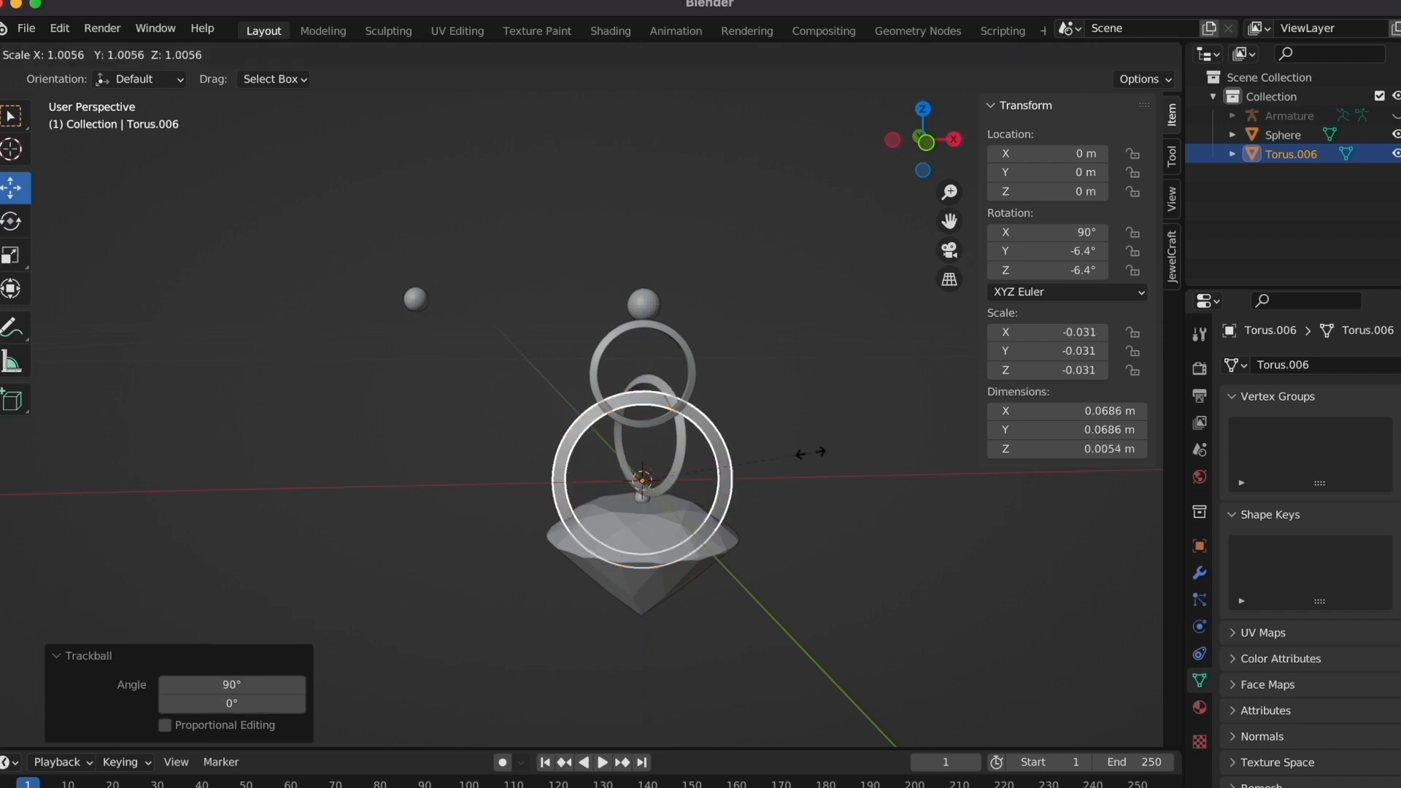
{"action": "left_click", "coordinate": [742, 473]}
{"action": "left_click_drag", "start_coordinate": [716, 476], "coordinate": [713, 477]}
{"action": "left_click", "coordinate": [505, 483]}
{"action": "left_click_drag", "start_coordinate": [413, 460], "coordinate": [483, 359]}
{"action": "key", "text": "s"}
{"action": "left_click", "coordinate": [491, 358]}
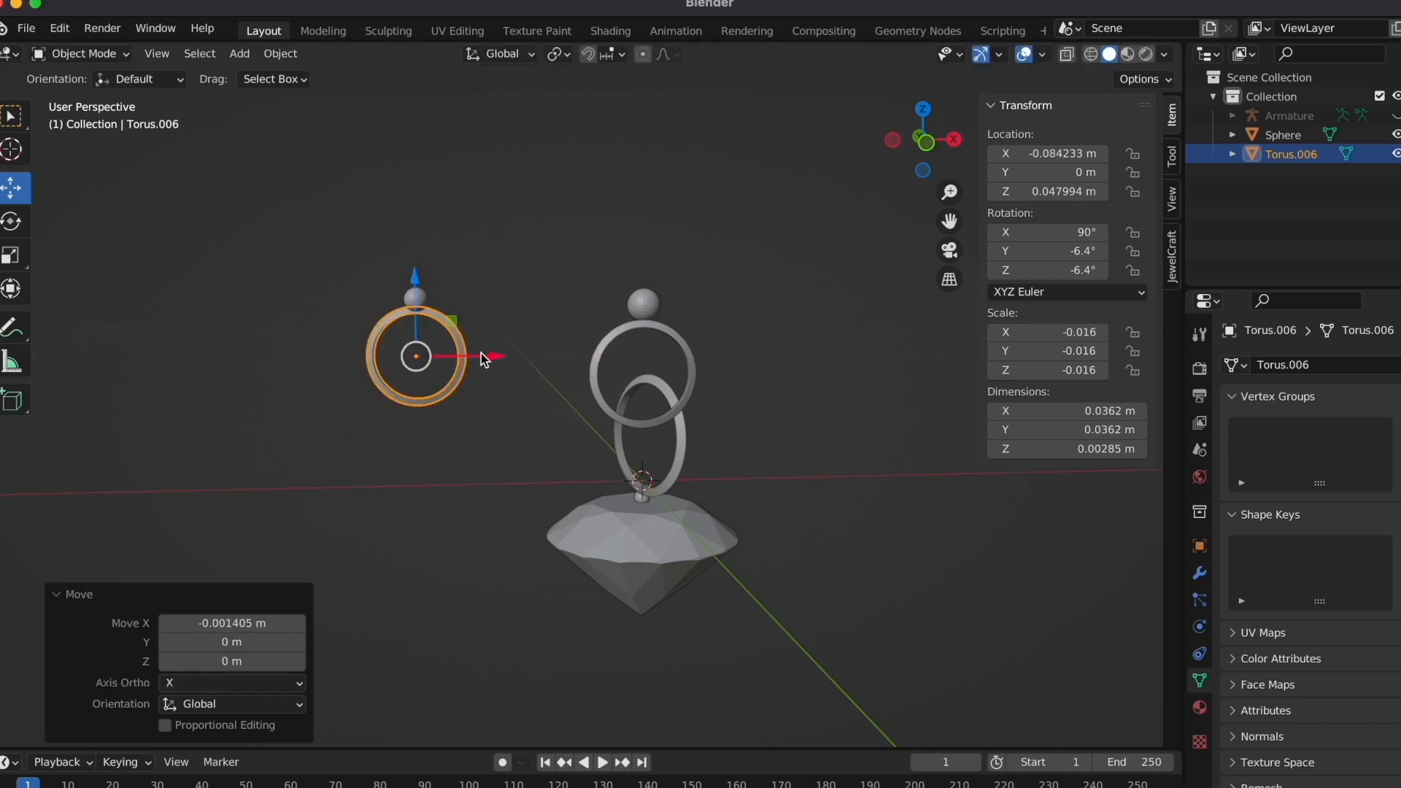
- Duplicate the ring, lower the copy to interlock with the first ring, and rotate it 90° about Z
{"action": "key", "text": "shift+d"}
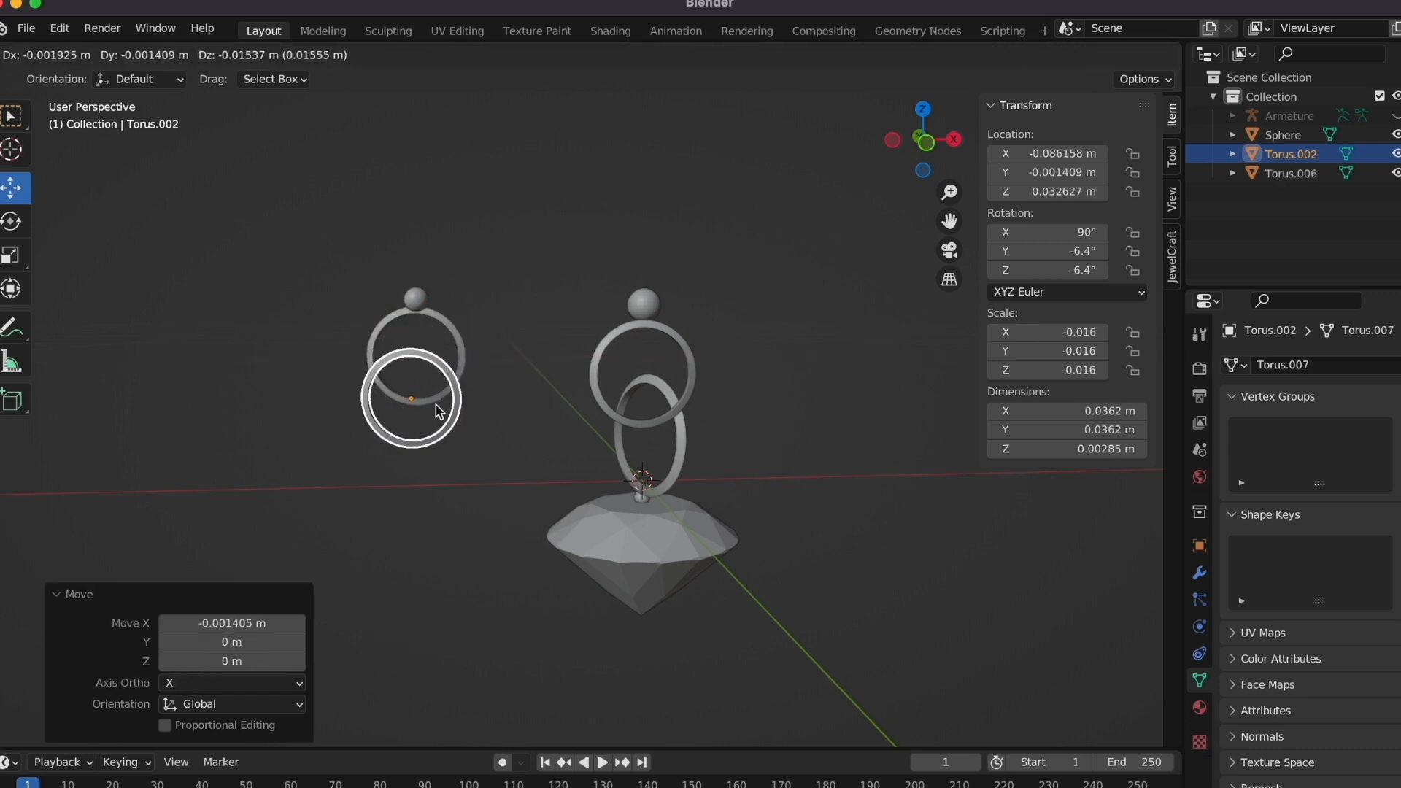
{"action": "left_click", "coordinate": [441, 416]}
{"action": "key", "text": "r"}
{"action": "key", "text": "z"}
{"action": "key", "text": "9"}
{"action": "key", "text": "0"}
{"action": "key", "text": "Return"}
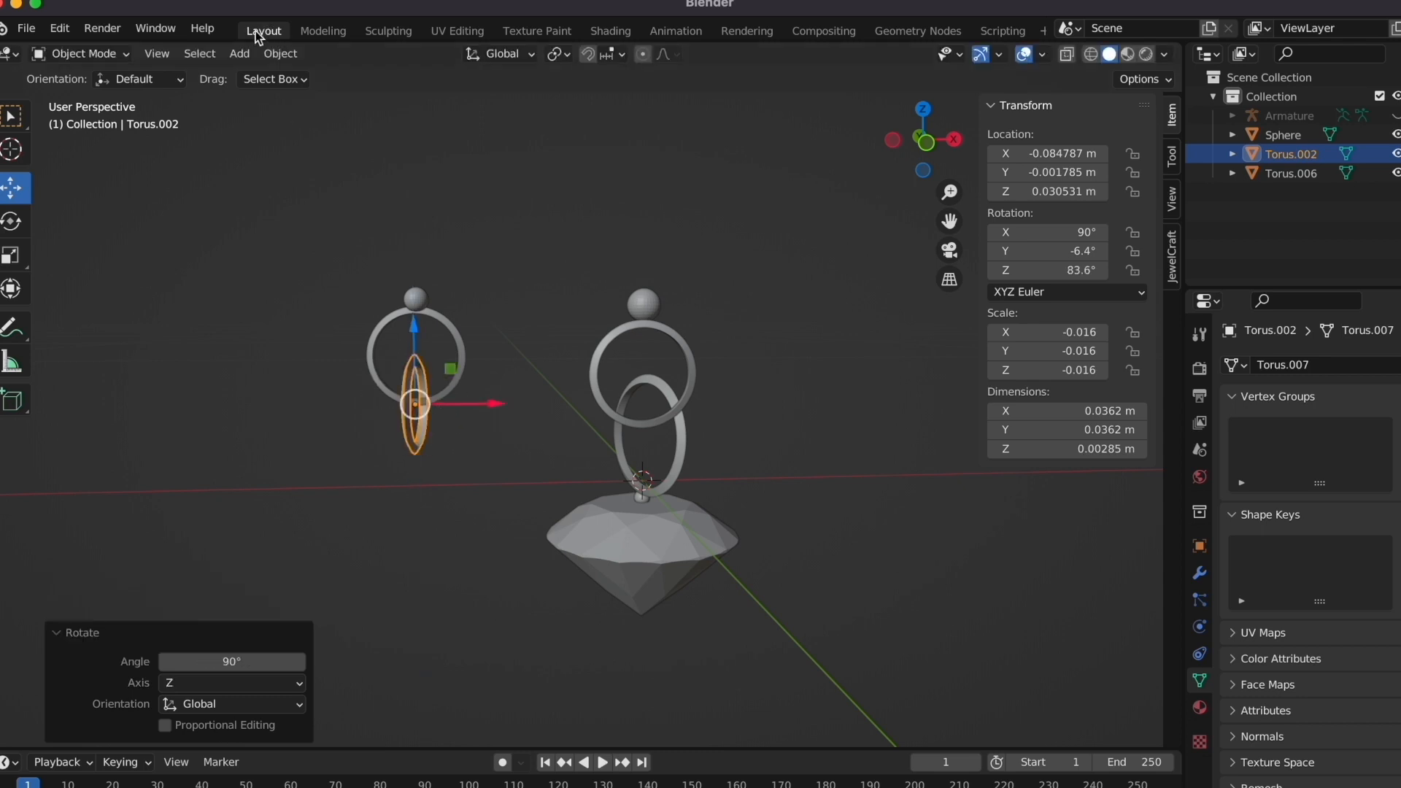
- Duplicate the new sphere and move the copy straight down to the lower ring's bottom edge
{"action": "left_click", "coordinate": [415, 299]}
{"action": "key", "text": "shift+d"}
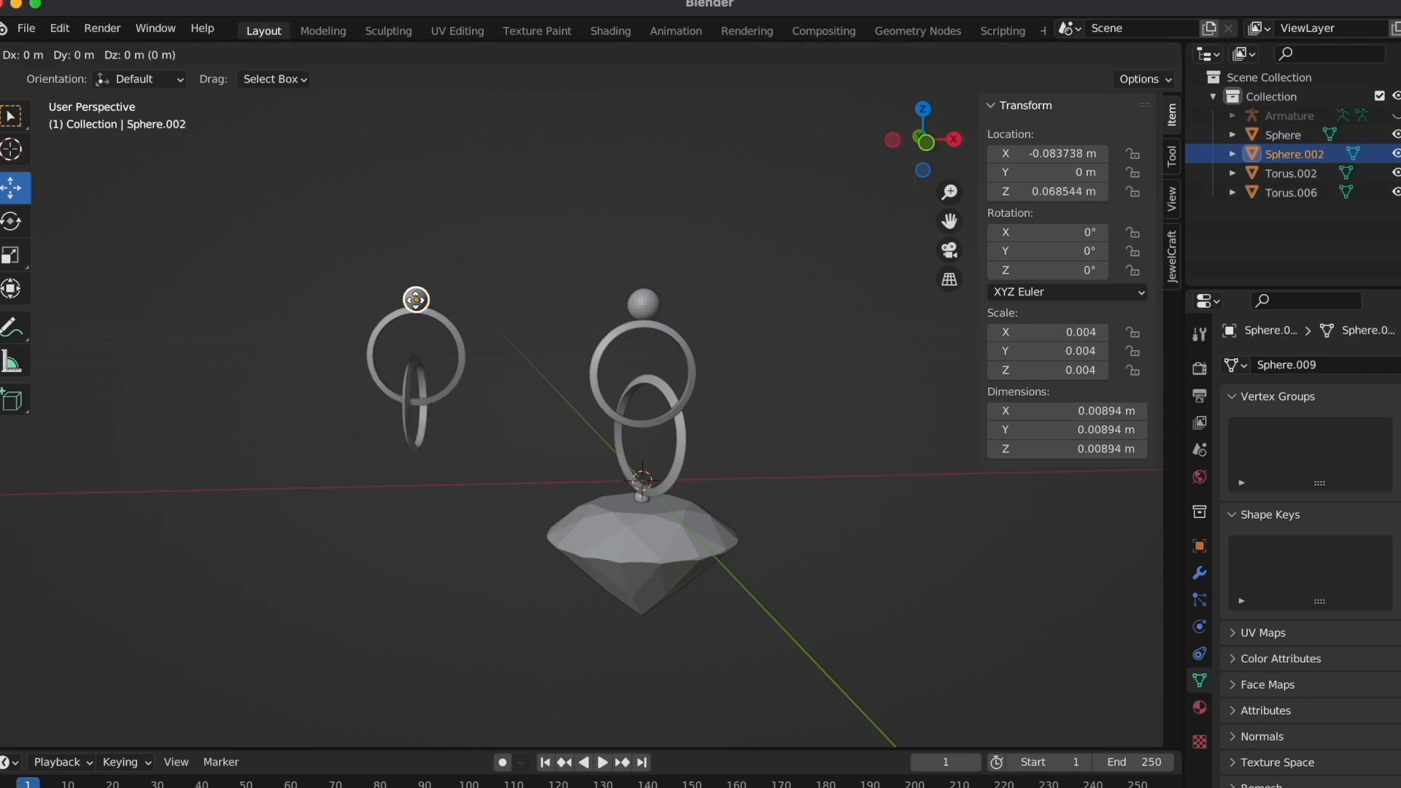
{"action": "right_click", "coordinate": [416, 299]}
{"action": "key", "text": "g"}
{"action": "key", "text": "z"}
{"action": "left_click", "coordinate": [418, 457]}
- Shrink the copied sphere to about 0.005 m across and center it under the lower ring at about X -0.085 m
{"action": "key", "text": "s"}
{"action": "left_click", "coordinate": [467, 445]}
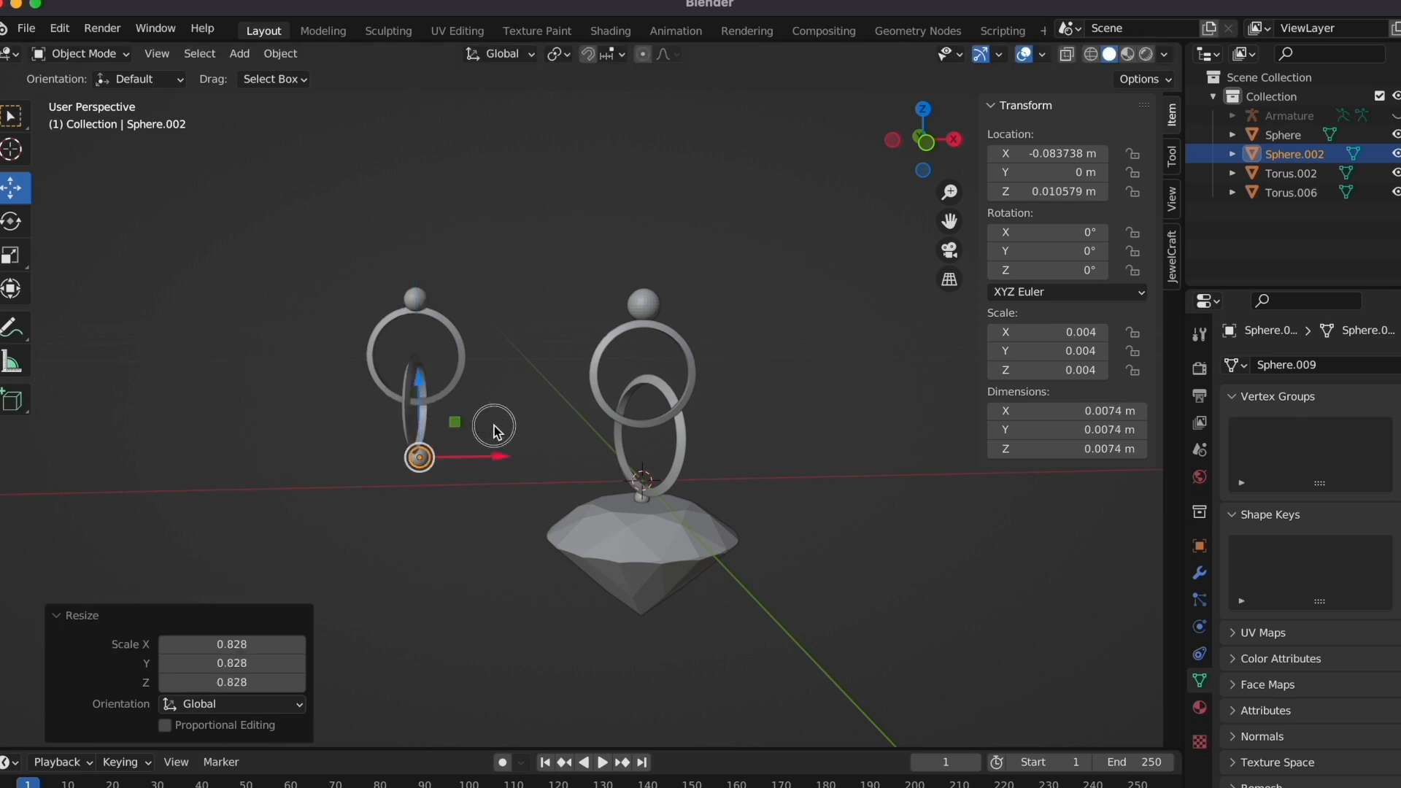
{"action": "key", "text": "g"}
{"action": "key", "text": "x"}
{"action": "left_click", "coordinate": [475, 448]}
{"action": "key", "text": "s"}
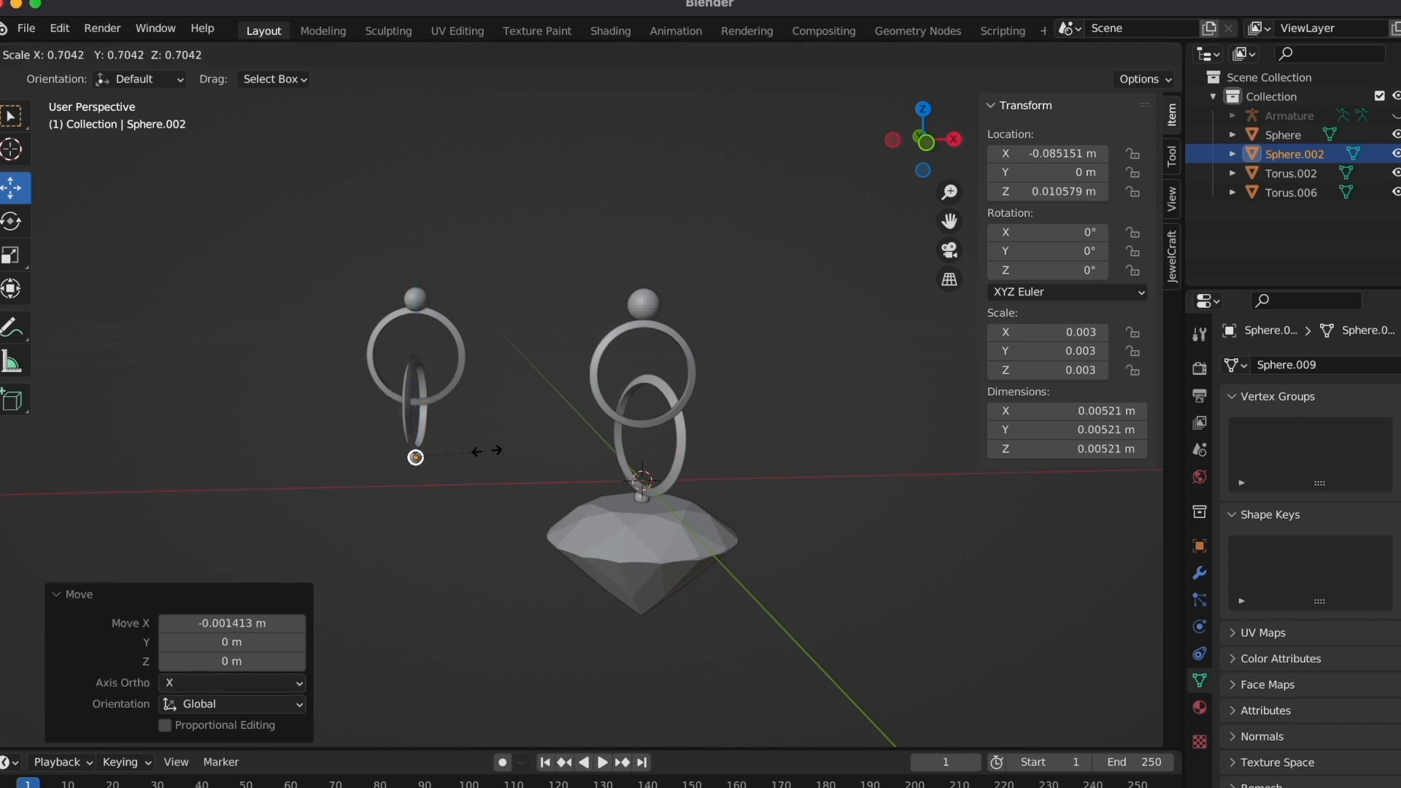
{"action": "left_click", "coordinate": [496, 457]}
{"action": "left_click", "coordinate": [416, 415]}
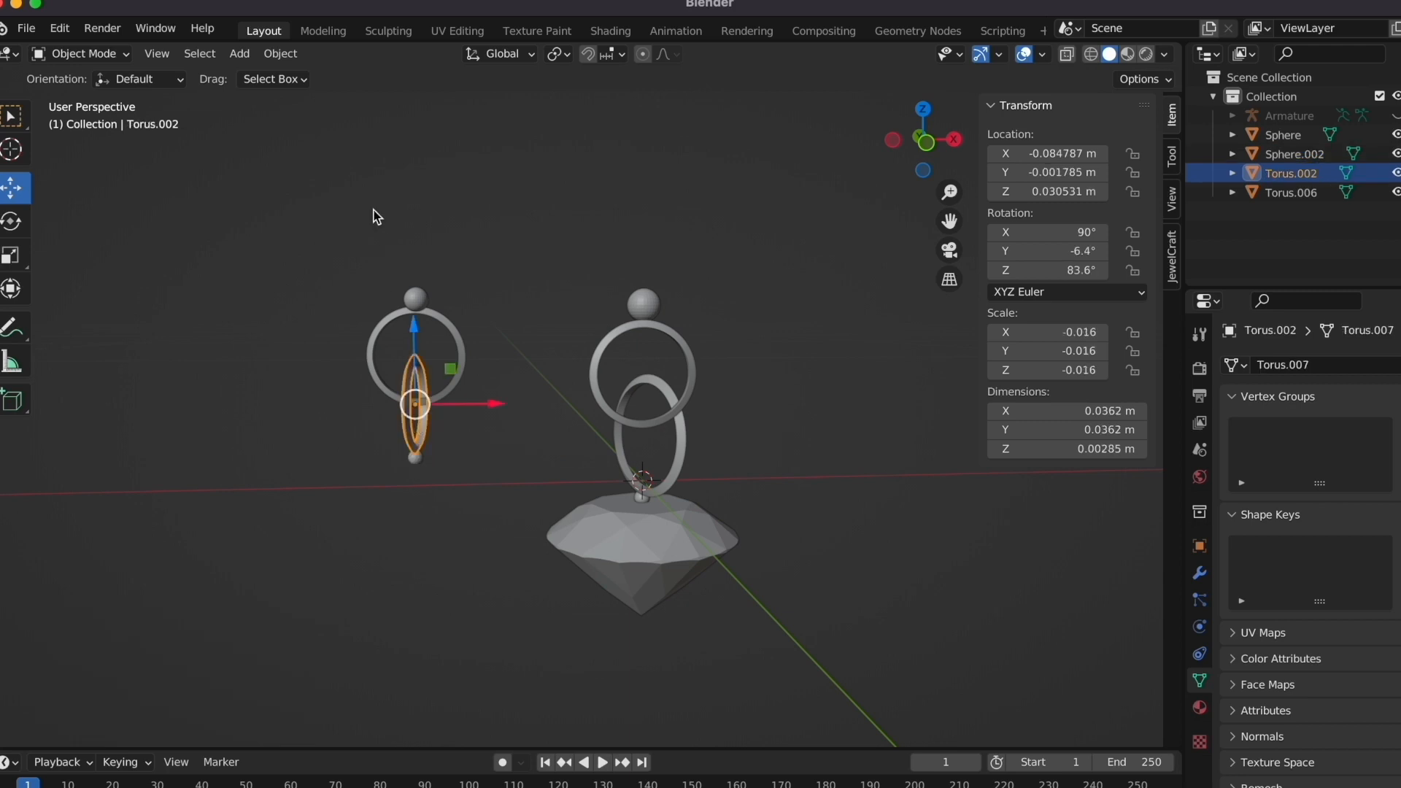
{"action": "left_click", "coordinate": [428, 210]}
- Add a Brilliant Diamond, scale it to 0.03, and place it under the small lower sphere at about X -0.085 m, Z -0.0025 m
{"action": "left_click", "coordinate": [239, 53]}
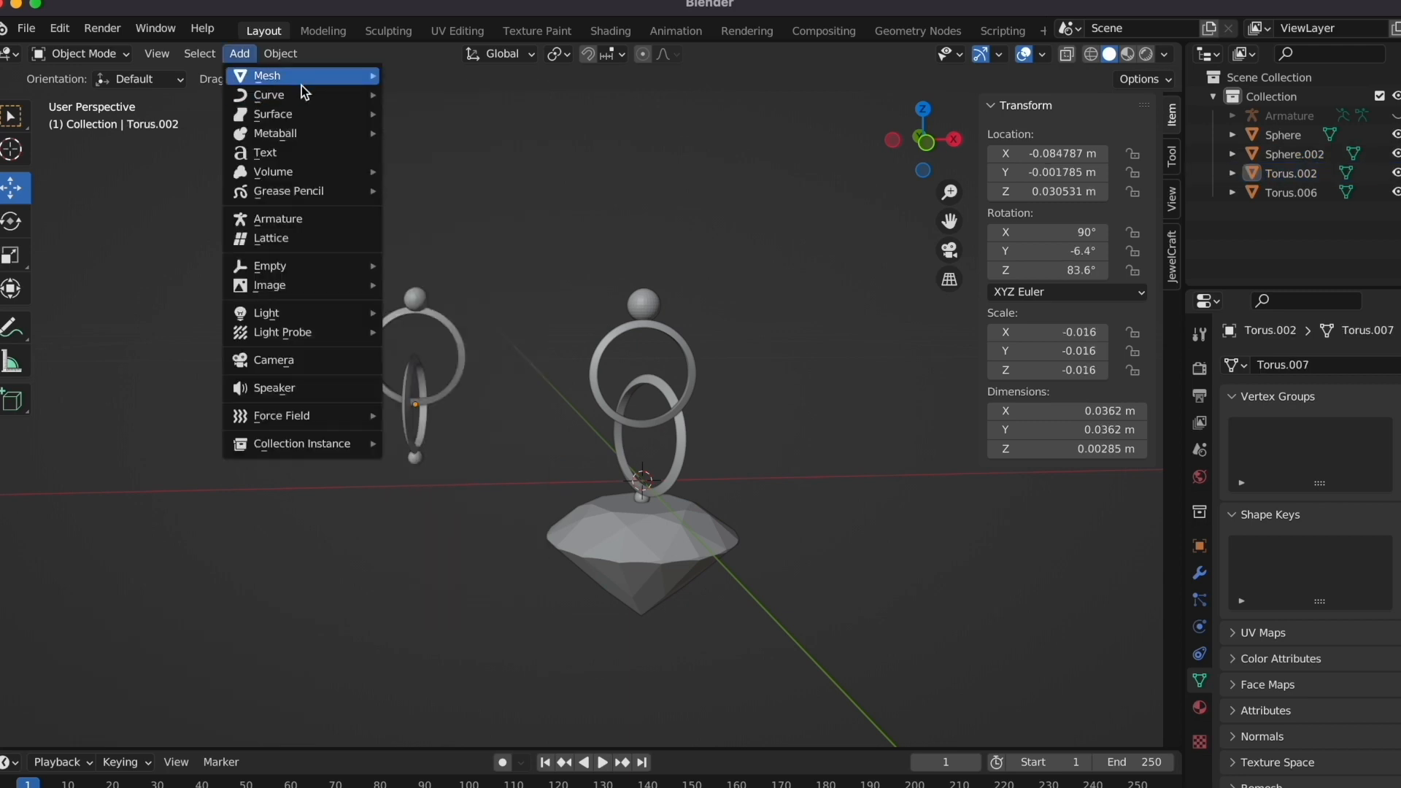
{"action": "mouse_move", "coordinate": [291, 75]}
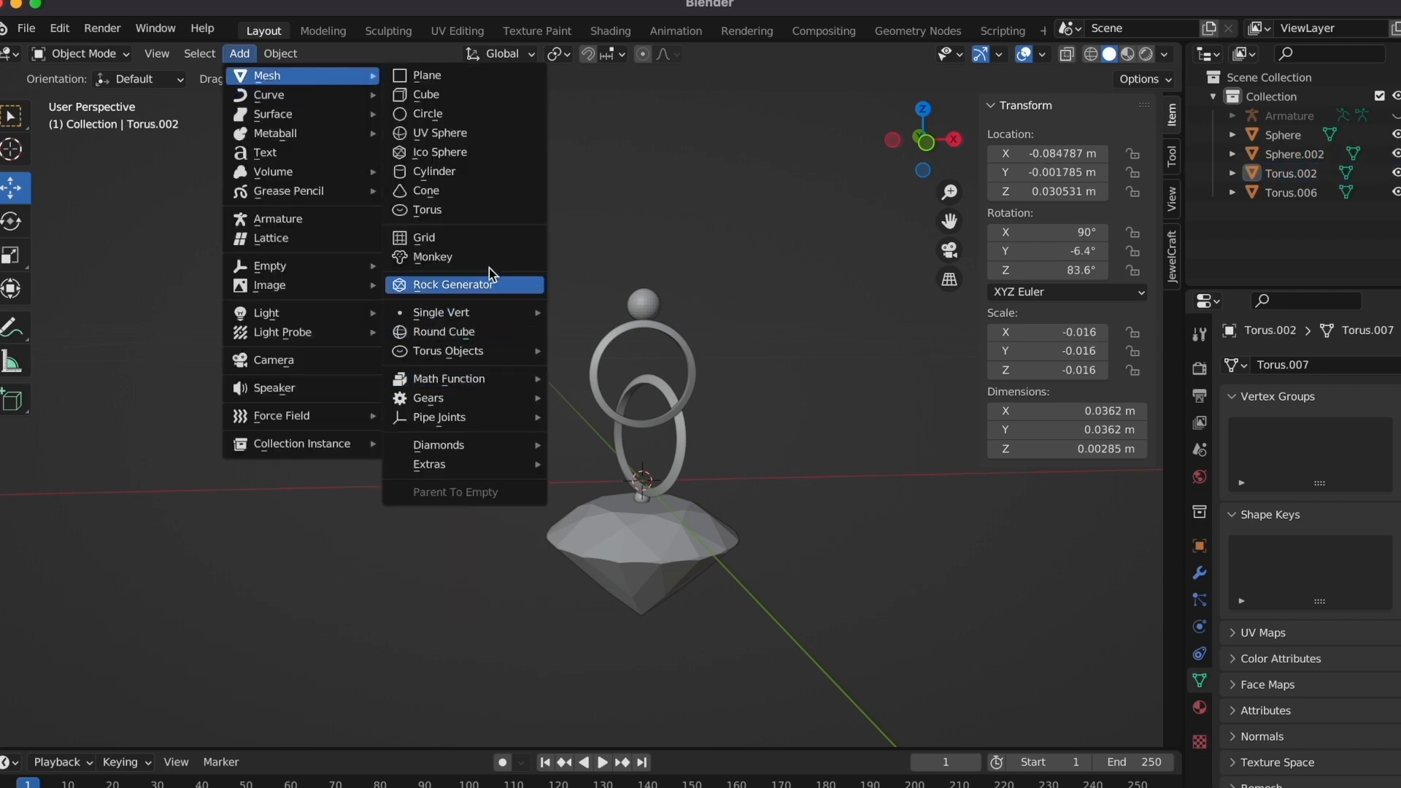
{"action": "mouse_move", "coordinate": [445, 445]}
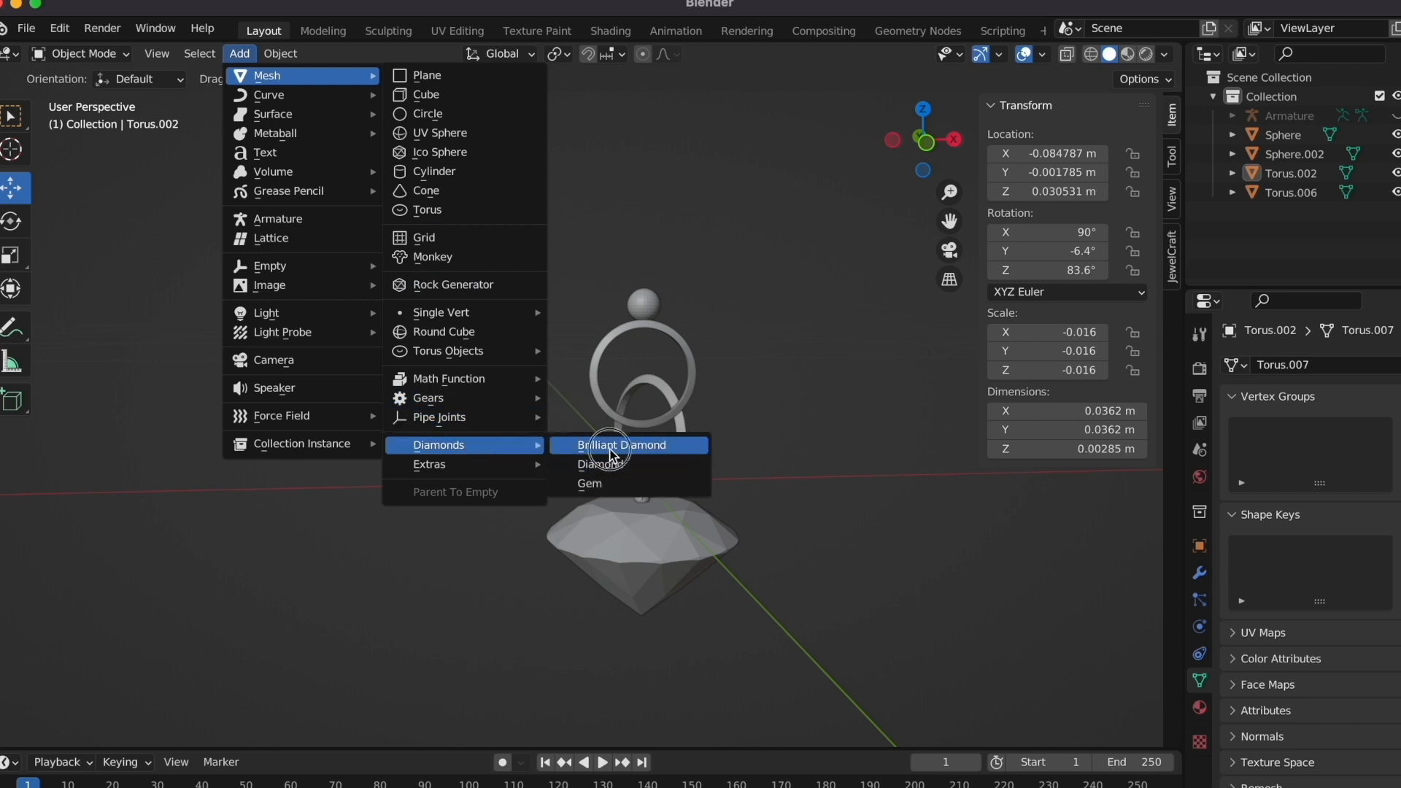
{"action": "left_click", "coordinate": [577, 441]}
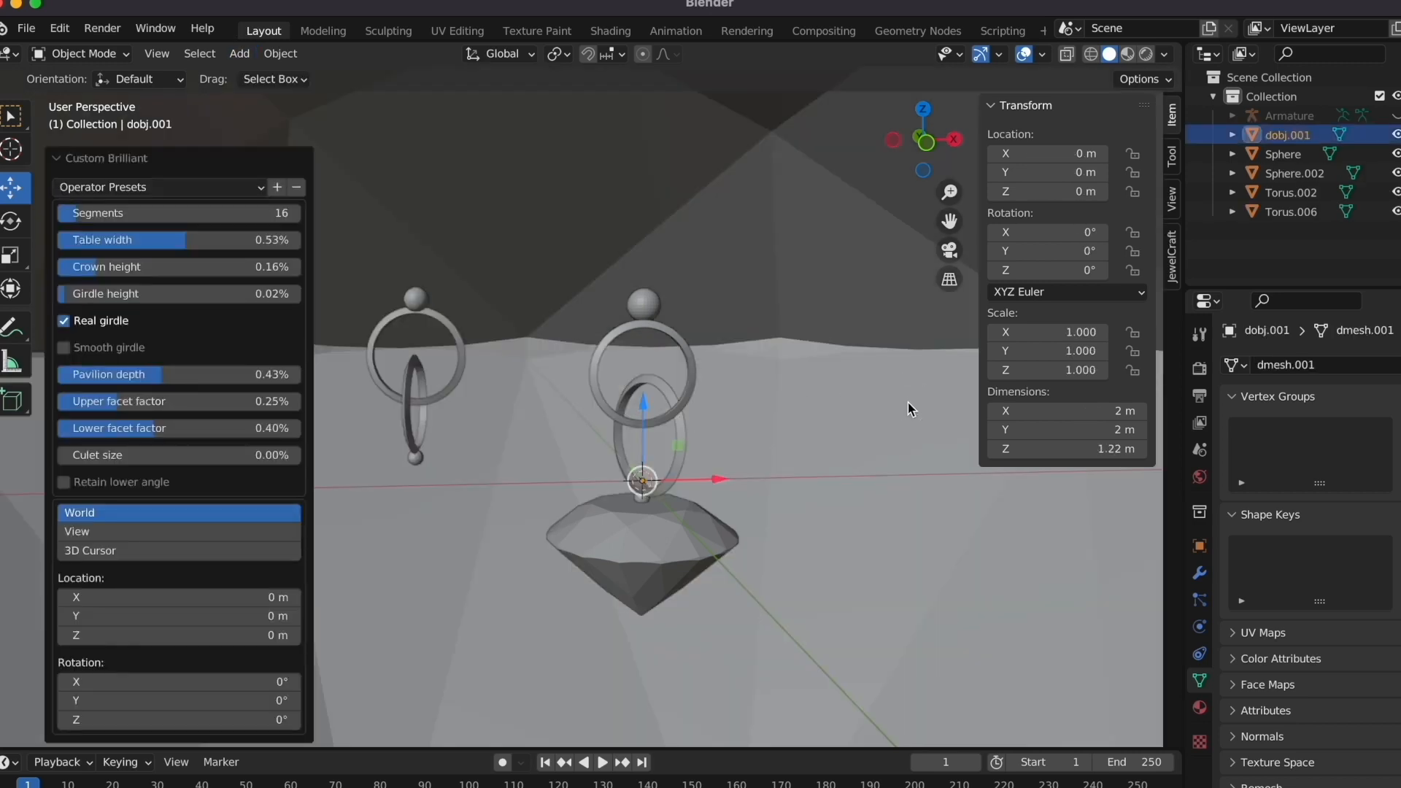
{"action": "left_click", "coordinate": [863, 302]}
{"action": "type", "text": ".03"}
{"action": "key", "text": "Return"}
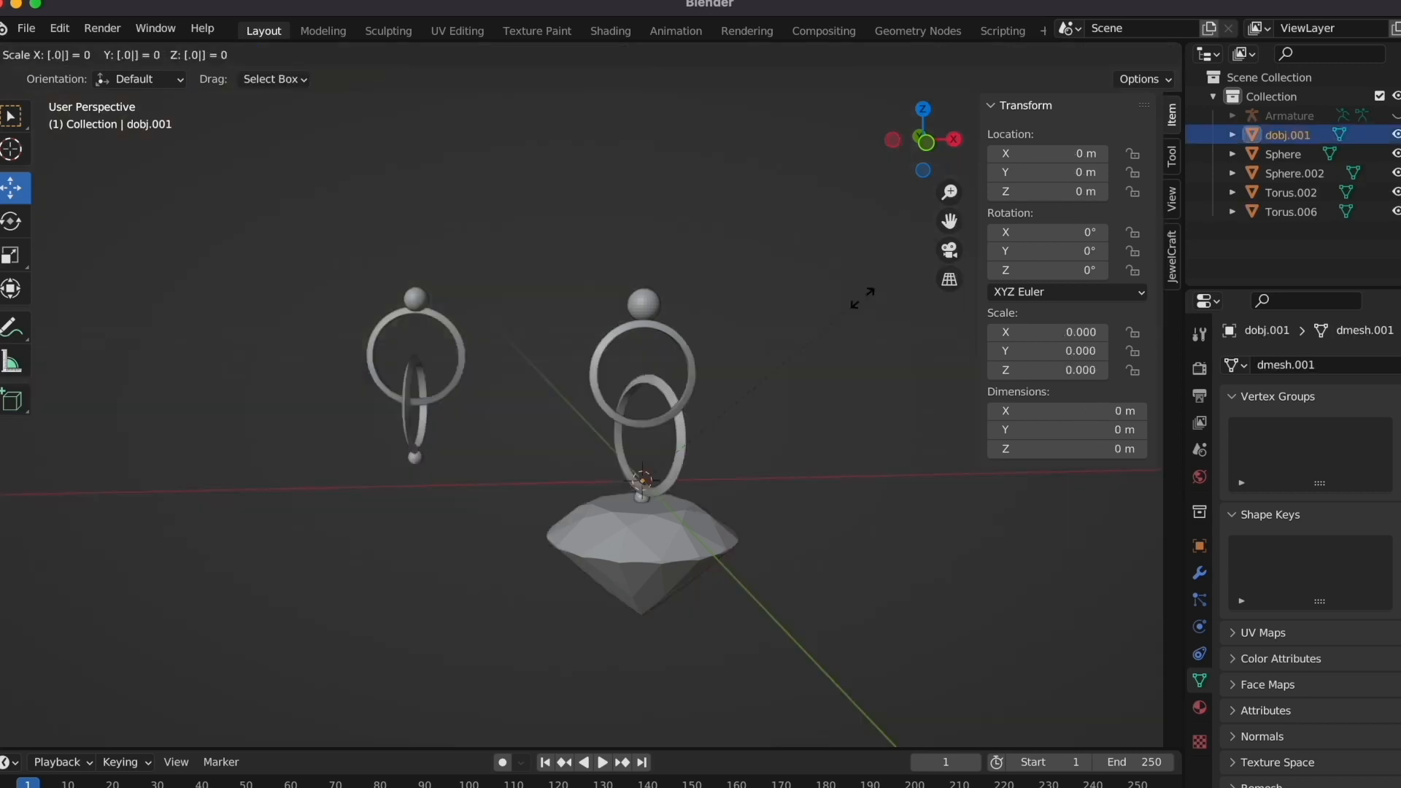
{"action": "left_click_drag", "start_coordinate": [704, 475], "coordinate": [472, 501]}
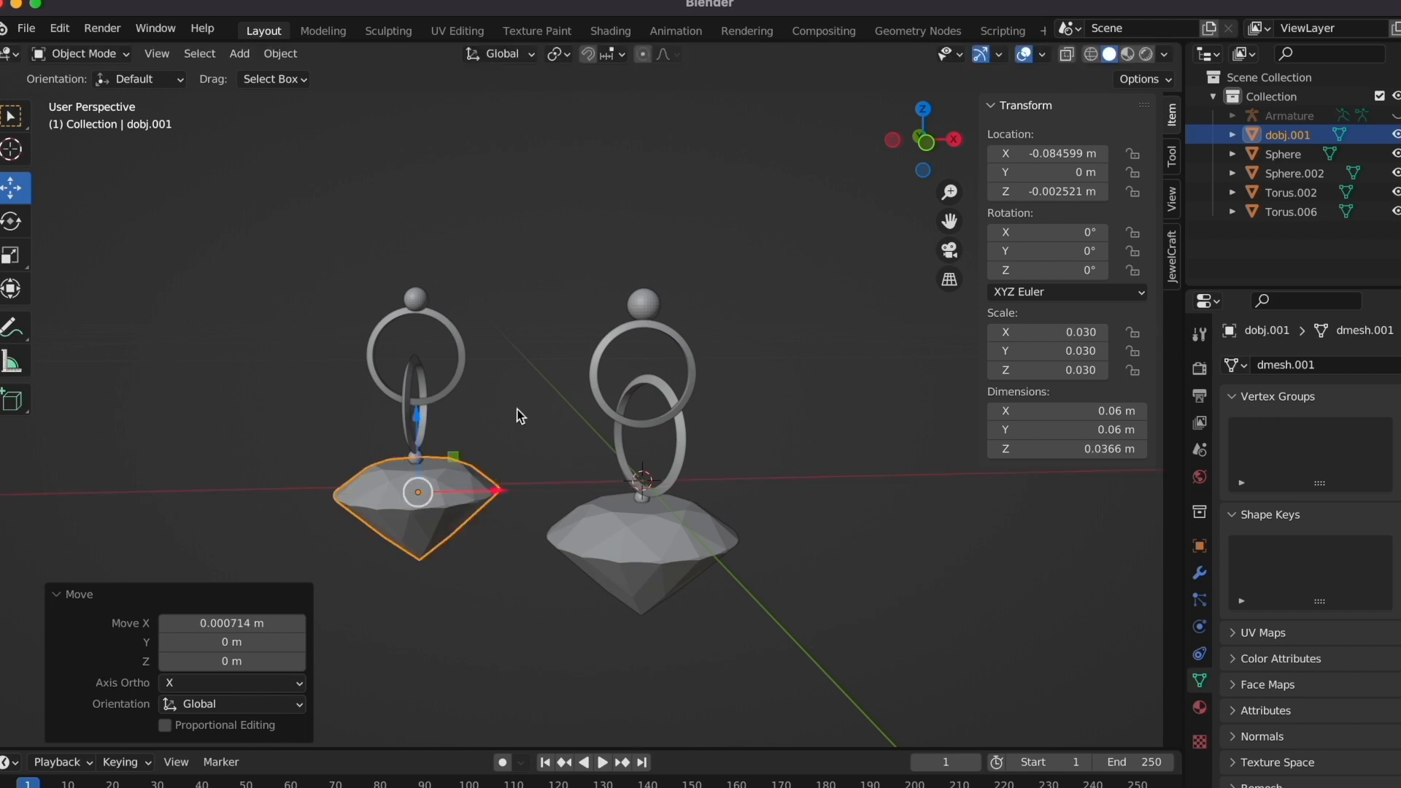
{"action": "left_click", "coordinate": [517, 412]}
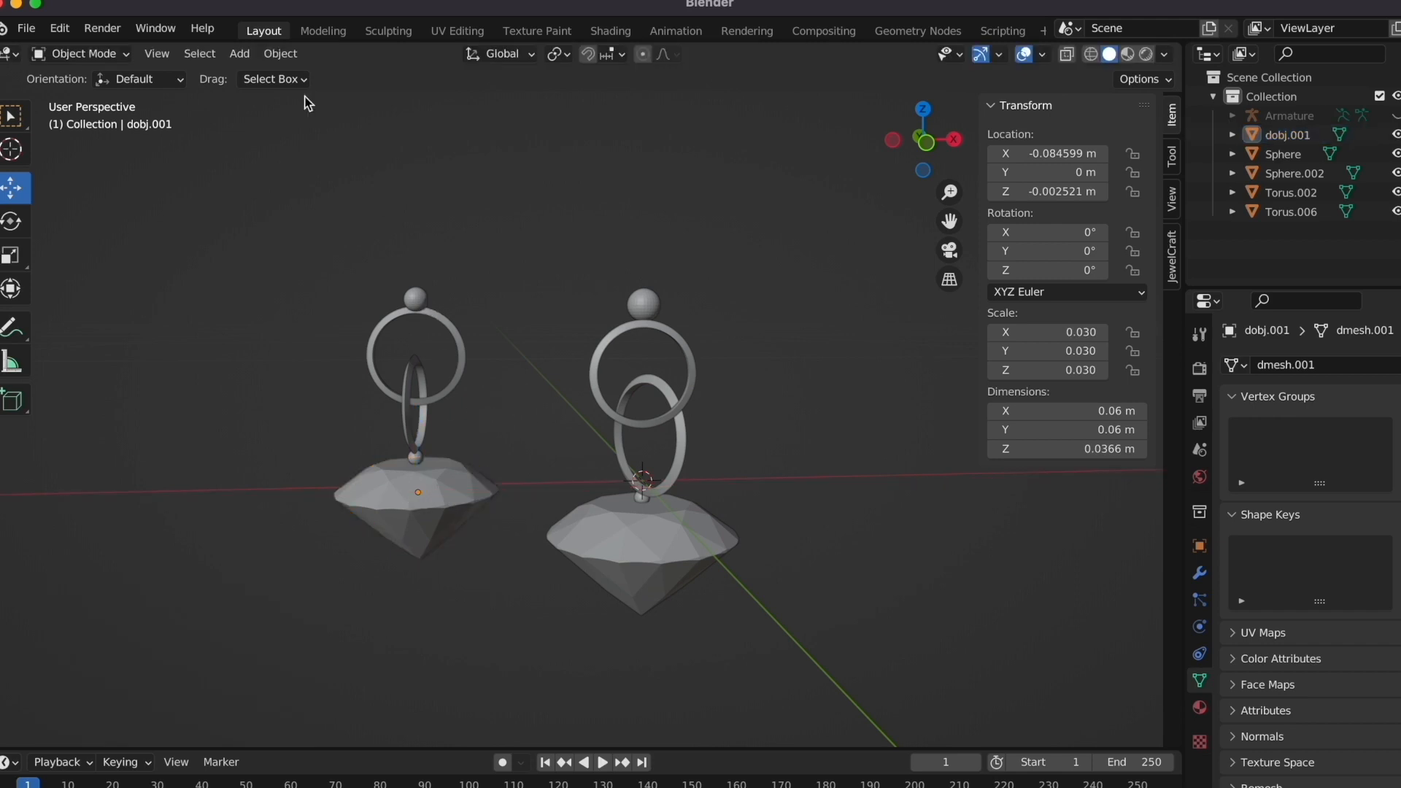
{"action": "left_click", "coordinate": [239, 53]}
{"action": "left_click", "coordinate": [240, 54]}
{"action": "left_click_drag", "start_coordinate": [364, 243], "coordinate": [522, 585]}
{"action": "left_click", "coordinate": [455, 278]}
- Add an armature, scale it to about 0.049, and stand its bone on the new earring's top sphere
{"action": "left_click", "coordinate": [242, 54]}
{"action": "mouse_move", "coordinate": [266, 76]}
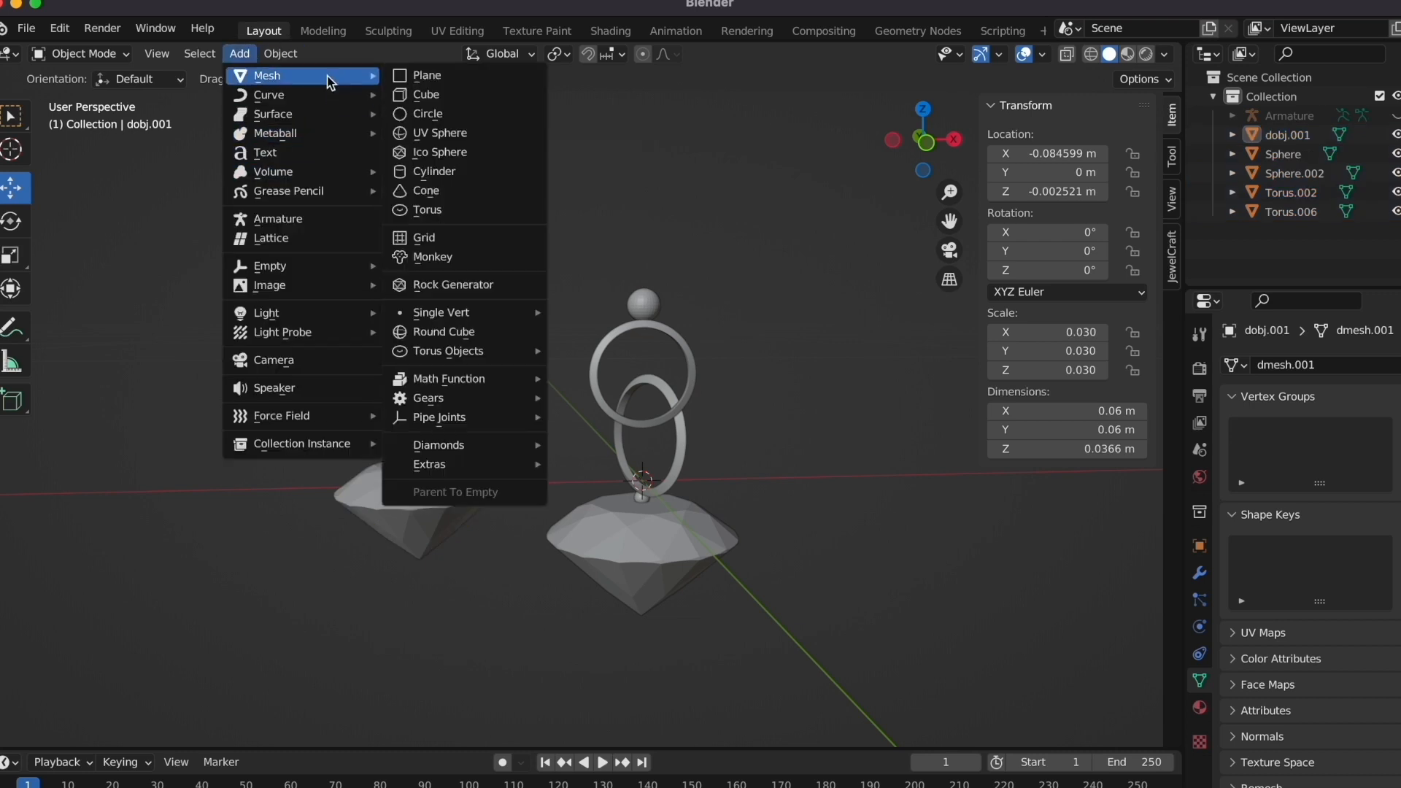
{"action": "left_click", "coordinate": [318, 225]}
{"action": "key", "text": "s"}
{"action": "left_click", "coordinate": [697, 367]}
{"action": "left_click_drag", "start_coordinate": [646, 406], "coordinate": [646, 175]}
{"action": "key", "text": "s"}
{"action": "left_click", "coordinate": [680, 248]}
{"action": "left_click_drag", "start_coordinate": [680, 247], "coordinate": [429, 286]}
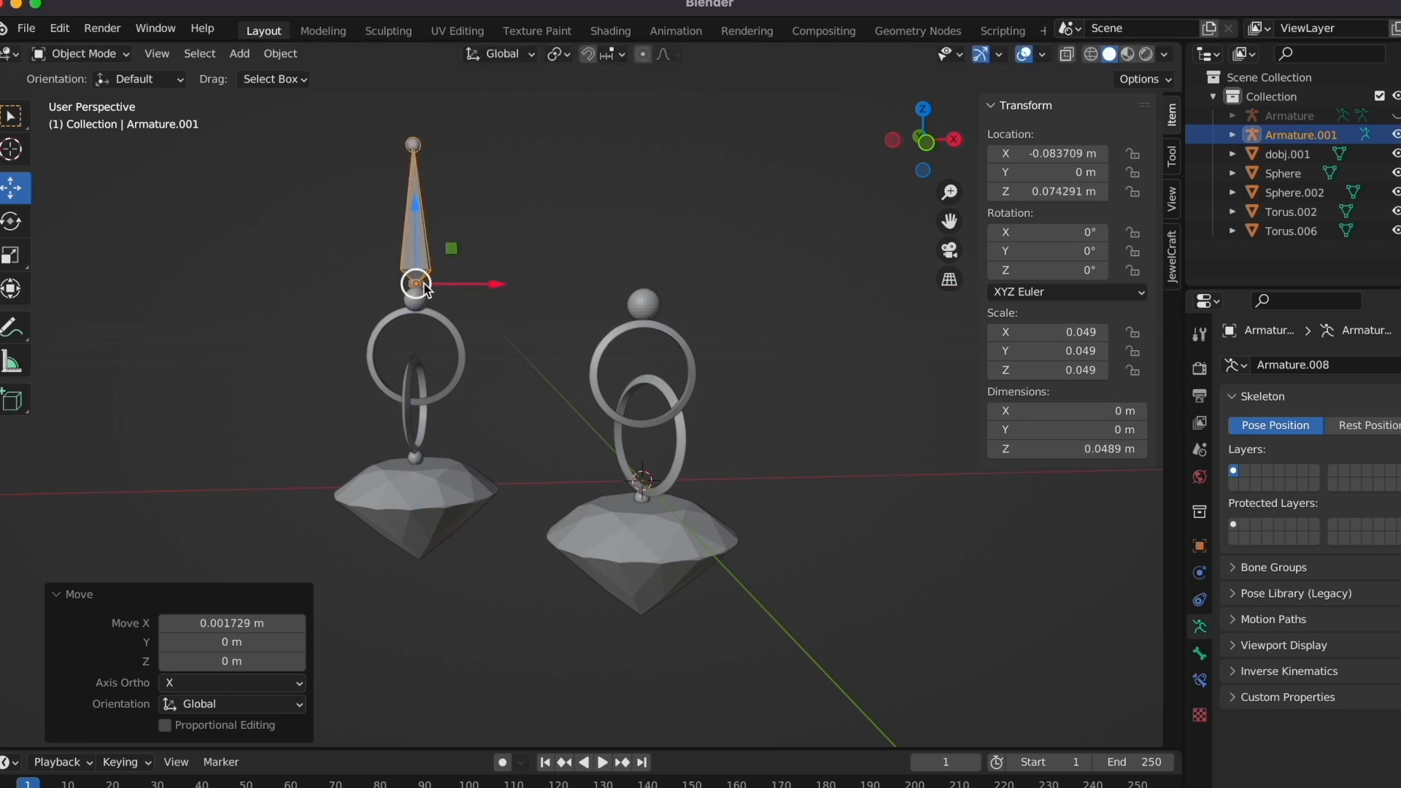
- In Edit Mode, extrude two bones down from the armature's base, through the top sphere and the upper ring
{"action": "left_click", "coordinate": [81, 53]}
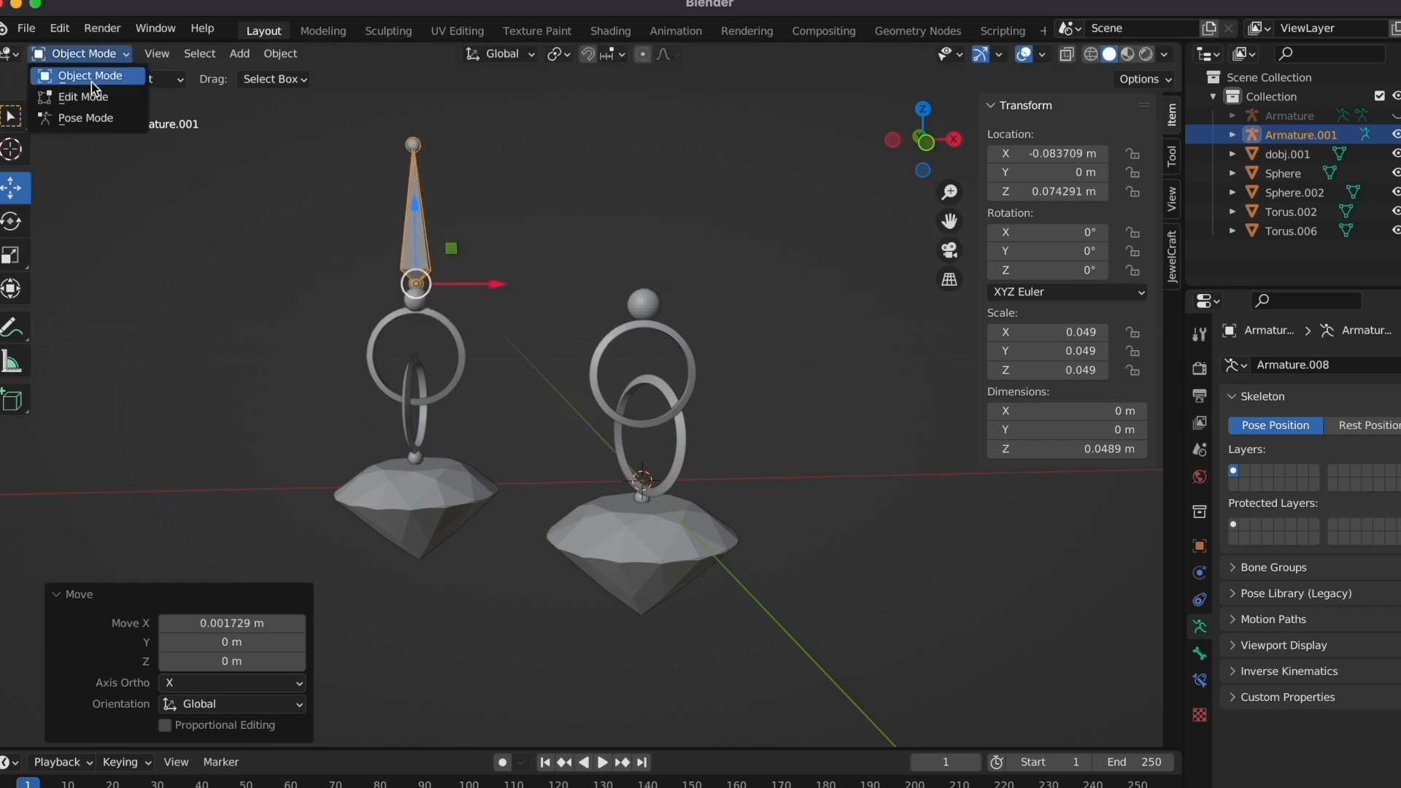
{"action": "left_click", "coordinate": [90, 96]}
{"action": "left_click", "coordinate": [417, 284]}
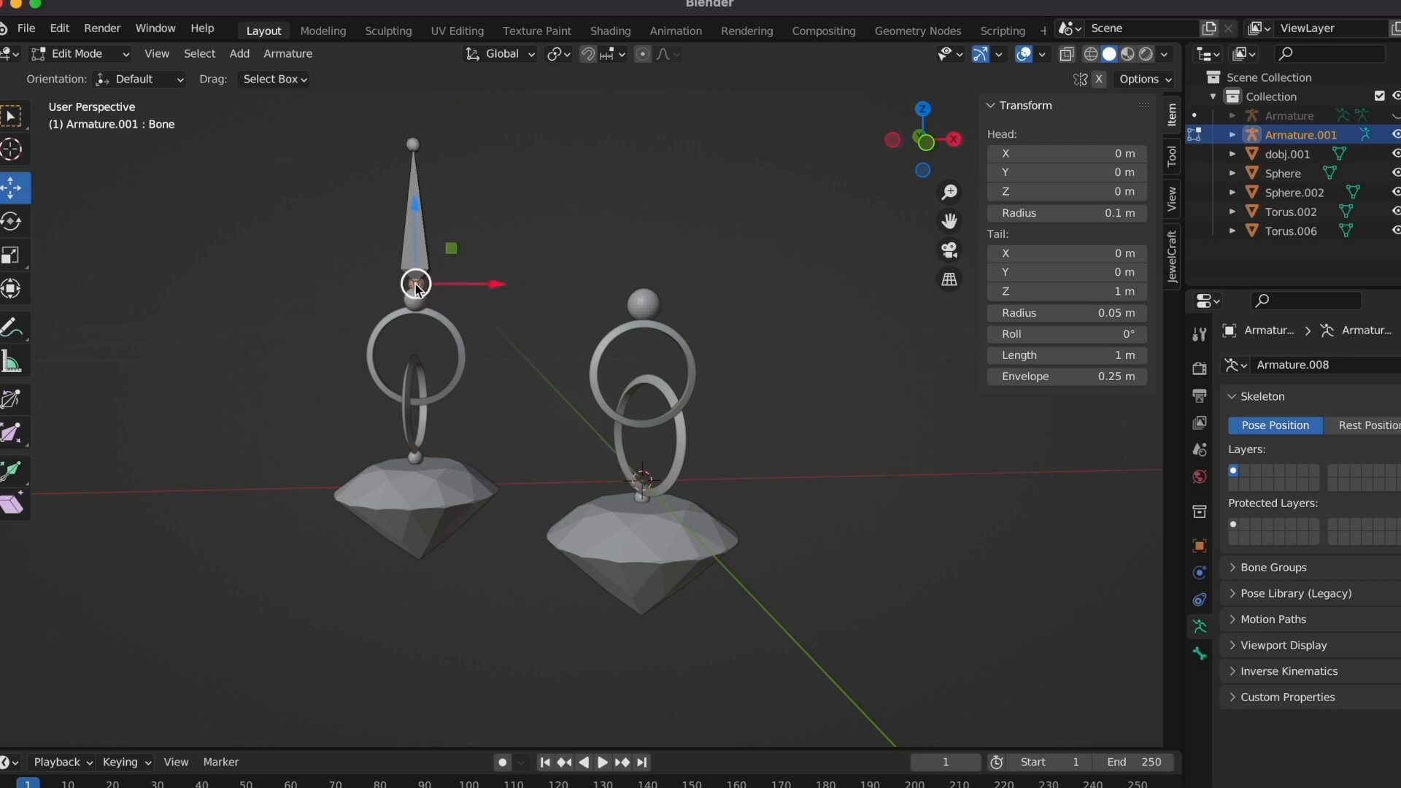
{"action": "key", "text": "e"}
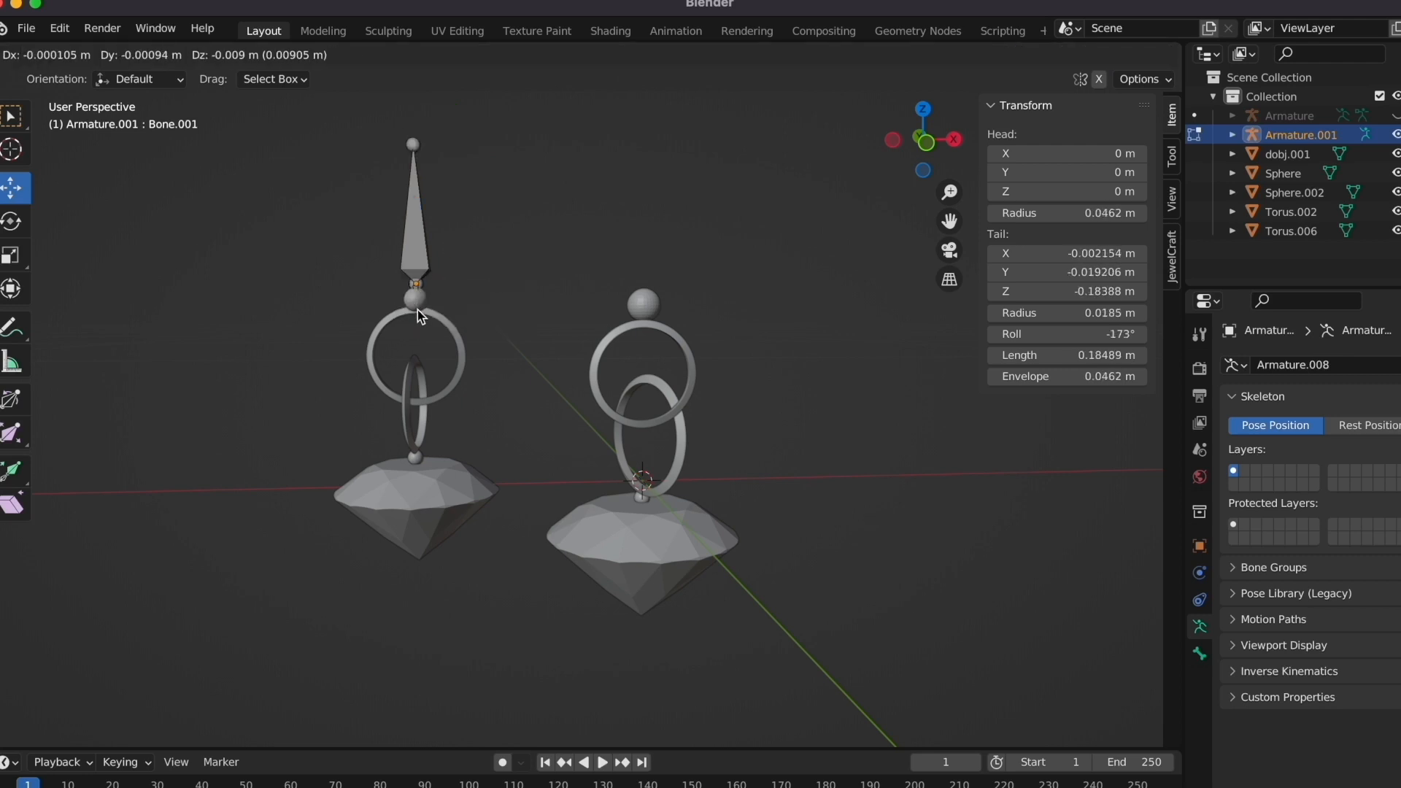
{"action": "left_click", "coordinate": [417, 309]}
{"action": "key", "text": "e"}
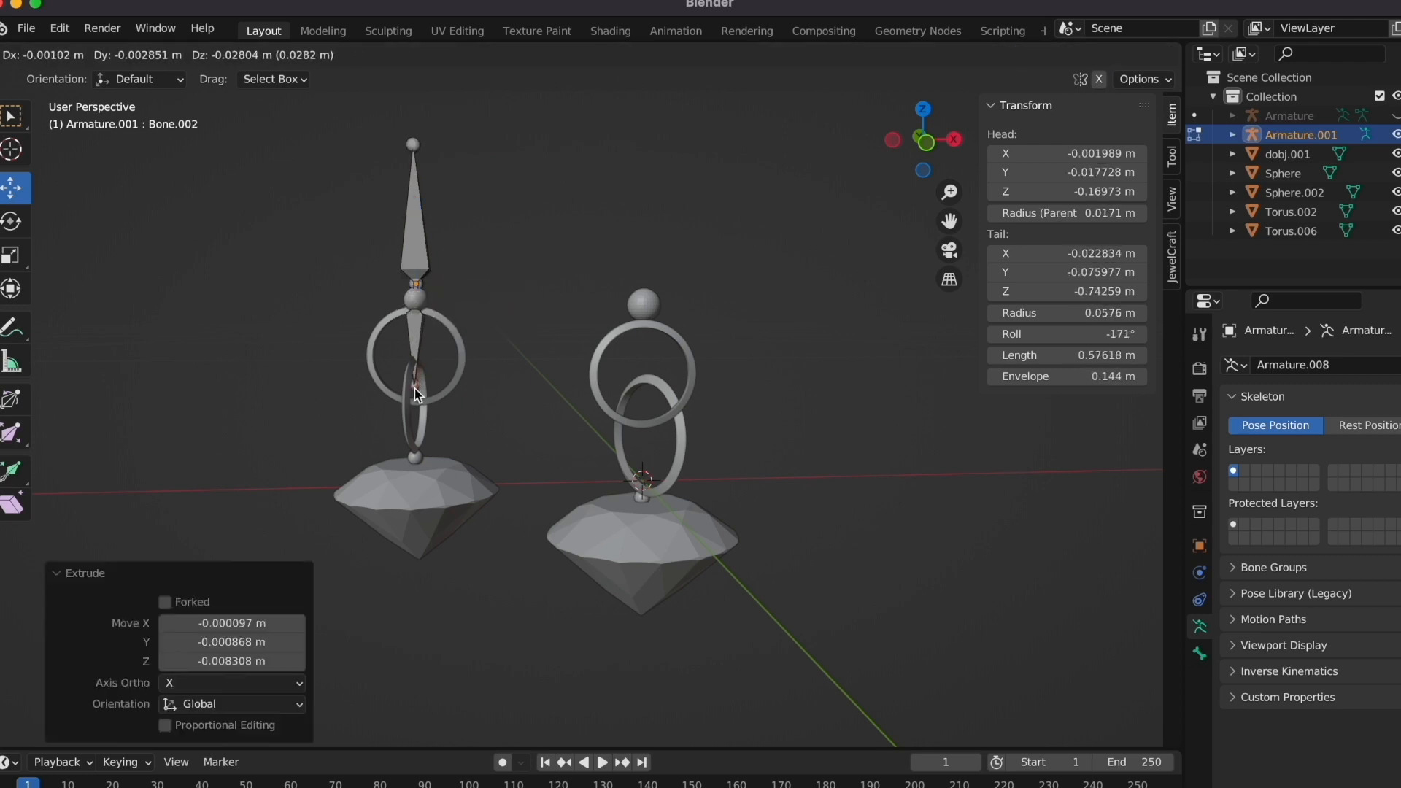
{"action": "left_click", "coordinate": [416, 401]}
- Extrude three more bones down through the lower ring, small sphere and diamond, and return to Object Mode
{"action": "key", "text": "e"}
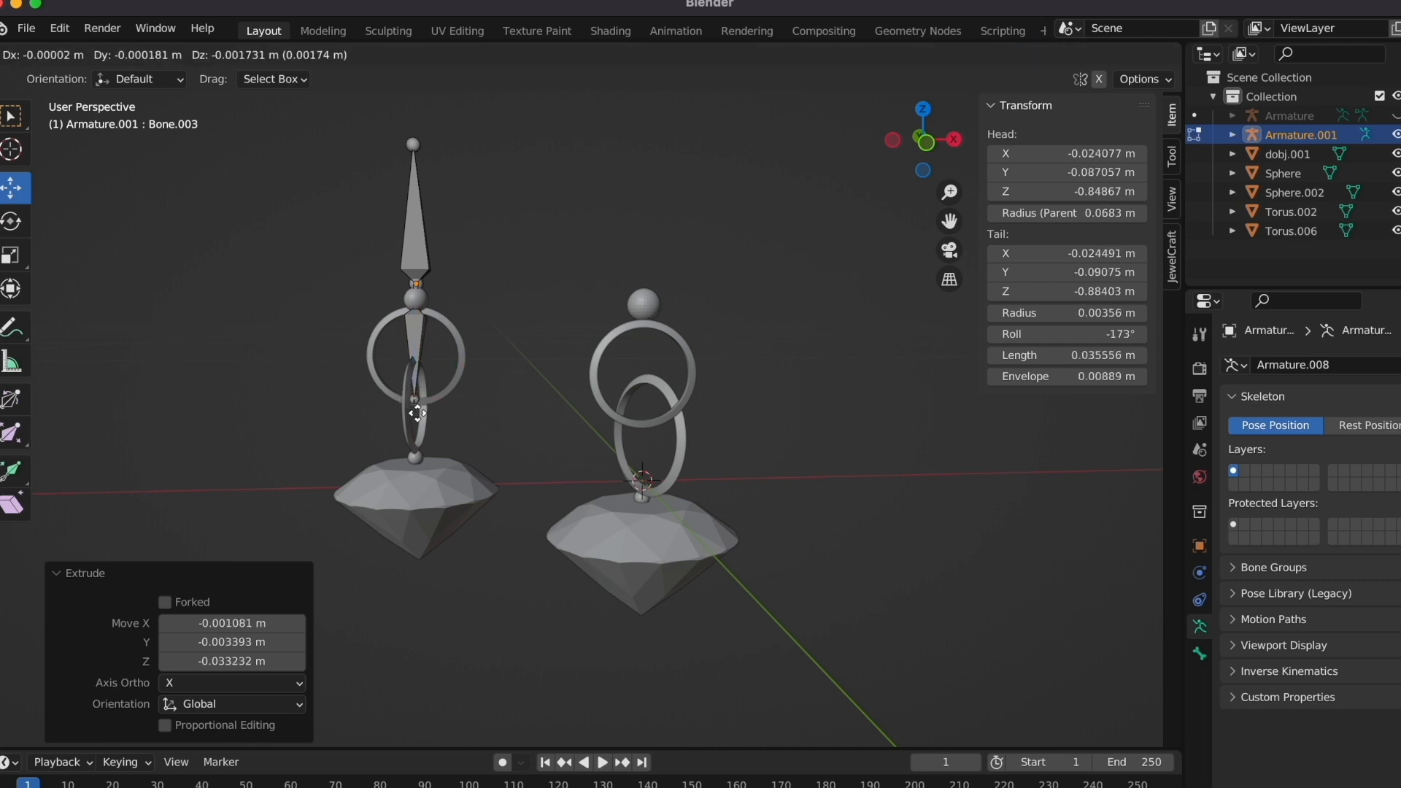
{"action": "left_click", "coordinate": [418, 456]}
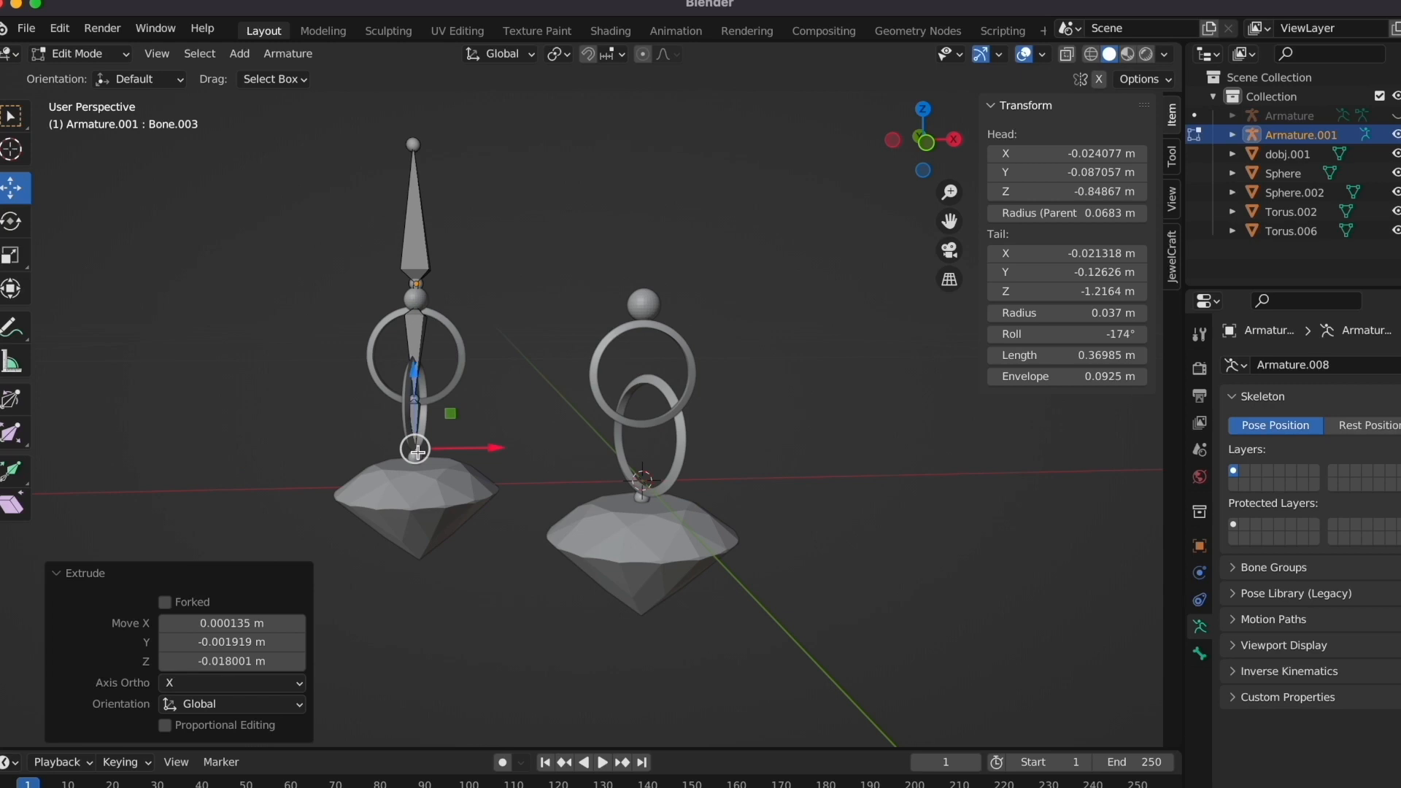
{"action": "key", "text": "e"}
{"action": "left_click", "coordinate": [420, 473]}
{"action": "key", "text": "e"}
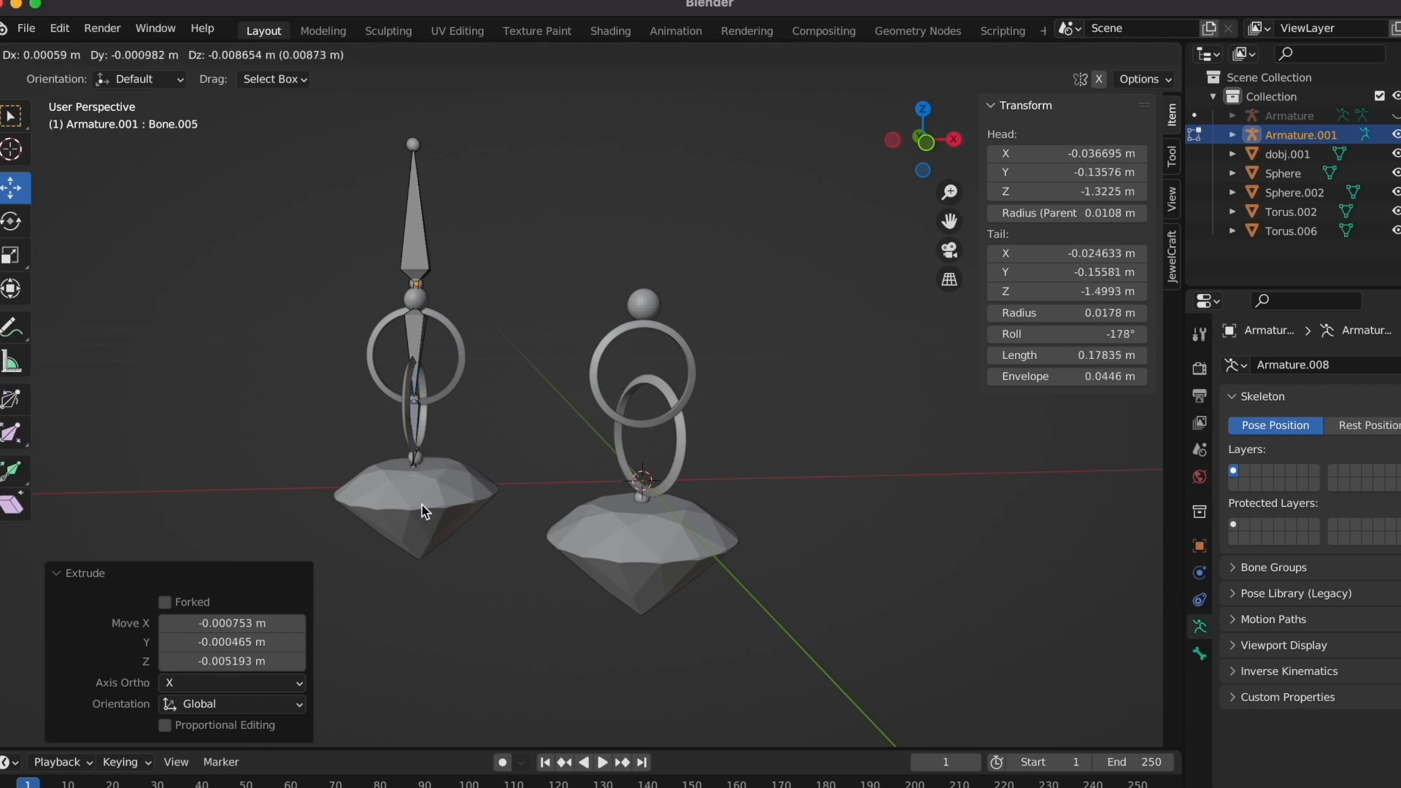
{"action": "left_click", "coordinate": [423, 573]}
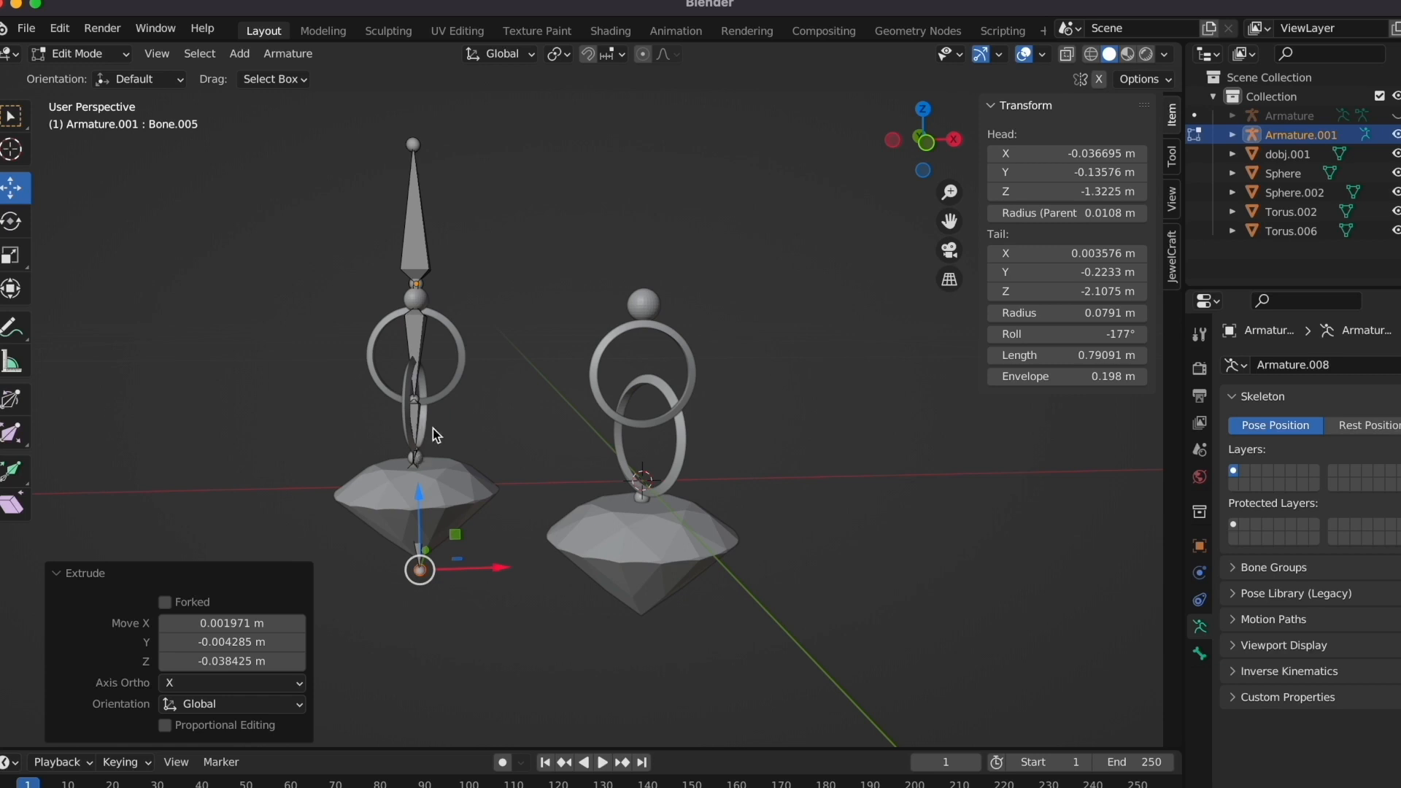
{"action": "left_click", "coordinate": [61, 53]}
{"action": "left_click", "coordinate": [80, 88]}
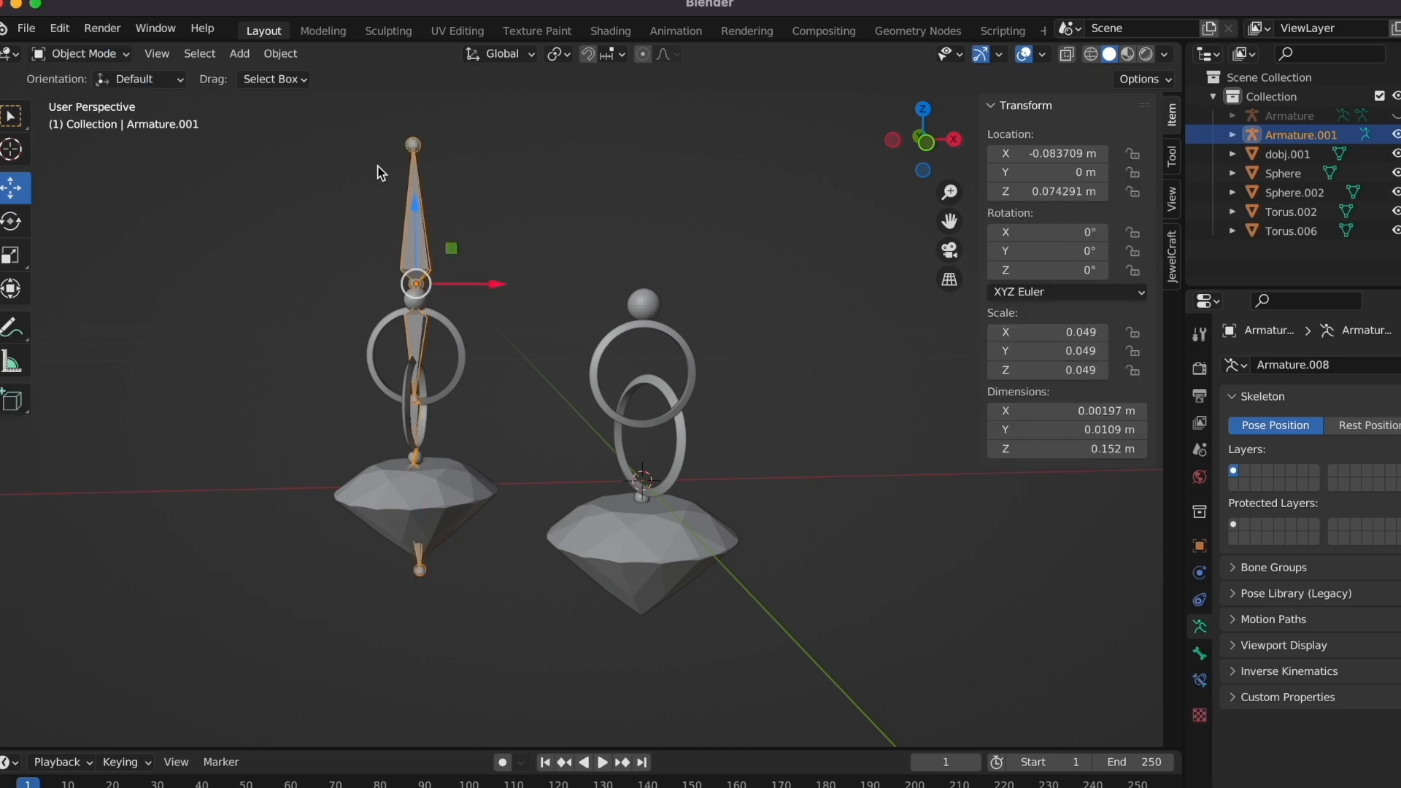
- Parent the new earring's two spheres, two rings and diamond to its armature with automatic weights, hiding the armature while selecting the pieces
{"action": "scroll", "coordinate": [378, 166], "scroll_direction": "left", "scroll_amount": 10}
{"action": "scroll", "coordinate": [378, 166], "scroll_direction": "right", "scroll_amount": 6}
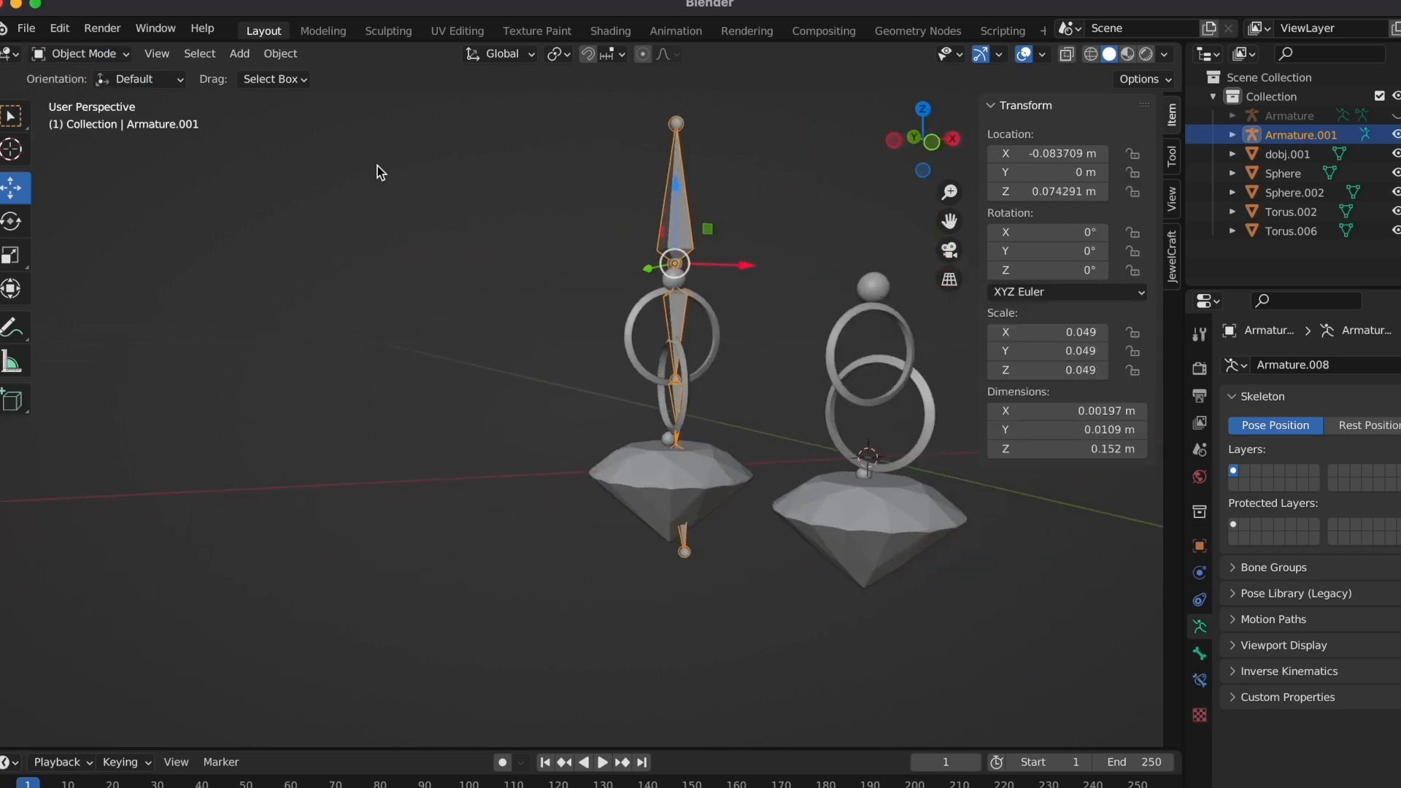
{"action": "scroll", "coordinate": [378, 165], "scroll_direction": "right", "scroll_amount": 5}
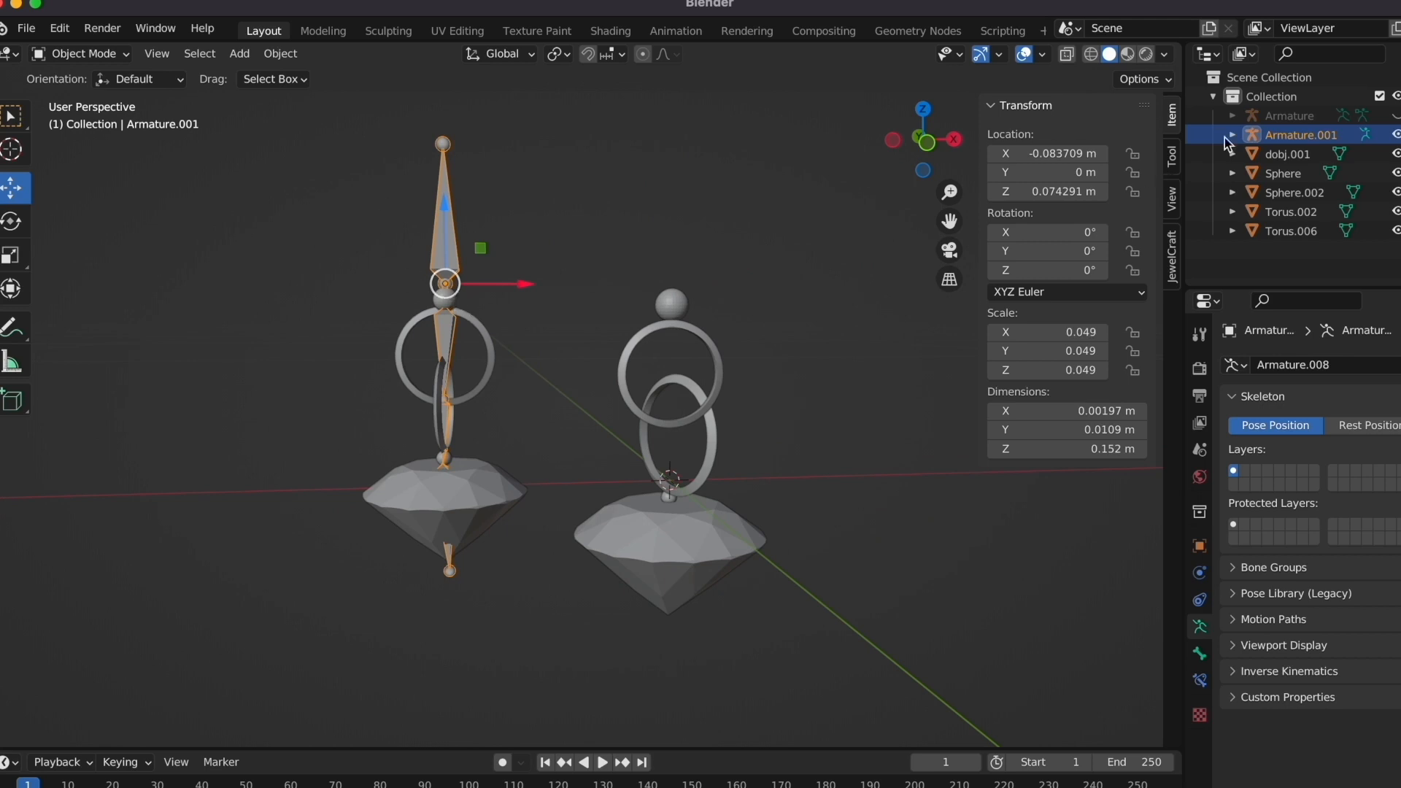
{"action": "key", "text": "h"}
{"action": "left_click_drag", "start_coordinate": [376, 249], "coordinate": [562, 506]}
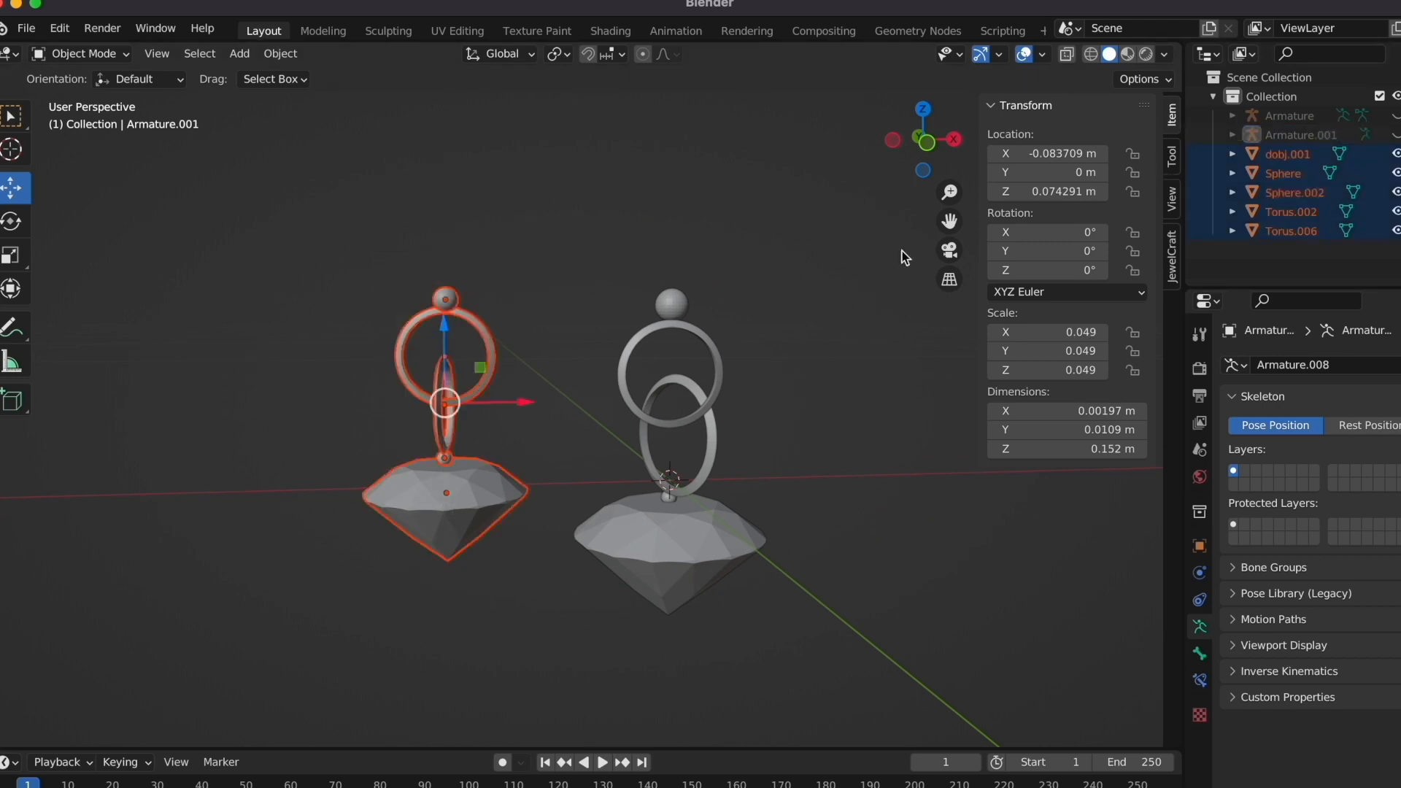
{"action": "left_click", "coordinate": [1394, 136]}
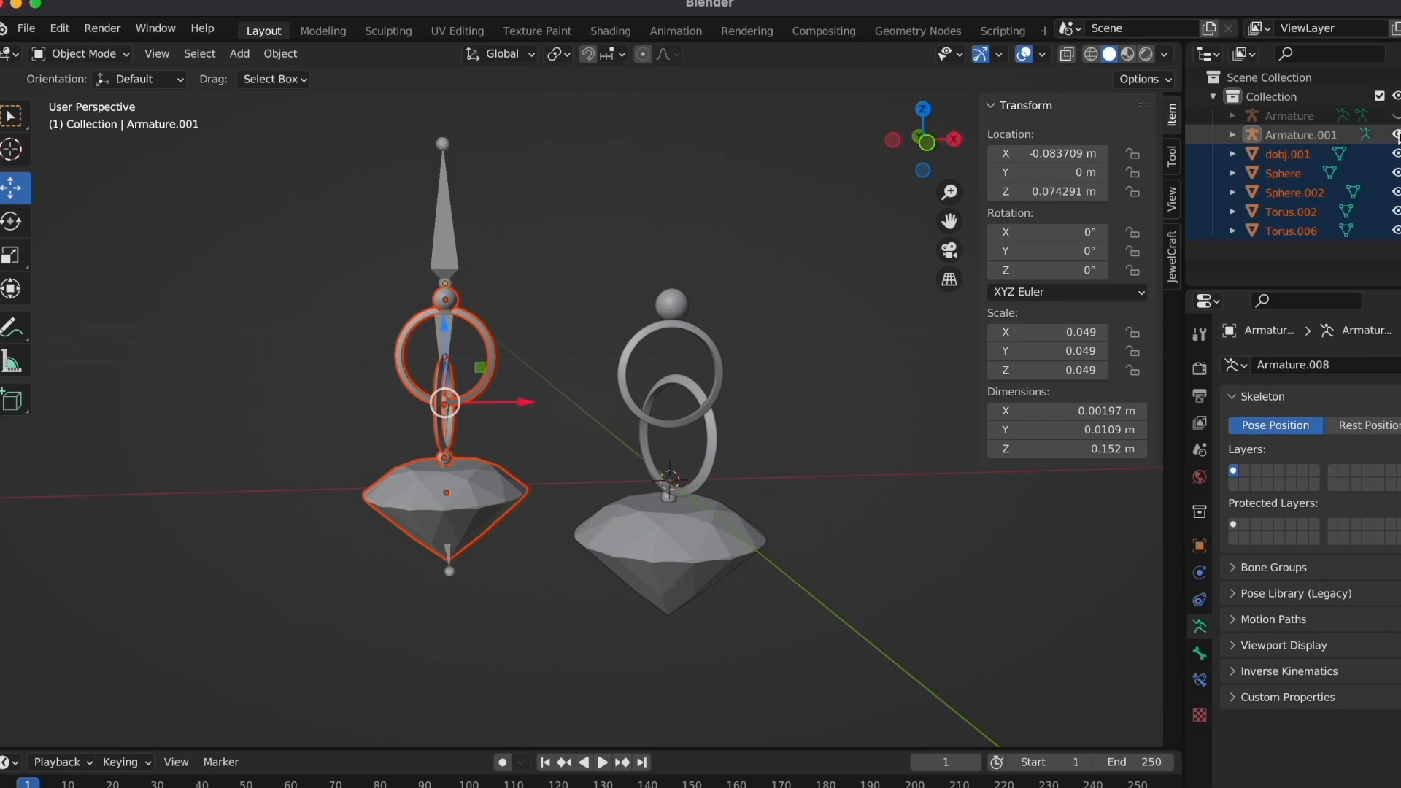
{"action": "left_click", "coordinate": [444, 222], "text": "shift"}
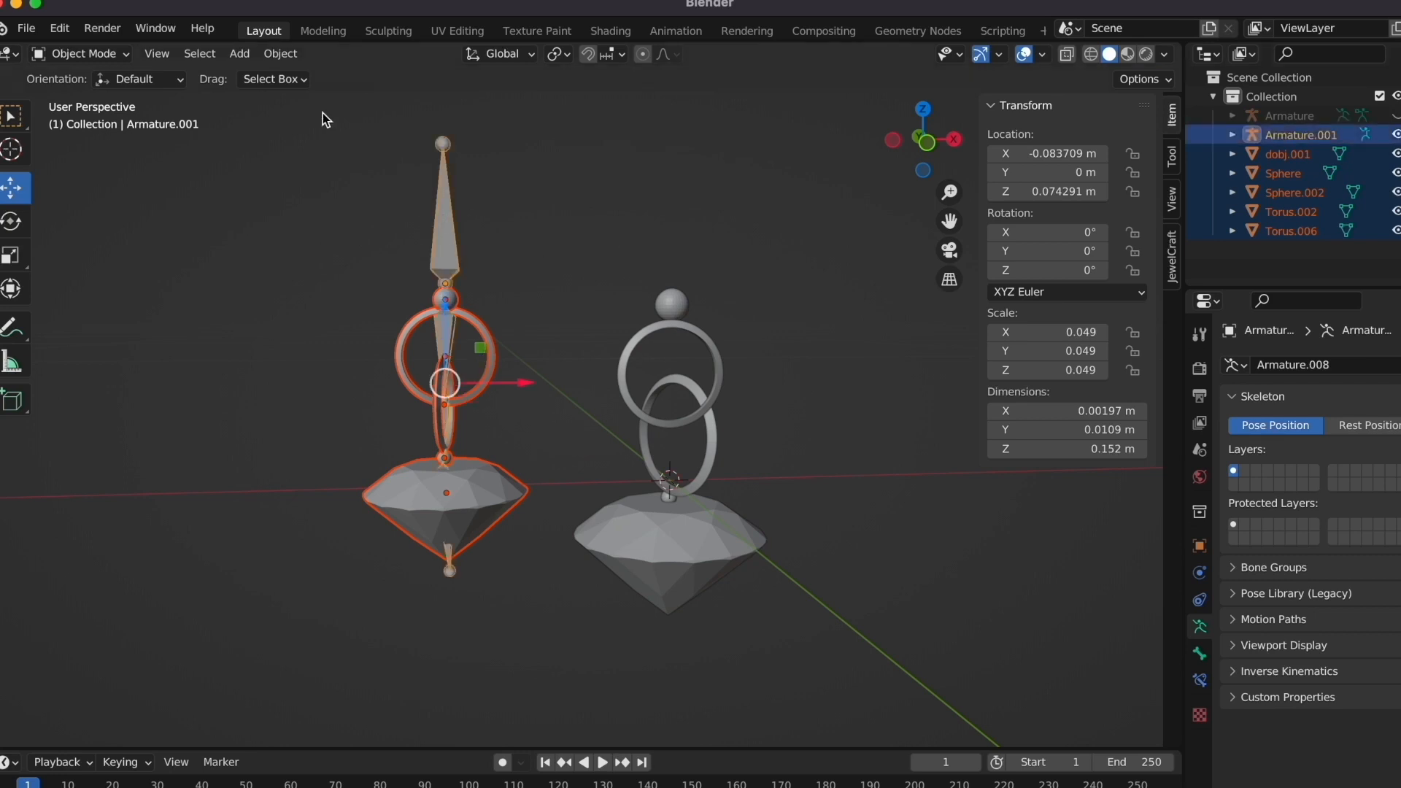
{"action": "left_click", "coordinate": [281, 54]}
{"action": "mouse_move", "coordinate": [365, 339]}
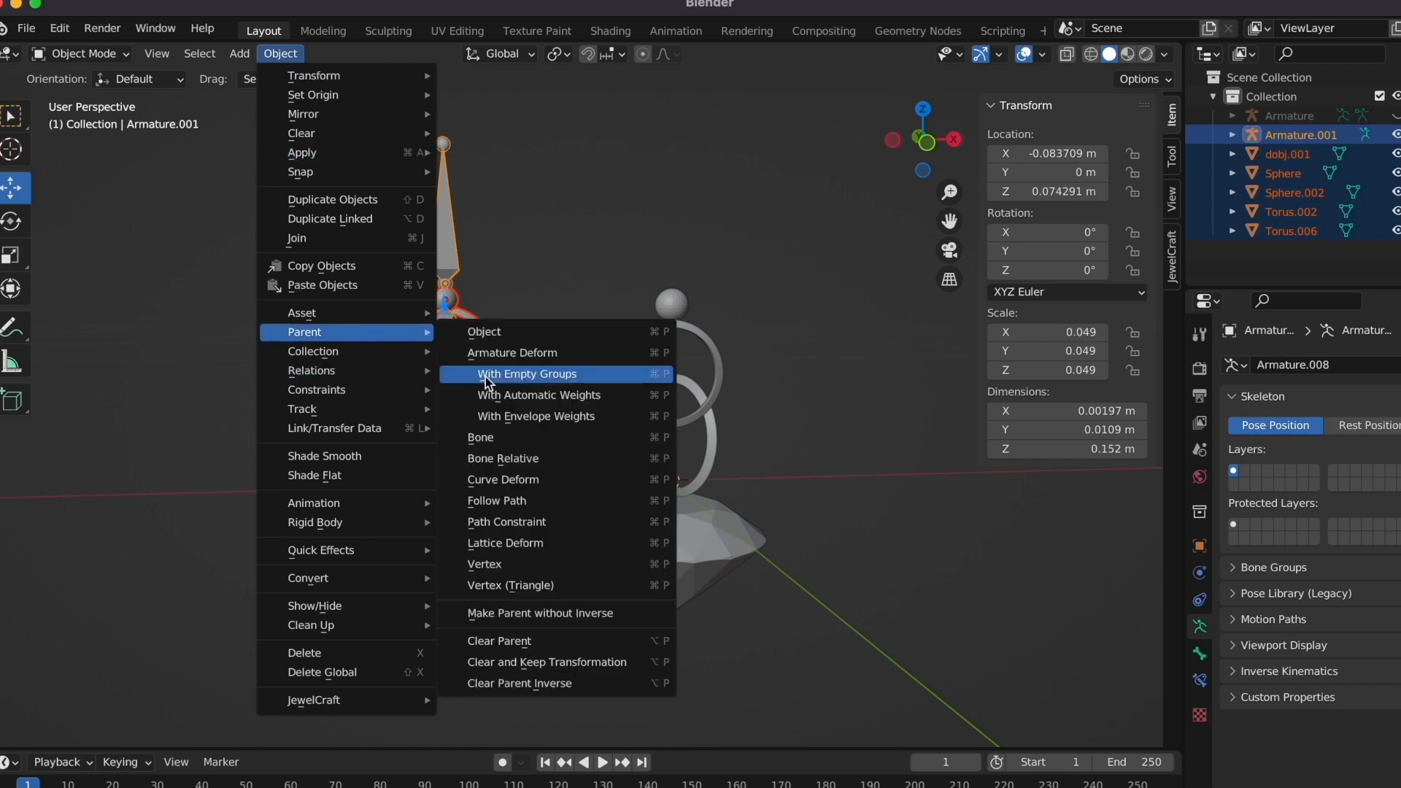
{"action": "left_click", "coordinate": [501, 394]}
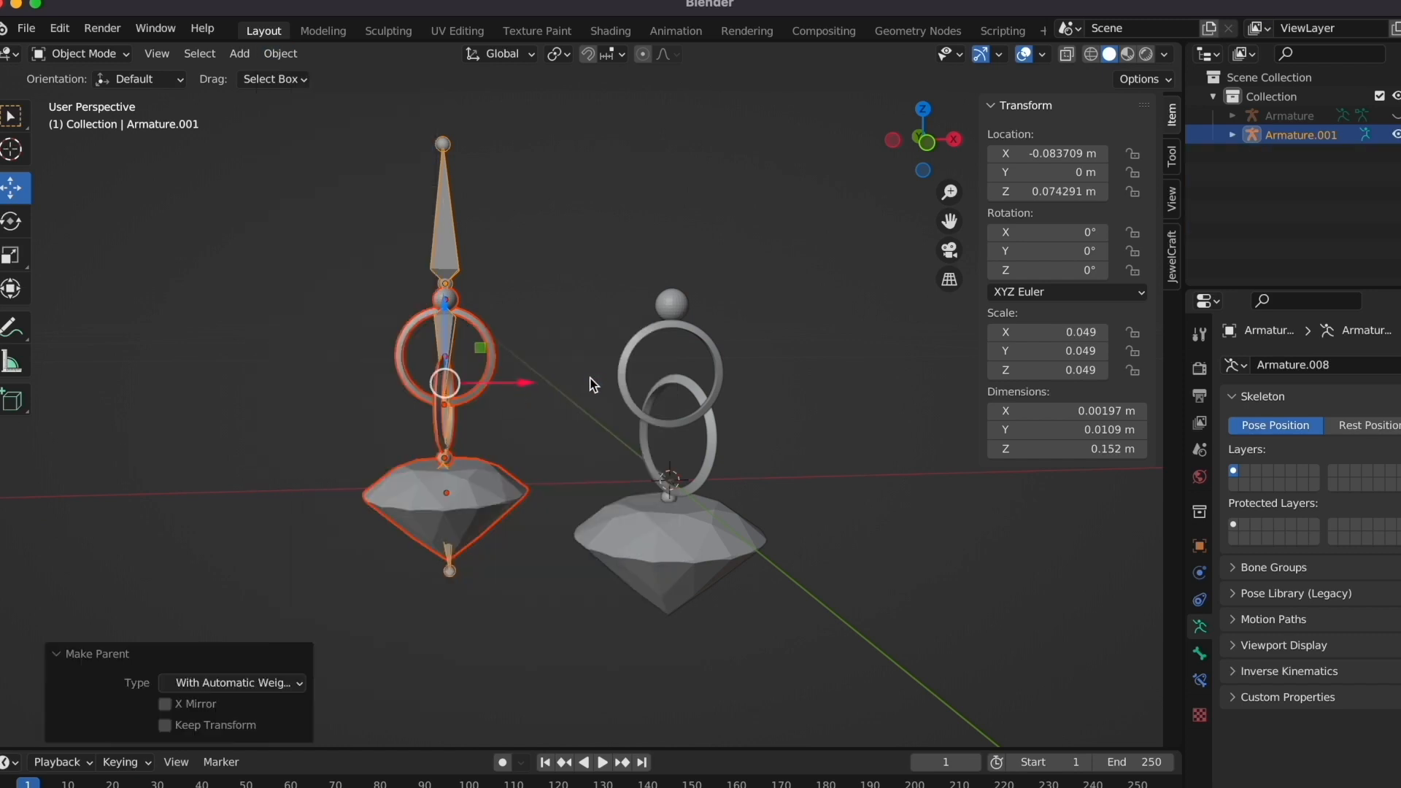
- Put the new armature in Pose Mode and test-rotate the upper ring's and lower ring's bones, undoing each rotation
{"action": "left_click", "coordinate": [475, 443]}
{"action": "left_click", "coordinate": [443, 219]}
{"action": "left_click", "coordinate": [80, 53]}
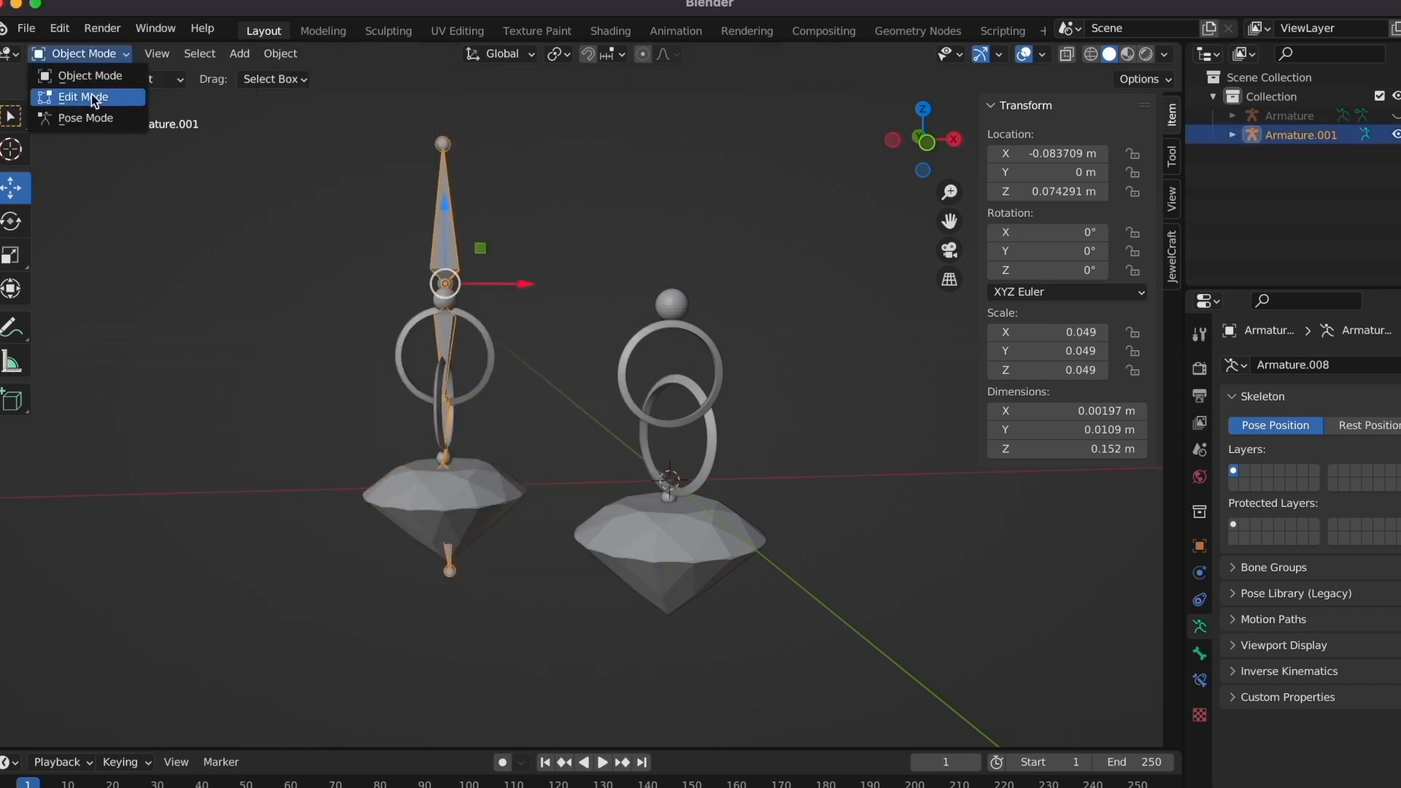
{"action": "left_click", "coordinate": [92, 117]}
{"action": "left_click", "coordinate": [447, 328]}
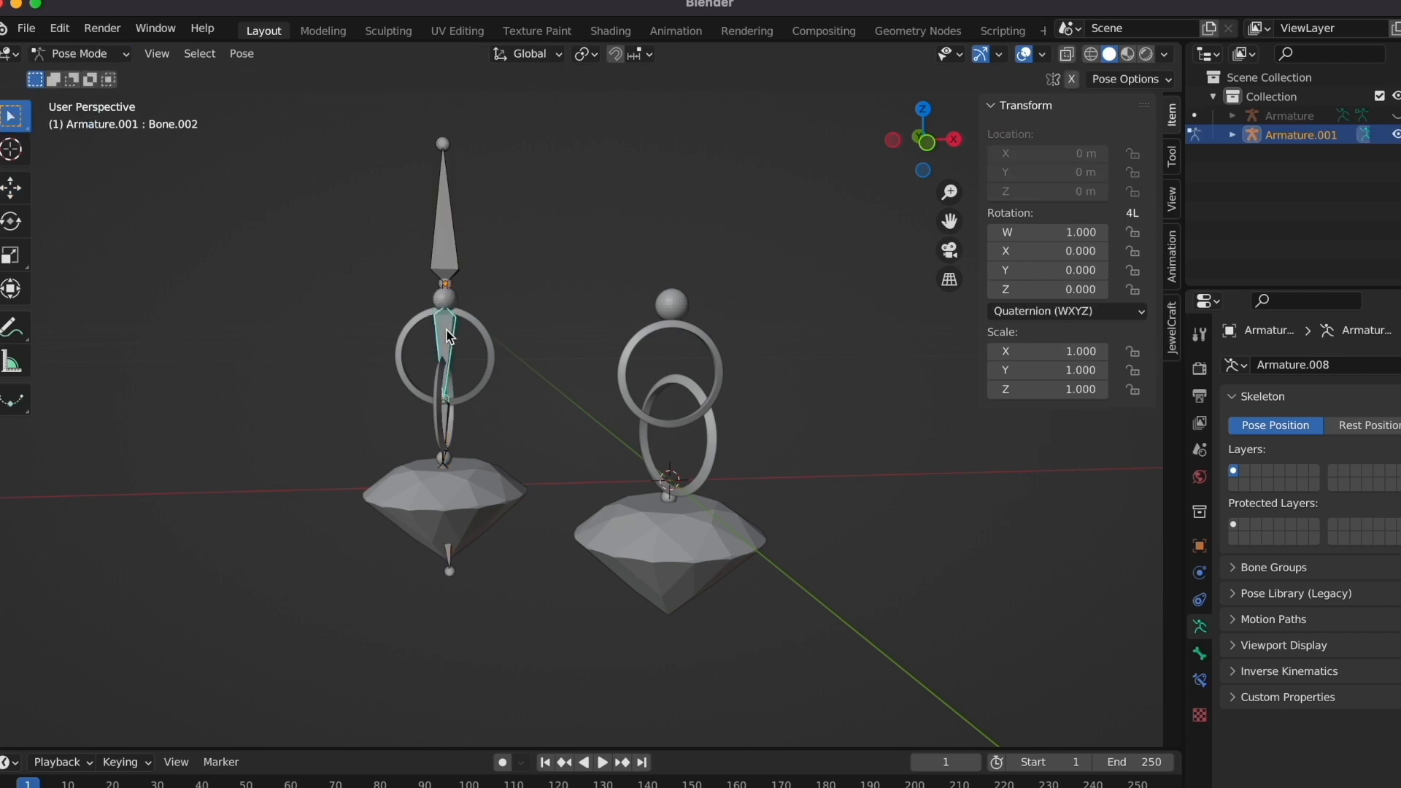
{"action": "key", "text": "r"}
{"action": "left_click", "coordinate": [510, 295]}
{"action": "key", "text": "ctrl+z"}
{"action": "left_click", "coordinate": [437, 437]}
{"action": "key", "text": "r"}
{"action": "left_click", "coordinate": [523, 377]}
{"action": "key", "text": "ctrl+z"}
- Test-rotate the diamond's bone and the lower ring's bone, undoing both rotations
{"action": "left_click", "coordinate": [452, 559]}
{"action": "key", "text": "r"}
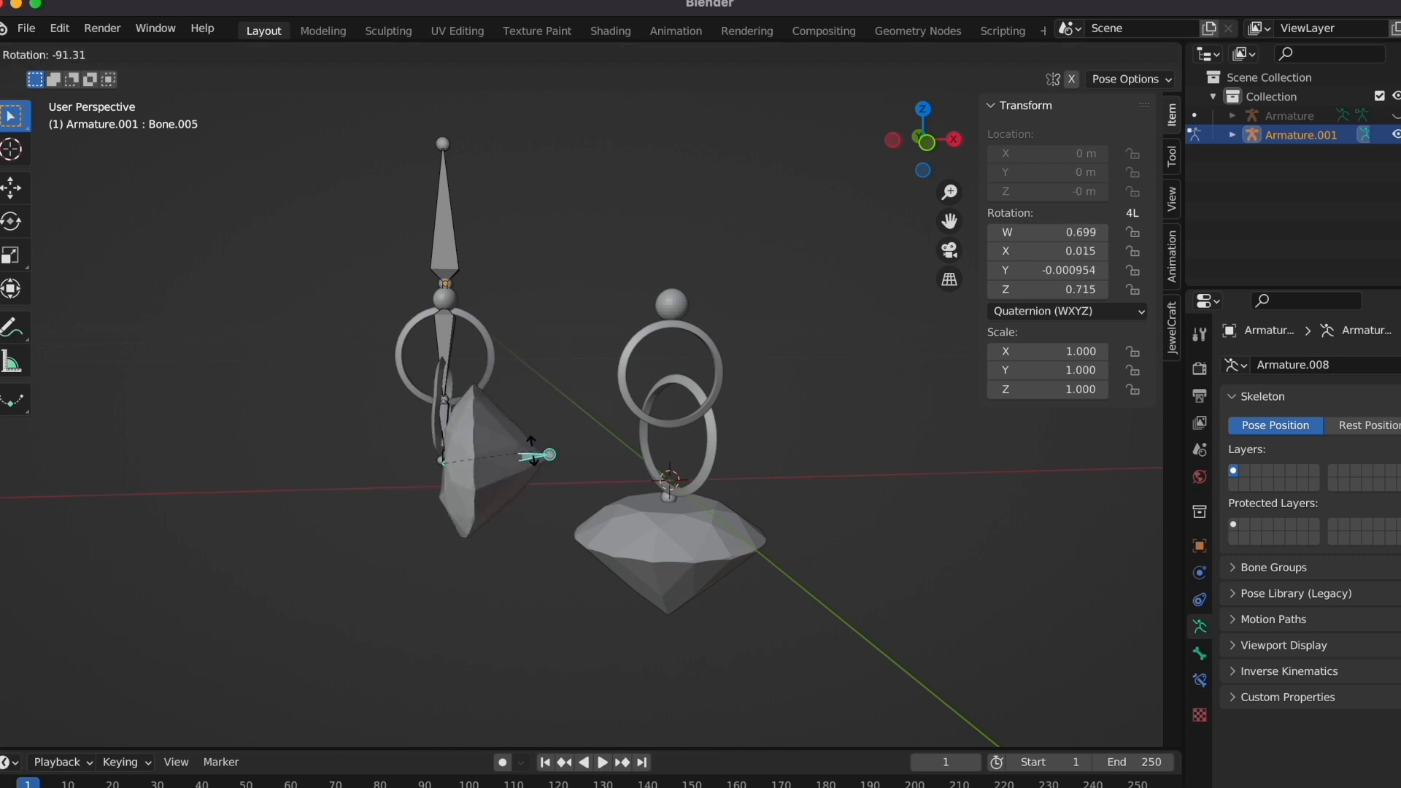
{"action": "left_click", "coordinate": [511, 446]}
{"action": "key", "text": "ctrl+z"}
{"action": "key", "text": "r"}
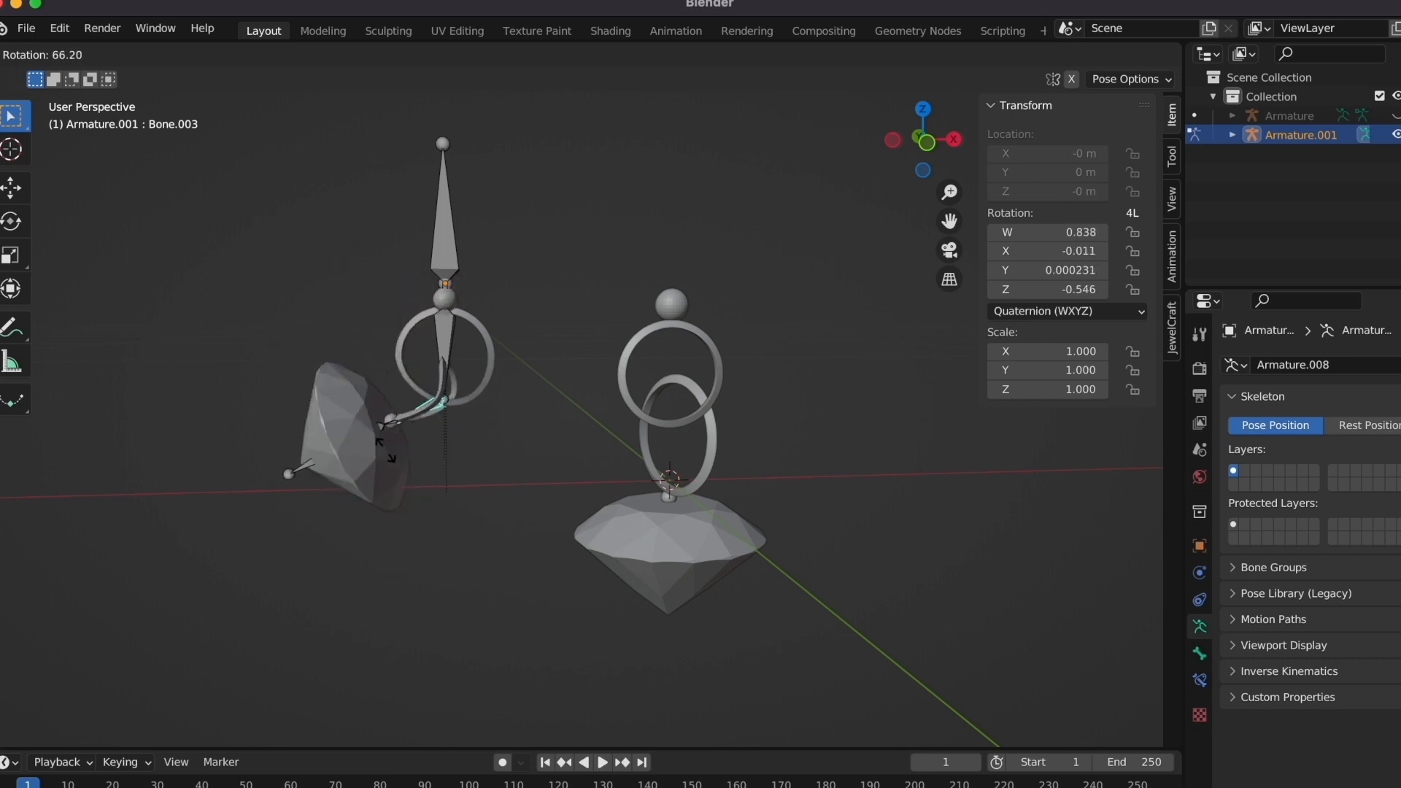
{"action": "left_click", "coordinate": [461, 278]}
{"action": "key", "text": "ctrl+z"}
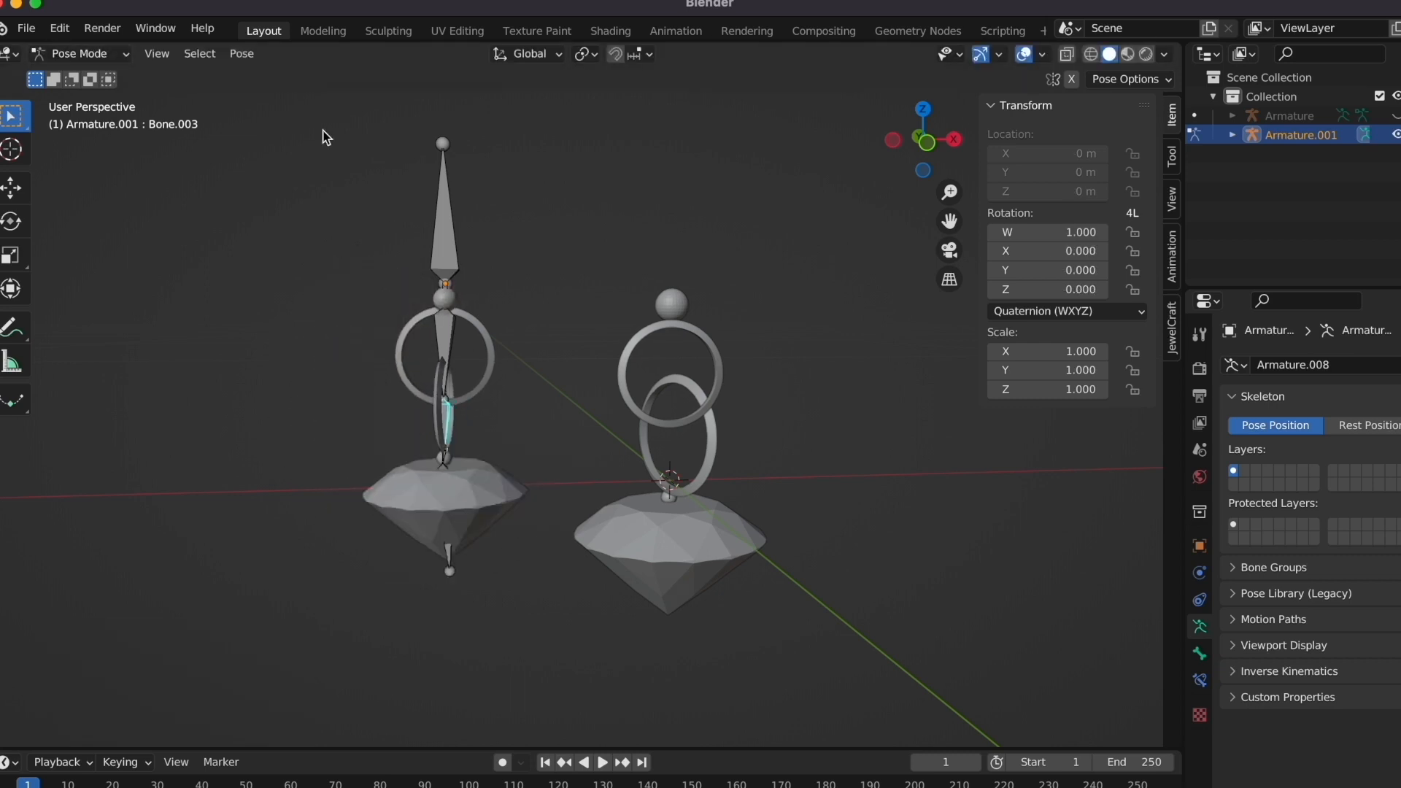
- Identify the bones running through the top sphere, both rings and the small sphere, and return to Object Mode
{"action": "left_click", "coordinate": [93, 53]}
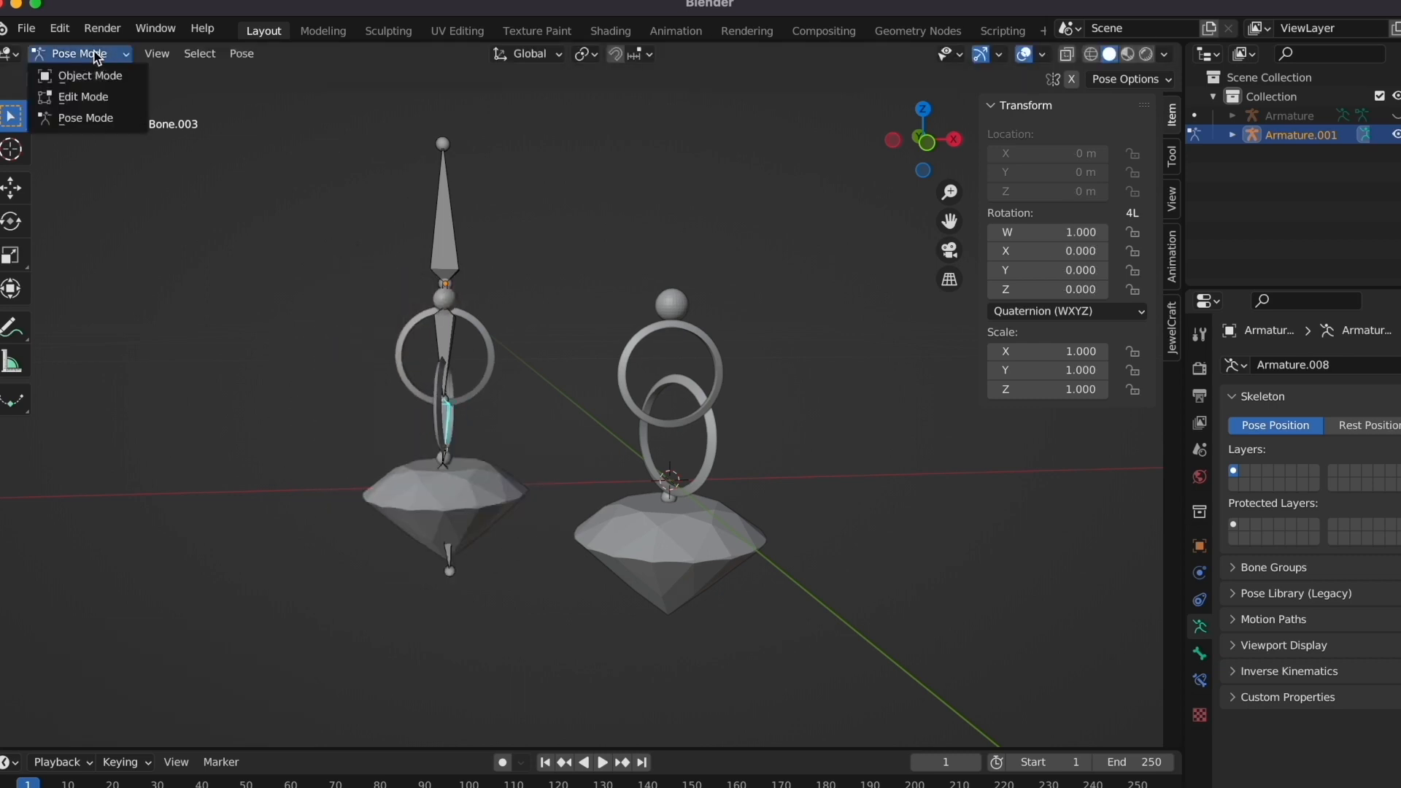
{"action": "left_click", "coordinate": [445, 259]}
{"action": "left_click", "coordinate": [443, 350]}
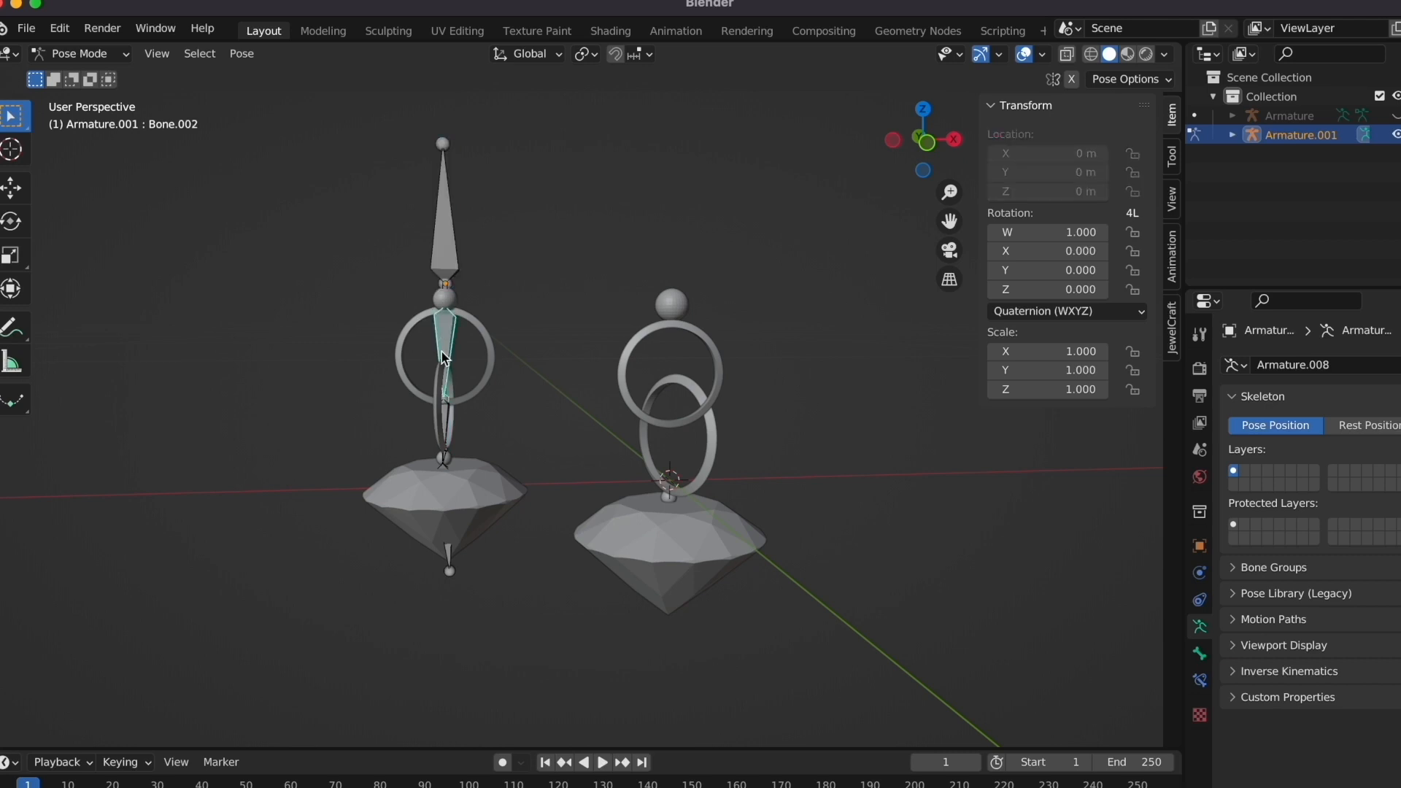
{"action": "left_click", "coordinate": [448, 295]}
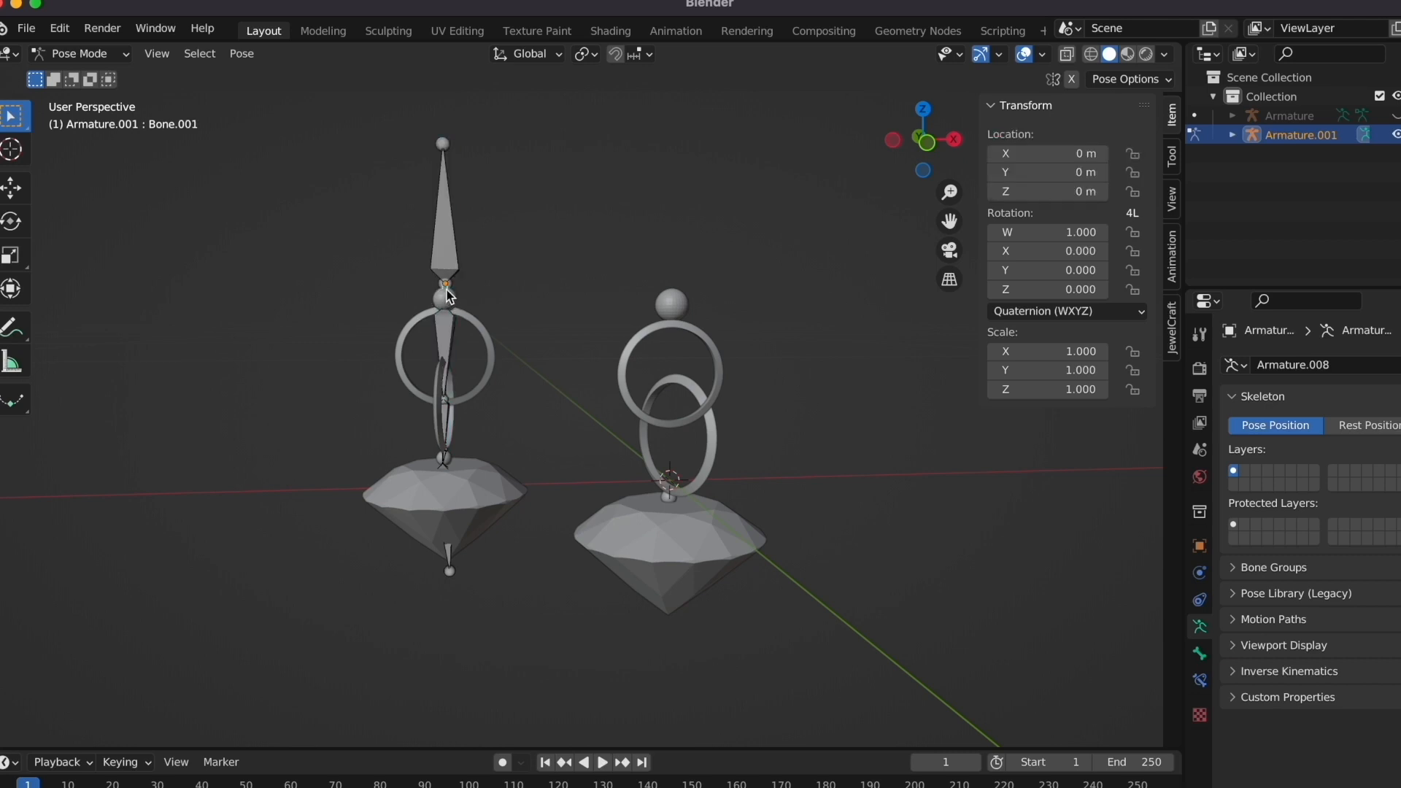
{"action": "left_click", "coordinate": [448, 342]}
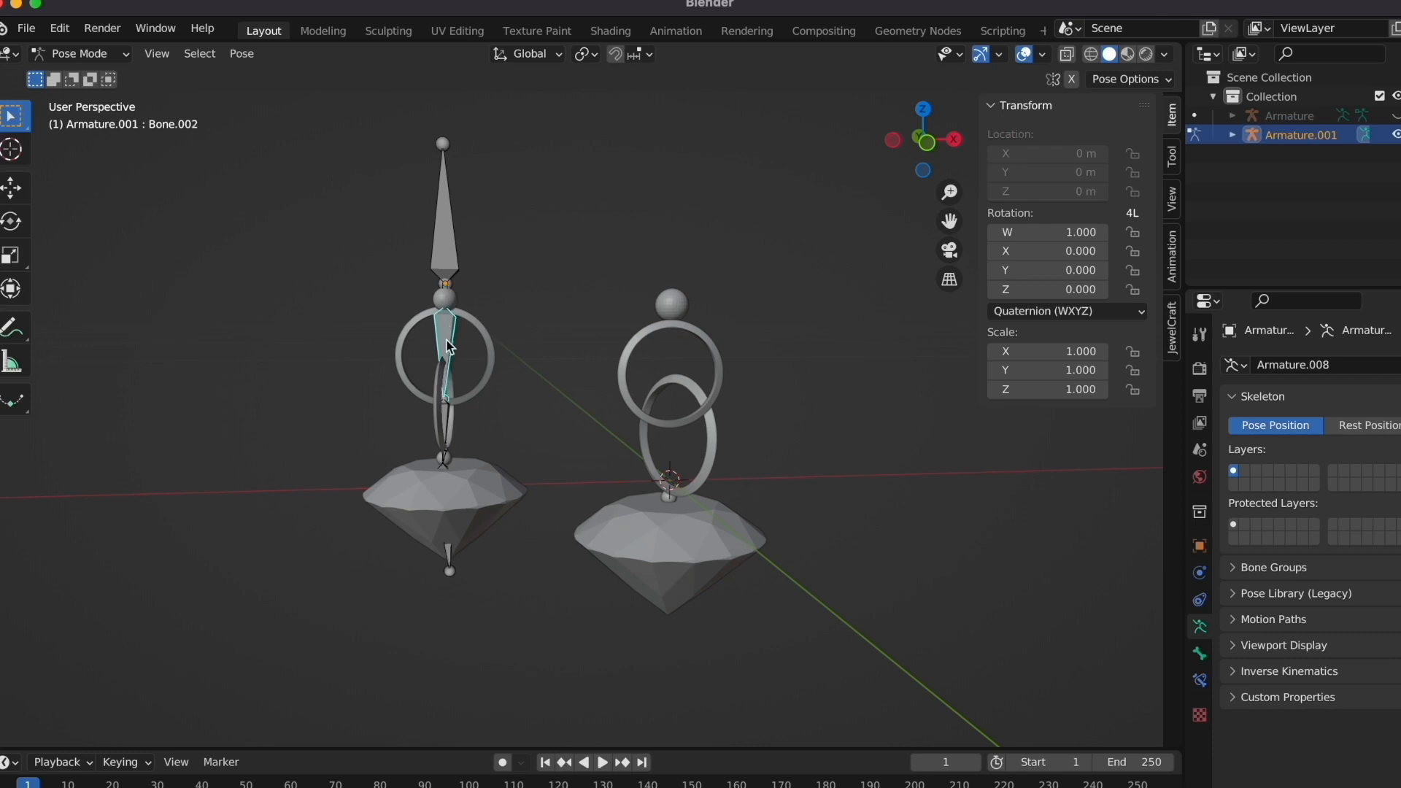
{"action": "left_click", "coordinate": [448, 417]}
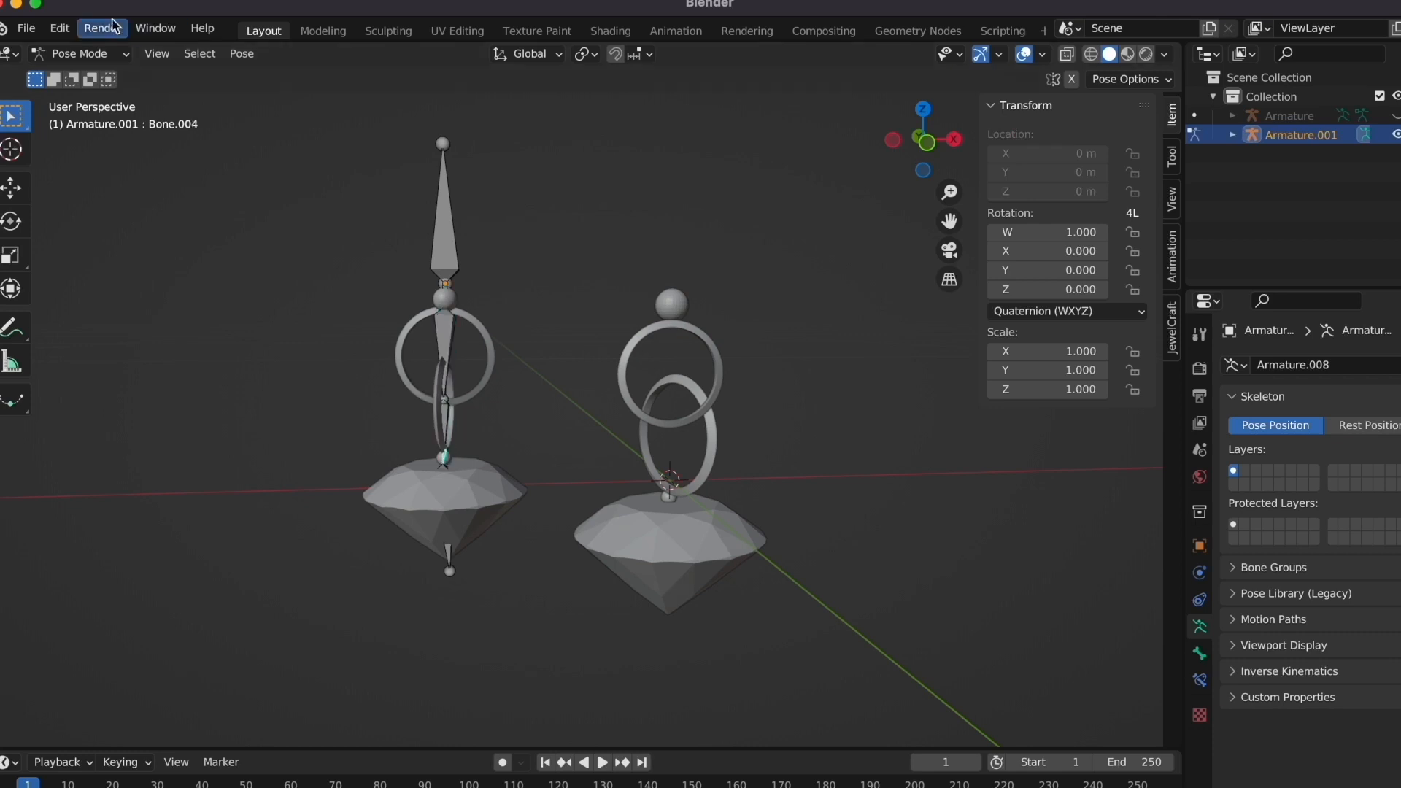
{"action": "left_click", "coordinate": [81, 54]}
{"action": "left_click", "coordinate": [93, 73]}
{"action": "left_click", "coordinate": [292, 234]}
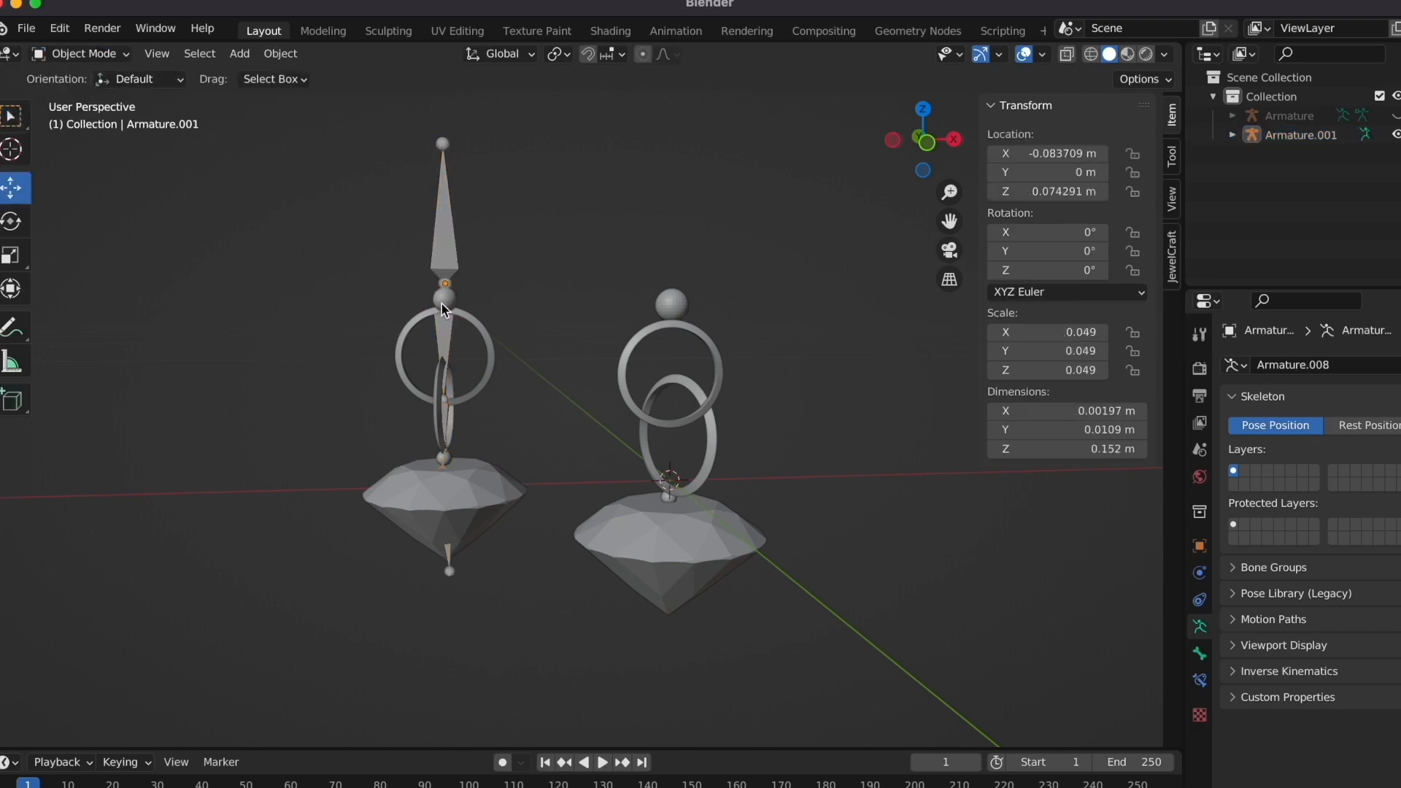
- In Edit Mode with vertex selection, select the whole upper ring and remove its Bone.001 vertex weight
{"action": "left_click", "coordinate": [427, 316]}
{"action": "key", "text": "Tab"}
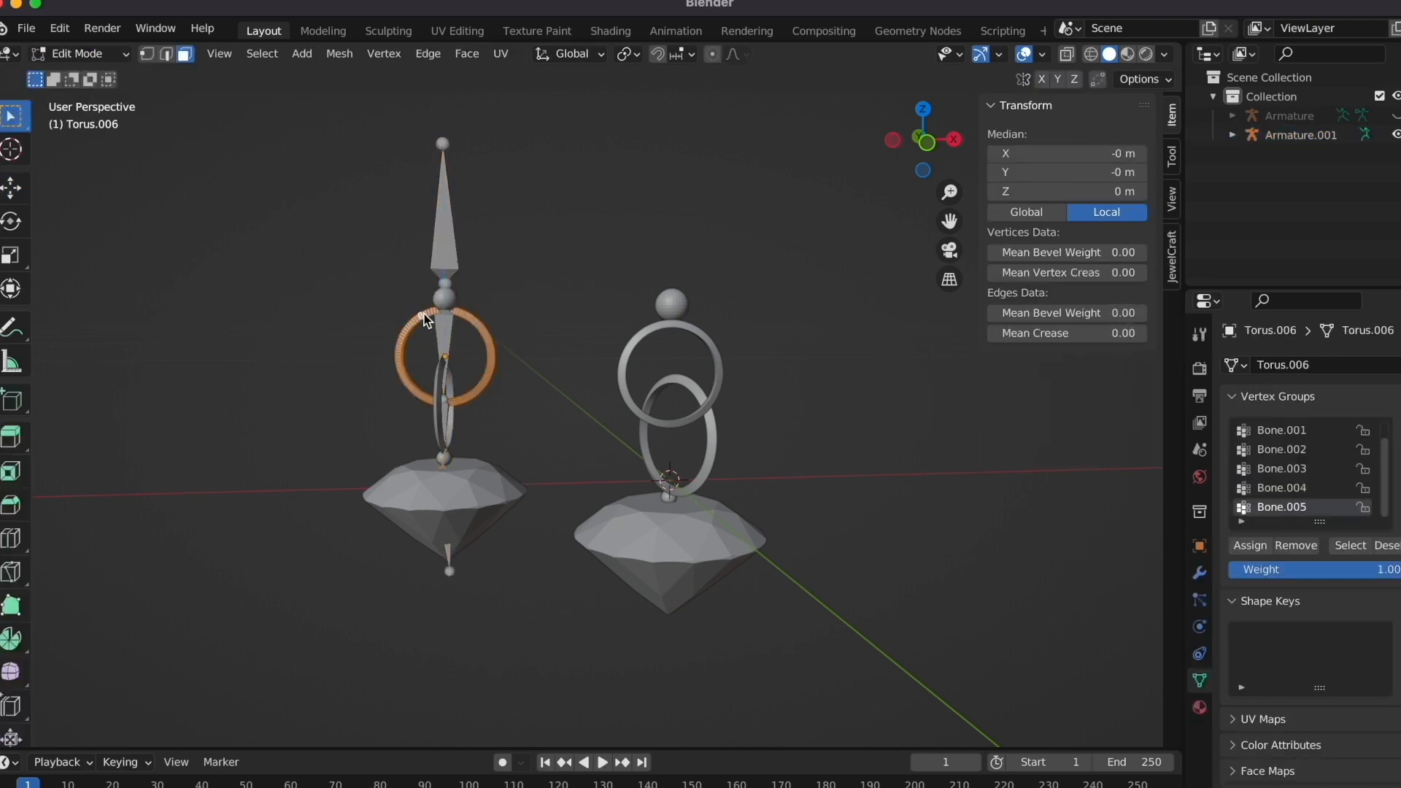
{"action": "left_click", "coordinate": [148, 53]}
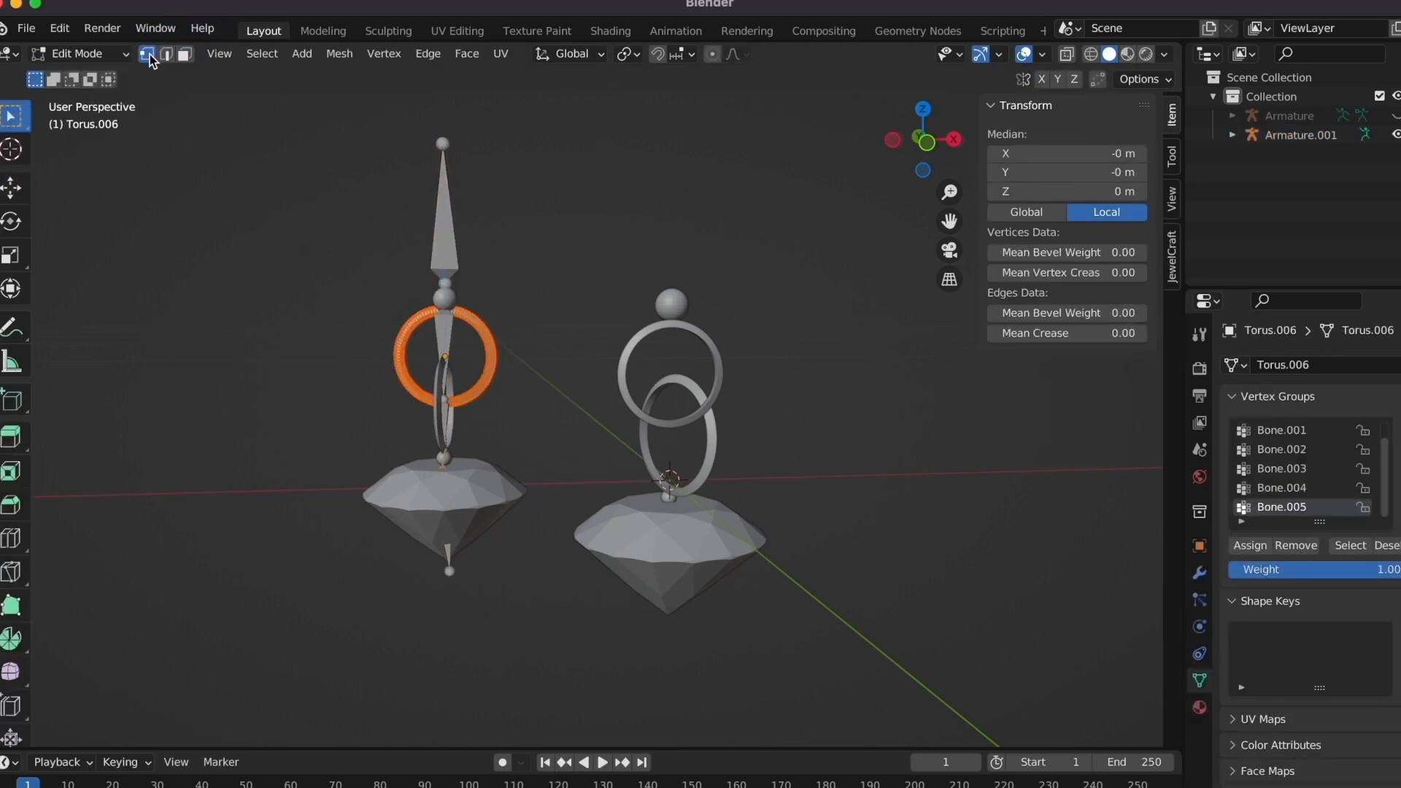
{"action": "left_click", "coordinate": [402, 326]}
{"action": "key", "text": "ctrl+l"}
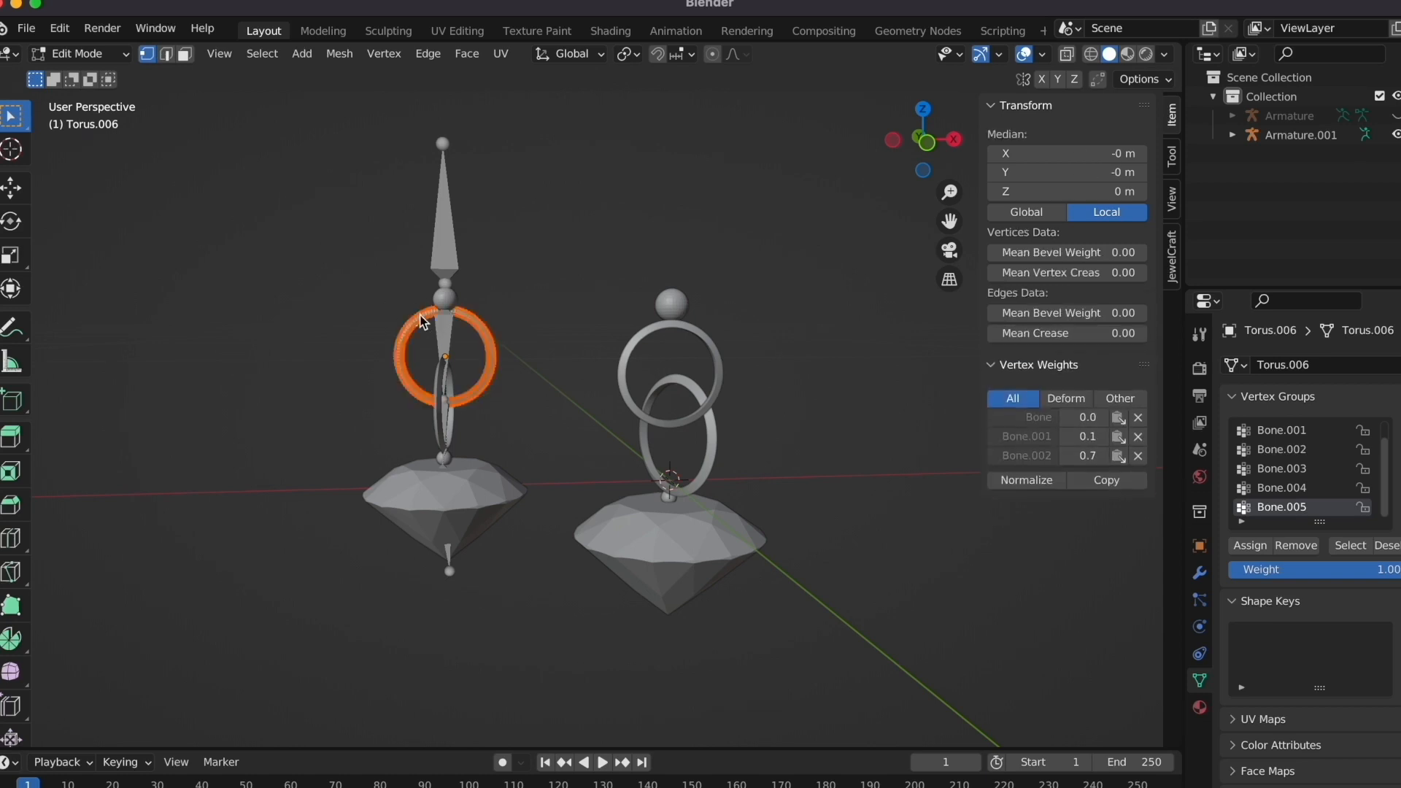
{"action": "left_click", "coordinate": [1139, 437]}
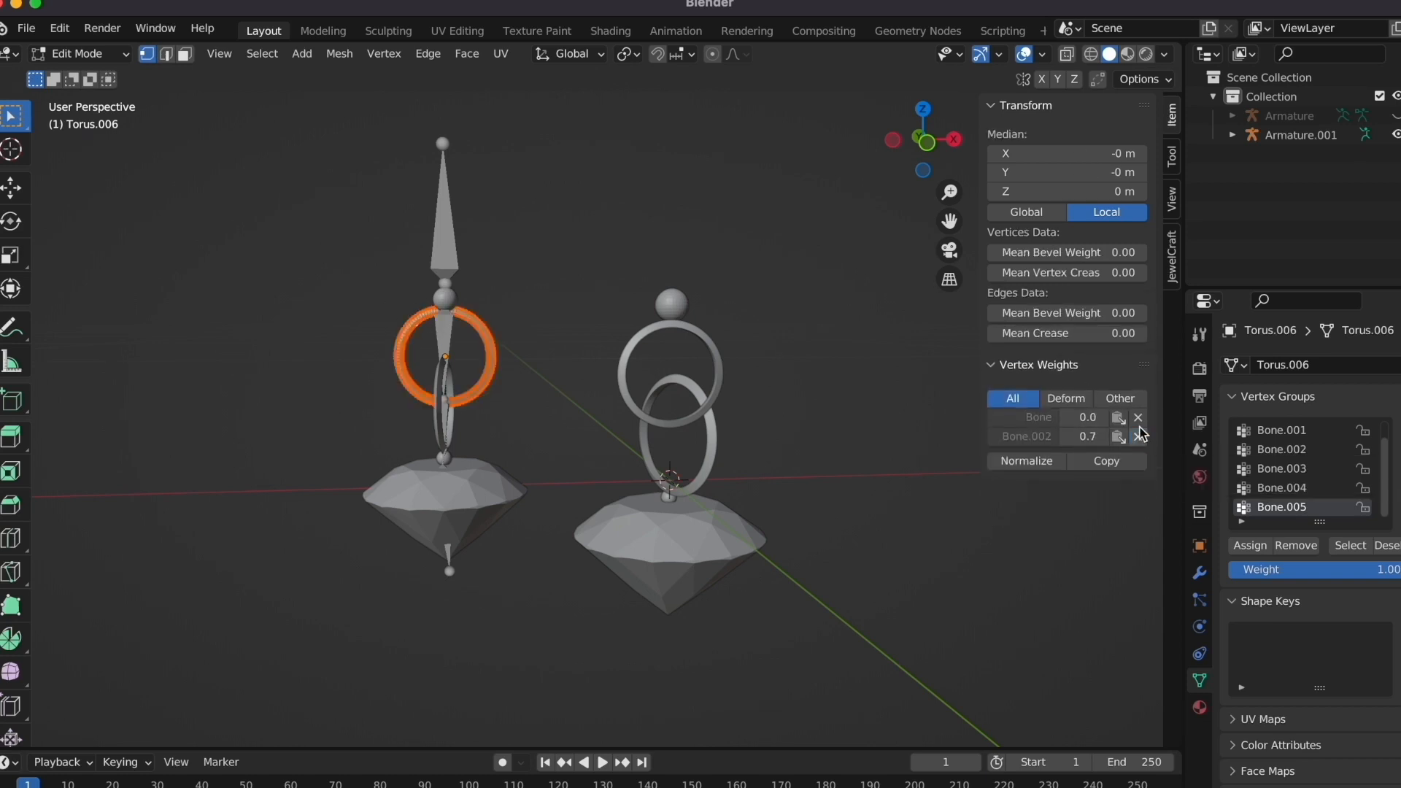
- Set the upper ring's Bone.002 vertex weight to 0.9 and return to Object Mode
{"action": "left_click", "coordinate": [1095, 438]}
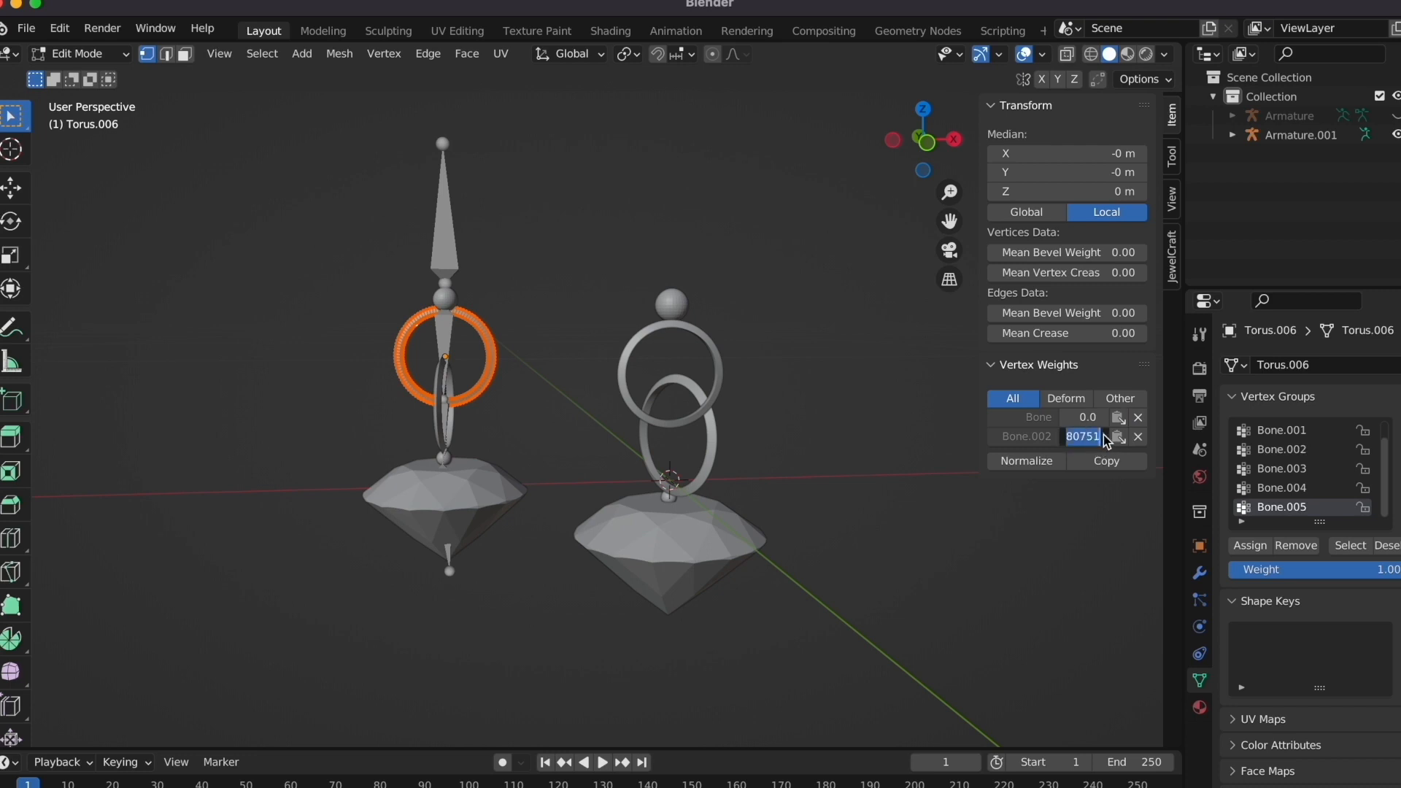
{"action": "type", "text": "0.9"}
{"action": "key", "text": "Return"}
{"action": "left_click", "coordinate": [80, 53]}
{"action": "left_click", "coordinate": [65, 71]}
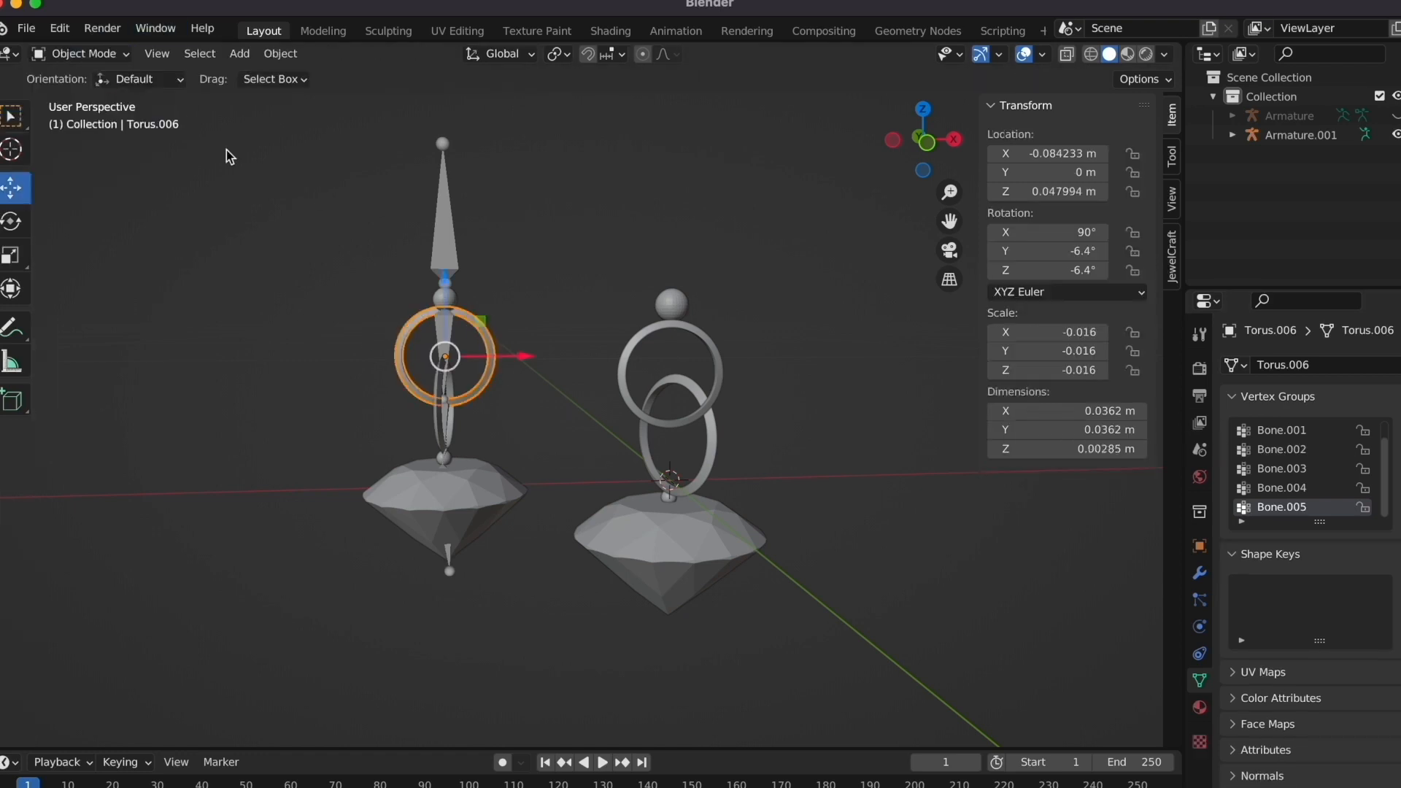
- Remove the lower ring's vertex weights for Bone.002, Bone.004 and Bone.005, keeping only Bone.003, and return to Object Mode
{"action": "left_click", "coordinate": [447, 421]}
{"action": "key", "text": "Tab"}
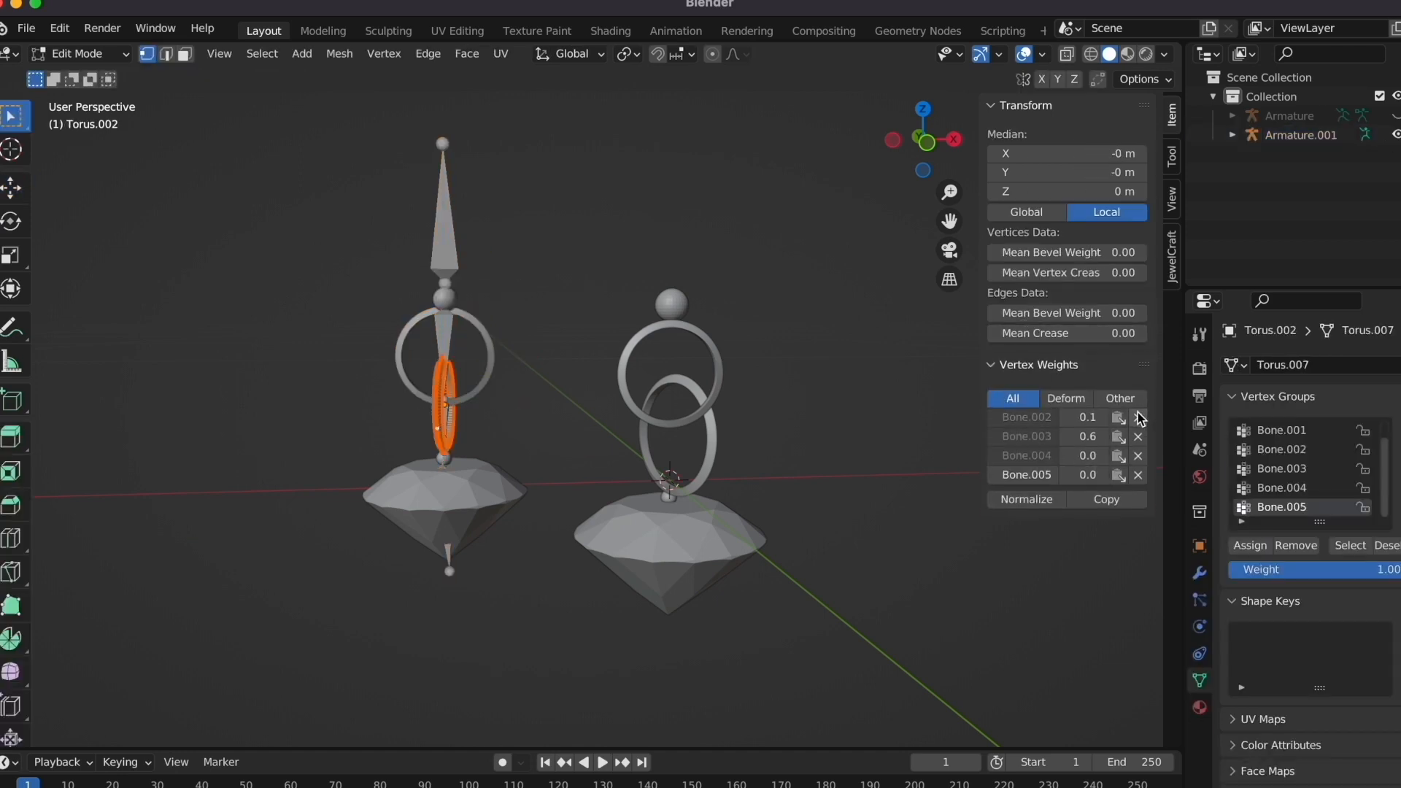
{"action": "left_click", "coordinate": [1138, 418]}
{"action": "left_click", "coordinate": [1138, 455]}
{"action": "left_click", "coordinate": [1138, 436]}
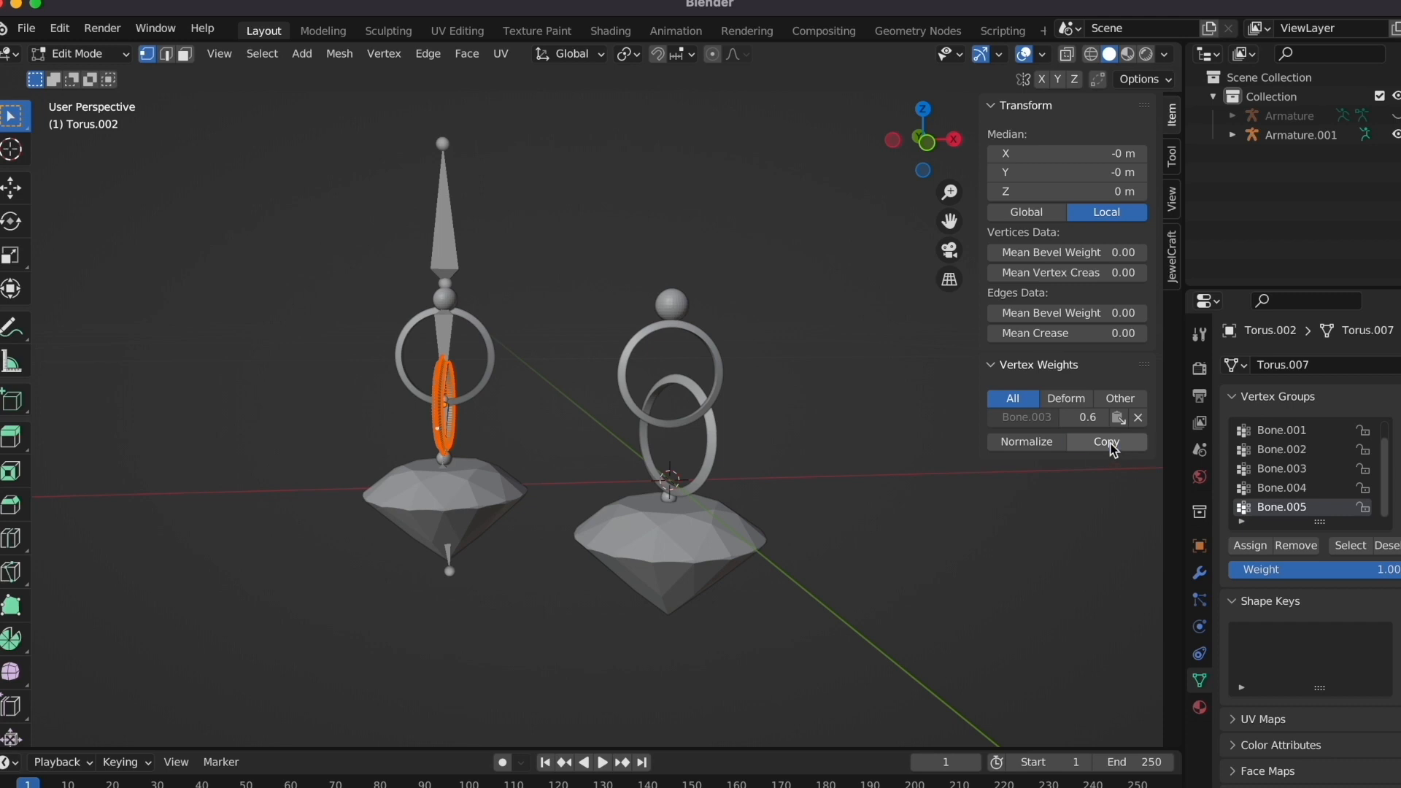
{"action": "left_click", "coordinate": [81, 53]}
{"action": "left_click", "coordinate": [70, 73]}
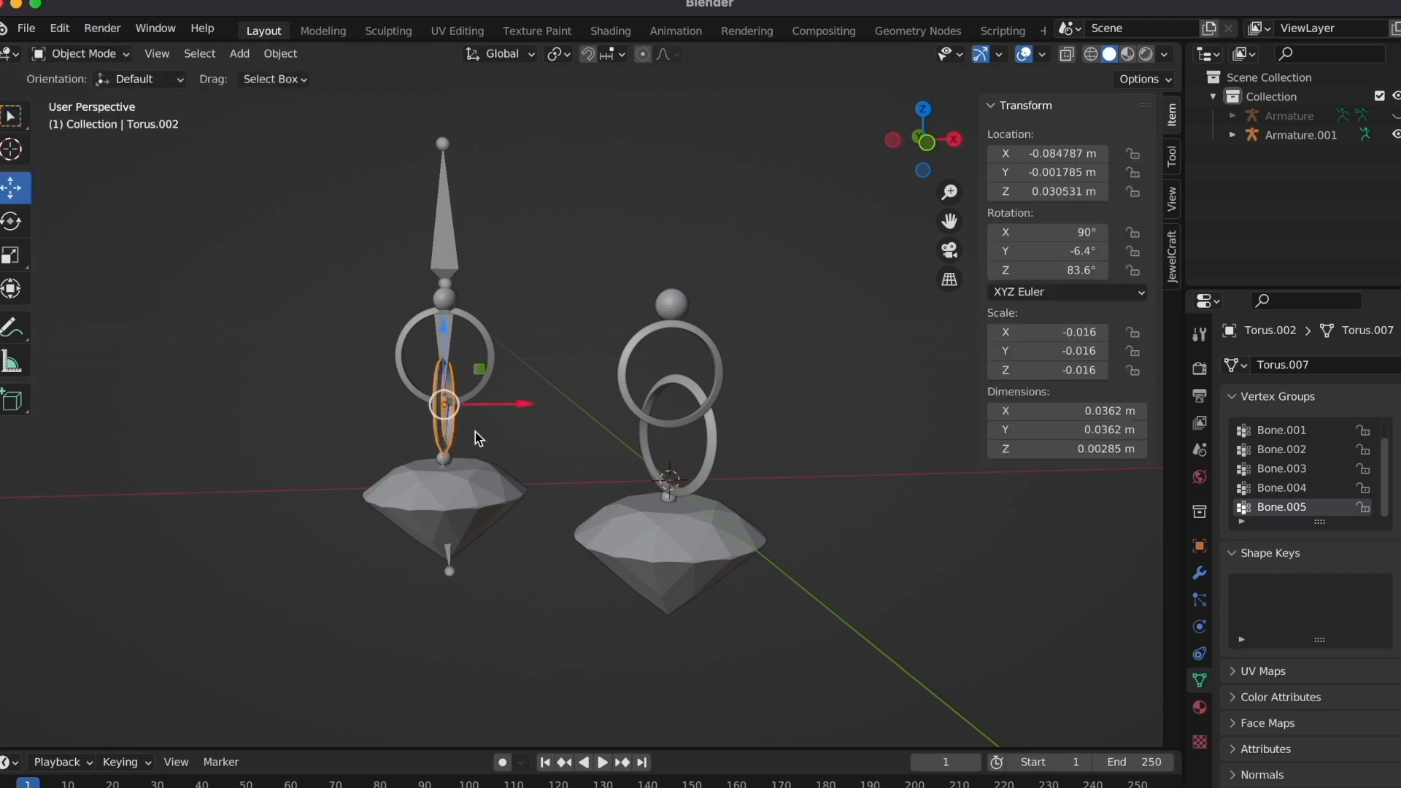
- Remove the small lower sphere's Bone.003 and Bone.005 vertex weights, copy the Bone.004 weight to its selected vertices, and return to Object Mode
{"action": "left_click", "coordinate": [444, 462]}
{"action": "left_click", "coordinate": [445, 458]}
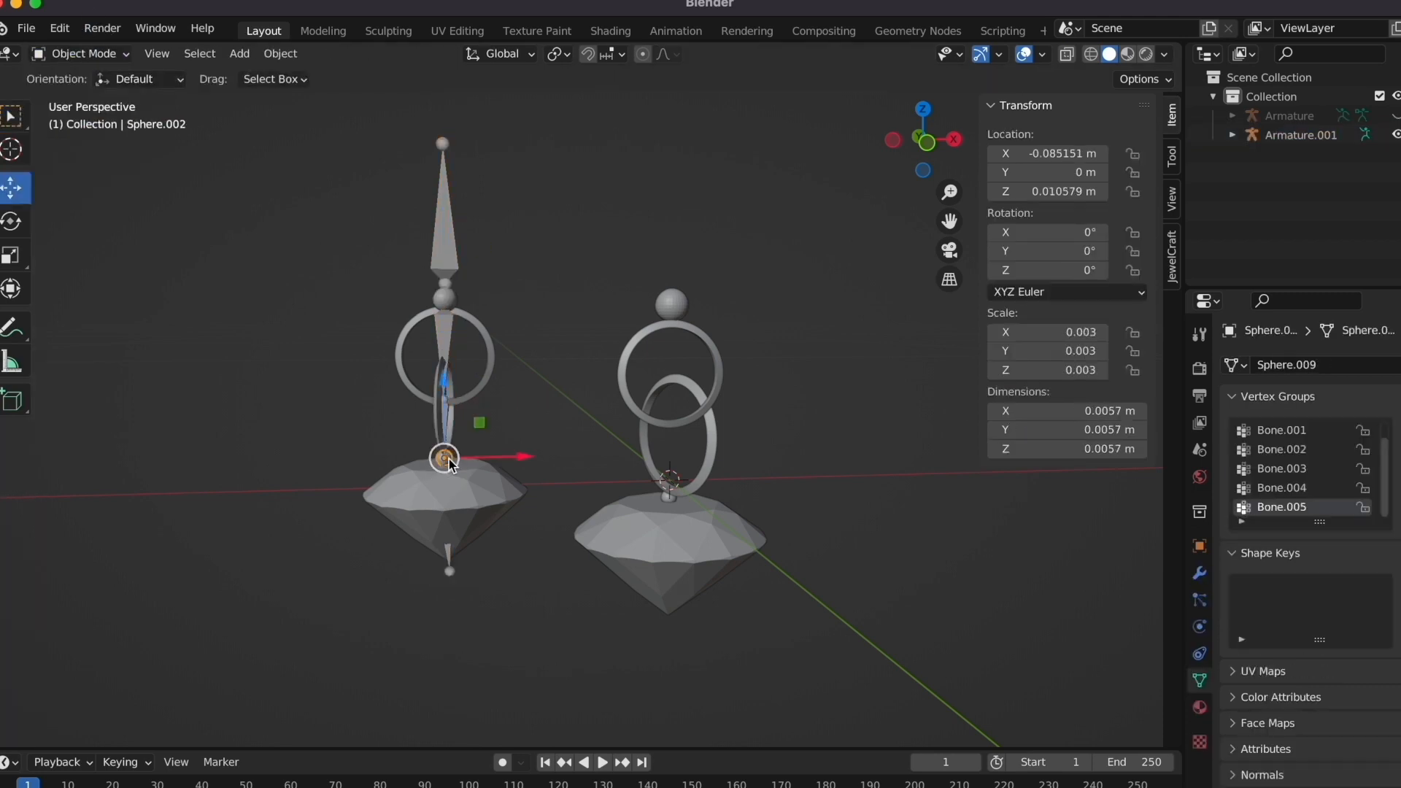
{"action": "key", "text": "Tab"}
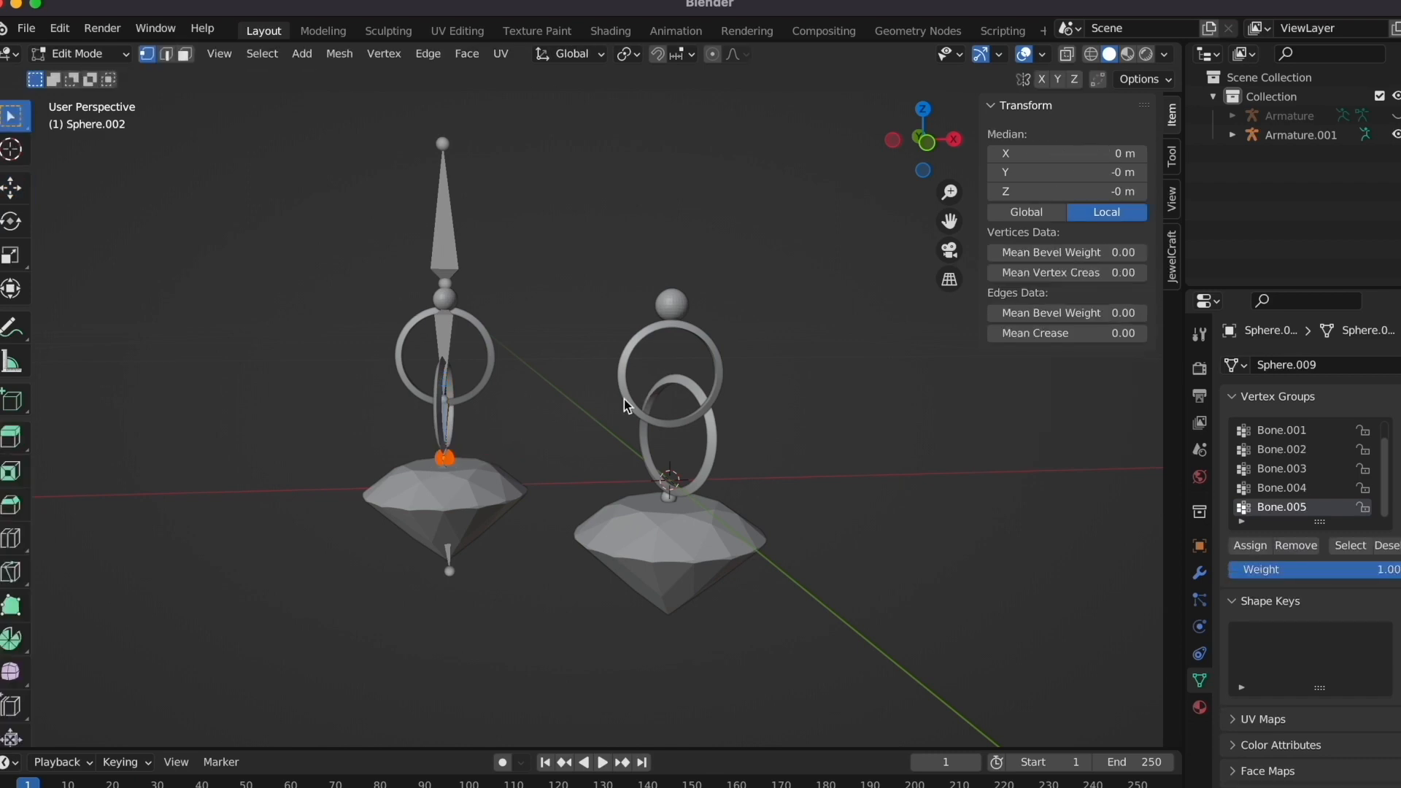
{"action": "left_click", "coordinate": [531, 442]}
{"action": "left_click", "coordinate": [445, 458]}
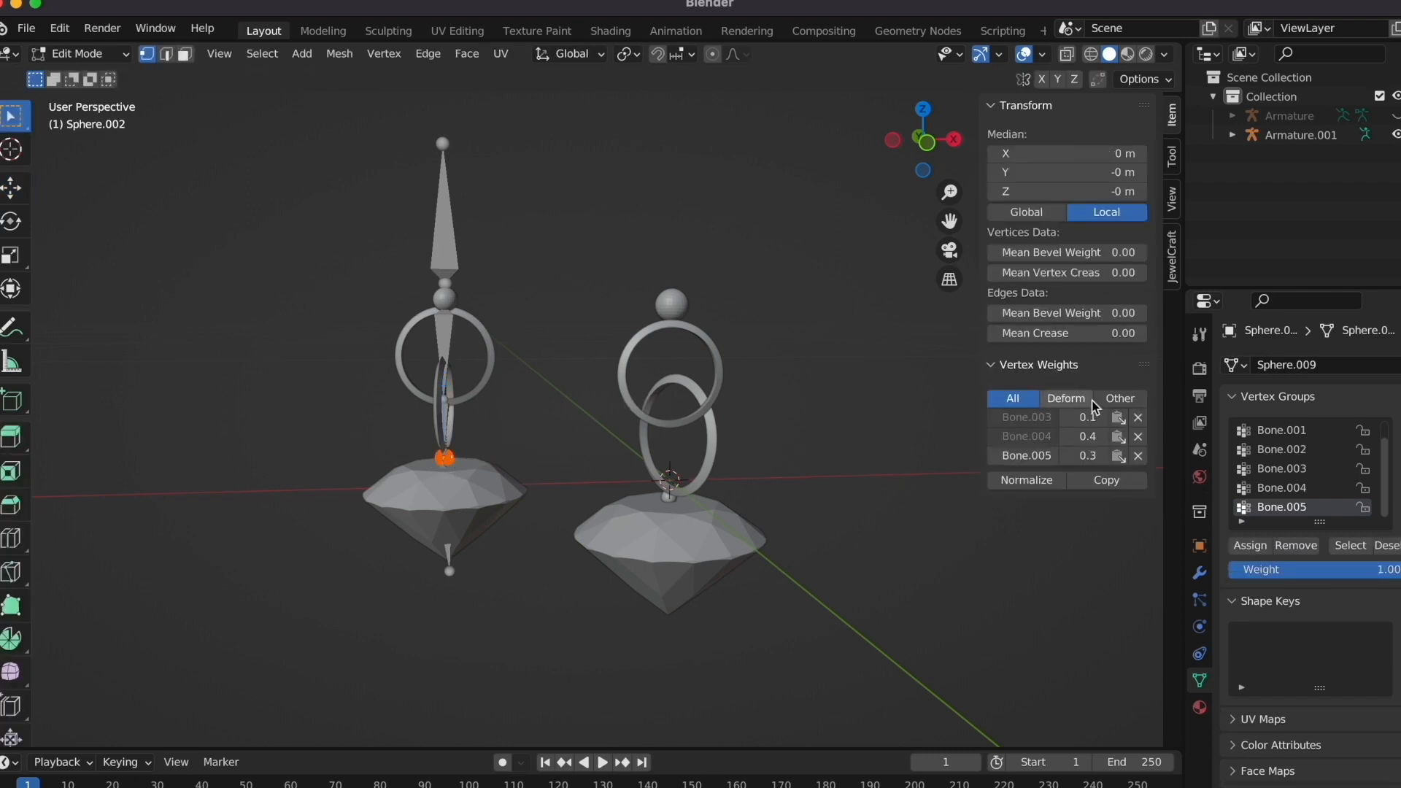
{"action": "left_click", "coordinate": [1138, 456]}
{"action": "left_click", "coordinate": [1138, 417]}
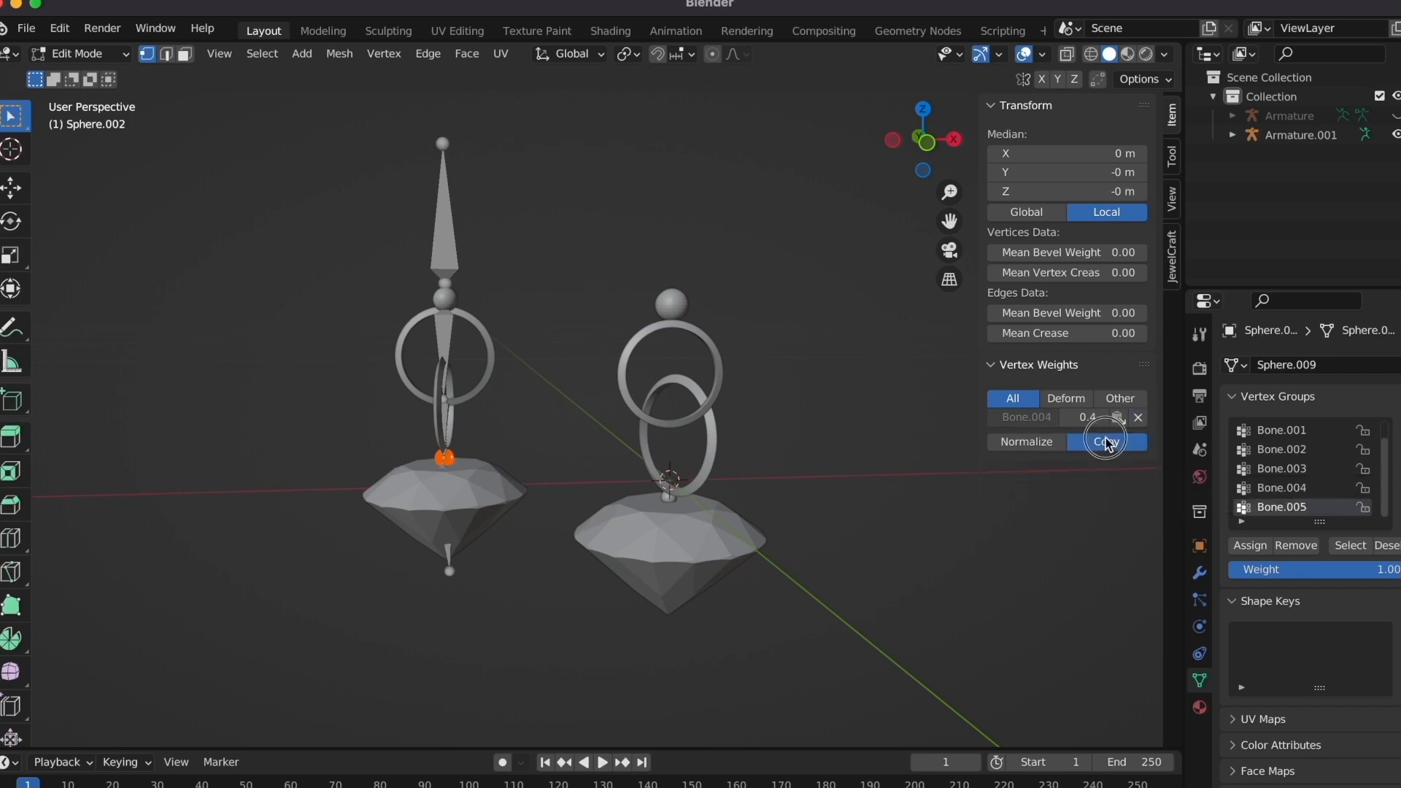
{"action": "left_click", "coordinate": [80, 53]}
{"action": "left_click", "coordinate": [109, 85]}
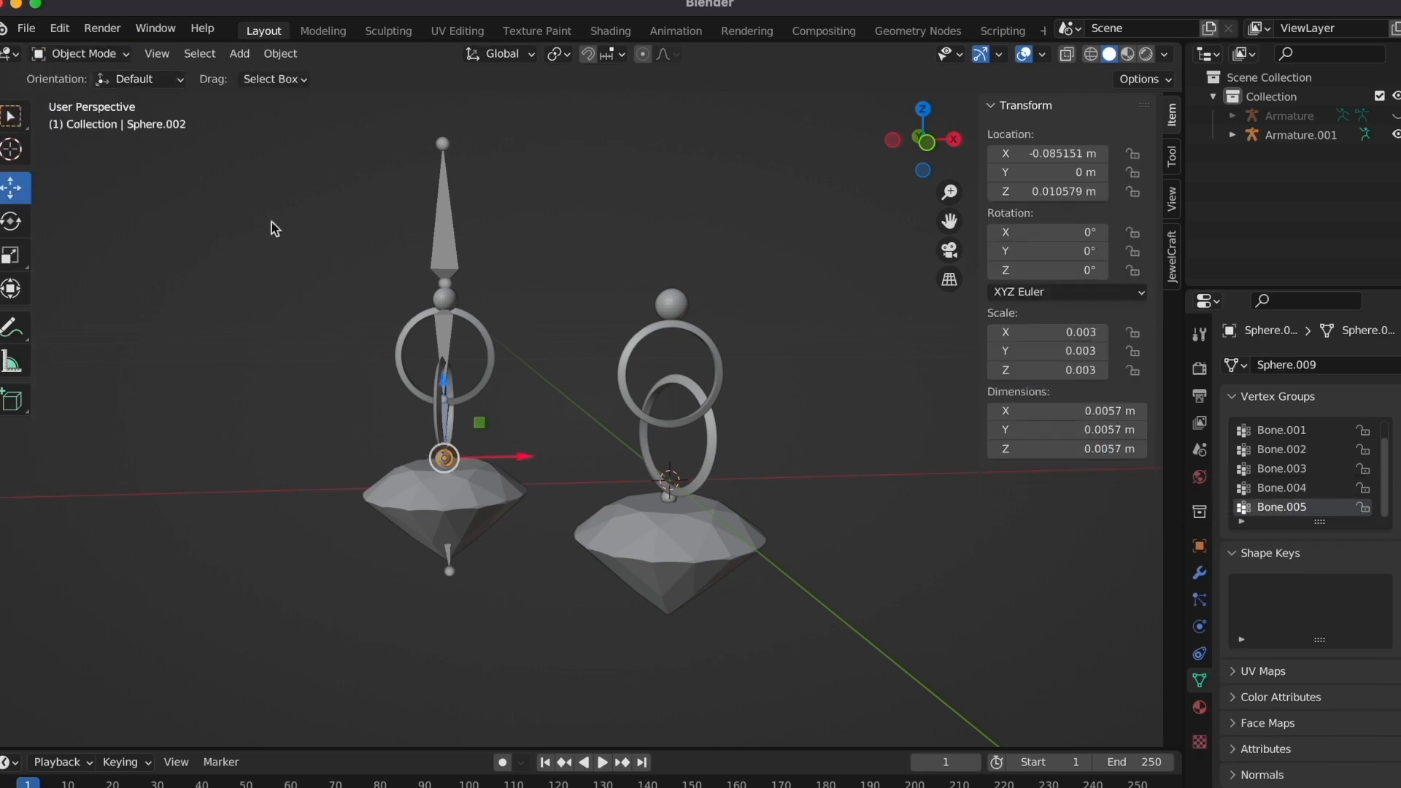
- Check which bone runs through the diamond by selecting the lowest bone in the armature's Edit Mode
{"action": "left_click", "coordinate": [448, 562]}
{"action": "key", "text": "Tab"}
{"action": "left_click", "coordinate": [450, 563]}
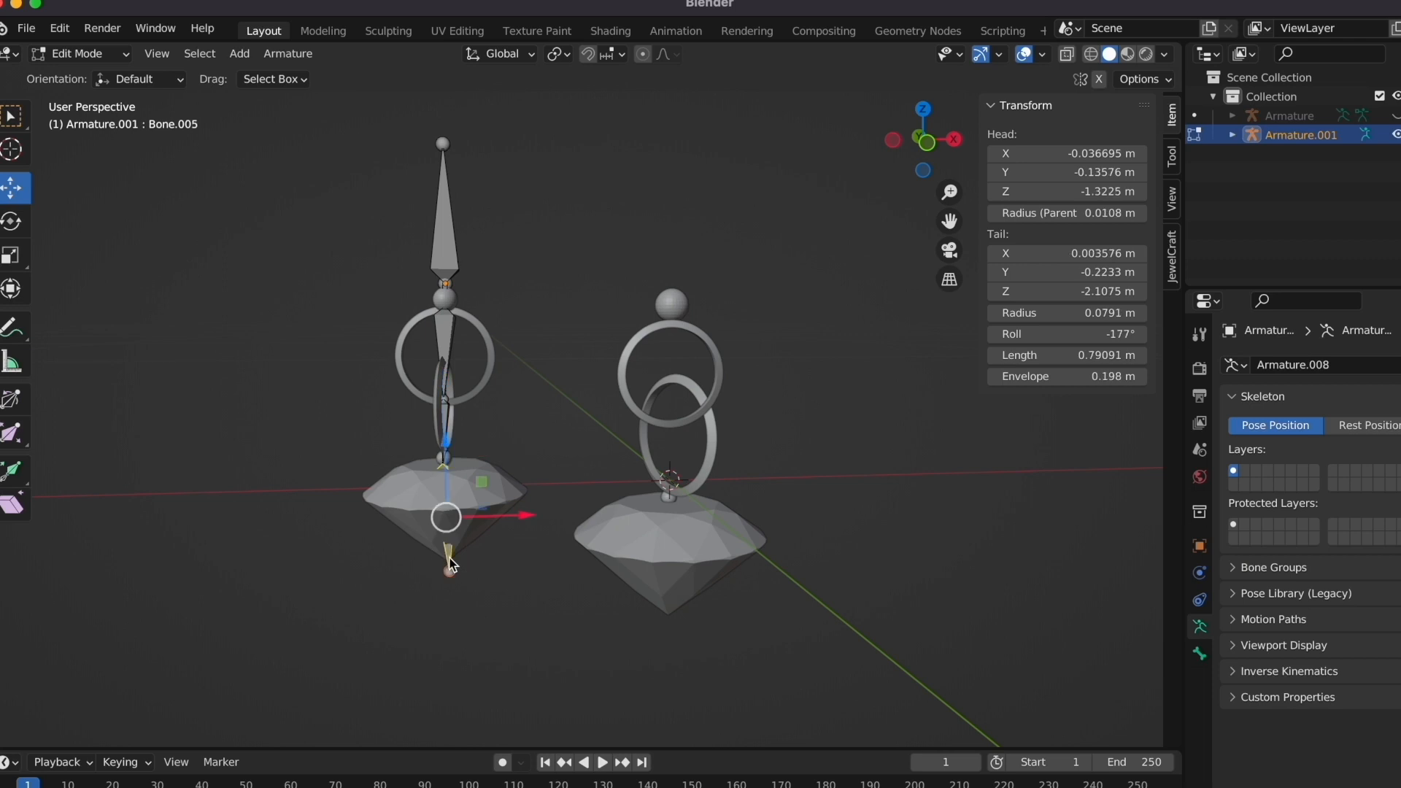
{"action": "key", "text": "Tab"}
- Check the diamond's vertex weights in Edit Mode and return to Object Mode
{"action": "left_click", "coordinate": [414, 515]}
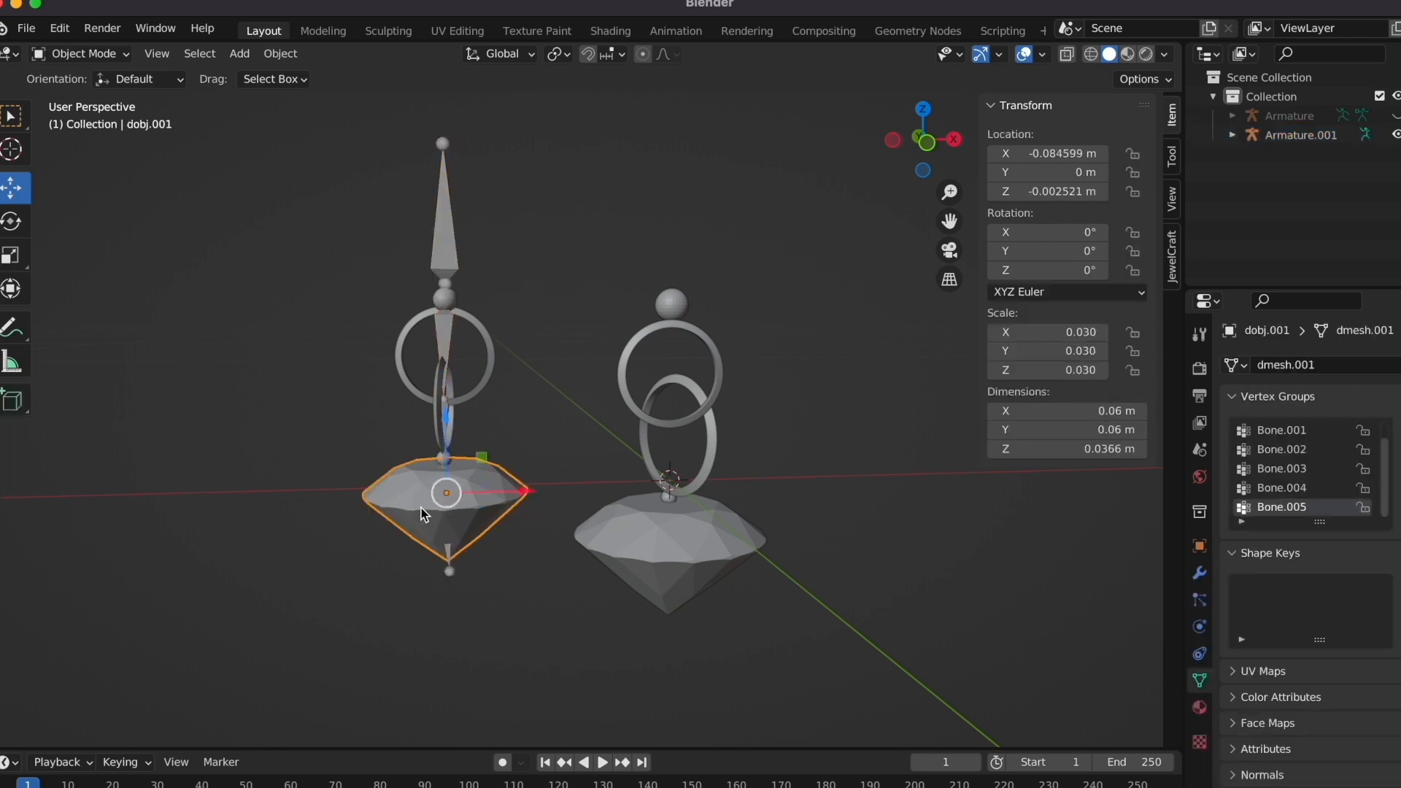
{"action": "key", "text": "Tab"}
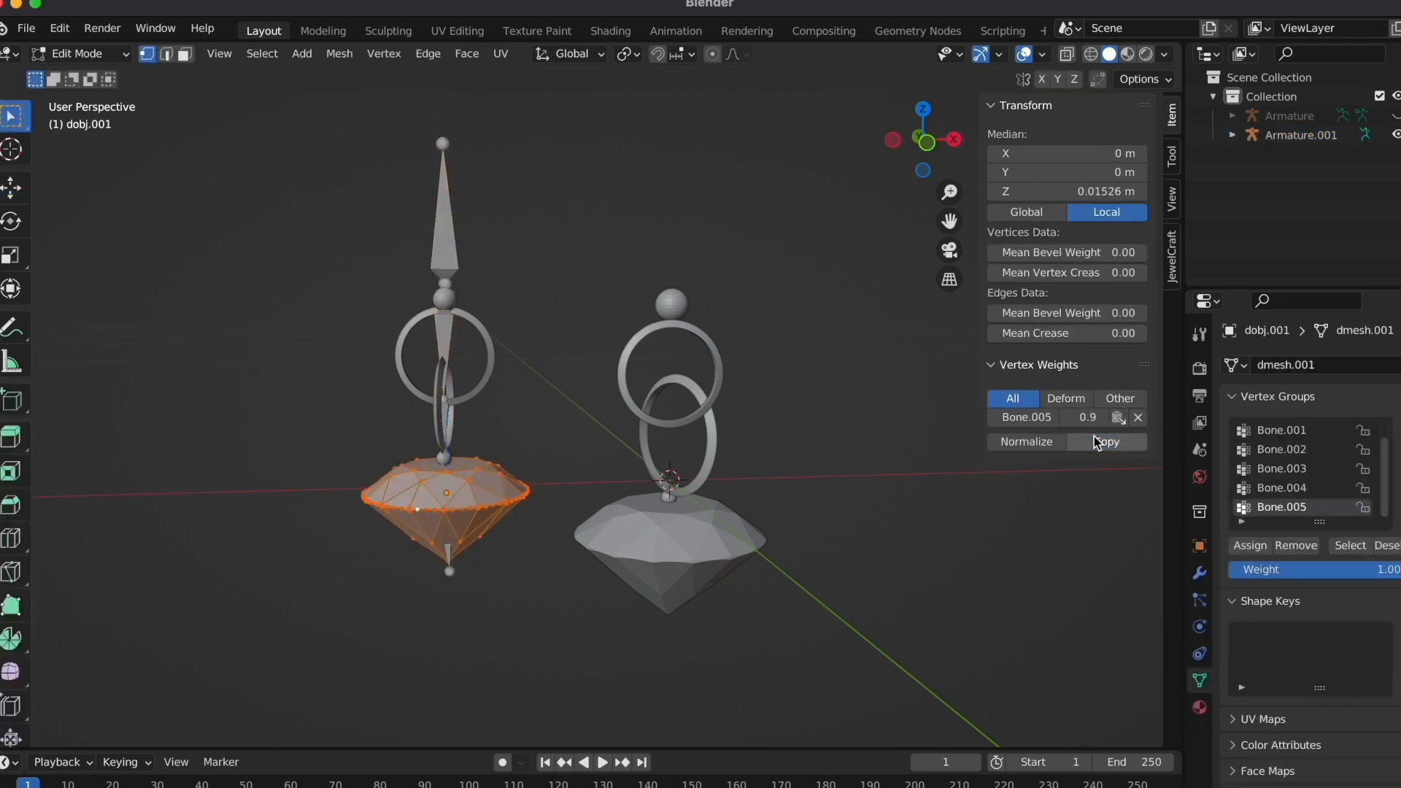
{"action": "left_click", "coordinate": [80, 53]}
{"action": "left_click", "coordinate": [73, 63]}
- Switch Armature.001 to Pose Mode and test-rotate Bone.002 and Bone.003 in turn, undoing each rotation
{"action": "left_click", "coordinate": [459, 256]}
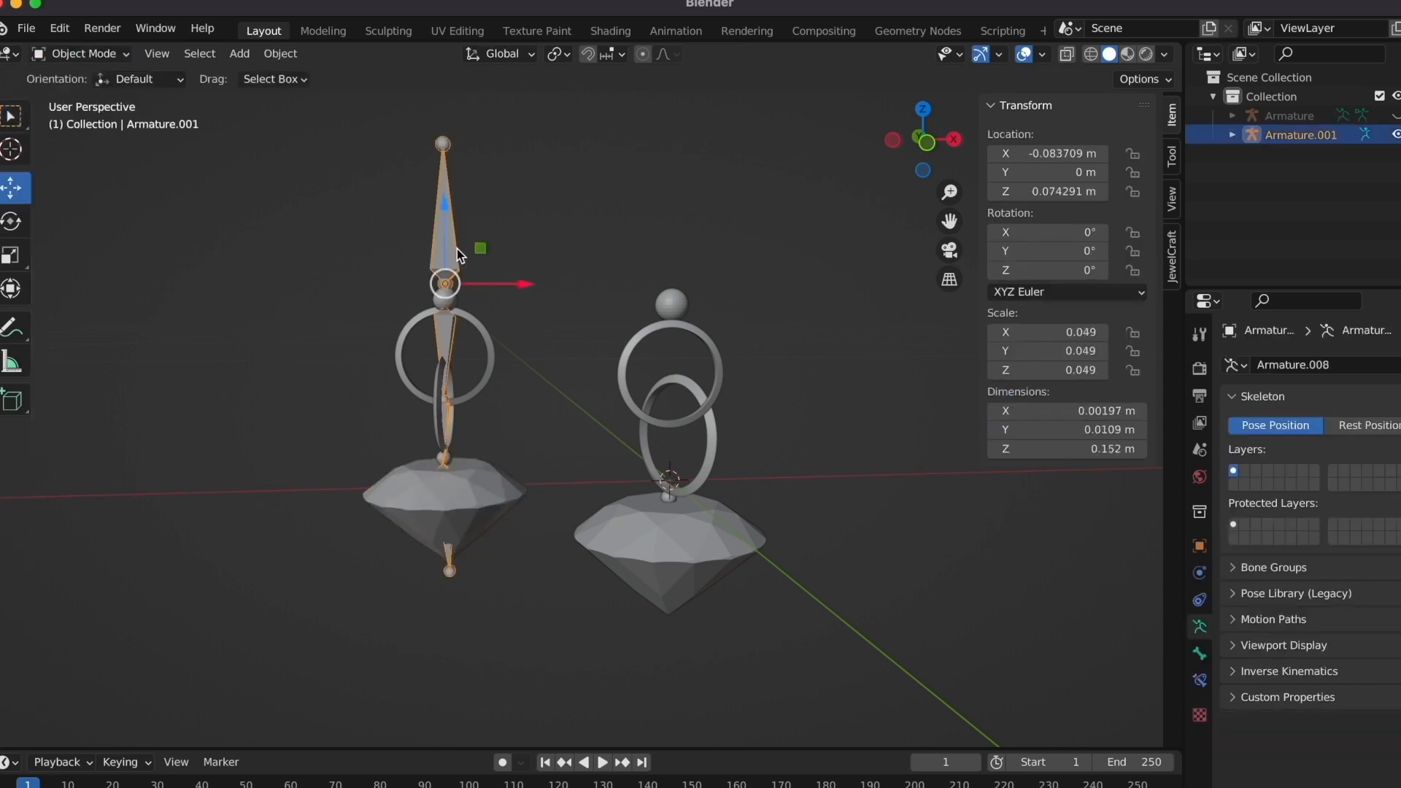
{"action": "left_click", "coordinate": [80, 53]}
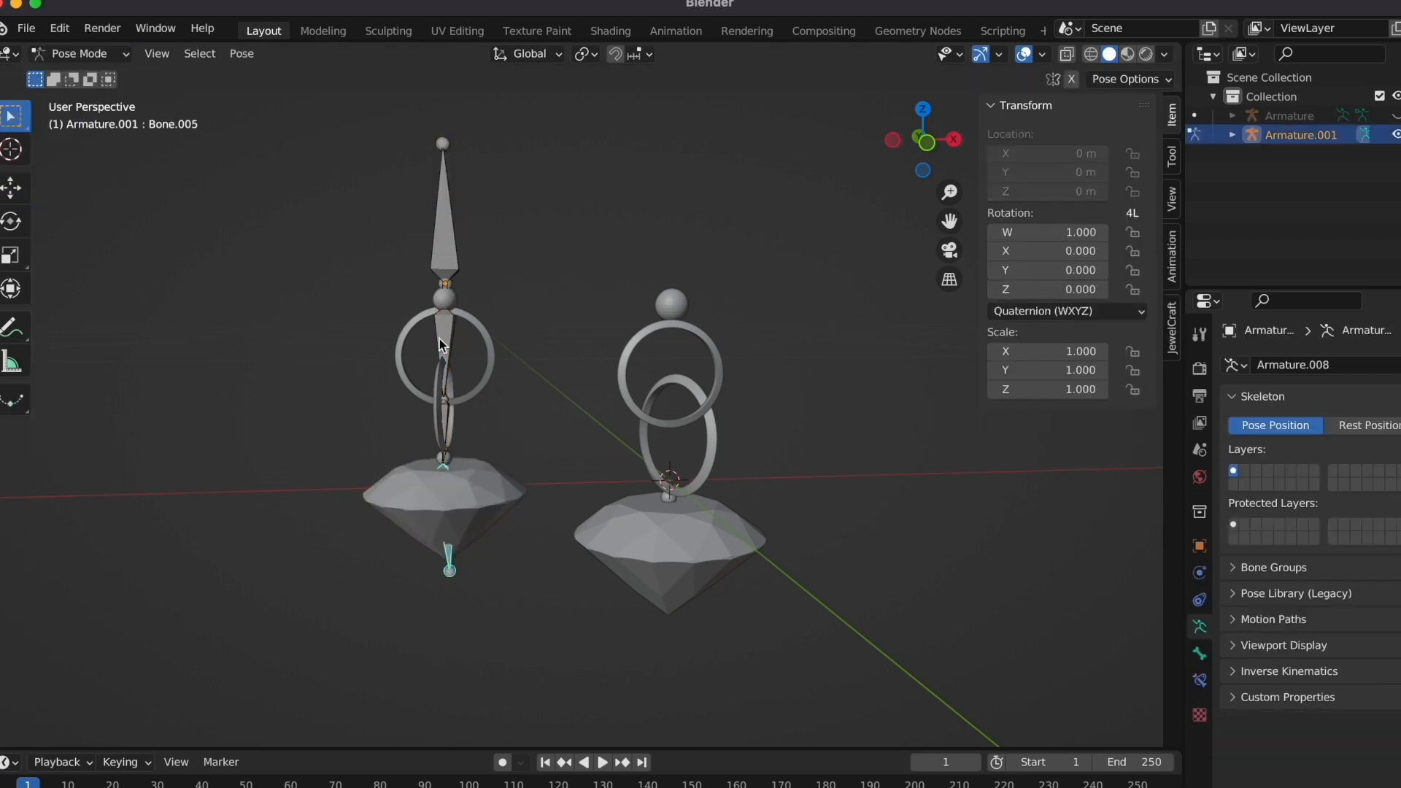
{"action": "key", "text": "r"}
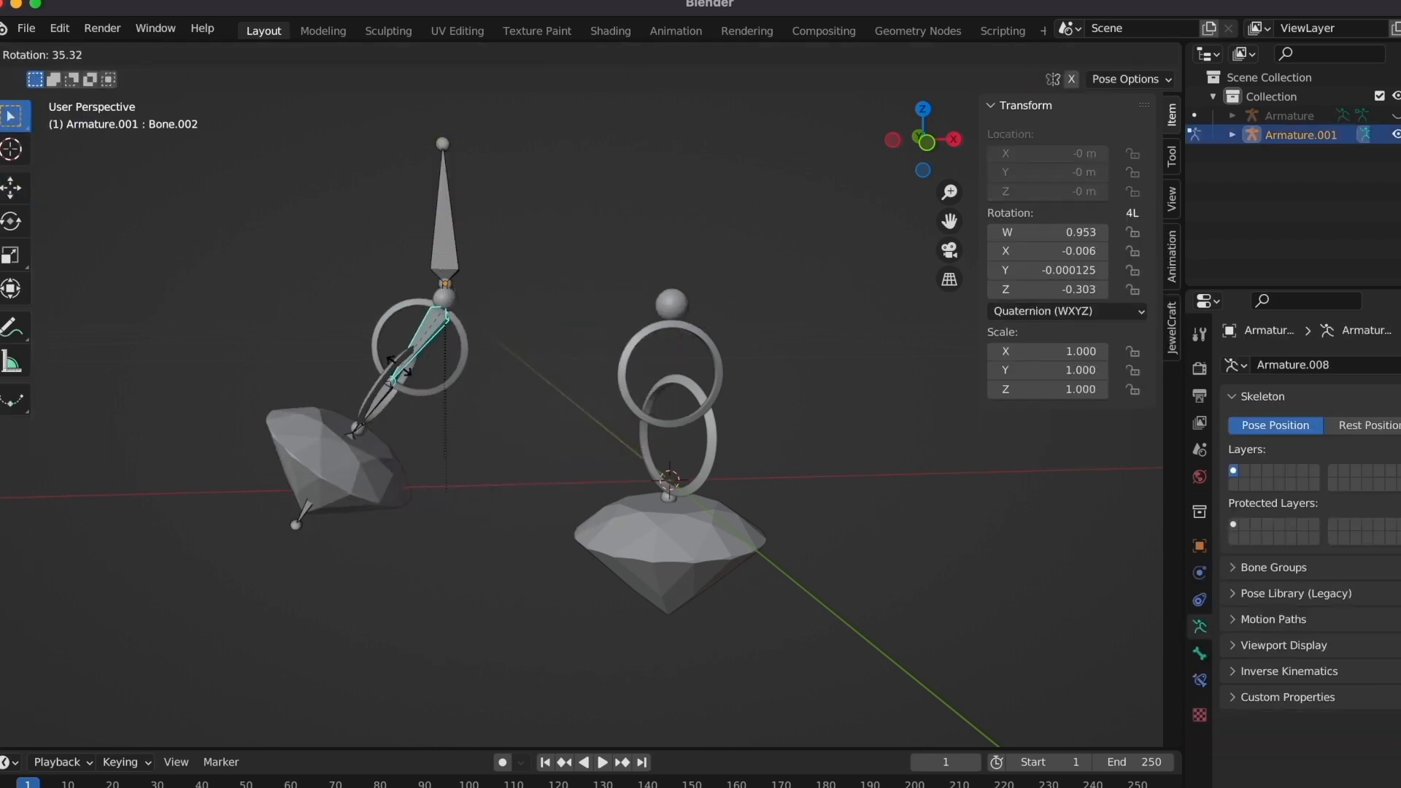
{"action": "left_click", "coordinate": [376, 325]}
{"action": "key", "text": "ctrl+z"}
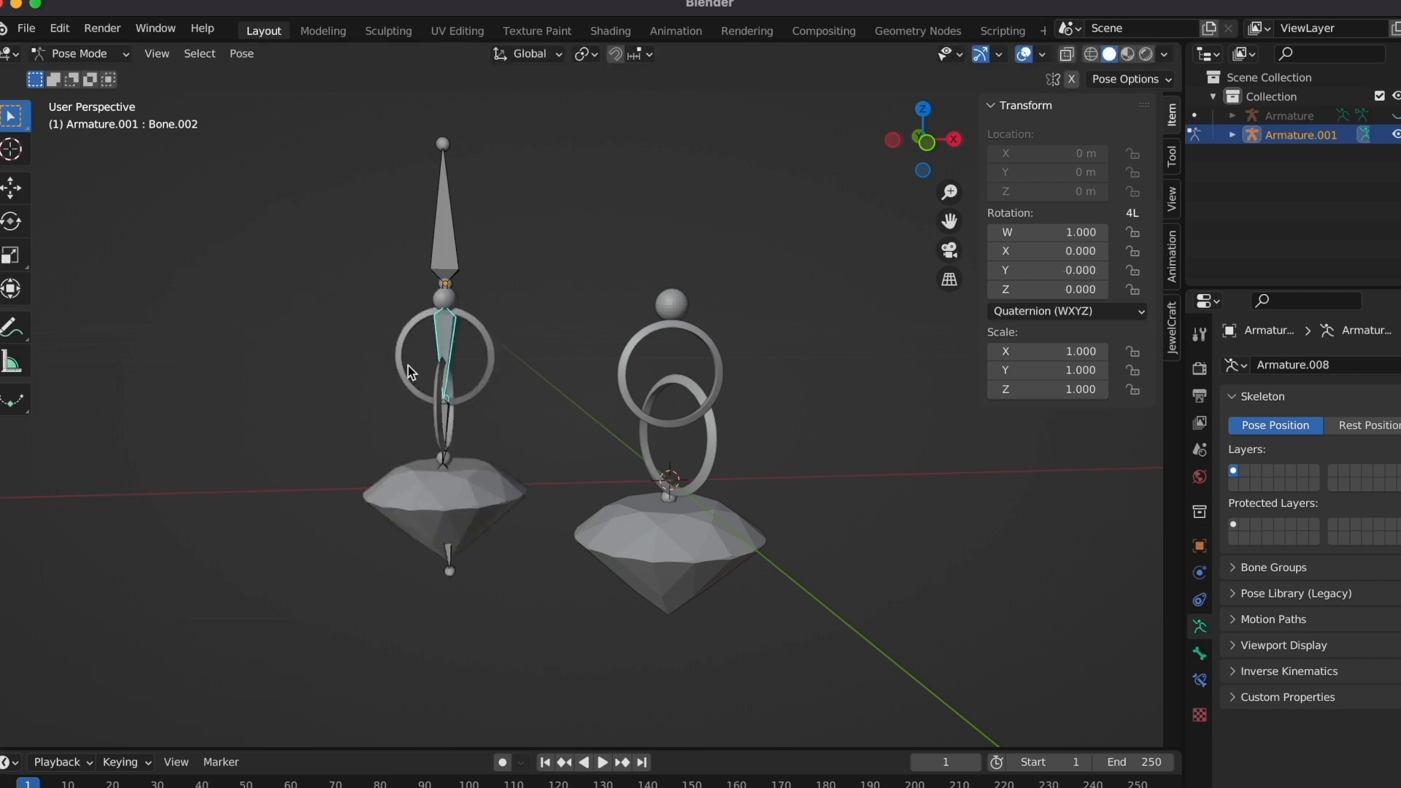
{"action": "left_click", "coordinate": [447, 422]}
{"action": "key", "text": "r"}
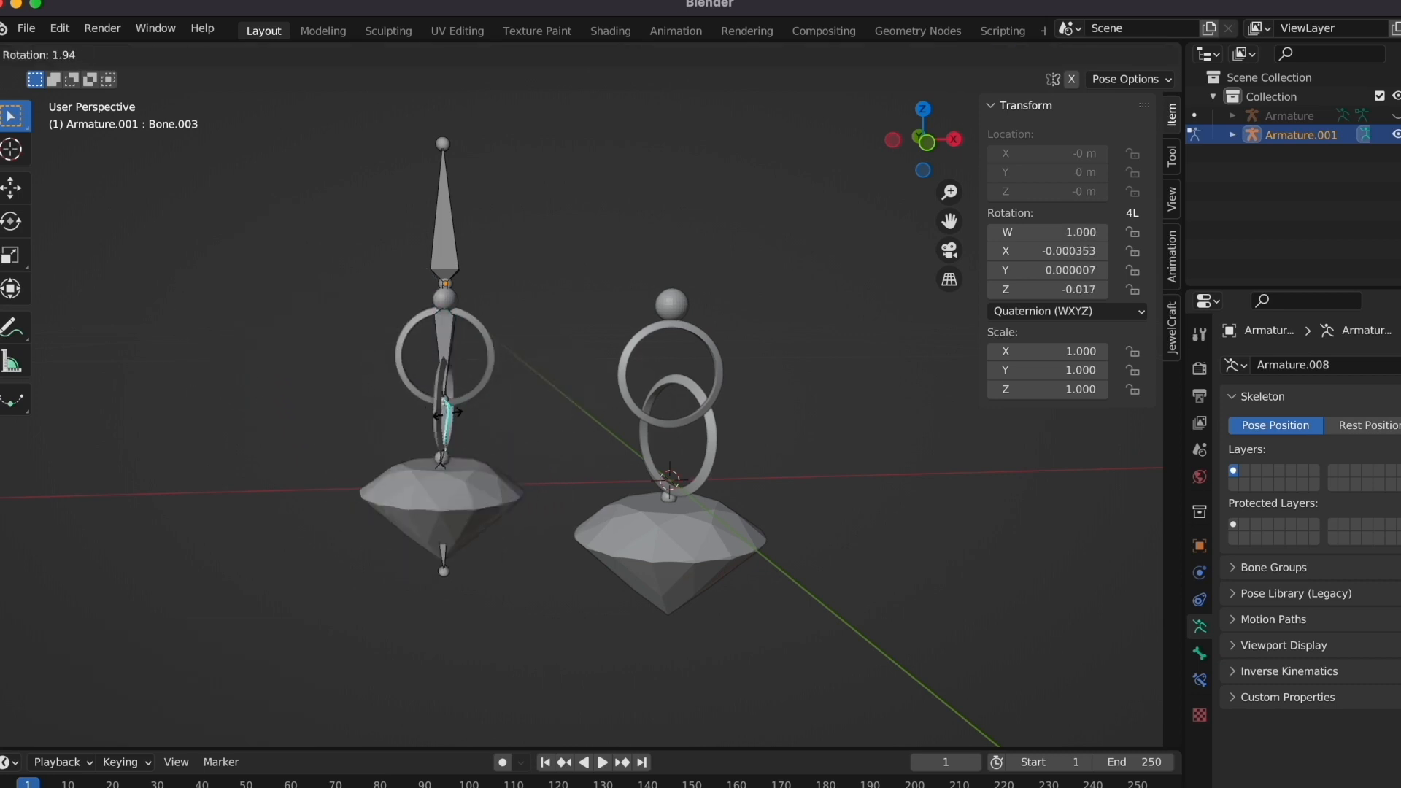
{"action": "left_click", "coordinate": [460, 419]}
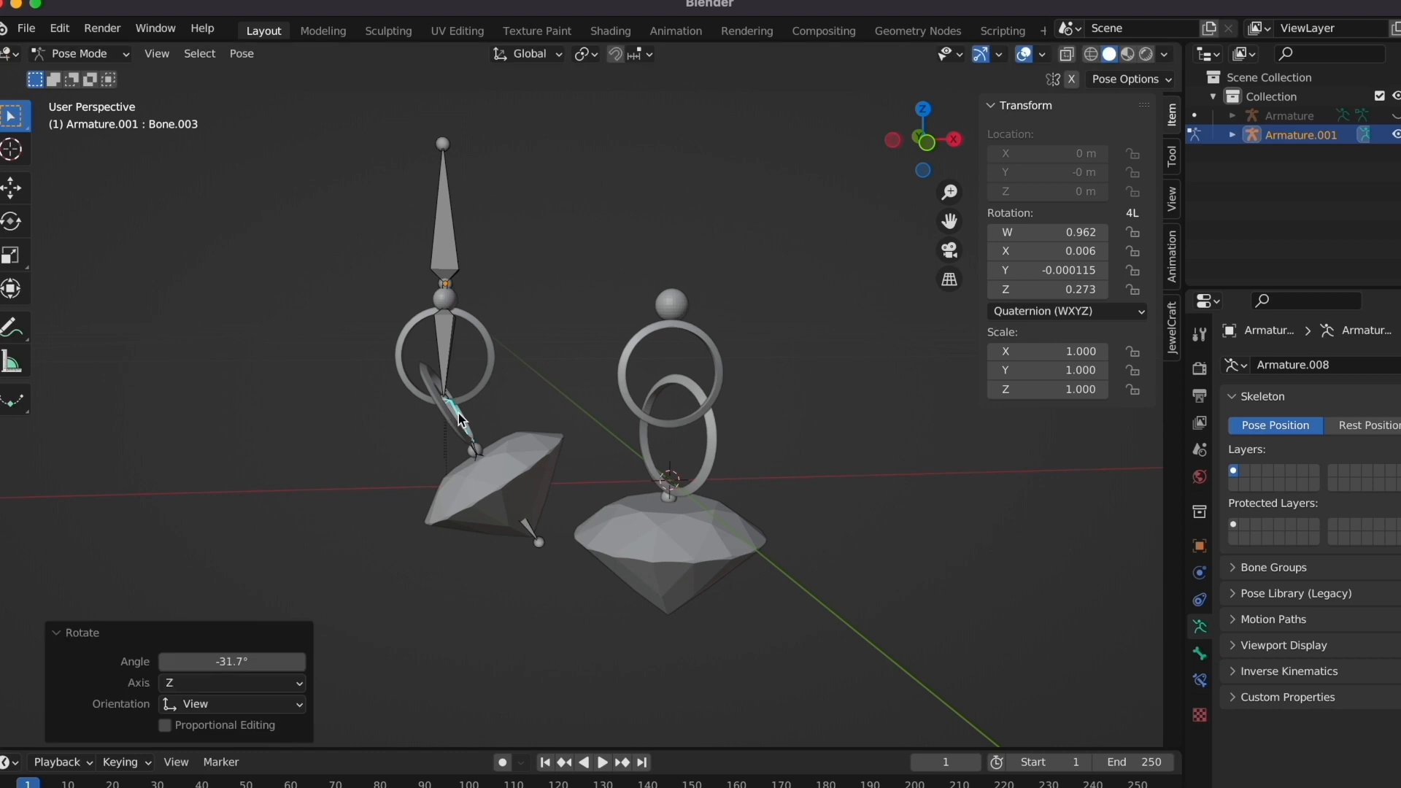
{"action": "key", "text": "ctrl+z"}
- Test-rotate Bone.004 and Bone.005 in turn, cancelling each rotation
{"action": "key", "text": "r"}
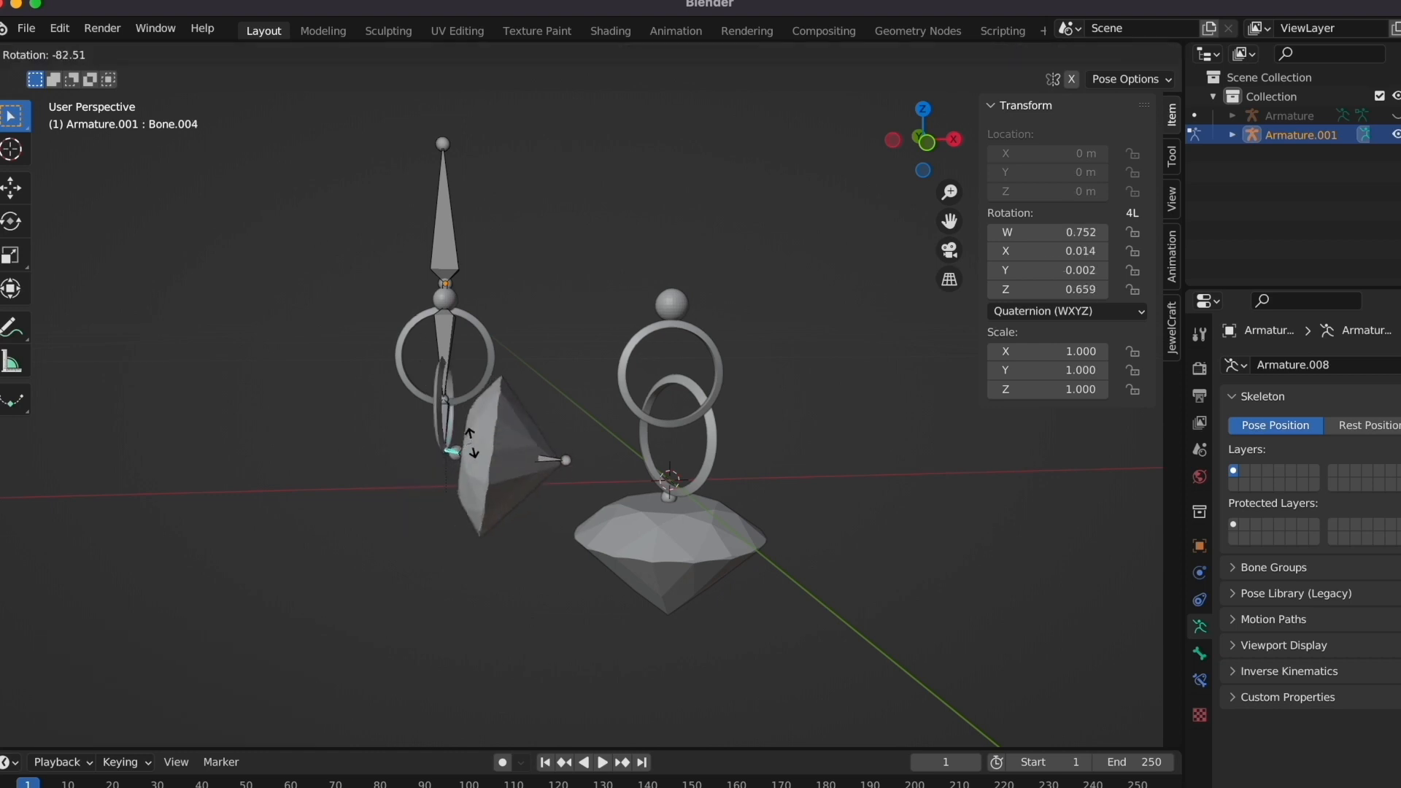
{"action": "key", "text": "Escape"}
{"action": "left_click", "coordinate": [449, 508]}
{"action": "key", "text": "r"}
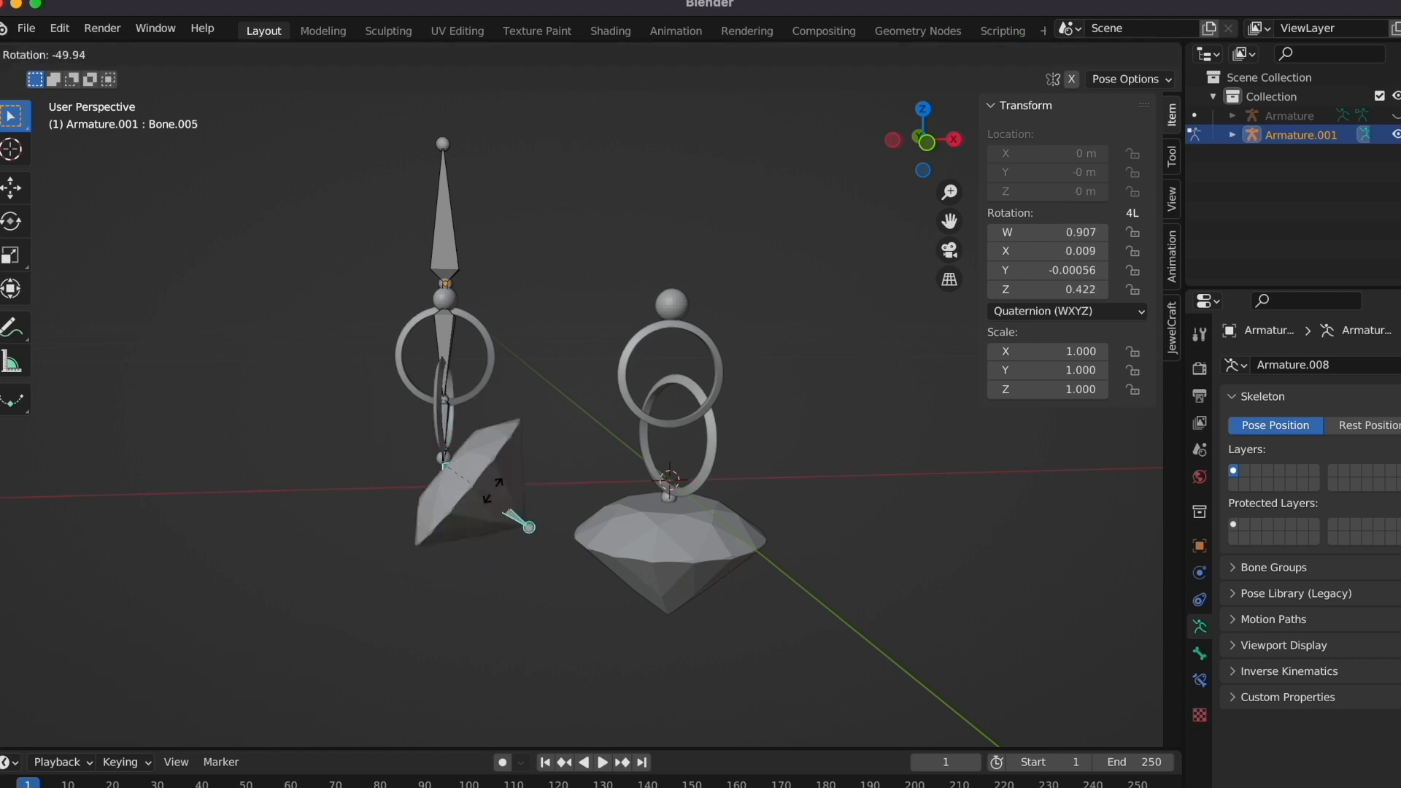
{"action": "key", "text": "Escape"}
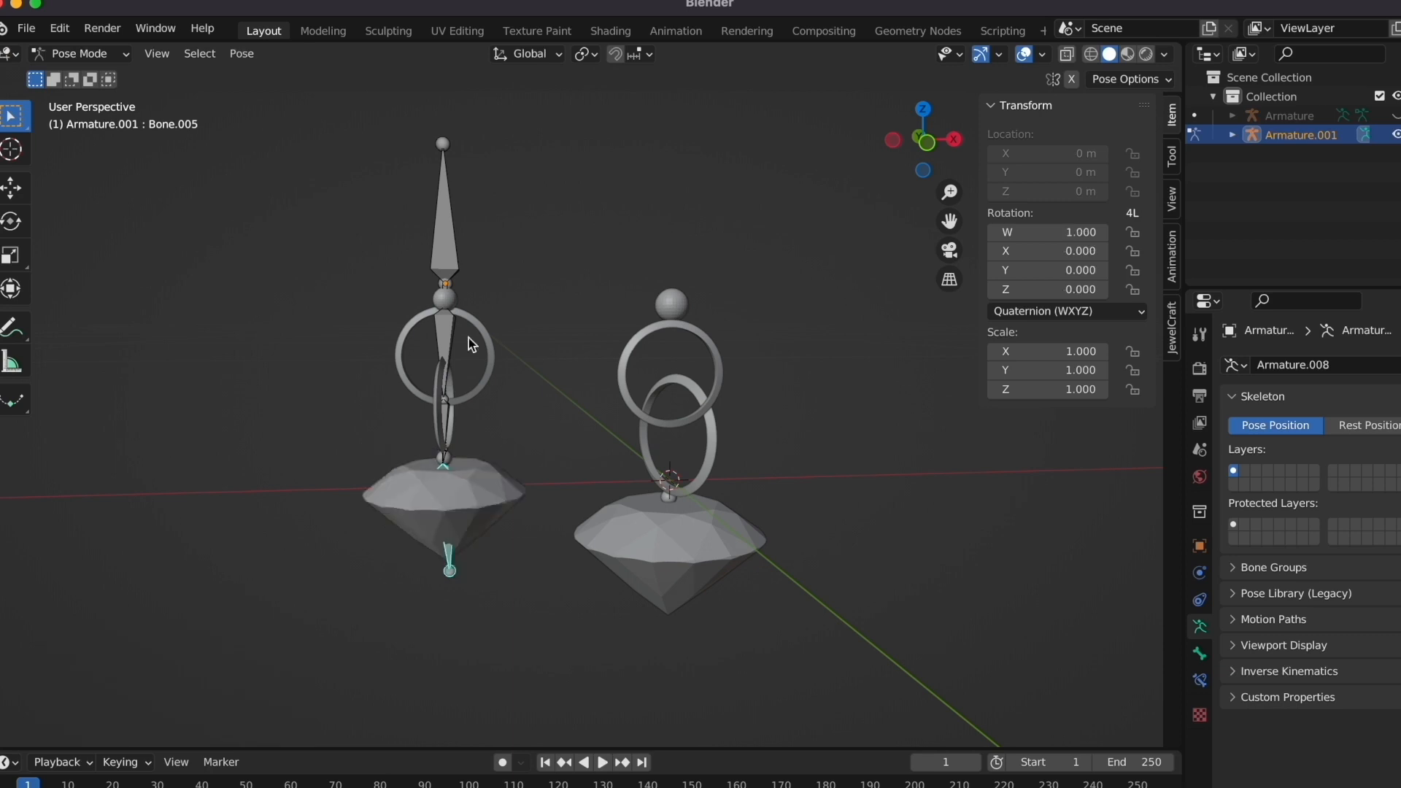
- Test-rotate the armature's topmost bone to see whether it drags other earring parts along
{"action": "left_click", "coordinate": [441, 259]}
{"action": "key", "text": "r"}
{"action": "key", "text": "Escape"}
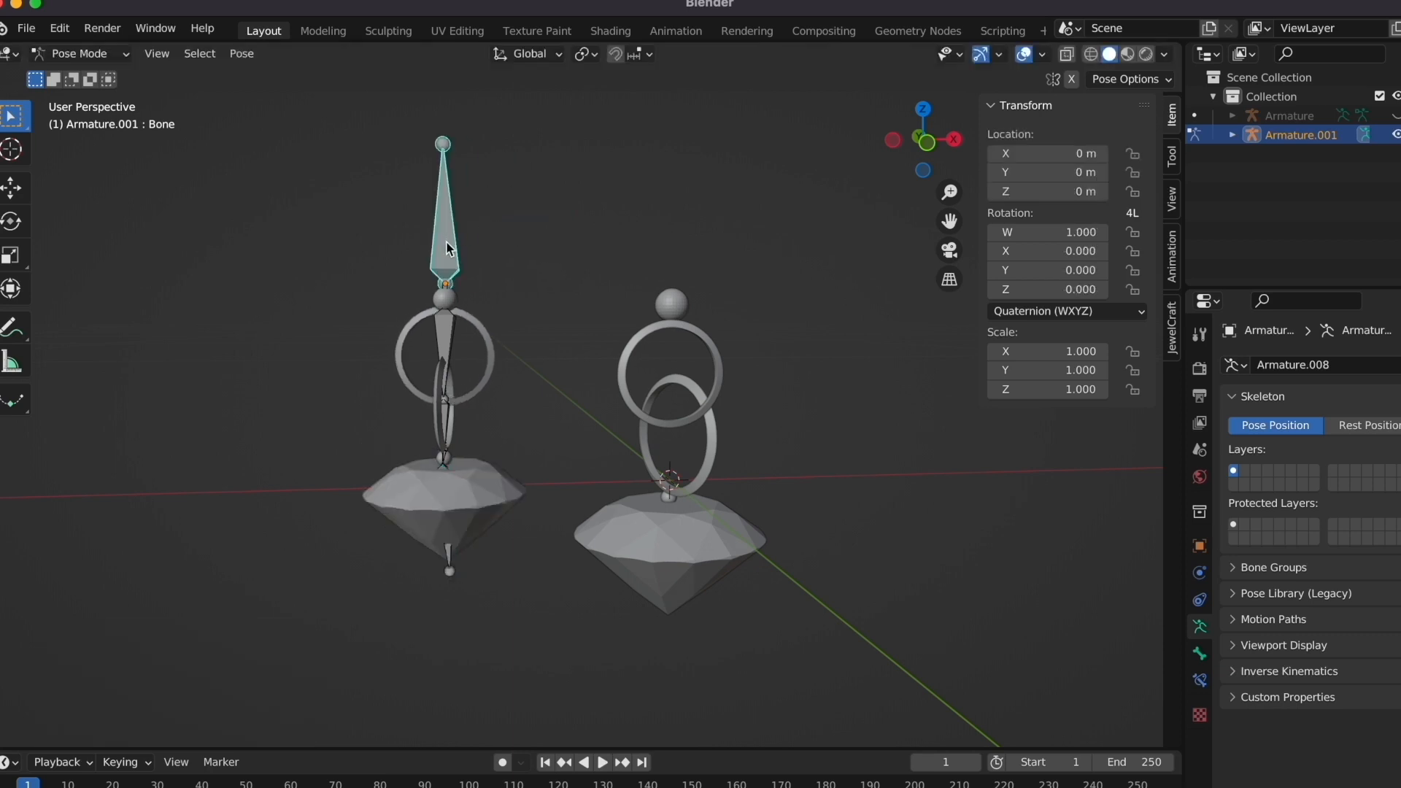
{"action": "key", "text": "r"}
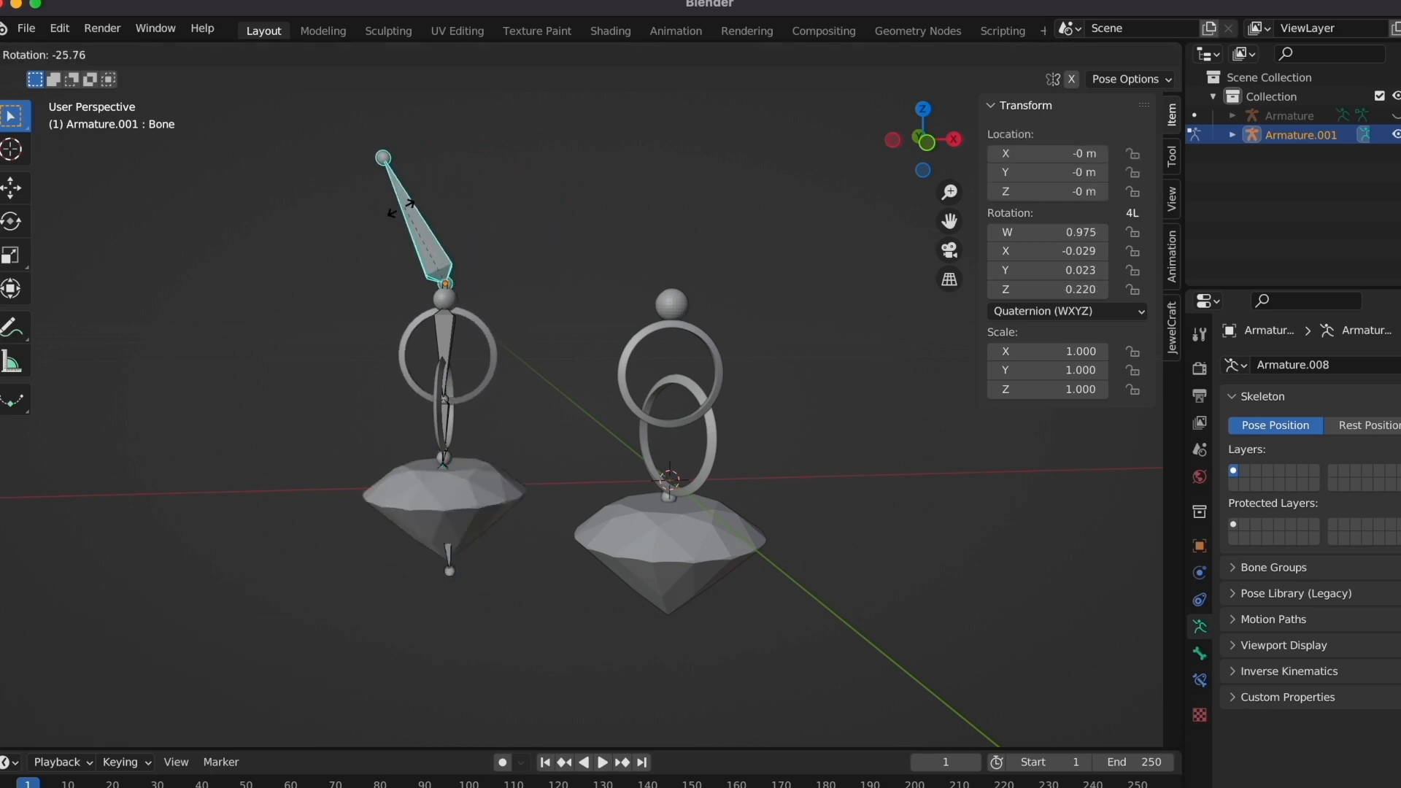
- Select all of the upper ring's vertices in Edit Mode, check their bone weights, and return to Object Mode
{"action": "left_click", "coordinate": [109, 54]}
{"action": "left_click", "coordinate": [107, 67]}
{"action": "left_click", "coordinate": [464, 321]}
{"action": "key", "text": "Tab"}
{"action": "left_click", "coordinate": [463, 321]}
{"action": "key", "text": "a"}
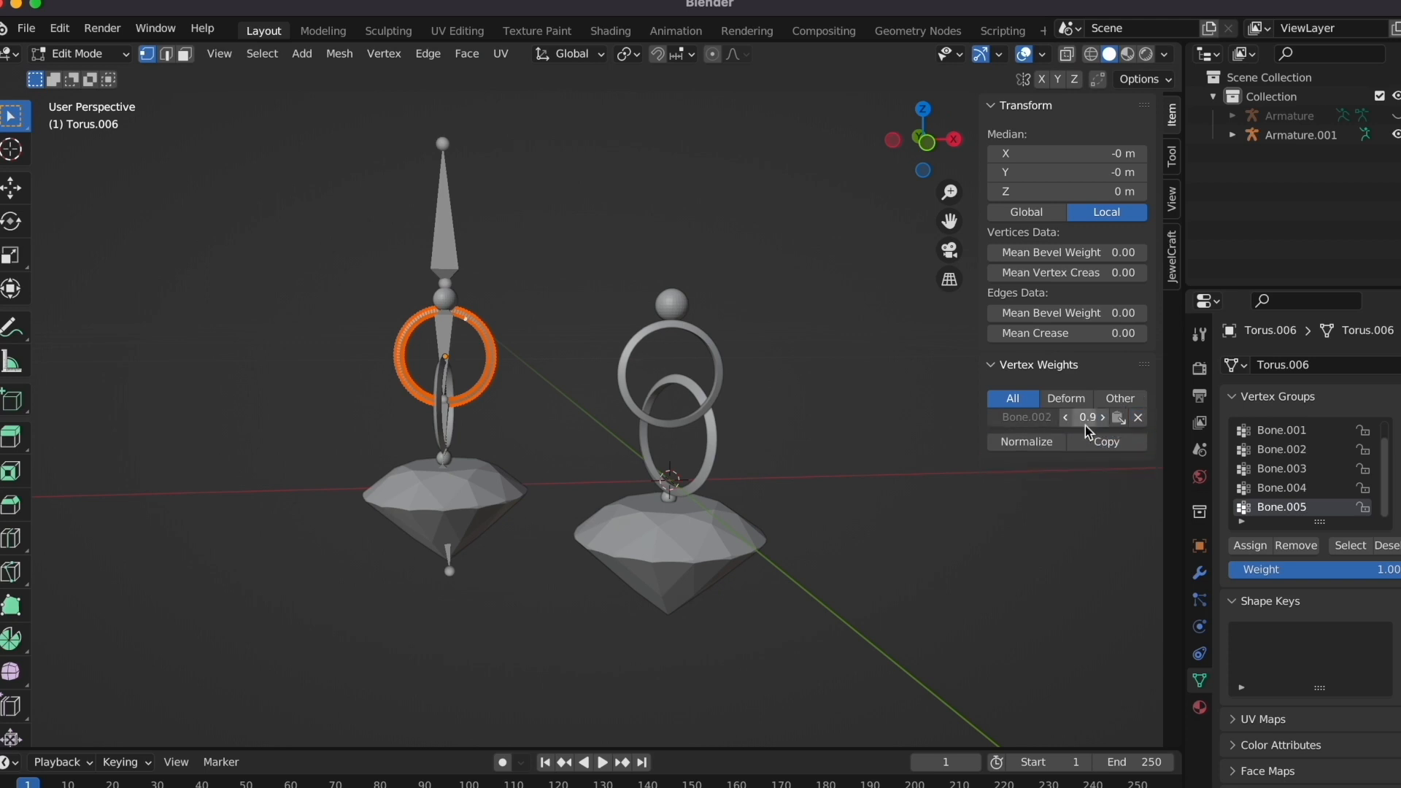
{"action": "left_click", "coordinate": [80, 54]}
{"action": "left_click", "coordinate": [80, 69]}
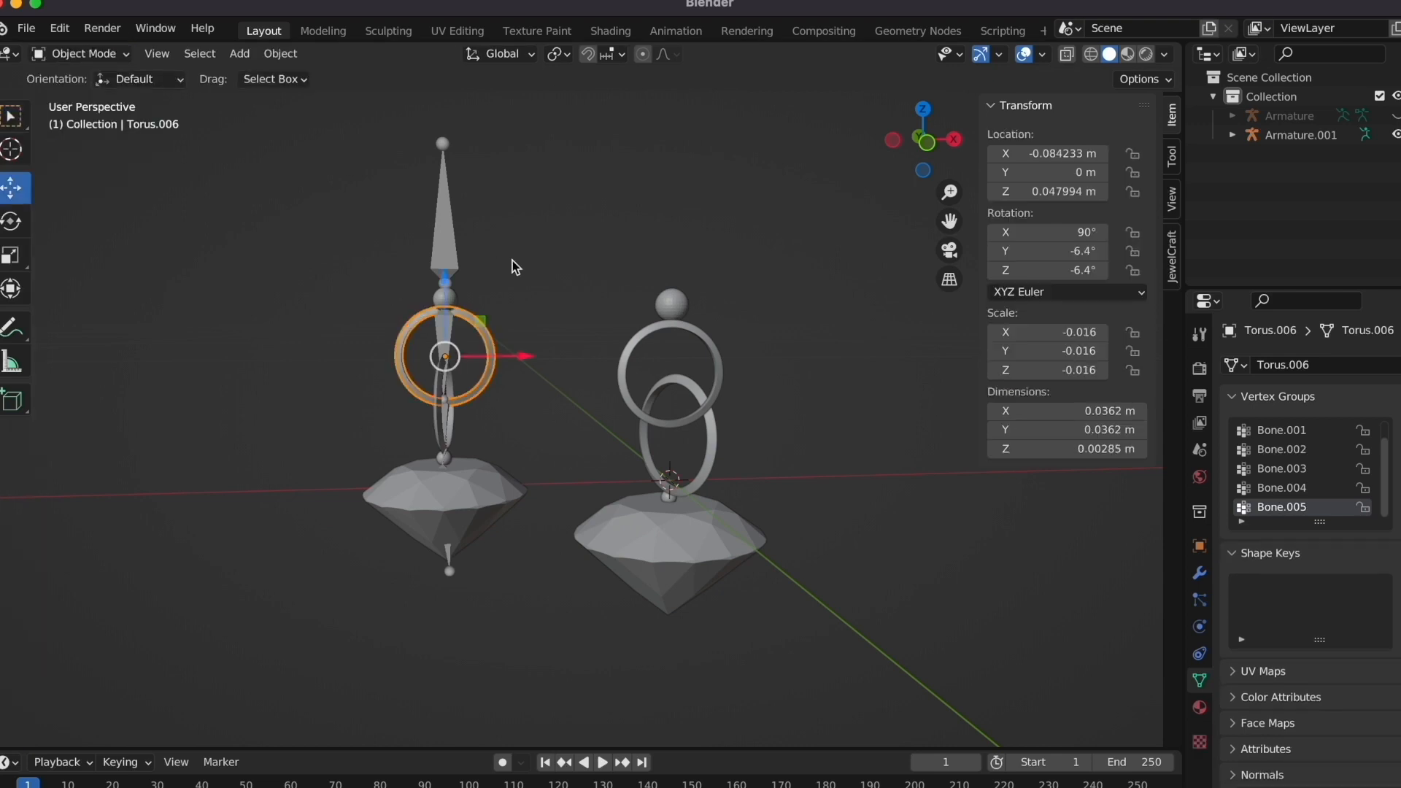
- Return Armature.001 to Pose Mode and retest the top bone and Bone.002 with cancelled rotations
{"action": "left_click", "coordinate": [443, 255]}
{"action": "left_click", "coordinate": [82, 119]}
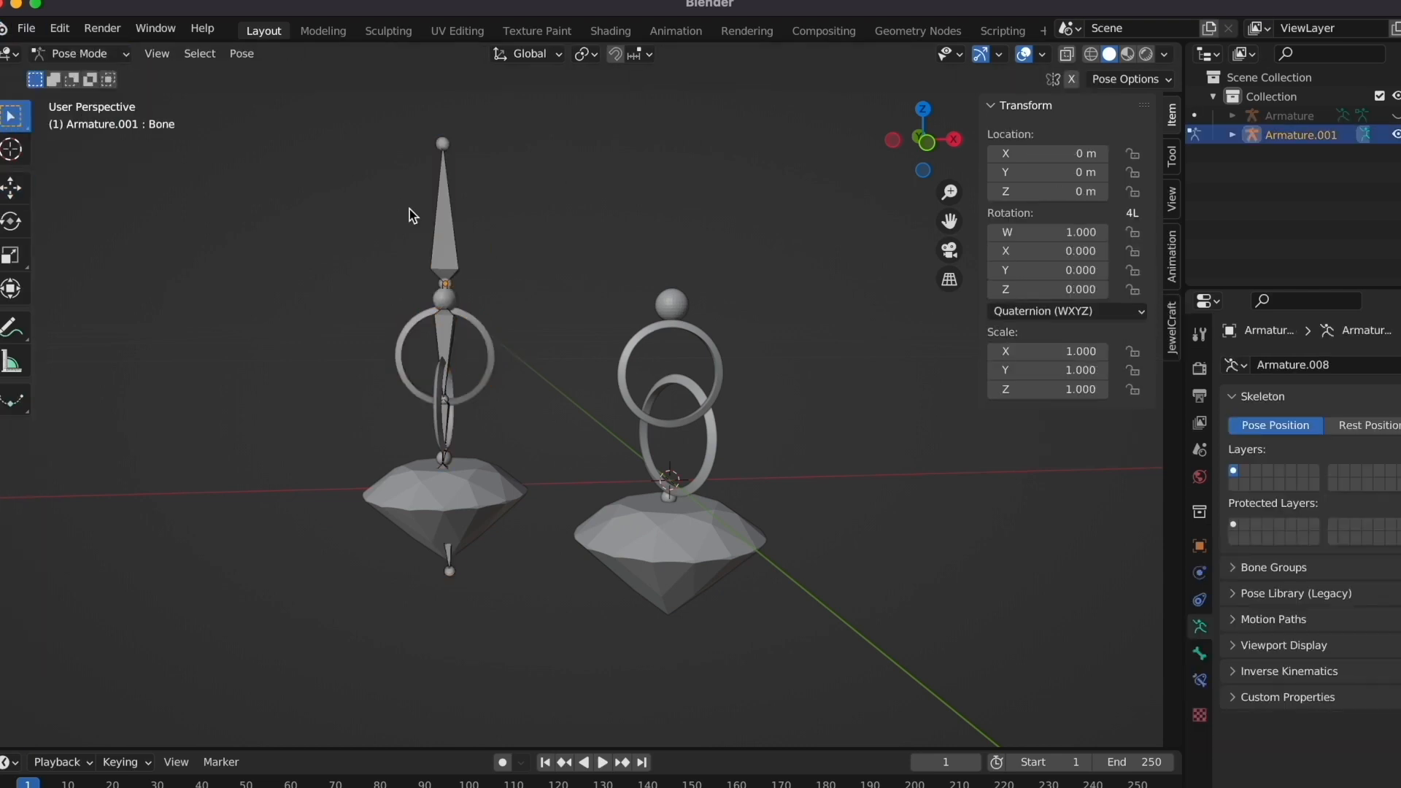
{"action": "left_click", "coordinate": [445, 235]}
{"action": "key", "text": "r"}
{"action": "key", "text": "Escape"}
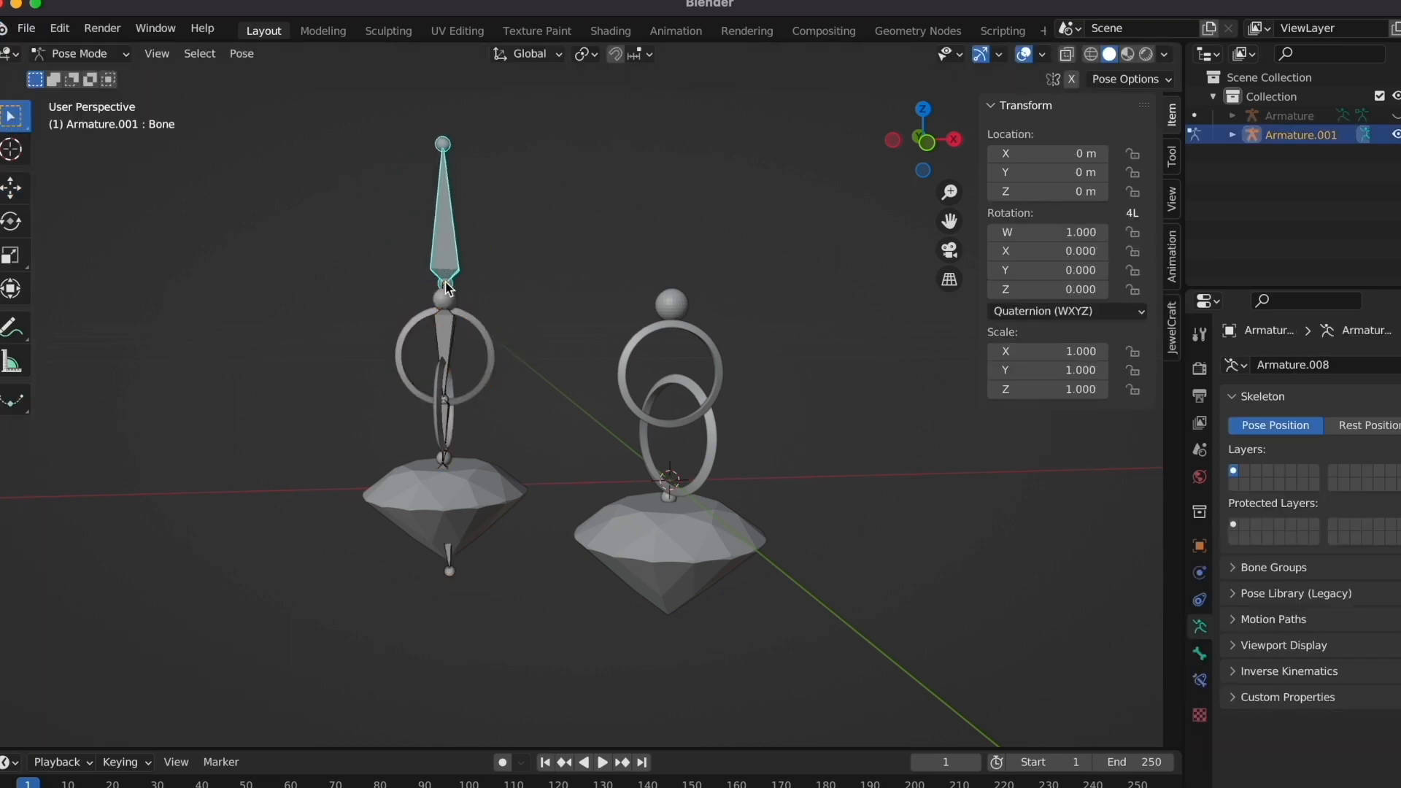
{"action": "left_click", "coordinate": [453, 330]}
{"action": "key", "text": "r"}
{"action": "key", "text": "Escape"}
- Return to Object Mode and unhide the other earring's armature
{"action": "left_click", "coordinate": [80, 54]}
{"action": "left_click", "coordinate": [79, 69]}
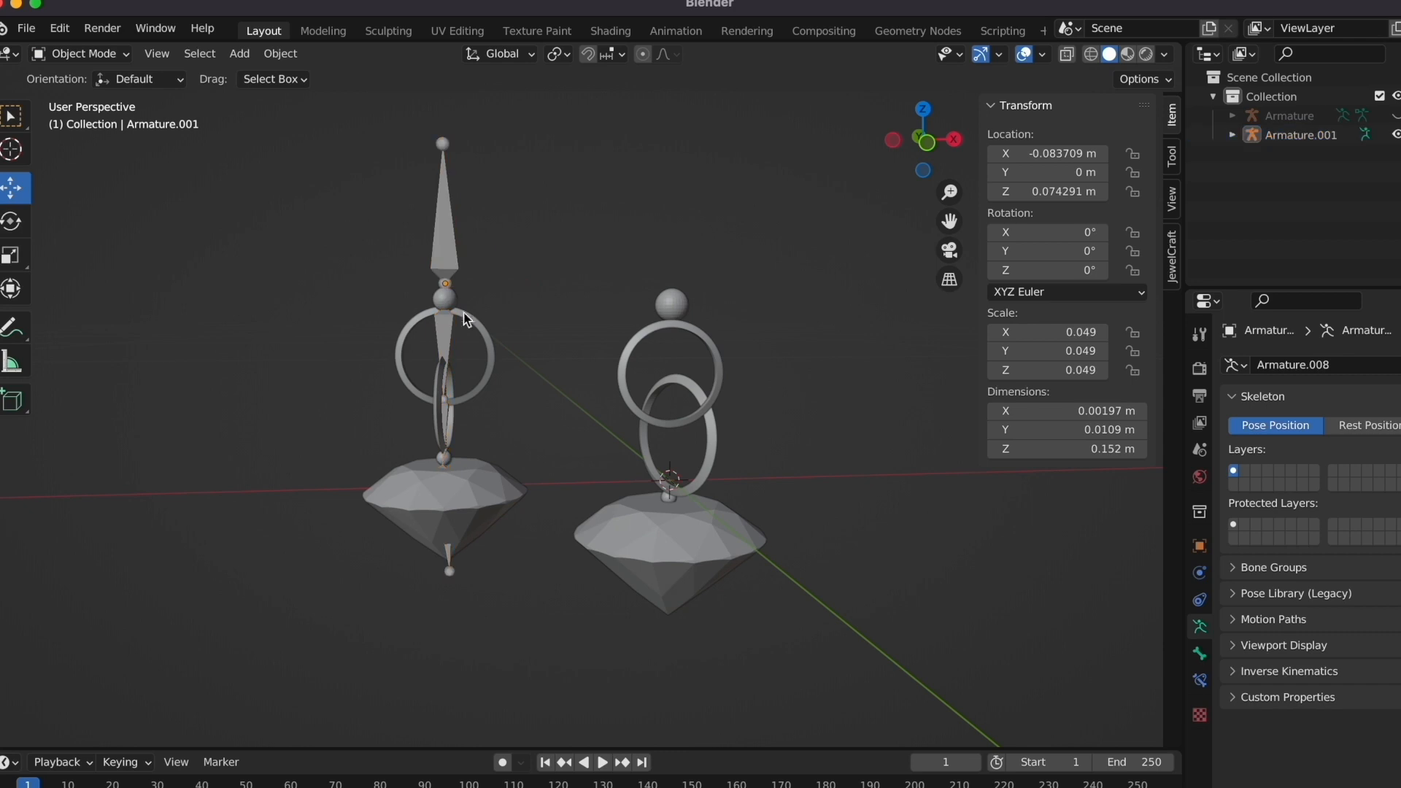
{"action": "left_click", "coordinate": [448, 461]}
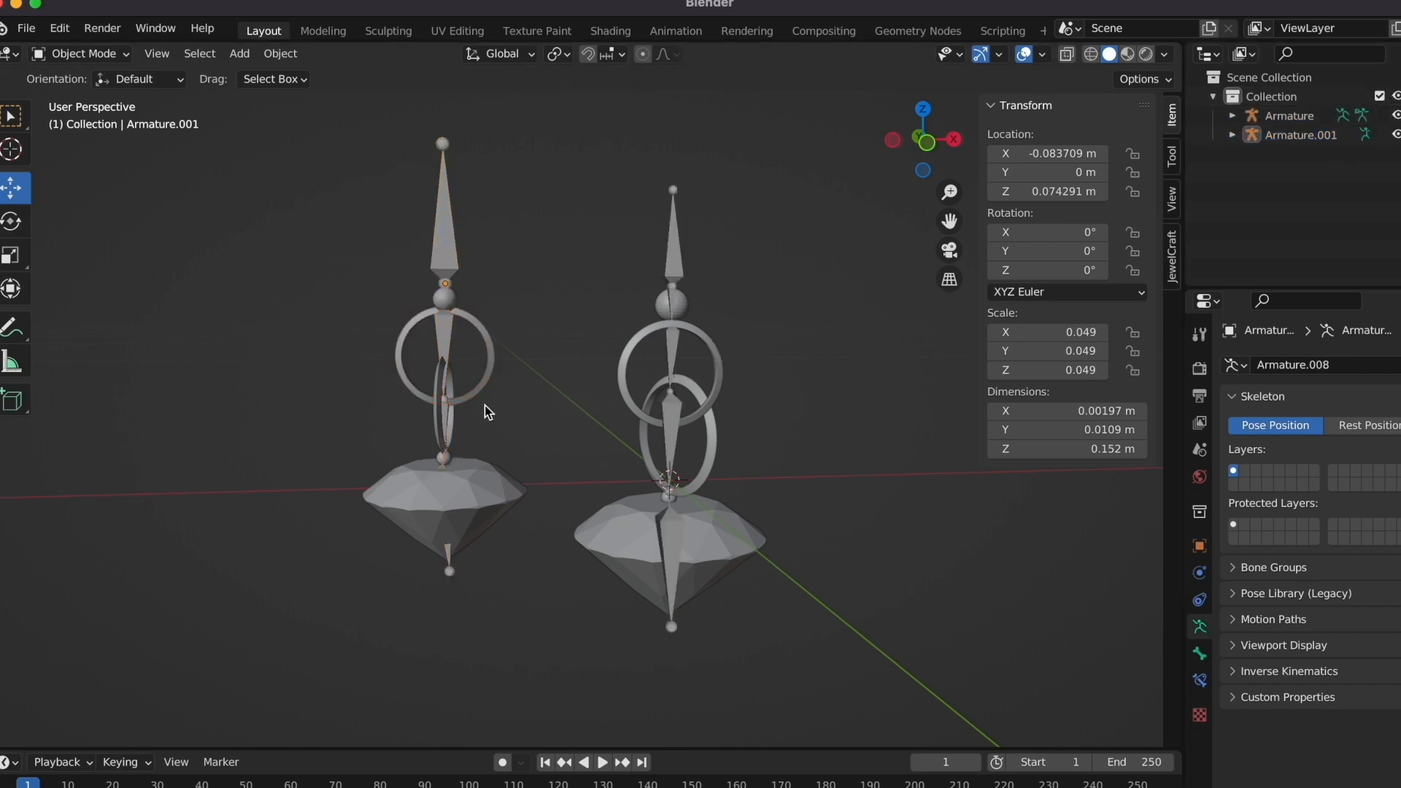
{"action": "left_click", "coordinate": [666, 486]}
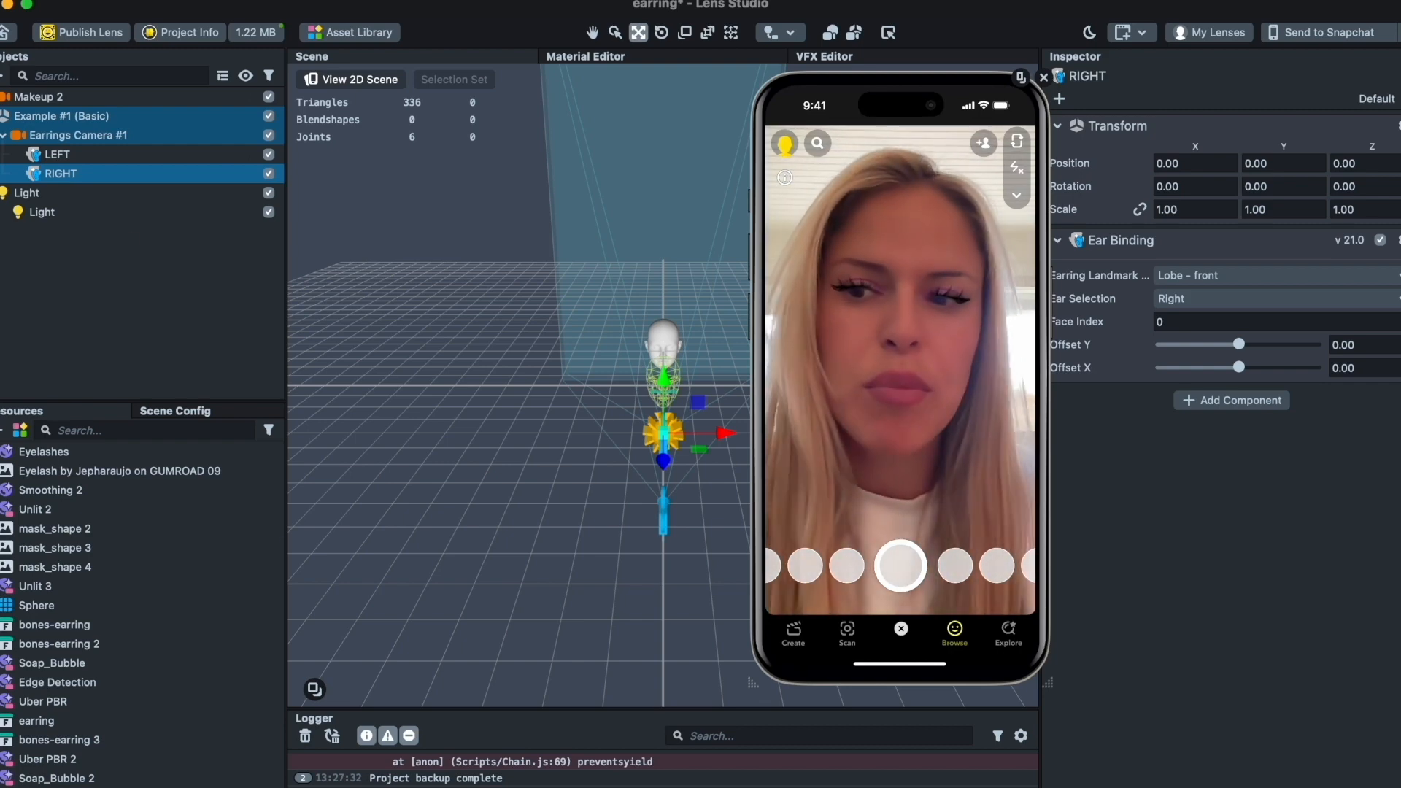
- In Lens Studio, import bones-earring.fbx and place it under the LEFT ear object
{"action": "left_click", "coordinate": [15, 97]}
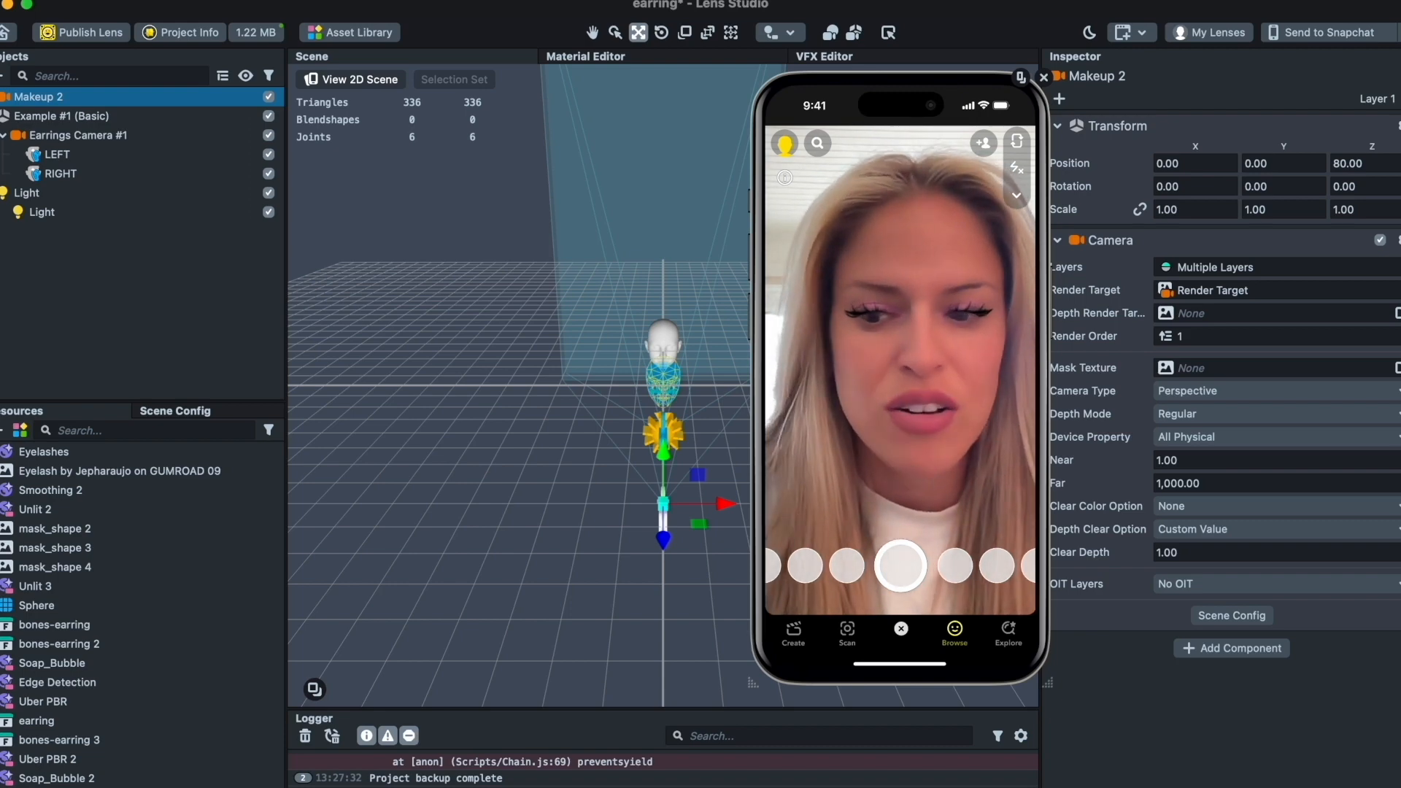
{"action": "left_click", "coordinate": [95, 725]}
{"action": "key", "text": "super+shift+i"}
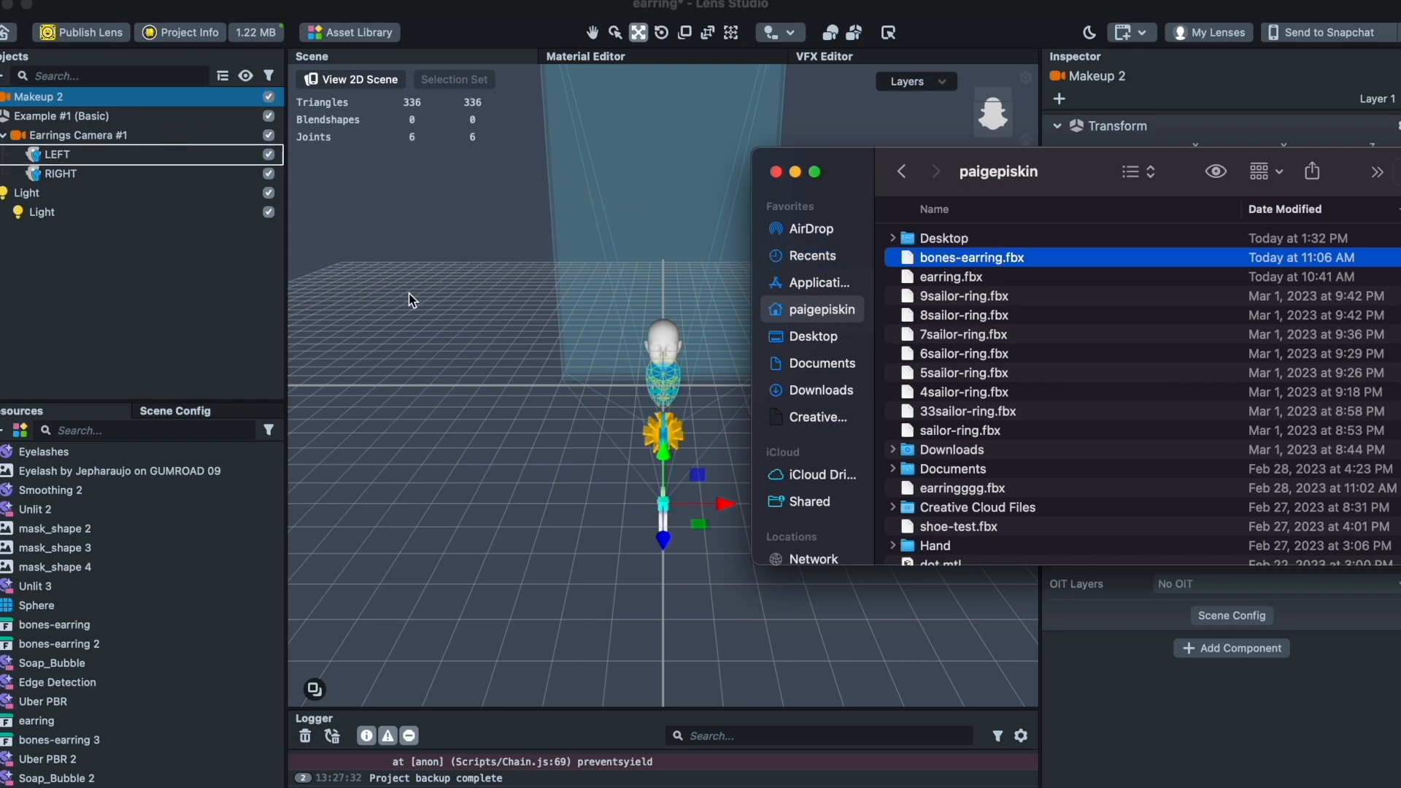
{"action": "key", "text": "Return"}
{"action": "left_click", "coordinate": [779, 571]}
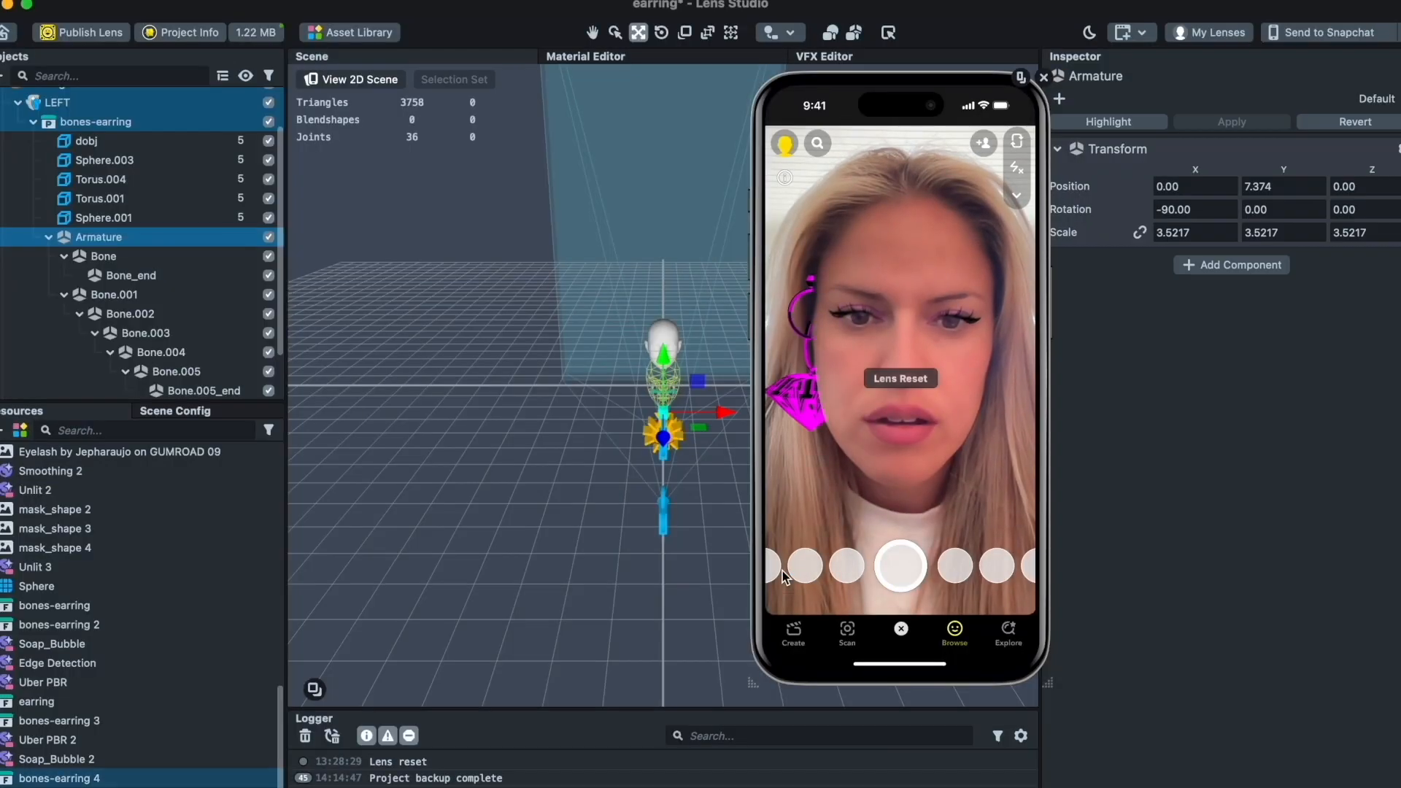
- Set the scale of the bones-earring object under LEFT to 0.5 on all three axes
{"action": "left_click", "coordinate": [102, 121]}
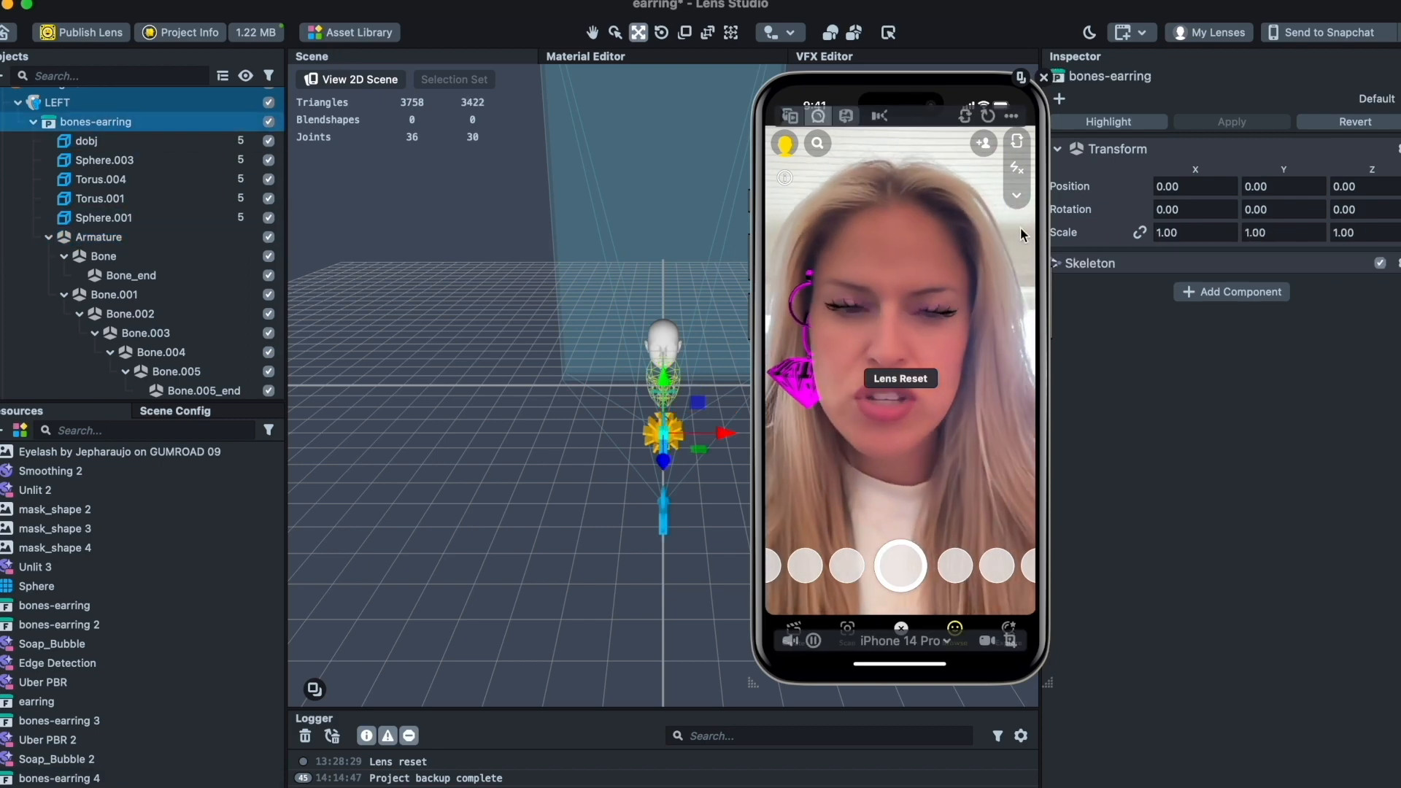
{"action": "type", "text": "0.5"}
{"action": "key", "text": "Tab"}
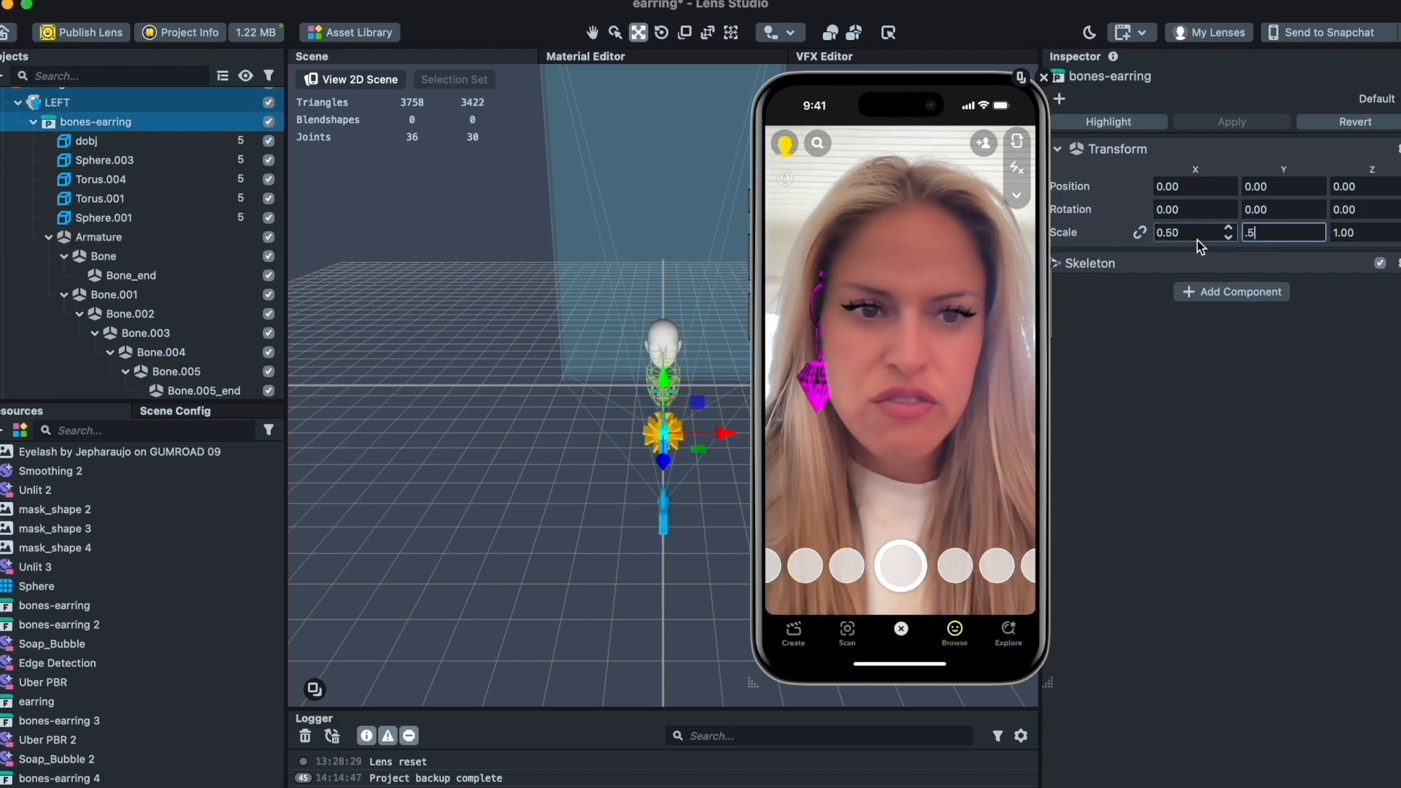
{"action": "key", "text": "Tab"}
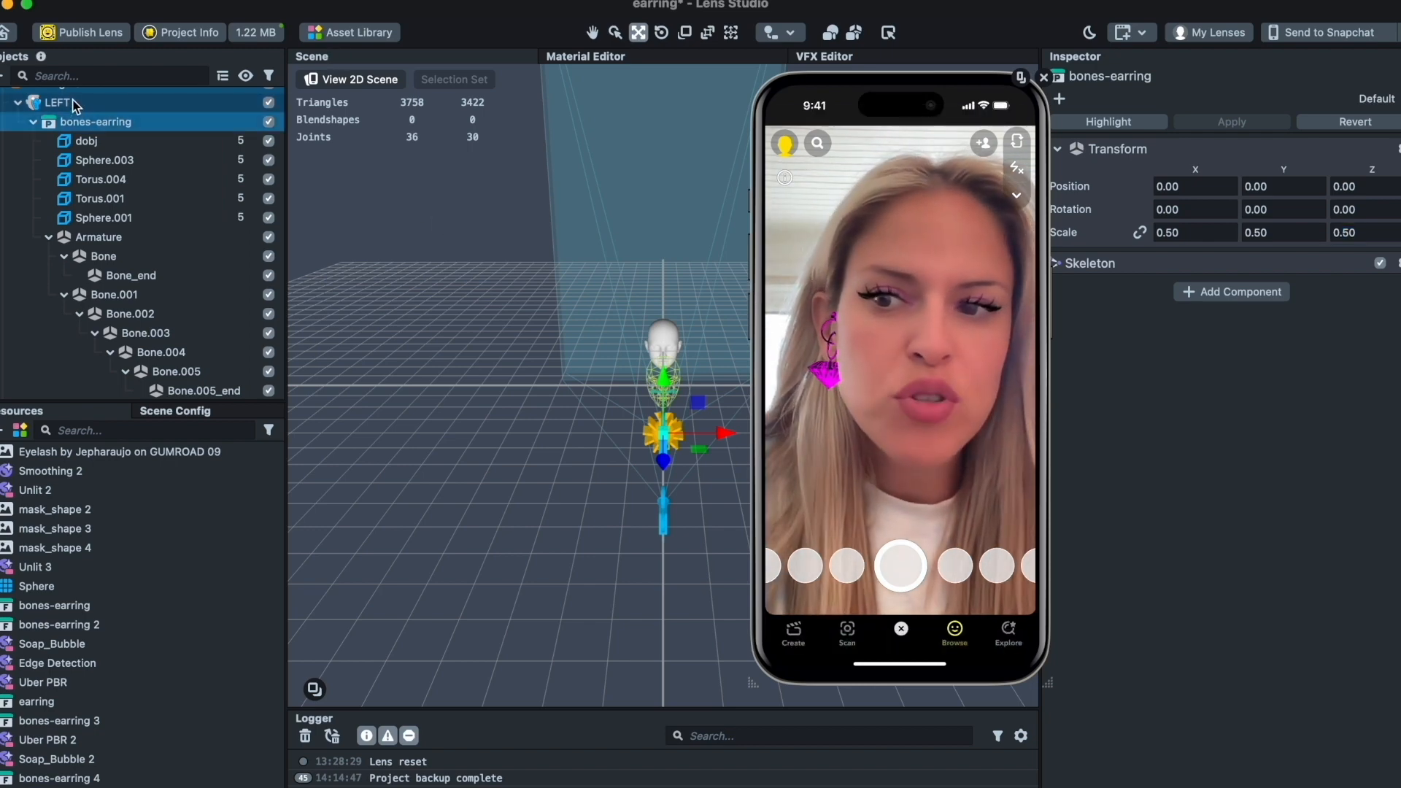
- Review the earring landmark options in LEFT's Ear Binding and keep Lobe - front
{"action": "scroll", "coordinate": [65, 146], "scroll_direction": "up", "scroll_amount": 3}
{"action": "left_click", "coordinate": [45, 155]}
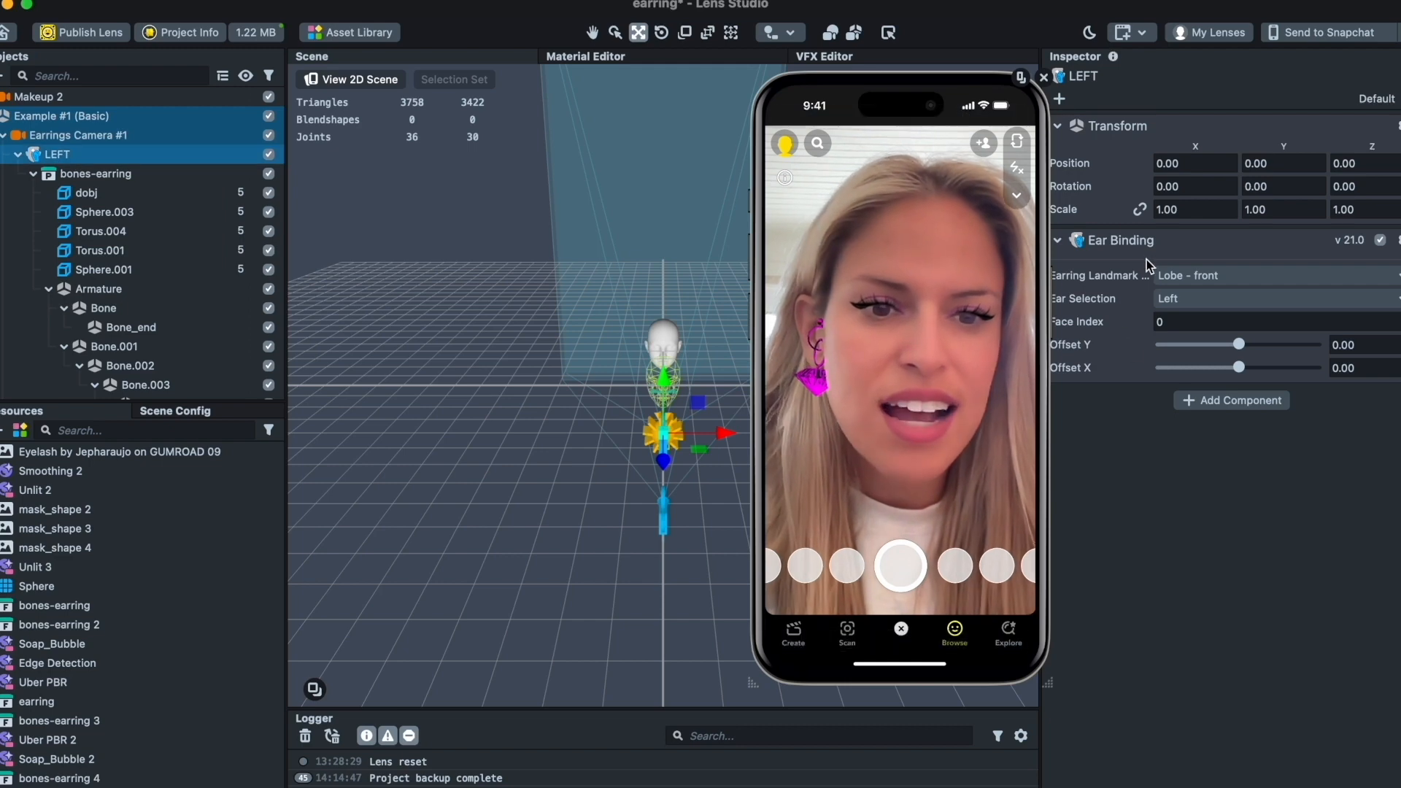
{"action": "left_click", "coordinate": [1188, 278]}
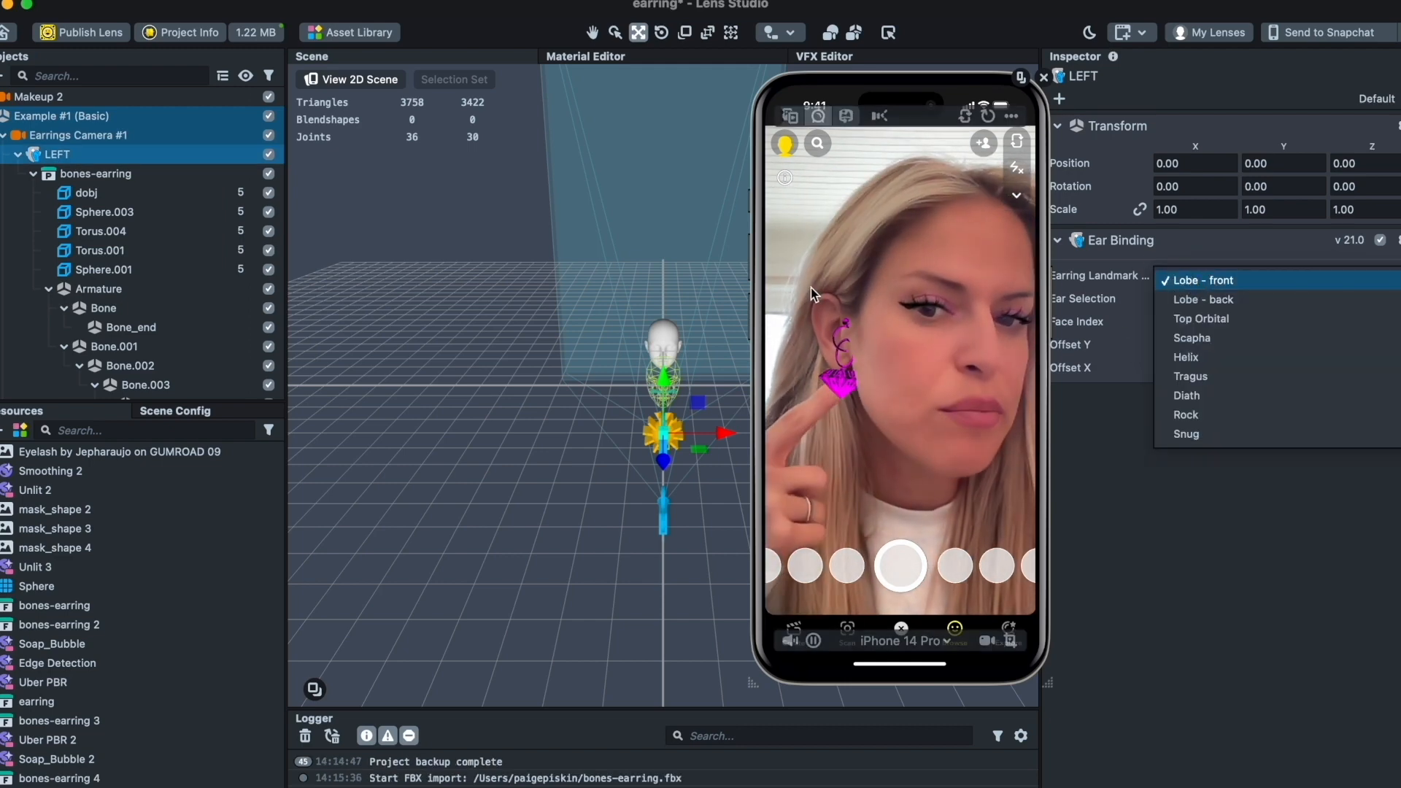
{"action": "left_click", "coordinate": [1189, 281]}
- Move bones-earring to fit the earlobe, at X position -0.2877 and Y position -2.9
{"action": "left_click", "coordinate": [113, 211]}
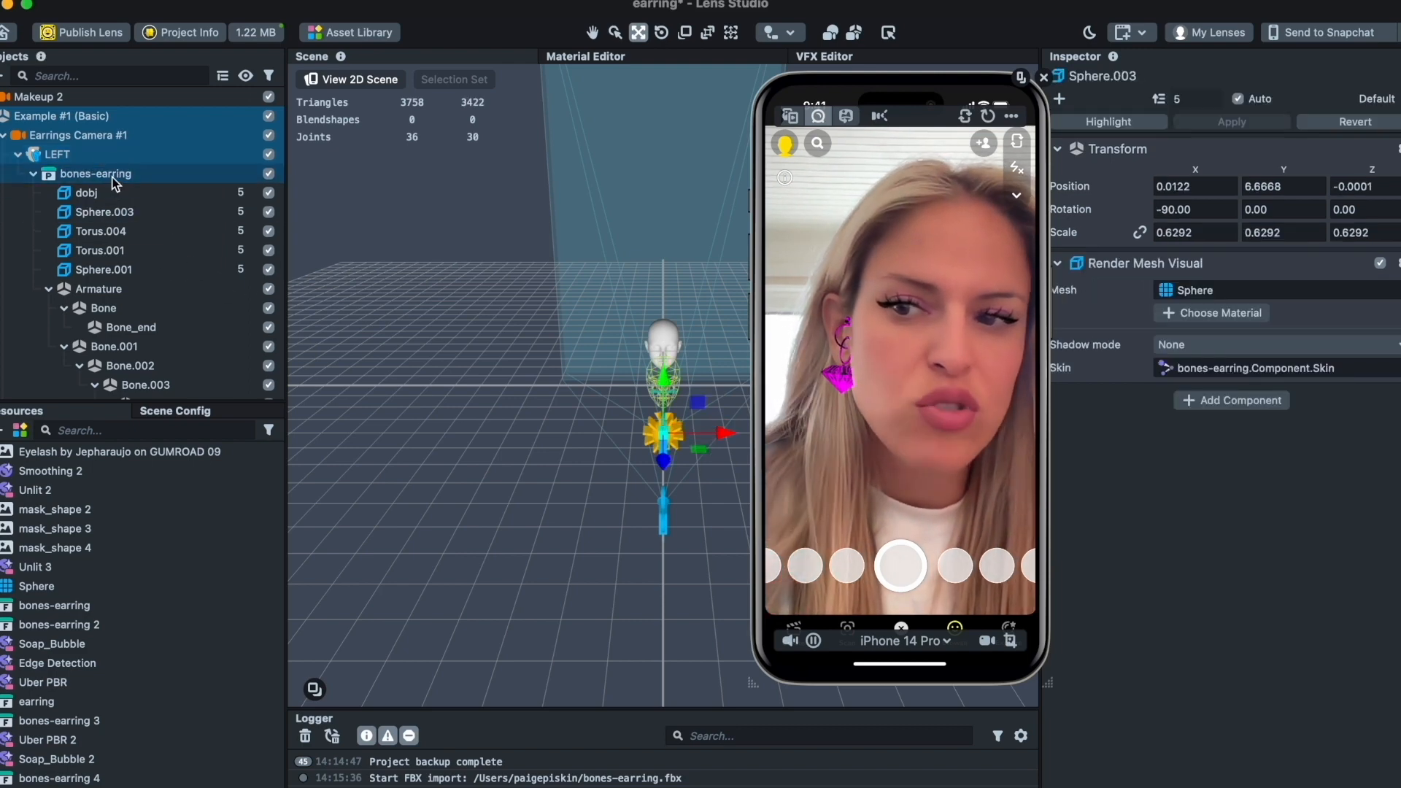
{"action": "left_click", "coordinate": [96, 174]}
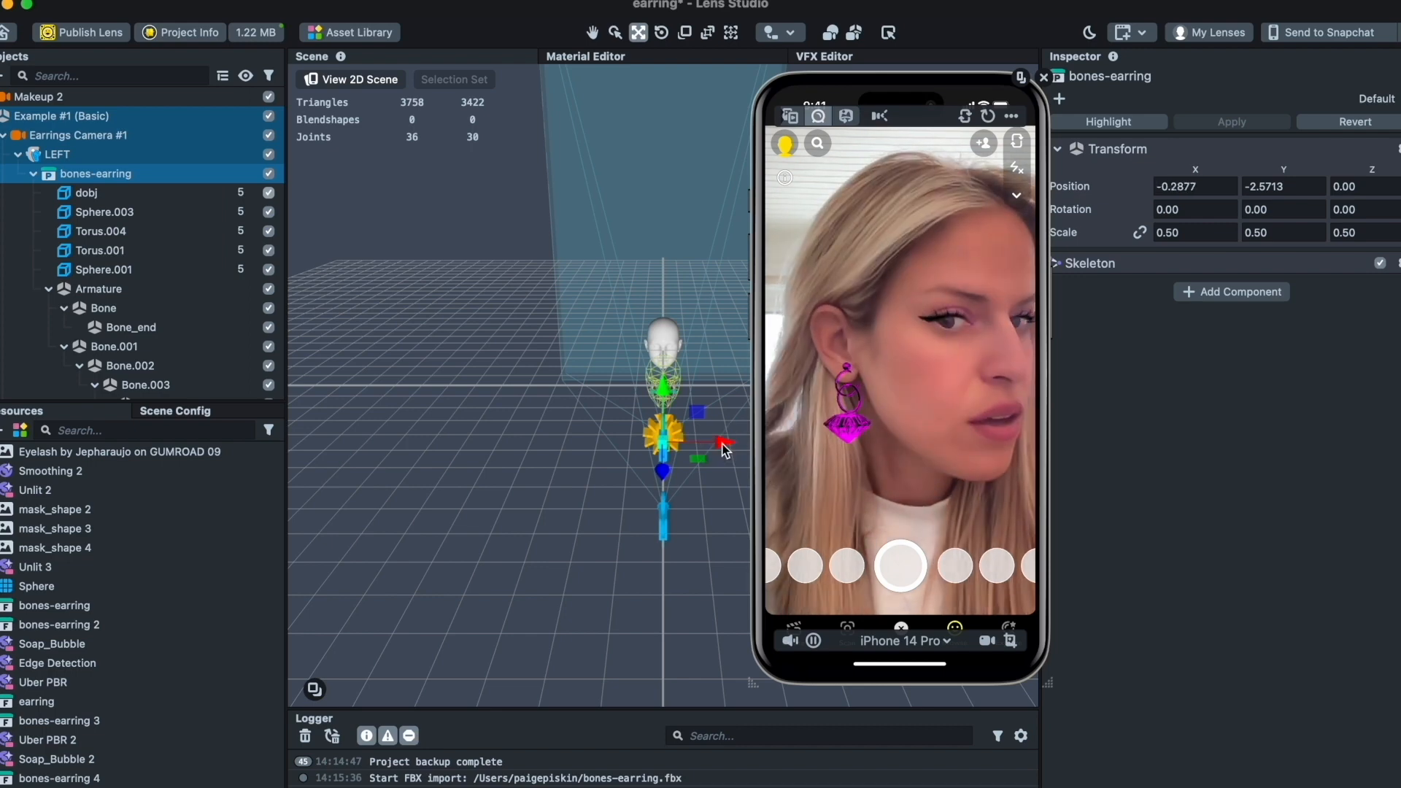
{"action": "left_click", "coordinate": [1277, 188]}
{"action": "type", "text": "-2.00"}
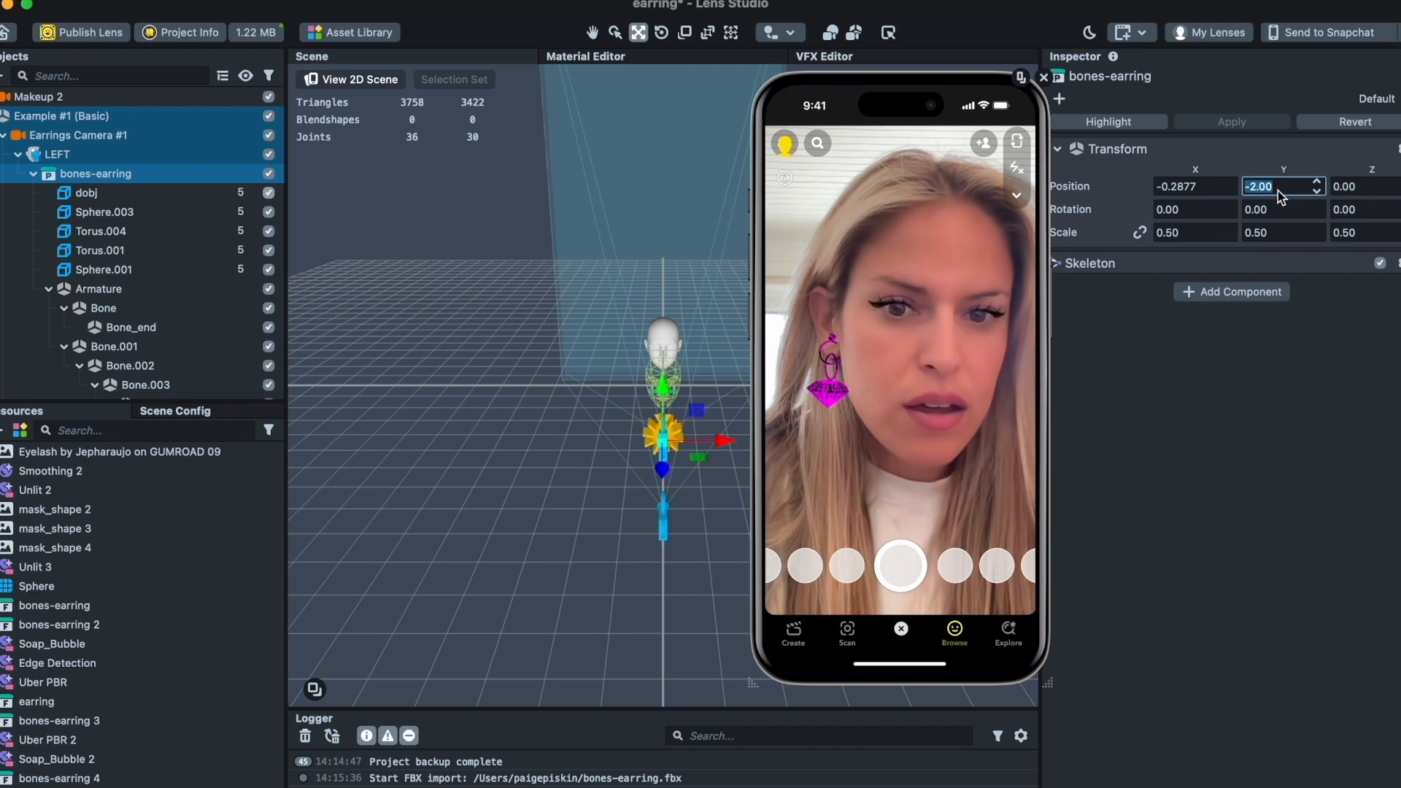
{"action": "type", "text": "-3"}
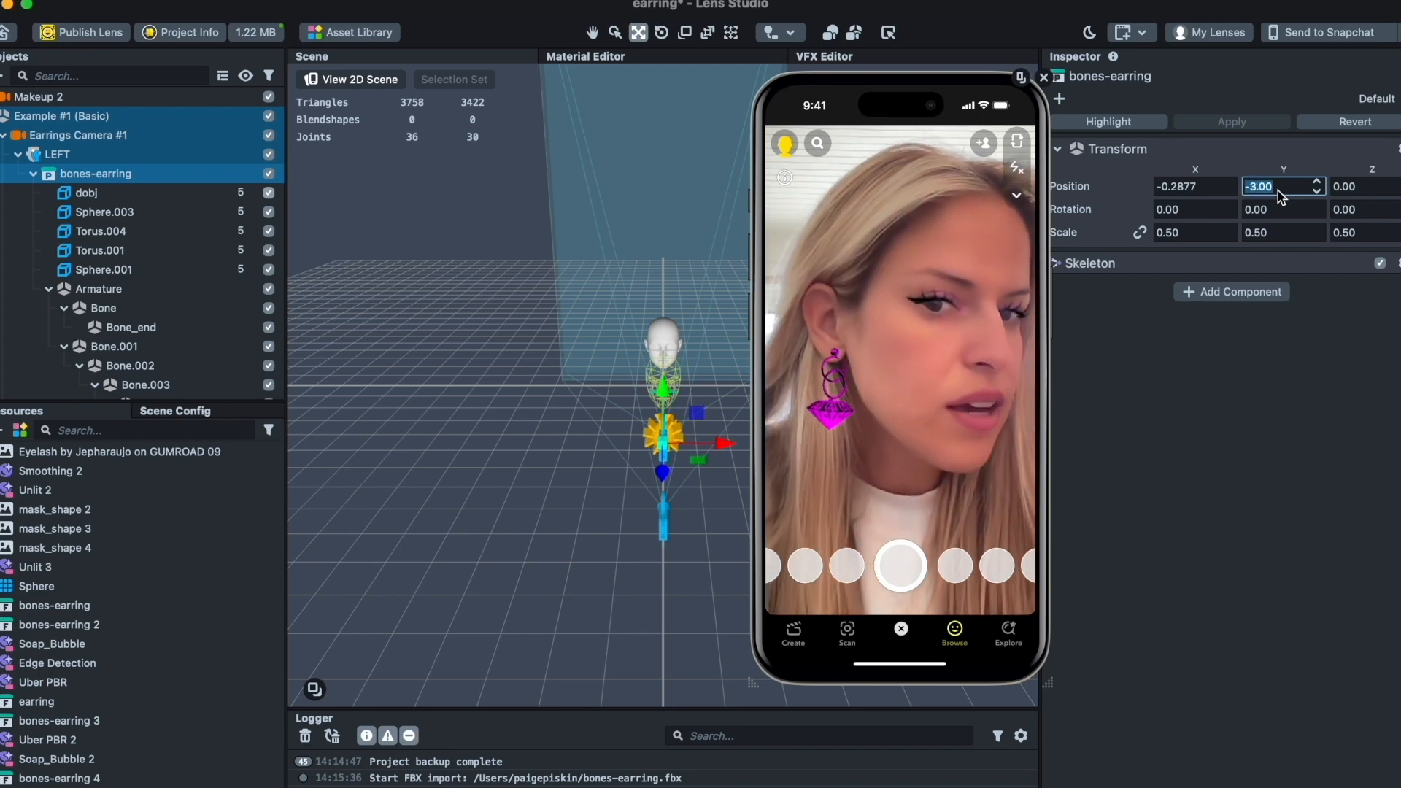
{"action": "type", "text": "-2"}
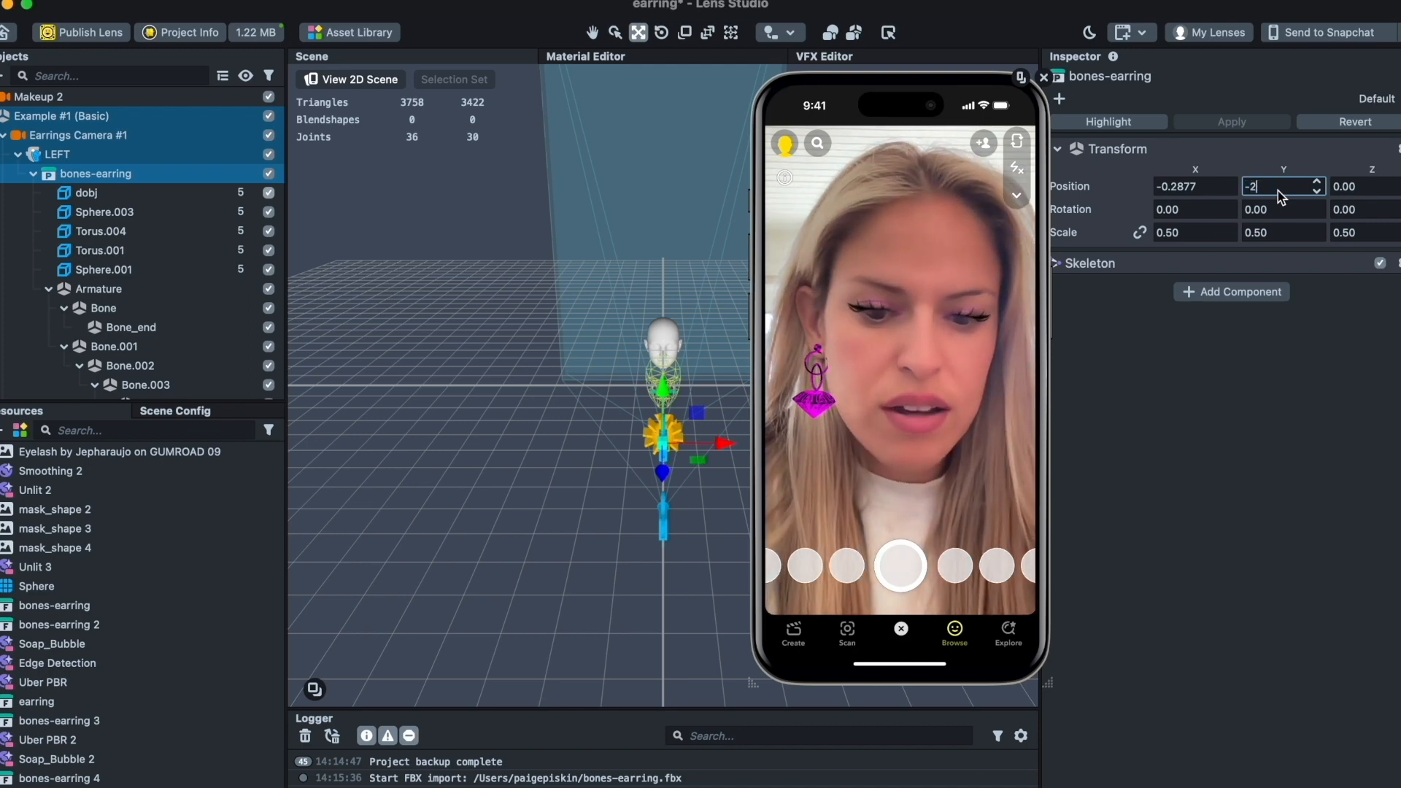
{"action": "type", "text": ".9"}
{"action": "key", "text": "Return"}
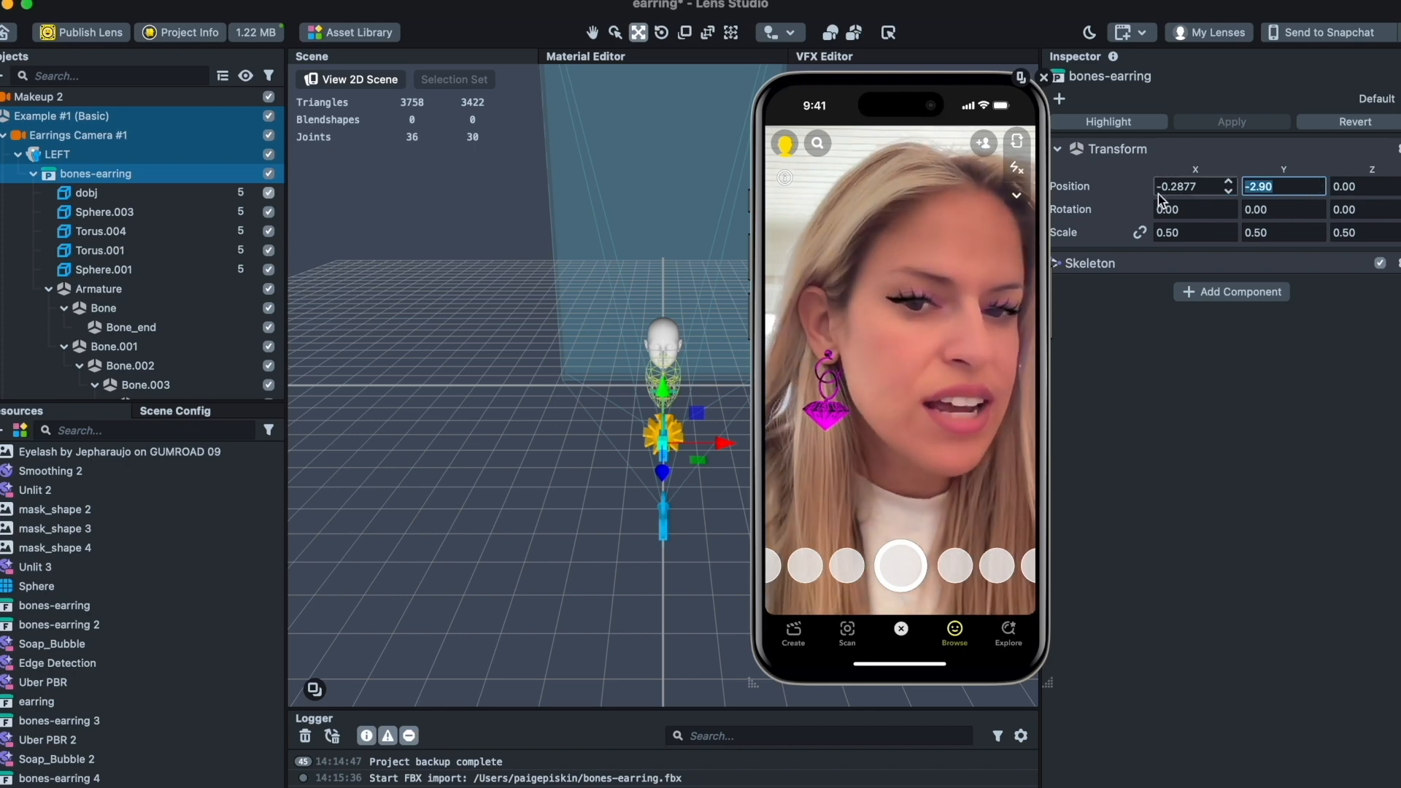
- Try the Top Orbital, Scapha, Helix, Tragus and Rock landmarks in LEFT's Ear Binding, and return to Lobe - front
{"action": "left_click", "coordinate": [57, 154]}
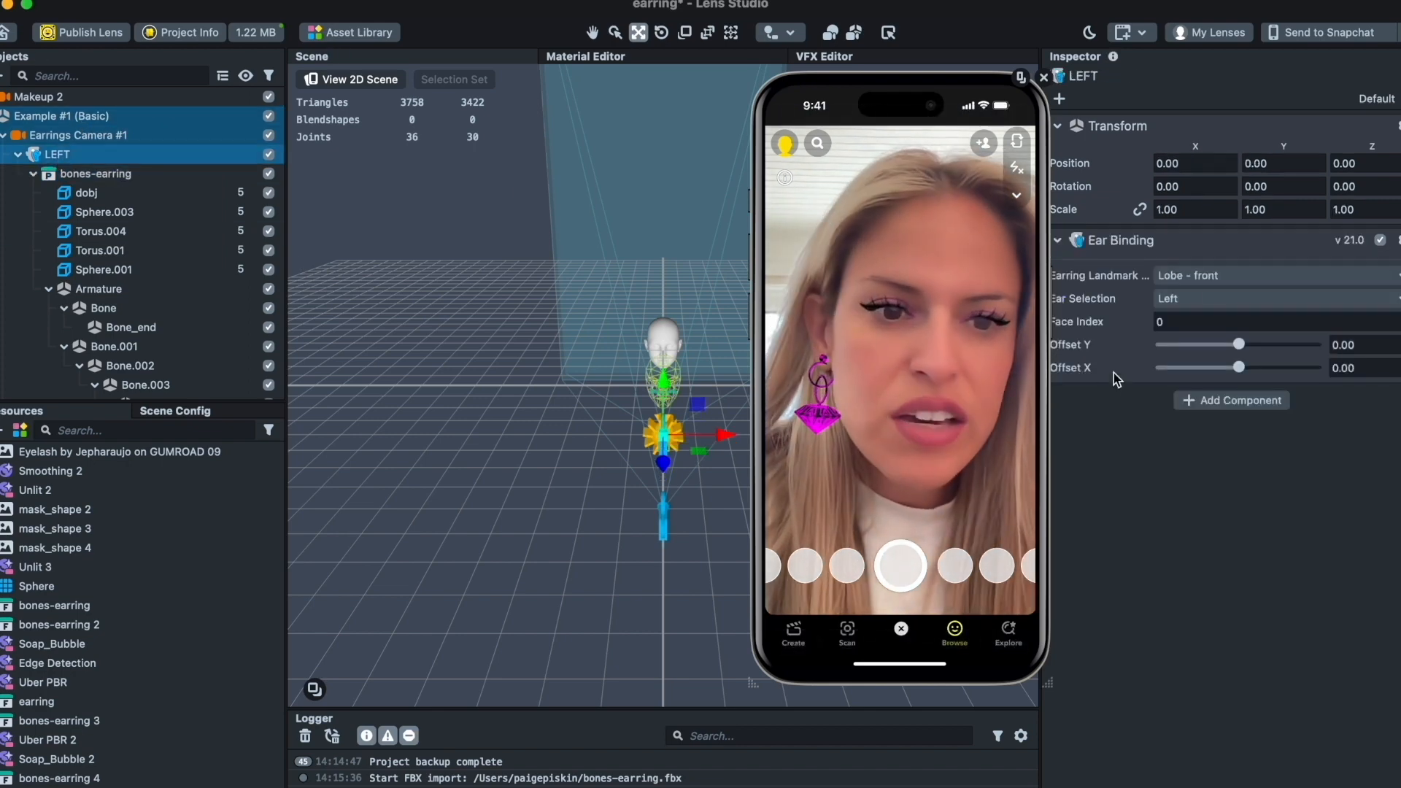
{"action": "left_click", "coordinate": [1213, 280]}
{"action": "left_click", "coordinate": [1201, 318]}
{"action": "left_click", "coordinate": [1215, 276]}
{"action": "left_click", "coordinate": [1217, 299]}
{"action": "left_click", "coordinate": [1215, 275]}
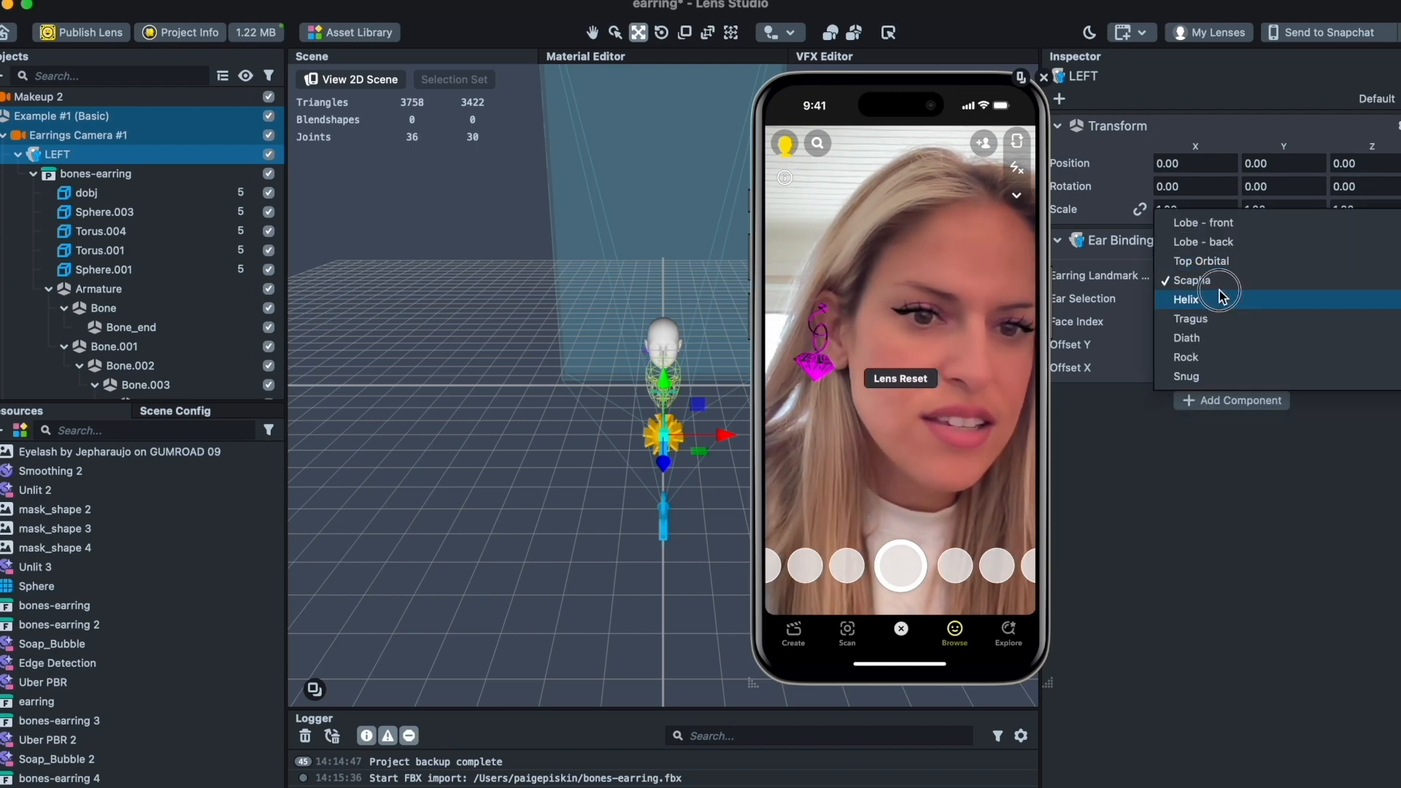
{"action": "left_click", "coordinate": [1219, 299]}
{"action": "left_click", "coordinate": [1215, 276]}
{"action": "left_click", "coordinate": [1223, 300]}
{"action": "left_click", "coordinate": [1217, 275]}
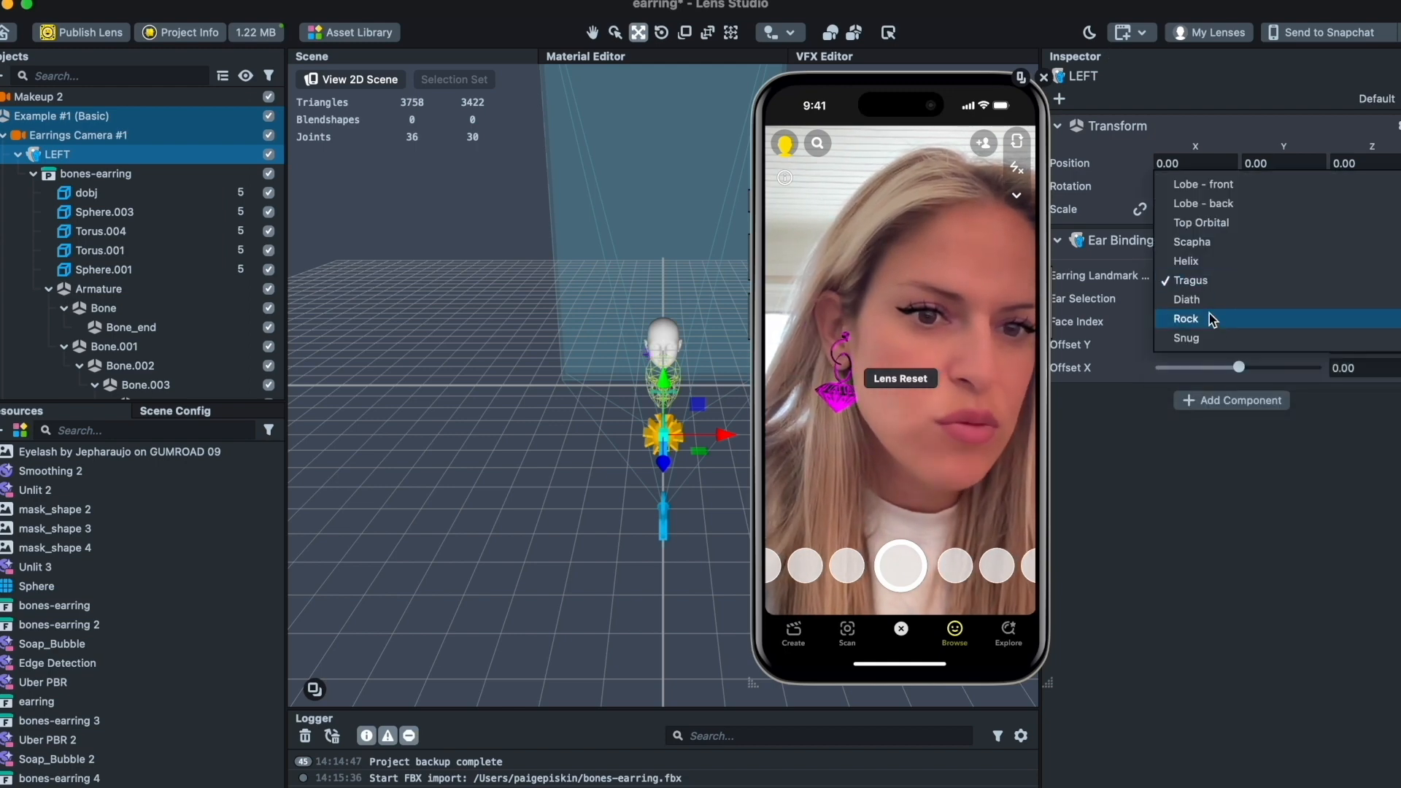
{"action": "left_click", "coordinate": [1210, 315]}
{"action": "left_click", "coordinate": [1213, 275]}
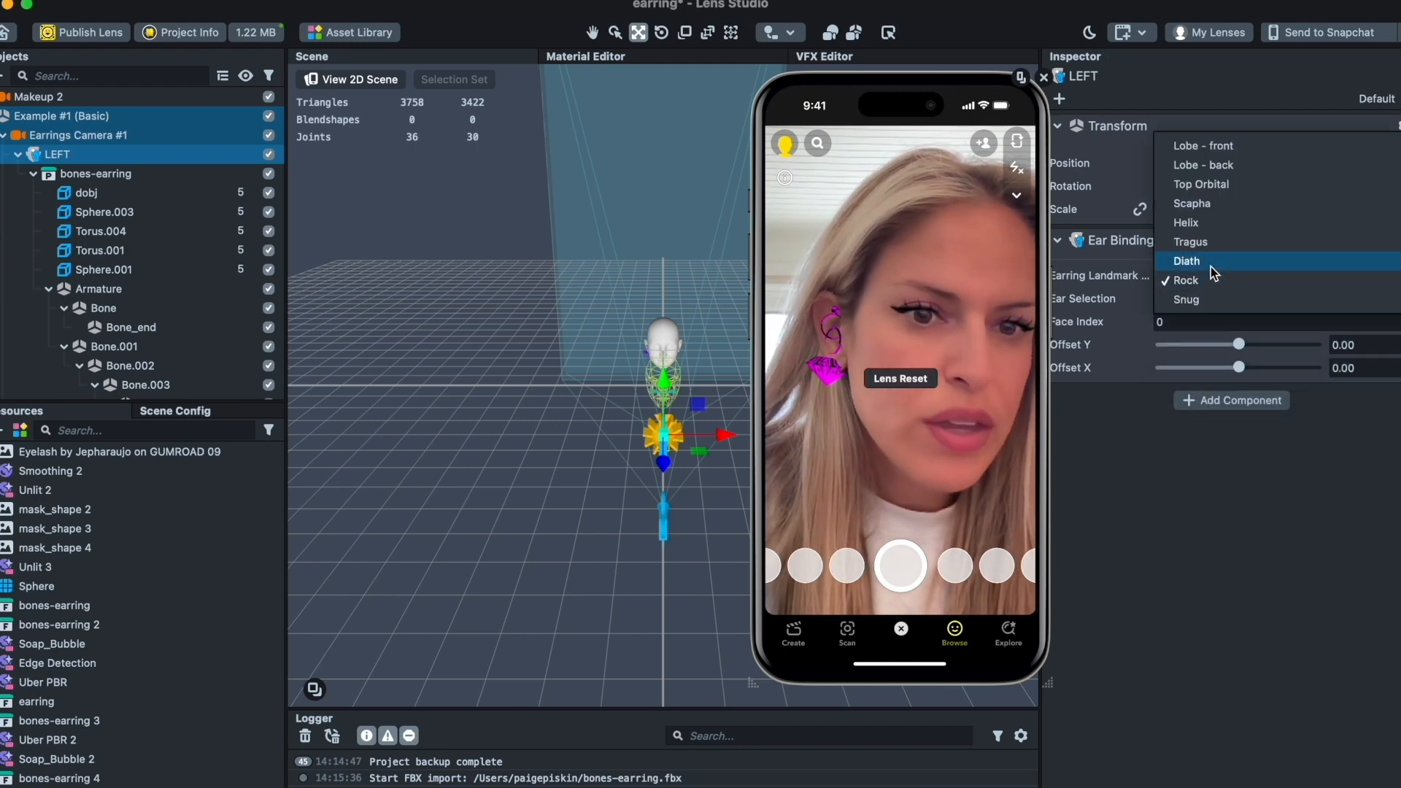
{"action": "left_click", "coordinate": [1204, 146]}
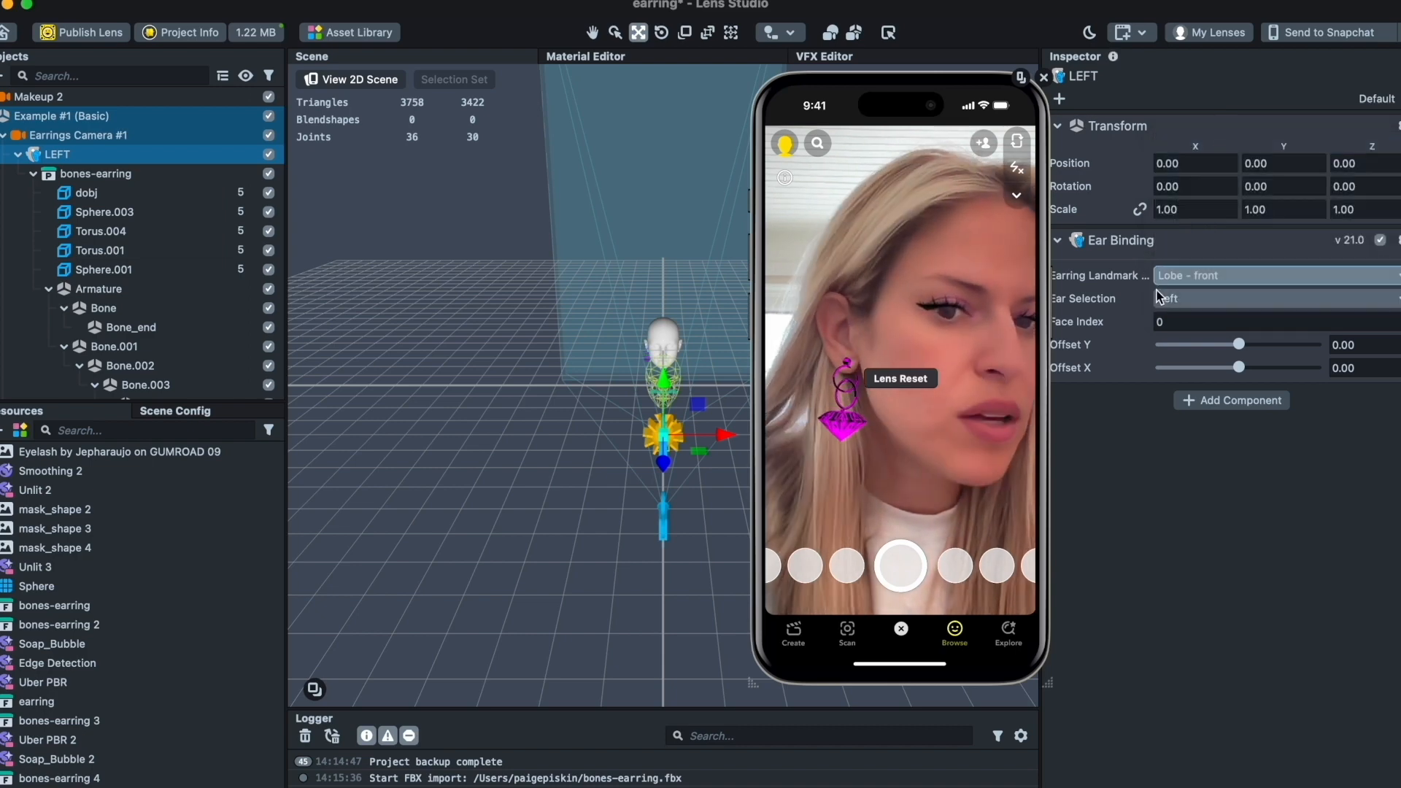
- Rename the Armature object under bones-earring to Bones
{"action": "left_click", "coordinate": [108, 175]}
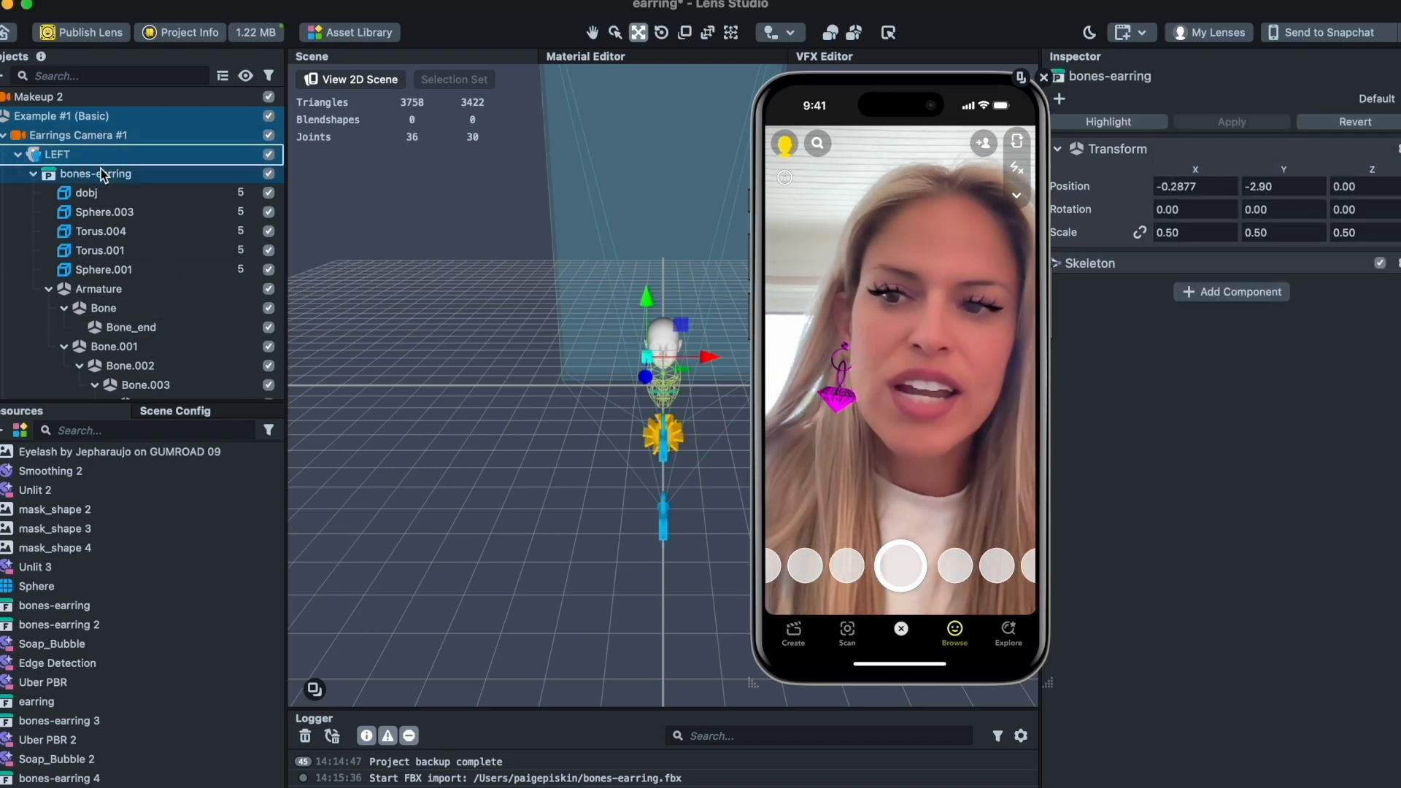
{"action": "left_click", "coordinate": [69, 296]}
{"action": "right_click", "coordinate": [93, 292]}
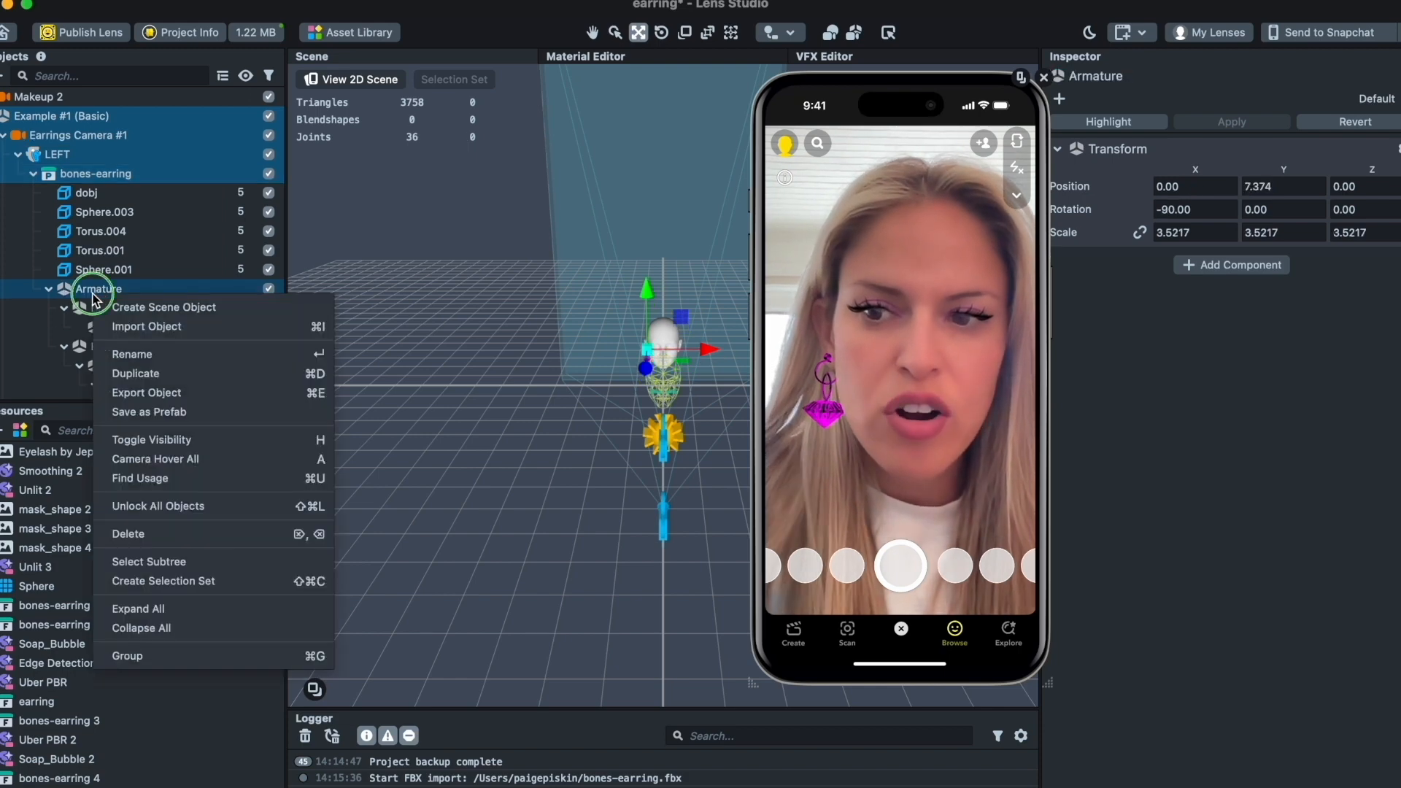
{"action": "left_click", "coordinate": [140, 353]}
{"action": "right_click", "coordinate": [117, 291]}
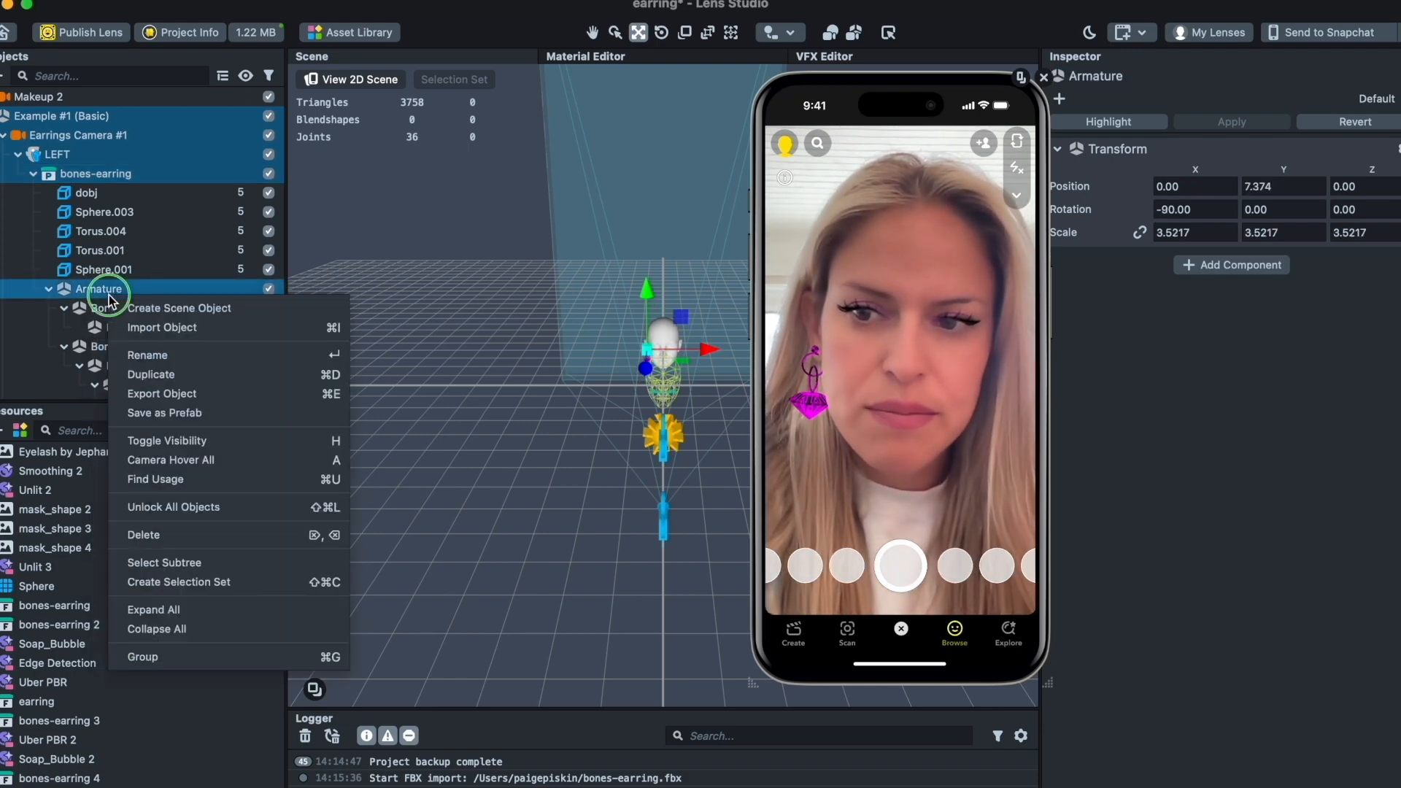
{"action": "left_click", "coordinate": [146, 354]}
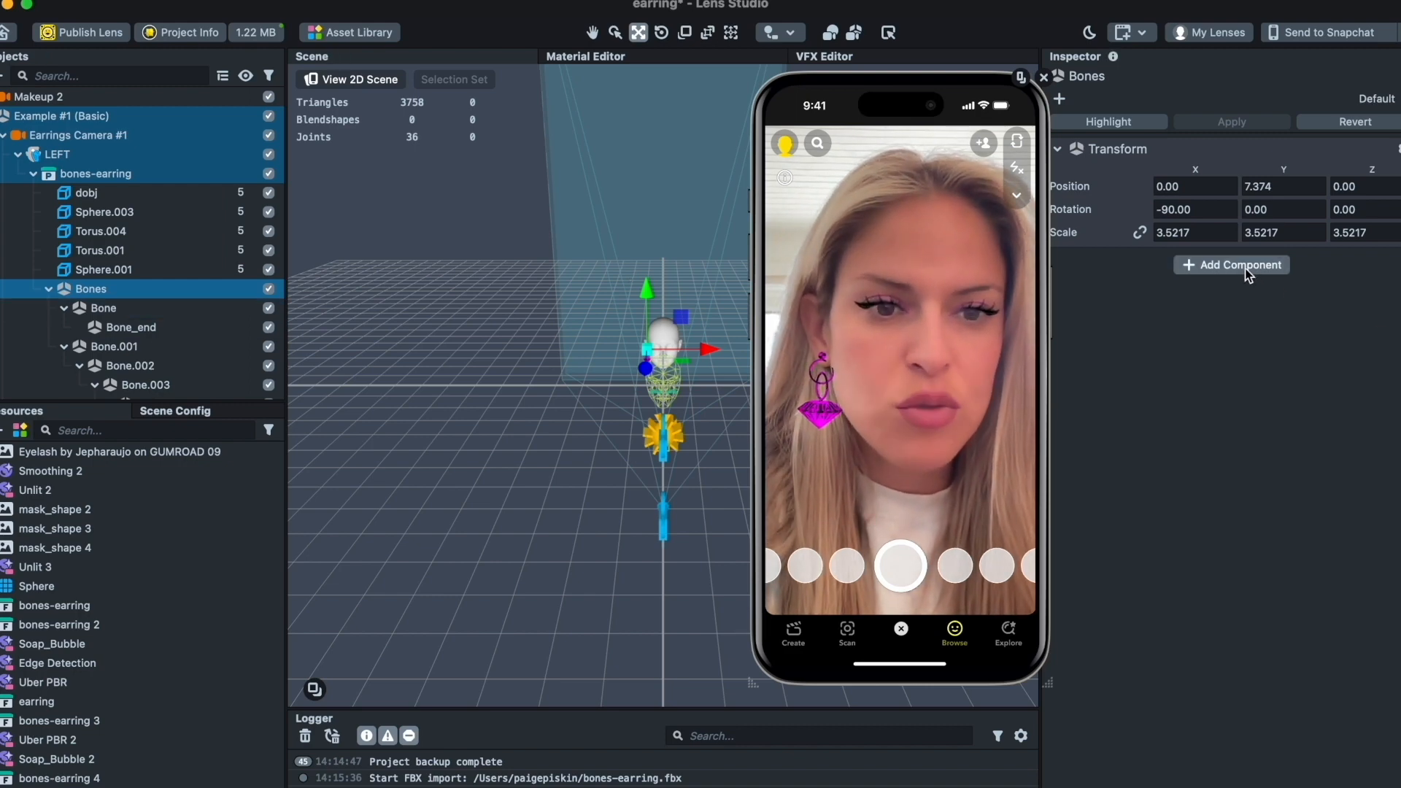
- Add a Physics Body to Bones with Dynamic off, Intangible on and Physics Root World Settings as its world settings
{"action": "left_click", "coordinate": [1199, 265]}
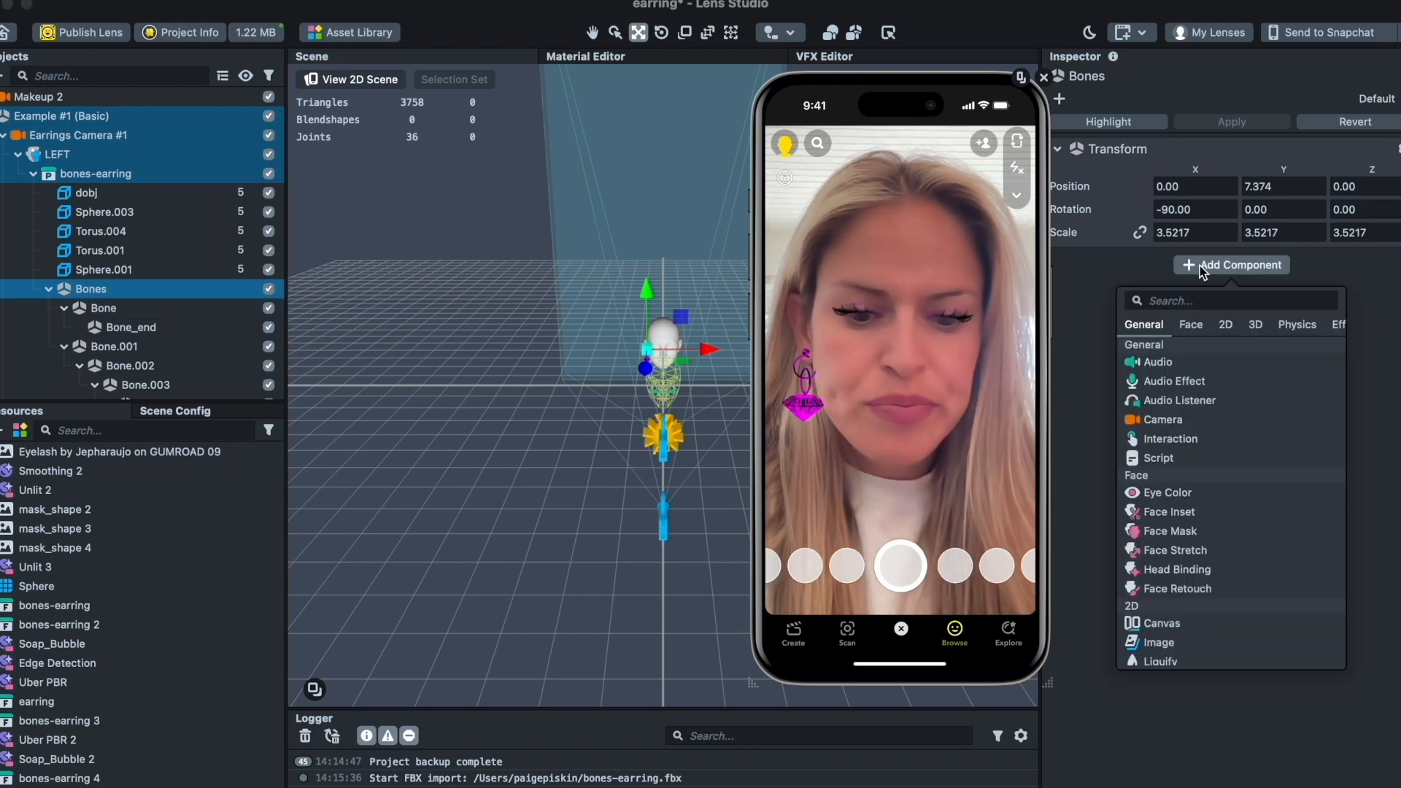
{"action": "type", "text": "phy"}
{"action": "left_click", "coordinate": [1192, 332]}
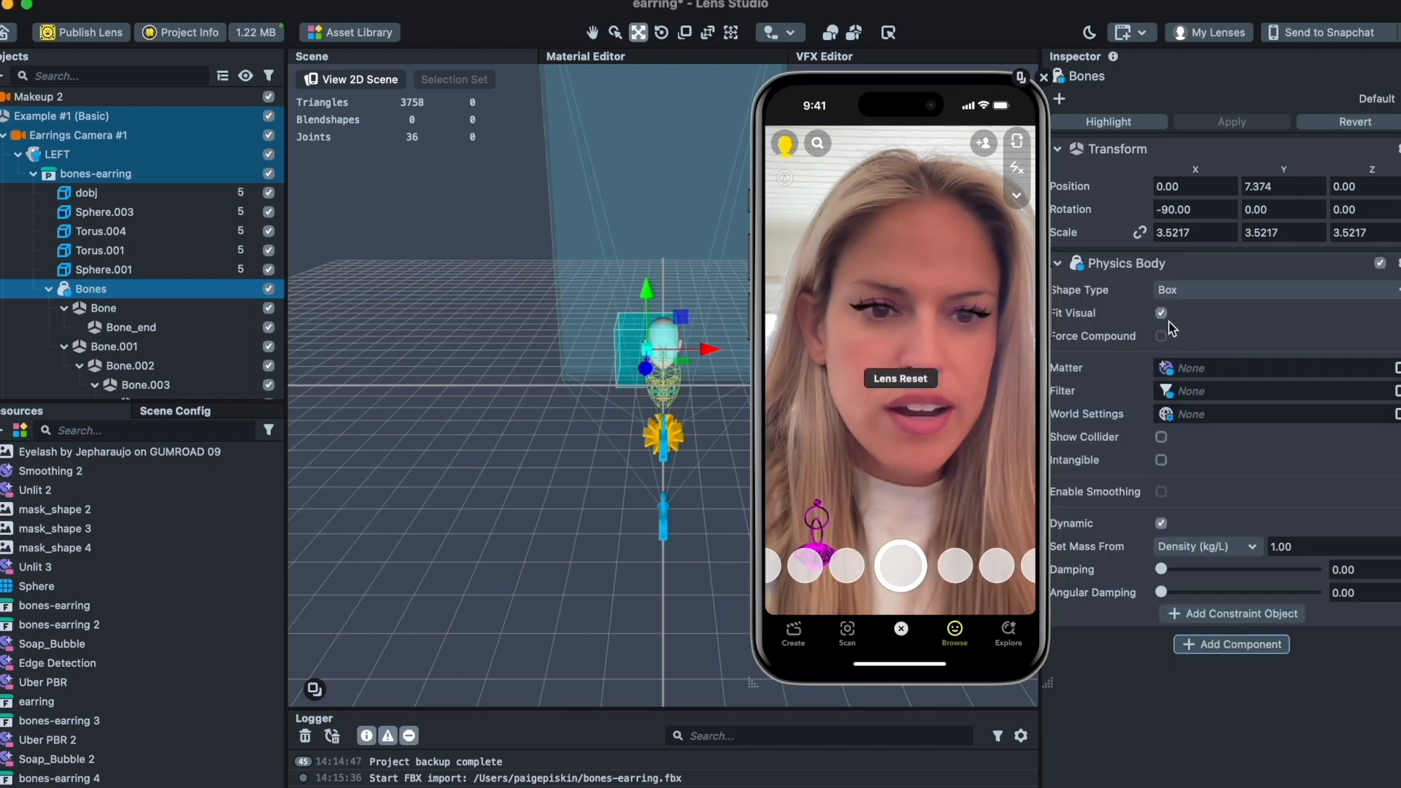
{"action": "left_click", "coordinate": [1160, 524]}
{"action": "left_click", "coordinate": [1181, 416]}
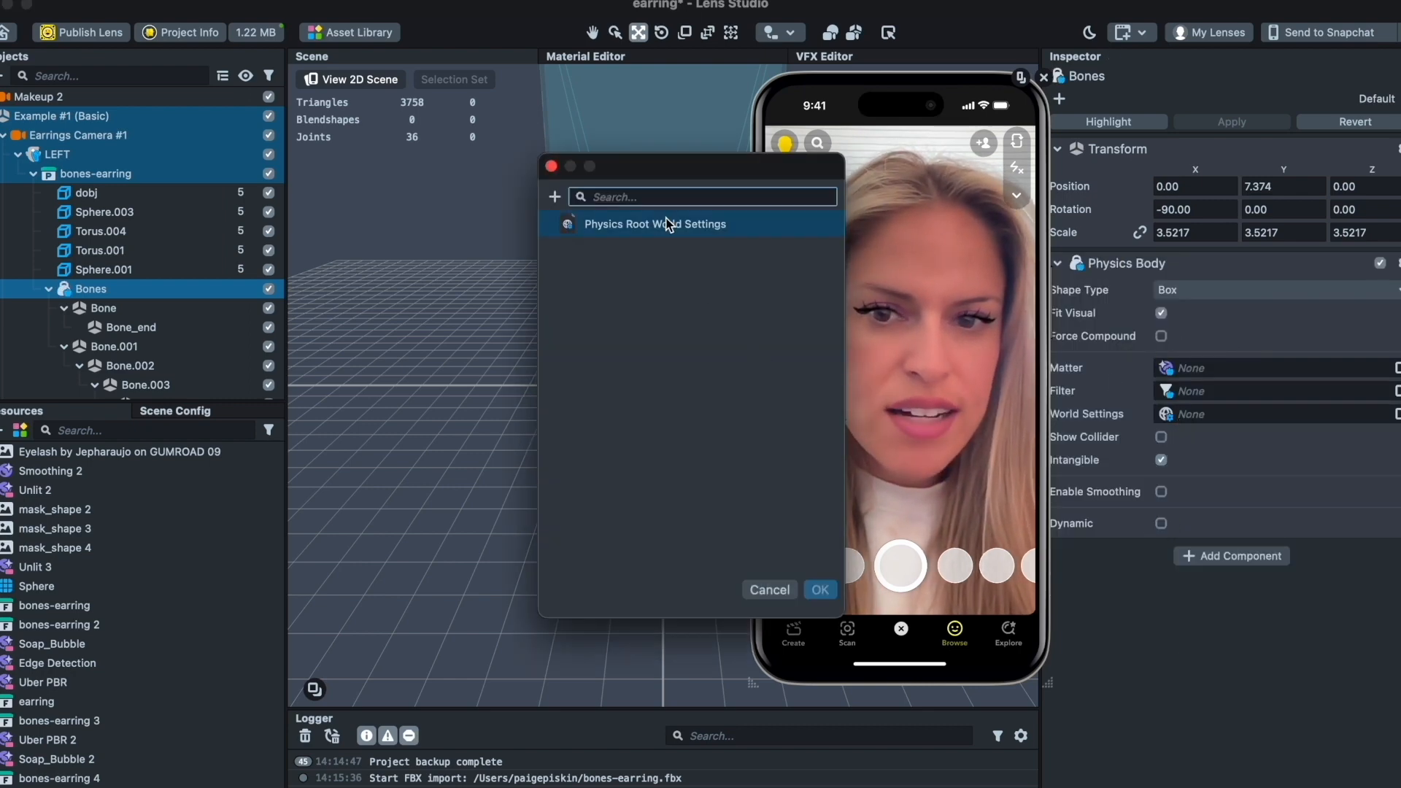
{"action": "double_click", "coordinate": [662, 235]}
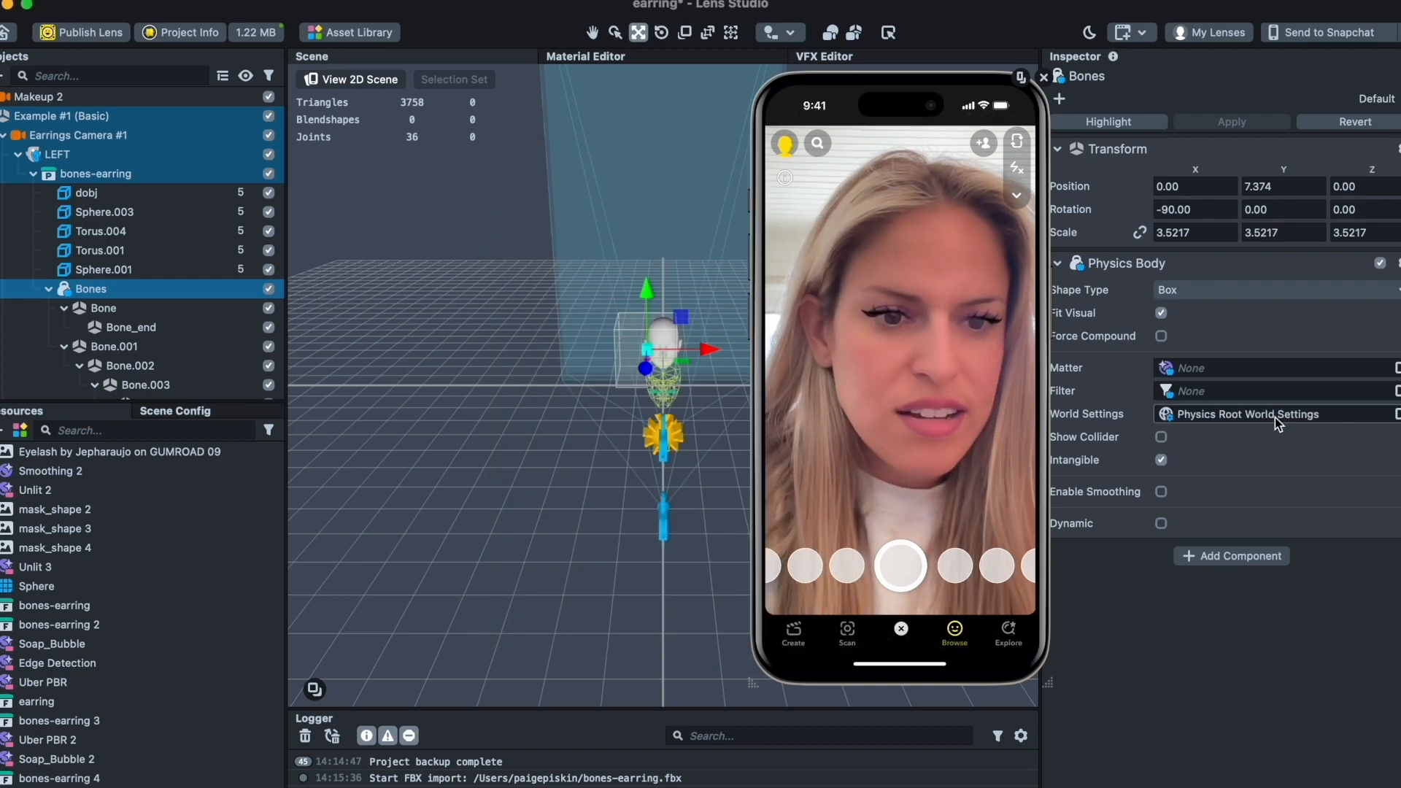
- Reposition the floating lens preview, restart the lens and bring the Scene view back
{"action": "mouse_move", "coordinate": [960, 80]}
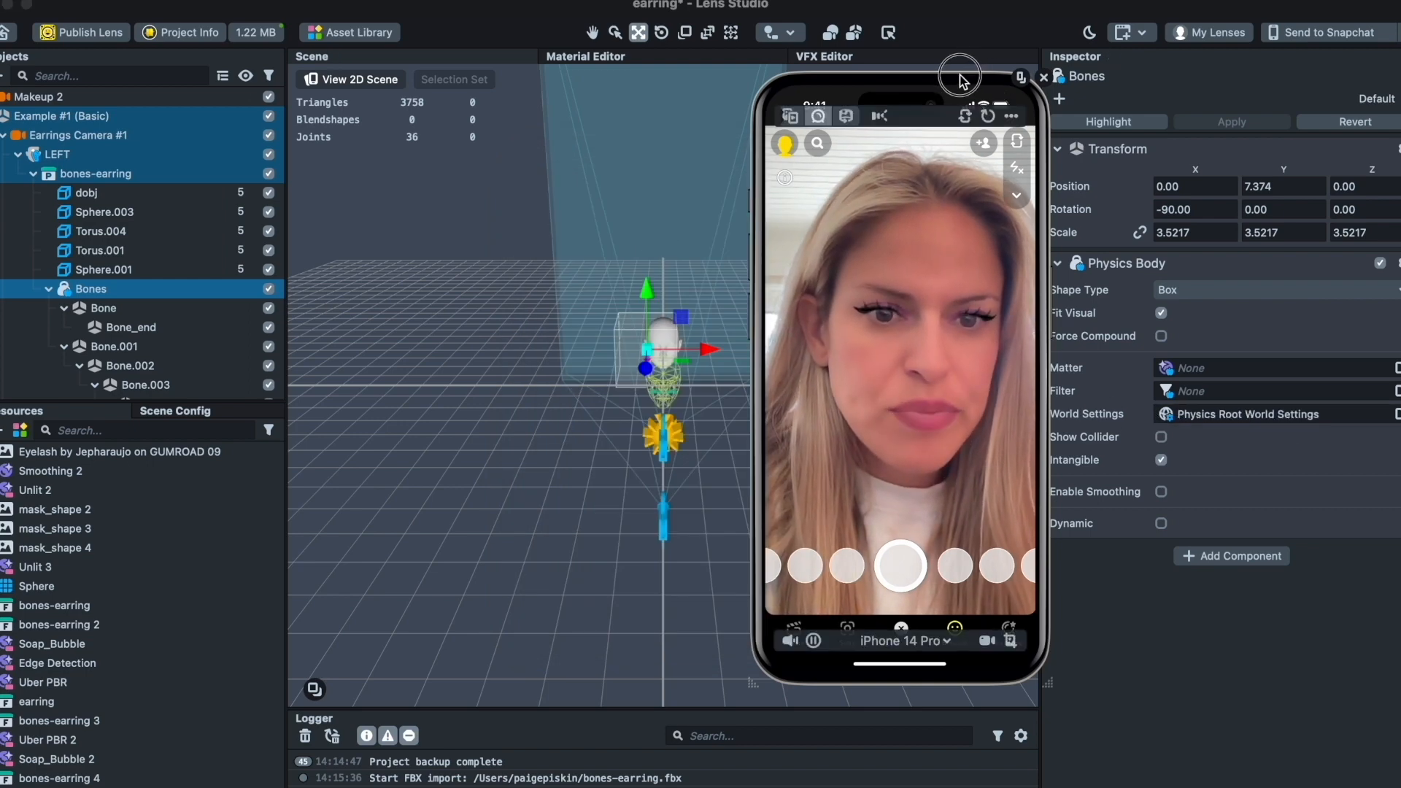
{"action": "left_click_drag", "start_coordinate": [943, 86], "coordinate": [913, 73]}
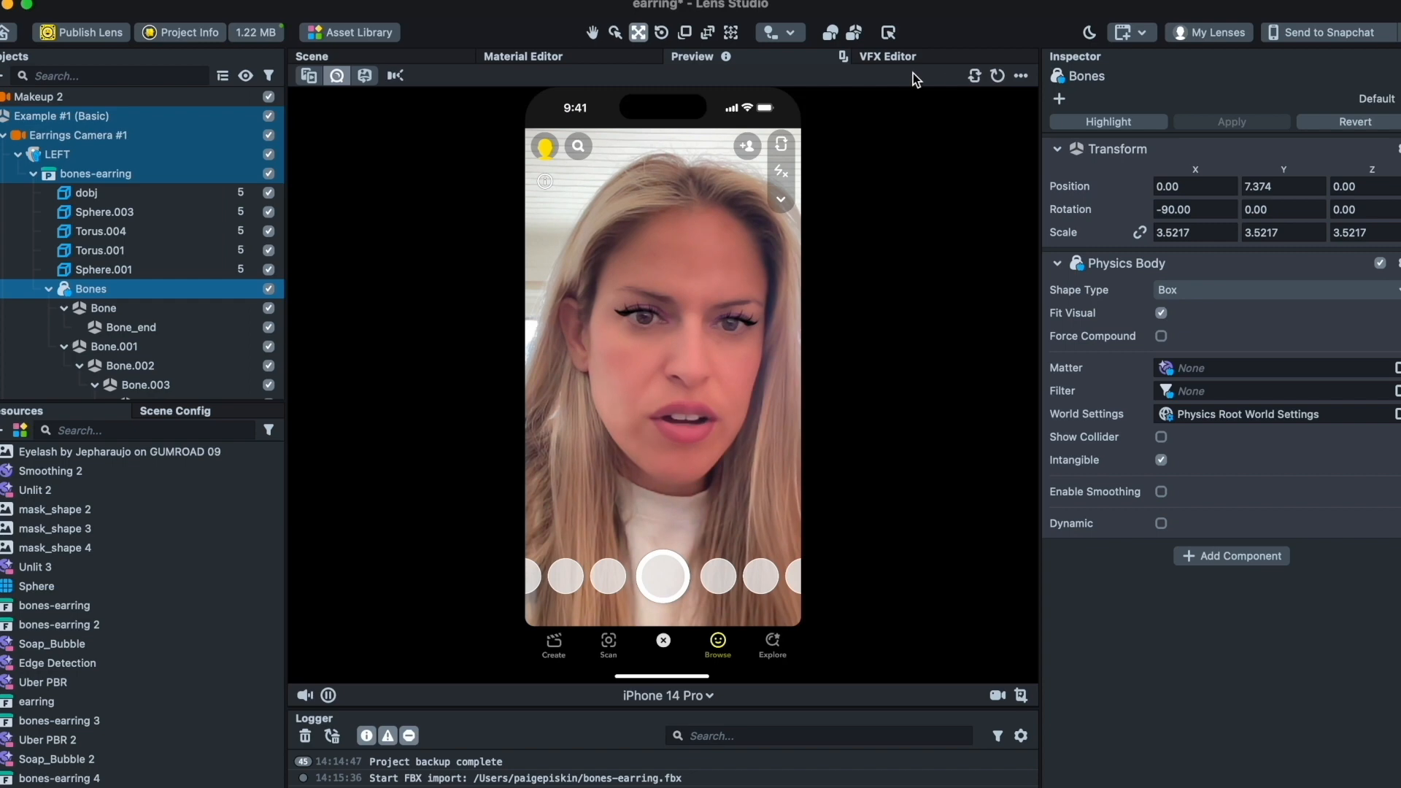
{"action": "left_click_drag", "start_coordinate": [803, 62], "coordinate": [866, 109]}
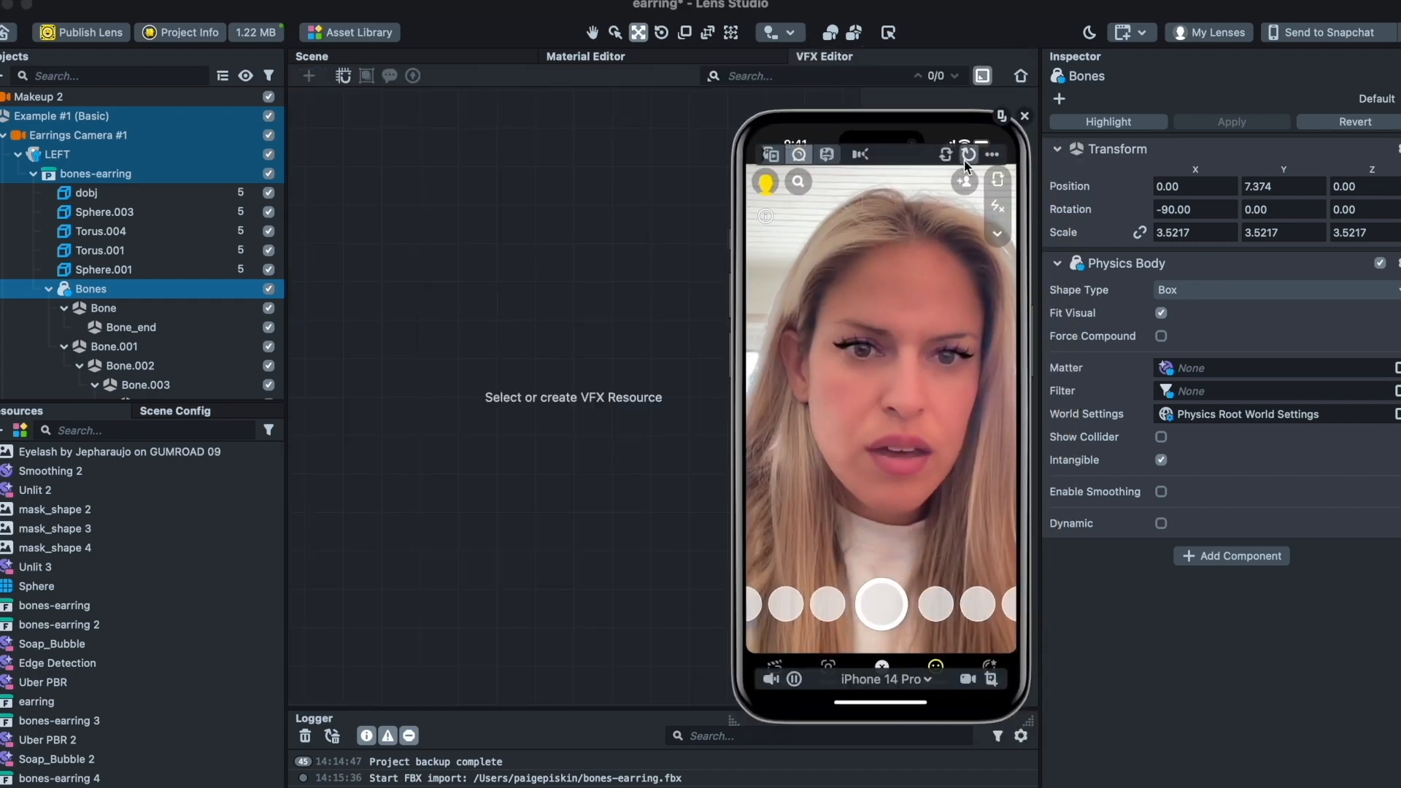
{"action": "left_click", "coordinate": [372, 57]}
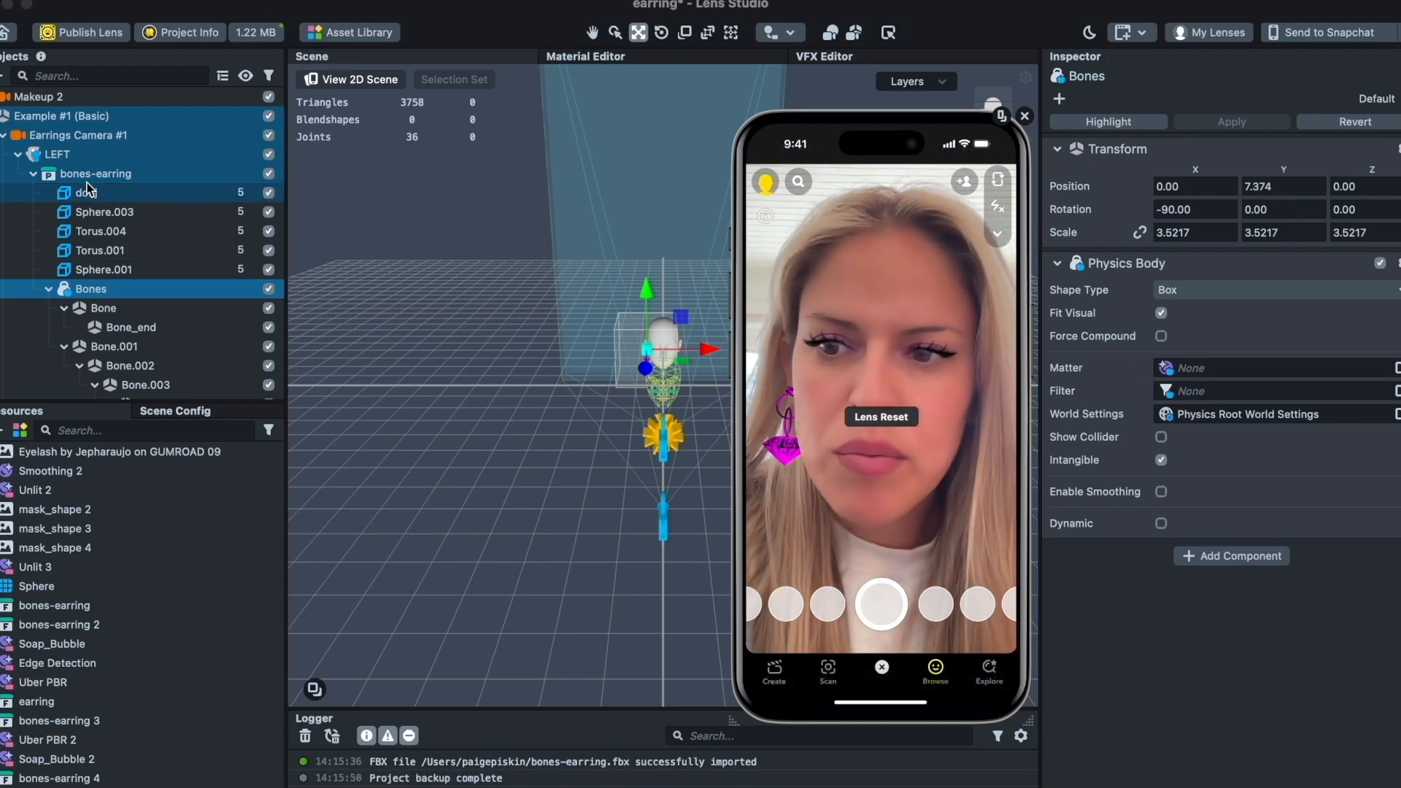
- Add a Behavior helper script under bones-earring and place it as the first child, above dobj
{"action": "left_click", "coordinate": [47, 170]}
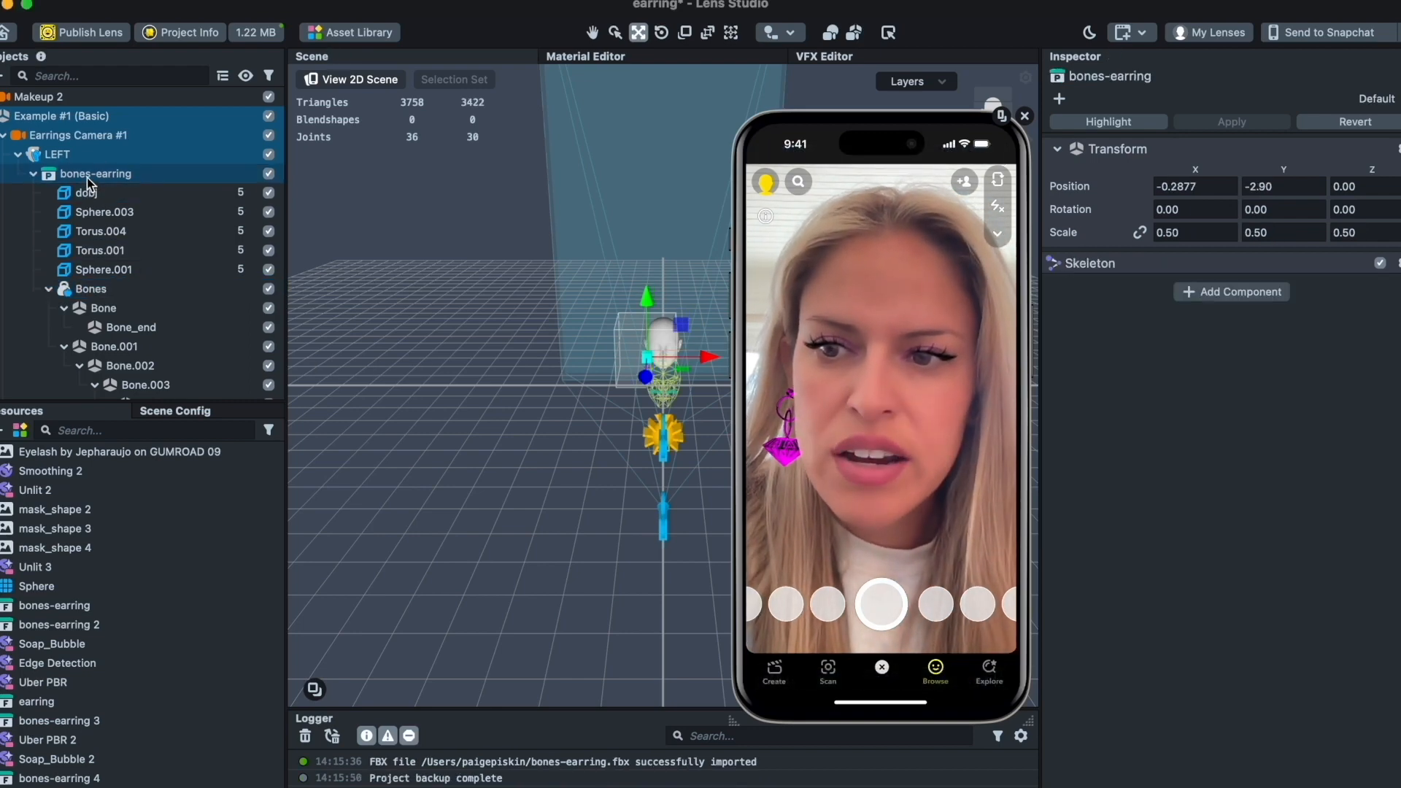
{"action": "left_click", "coordinate": [3, 76]}
{"action": "type", "text": "sc"}
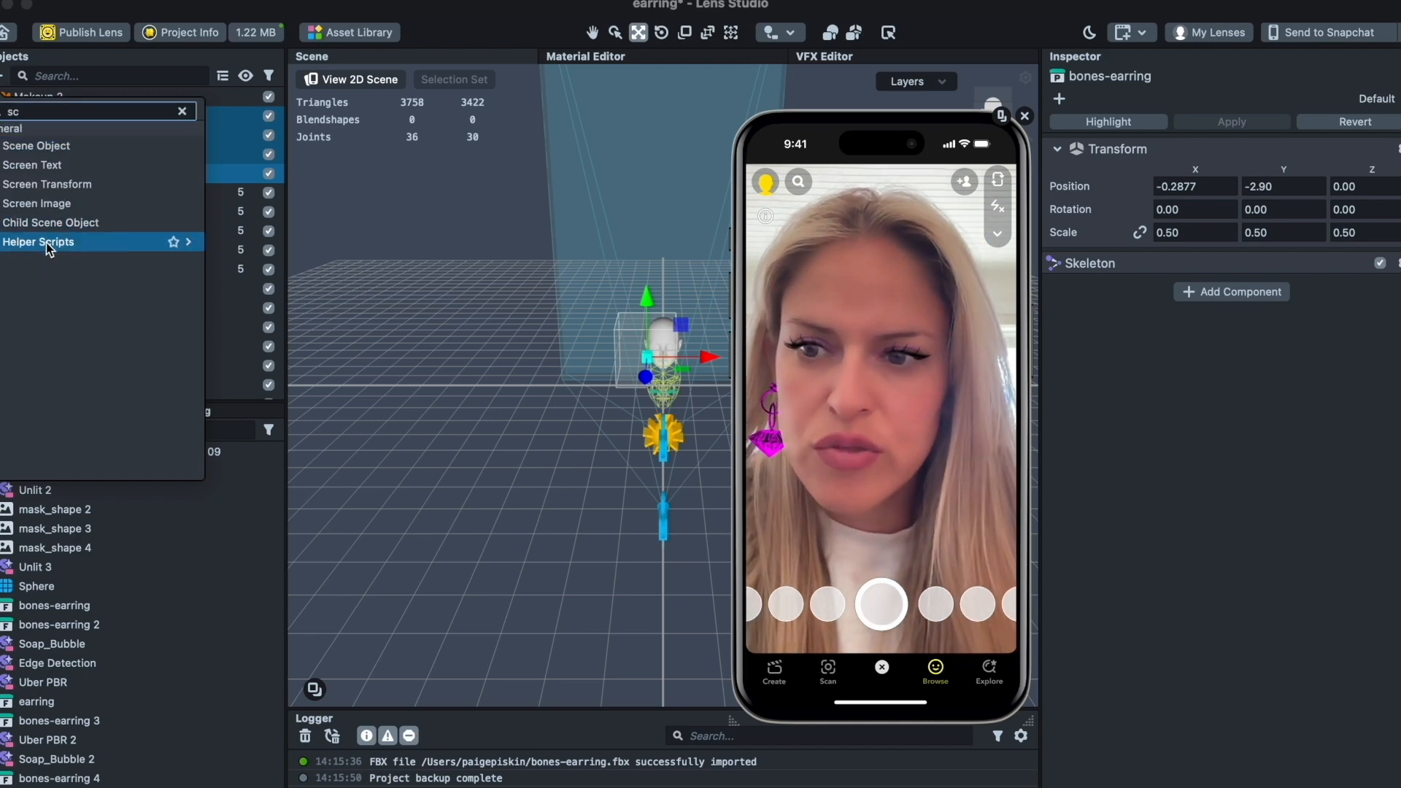
{"action": "mouse_move", "coordinate": [46, 242]}
{"action": "left_click", "coordinate": [244, 266]}
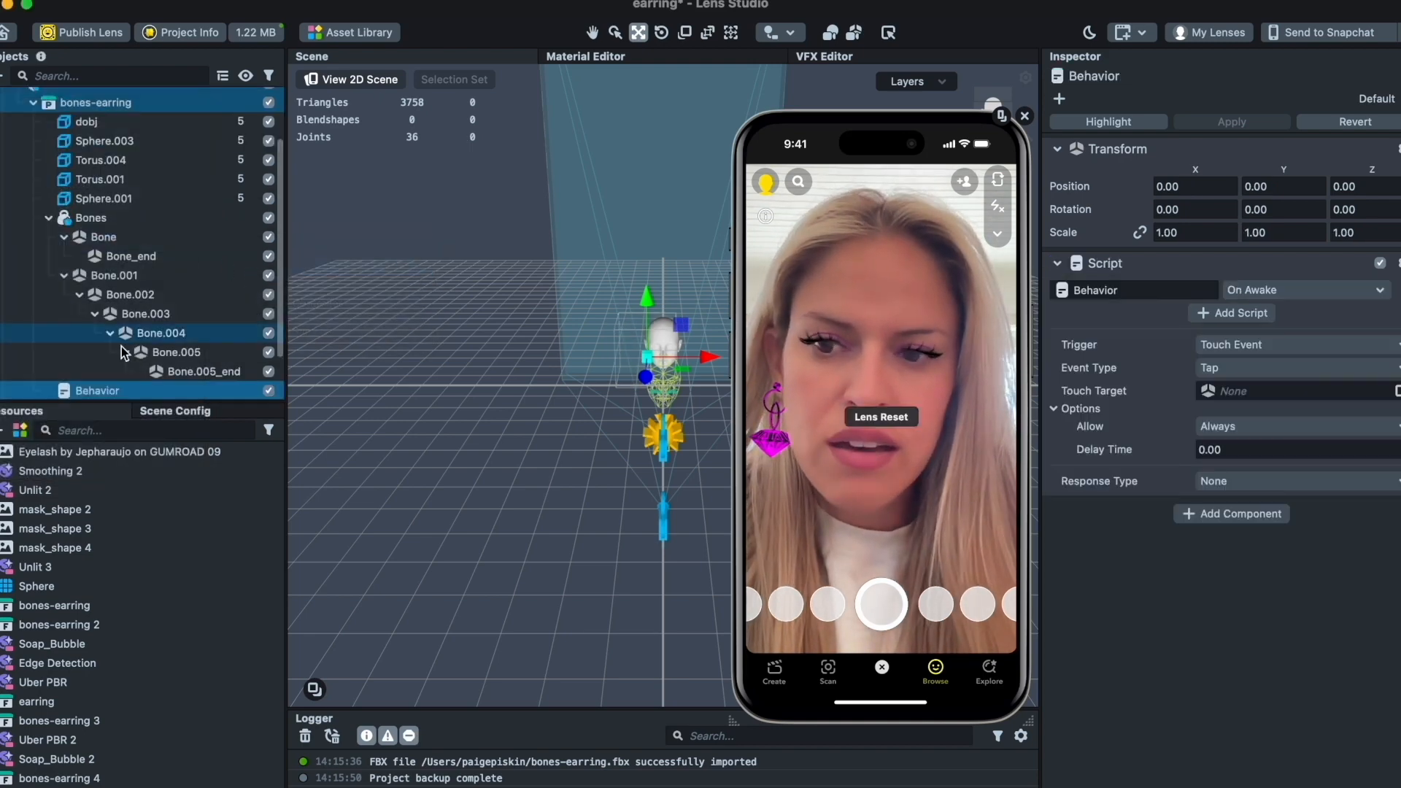
{"action": "left_click_drag", "start_coordinate": [84, 389], "coordinate": [97, 117]}
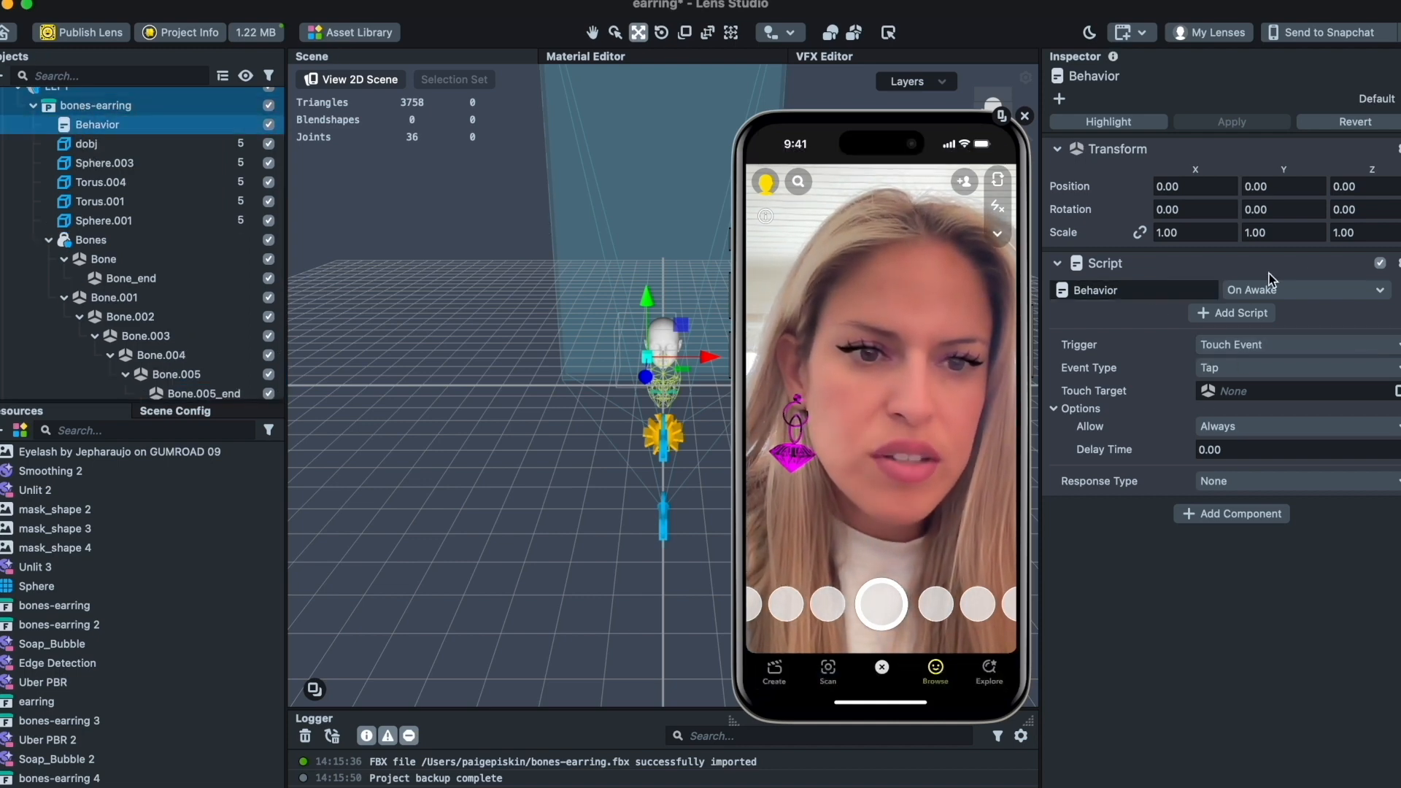
- Replace the script on the Behavior object with the Chain script
{"action": "left_click", "coordinate": [1397, 291]}
{"action": "left_click", "coordinate": [1252, 292]}
{"action": "left_click", "coordinate": [1160, 292]}
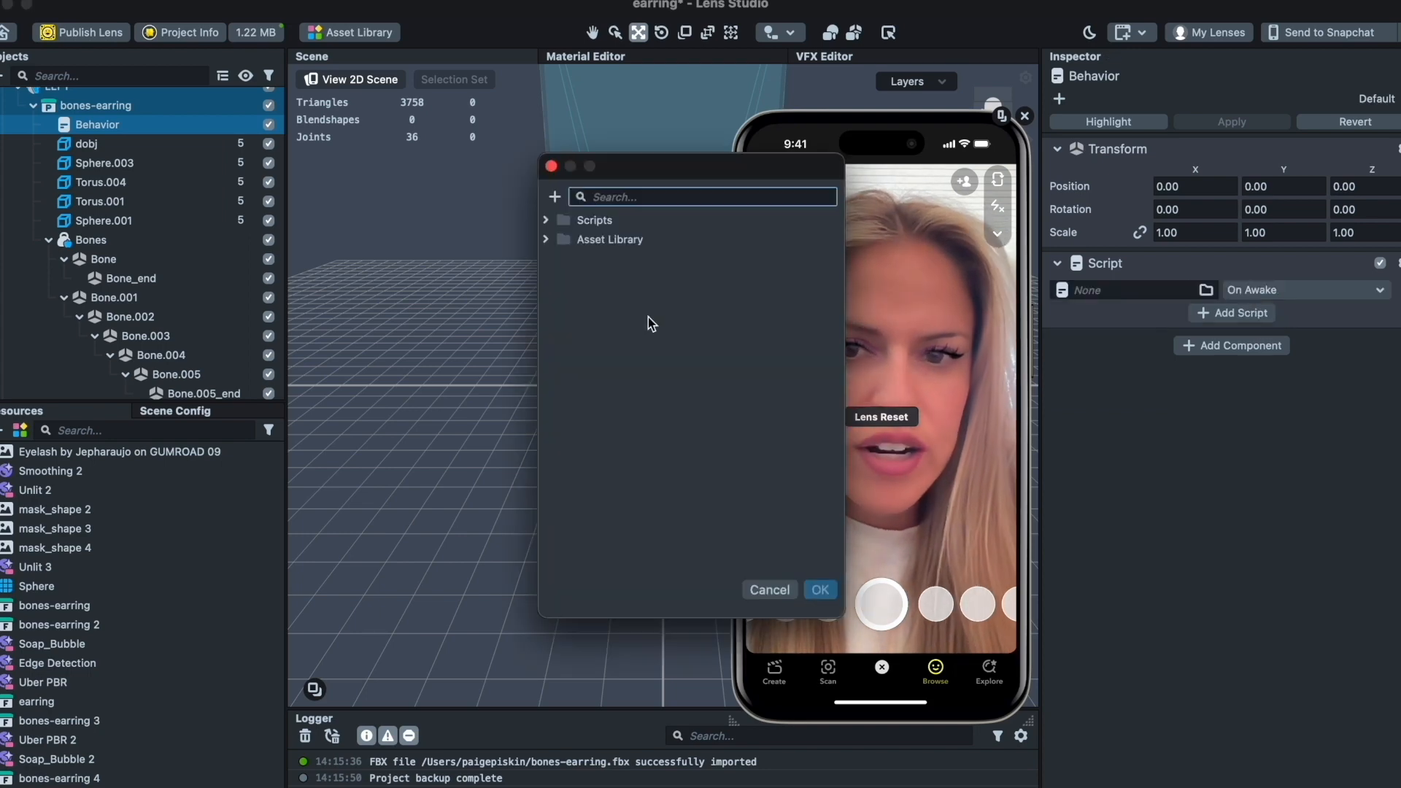
{"action": "type", "text": "cha"}
{"action": "left_click", "coordinate": [597, 237]}
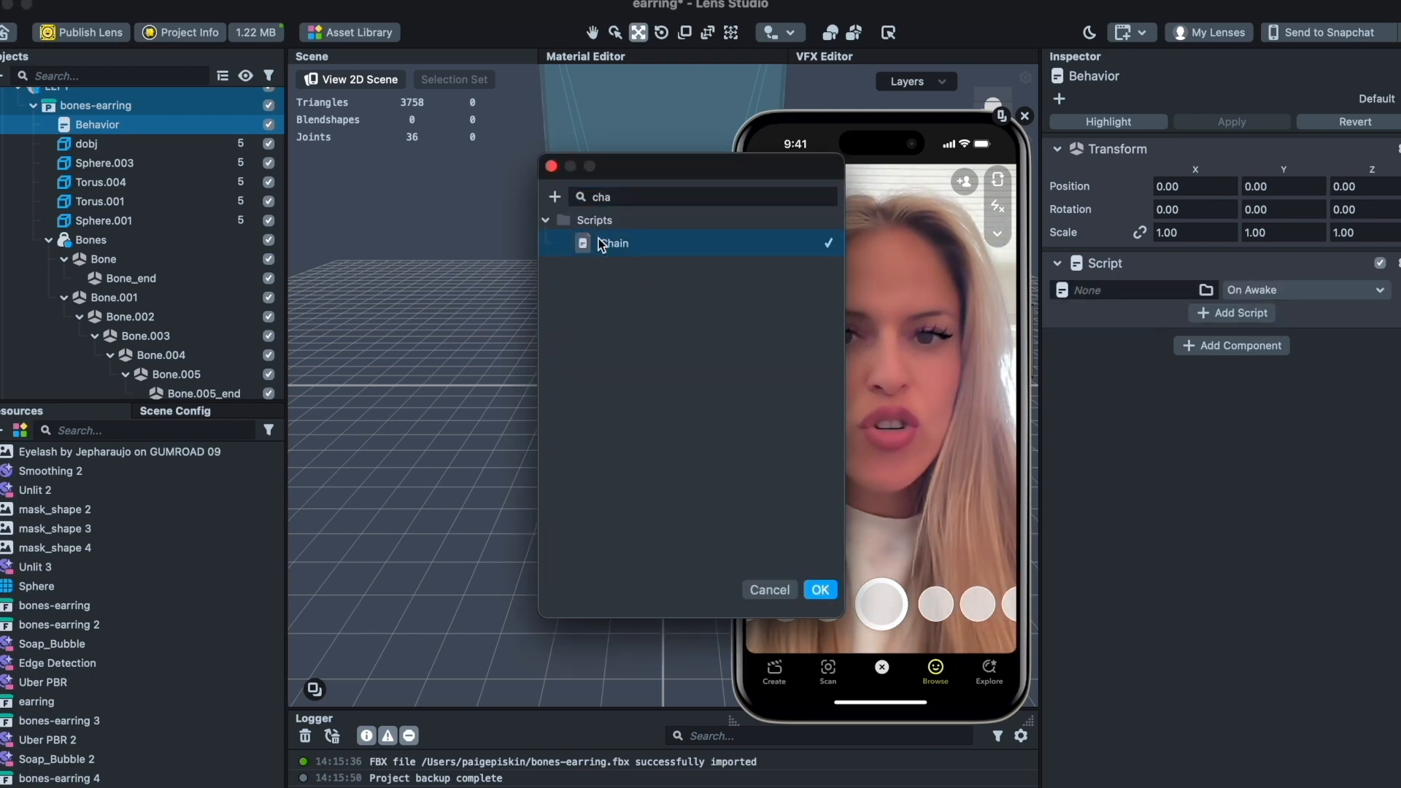
{"action": "left_click", "coordinate": [820, 589]}
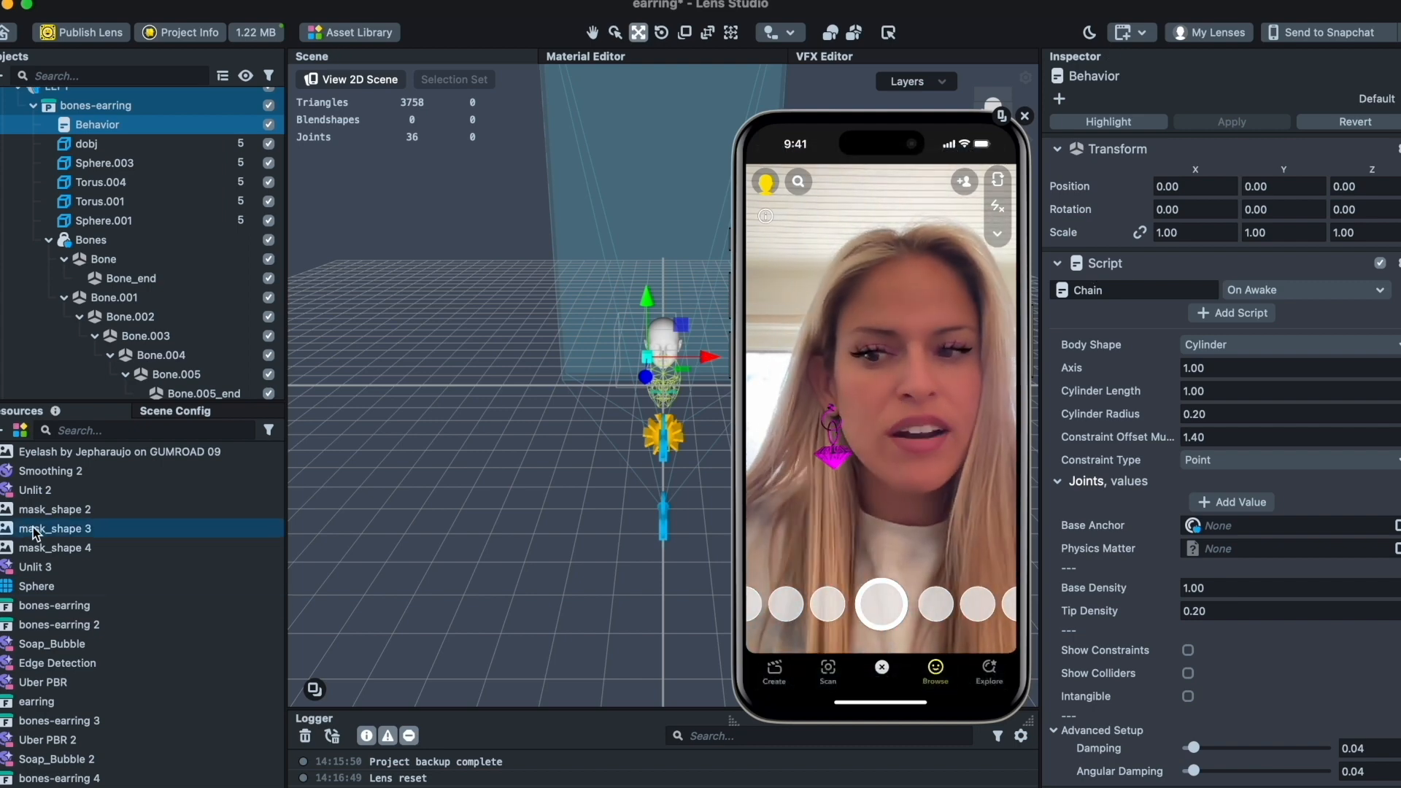
{"action": "left_click", "coordinate": [80, 510]}
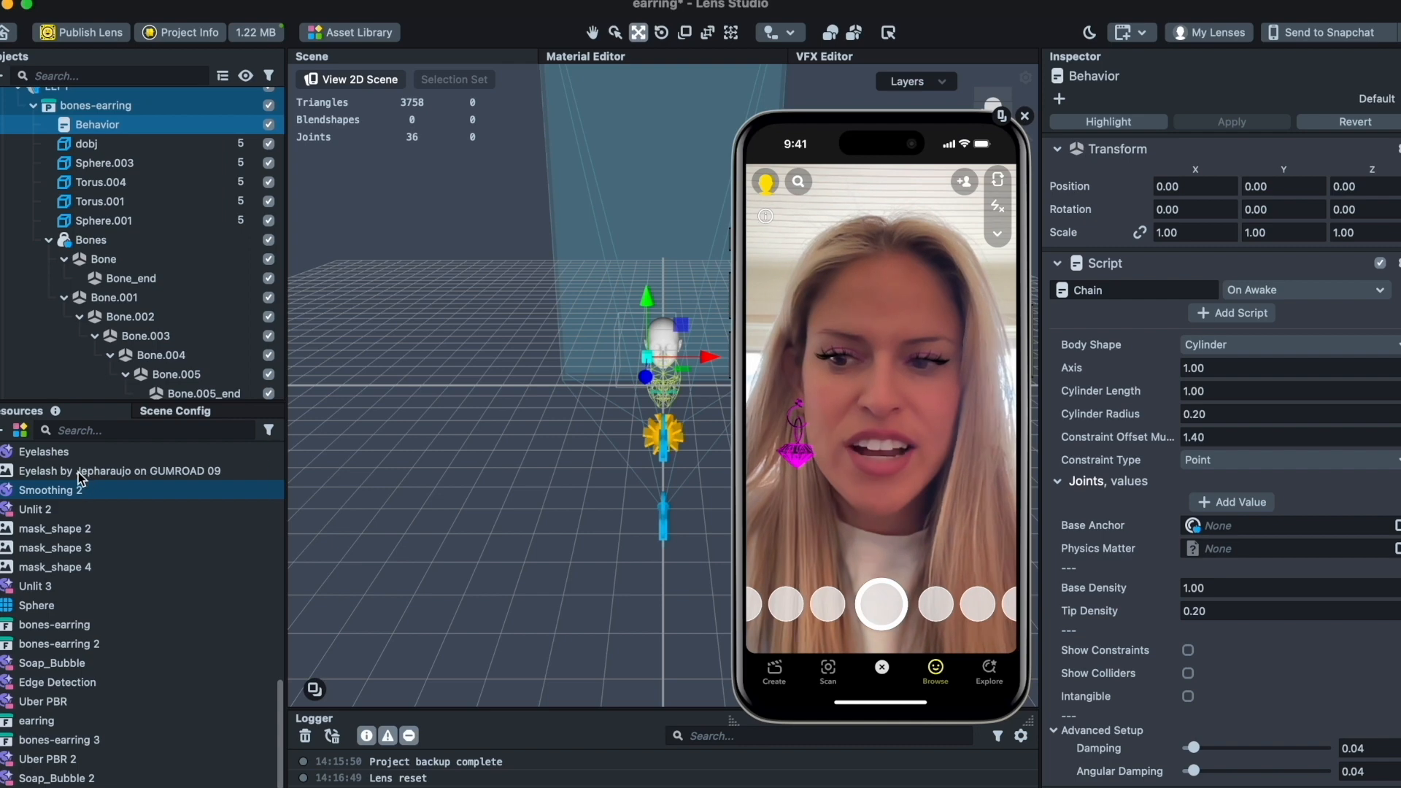
{"action": "left_click", "coordinate": [64, 473]}
{"action": "scroll", "coordinate": [72, 479], "scroll_direction": "up", "scroll_amount": 5}
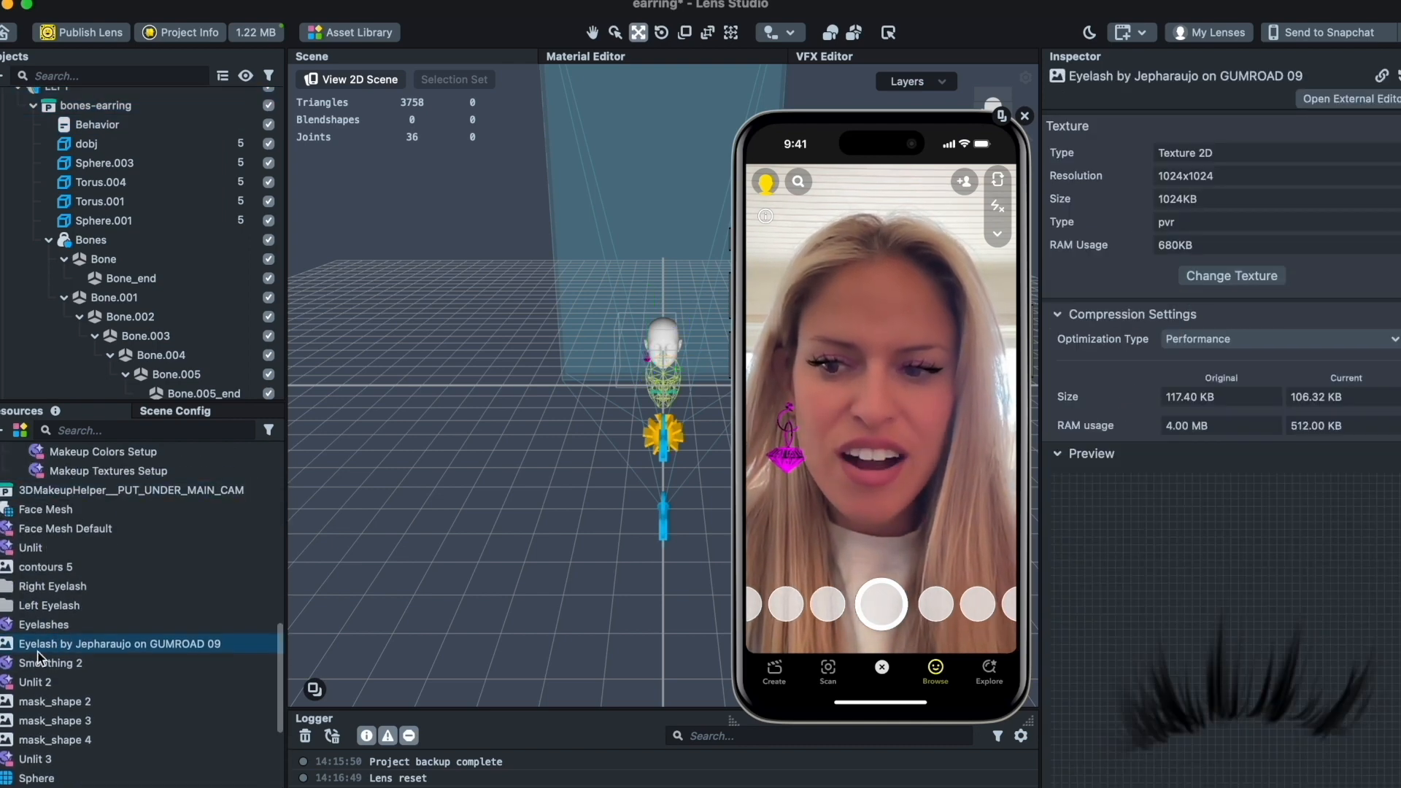
{"action": "scroll", "coordinate": [50, 645], "scroll_direction": "down", "scroll_amount": 2}
{"action": "scroll", "coordinate": [49, 645], "scroll_direction": "down", "scroll_amount": 3}
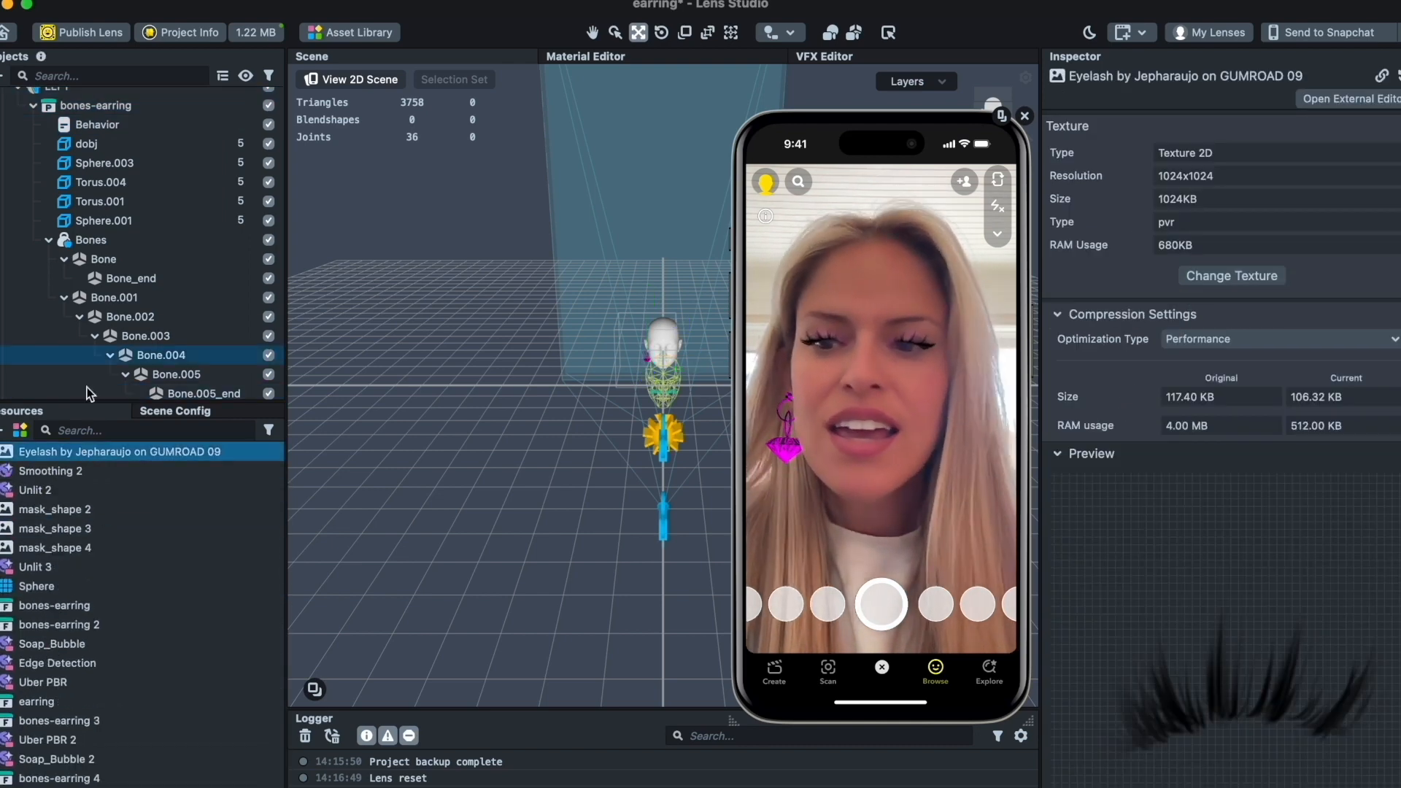
{"action": "scroll", "coordinate": [108, 623], "scroll_direction": "up", "scroll_amount": 10}
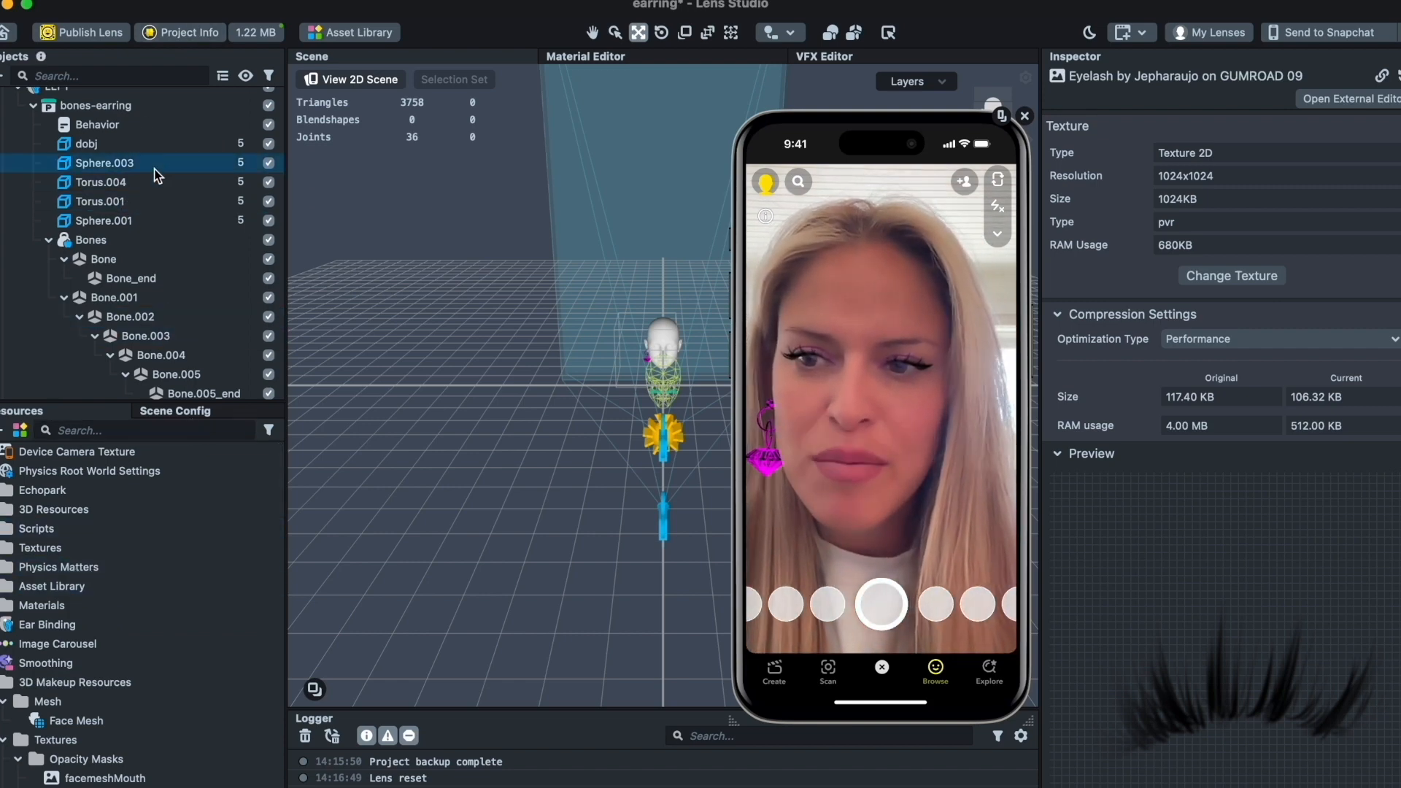
- Enlarge the object hierarchy and set the Chain script's Base Anchor on Behavior to the Physics Body of Bones
{"action": "left_click_drag", "start_coordinate": [111, 400], "coordinate": [112, 637]}
{"action": "left_click", "coordinate": [99, 308]}
{"action": "left_click", "coordinate": [108, 194]}
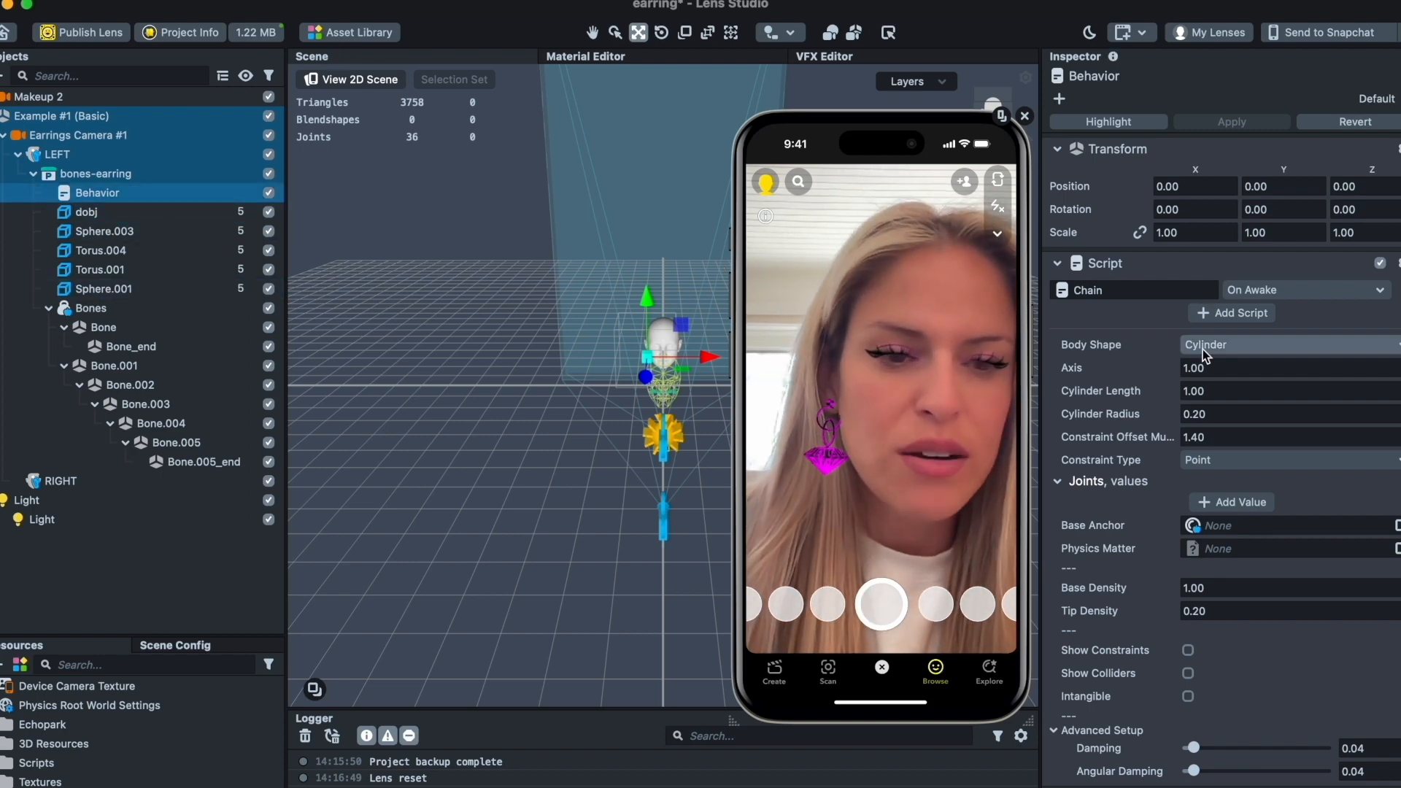
{"action": "left_click", "coordinate": [1214, 527]}
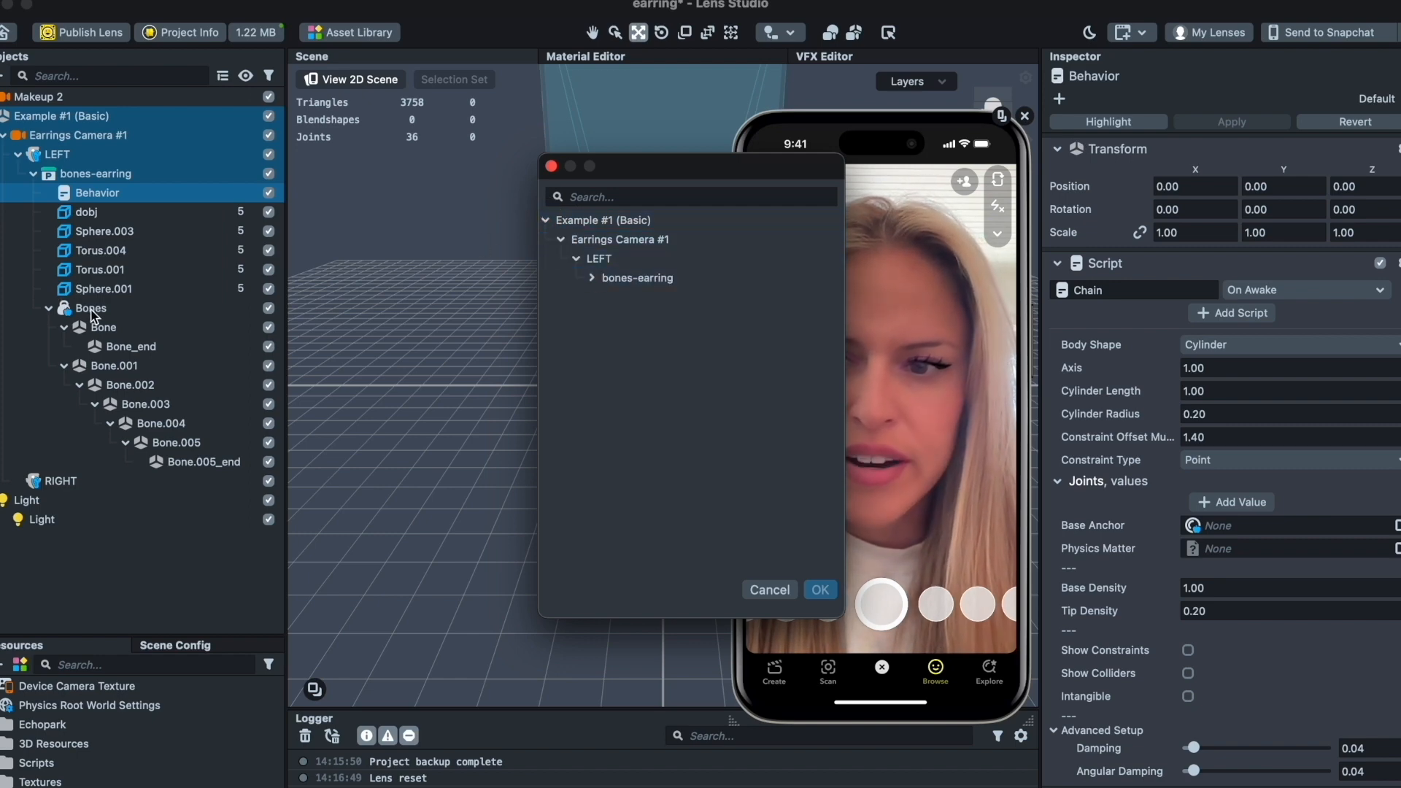
{"action": "left_click", "coordinate": [634, 221]}
{"action": "type", "text": "ph"}
{"action": "left_click", "coordinate": [700, 299]}
{"action": "double_click", "coordinate": [701, 299]}
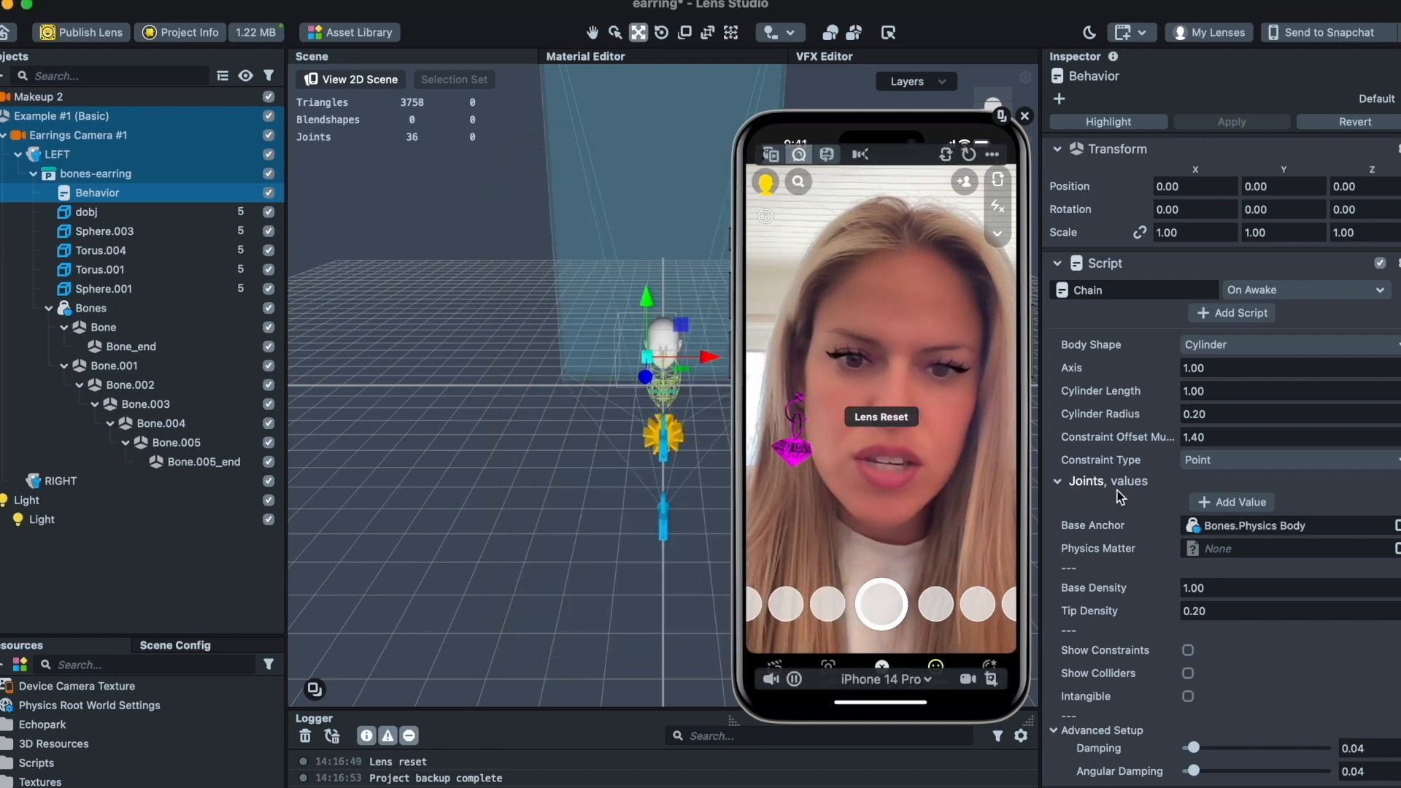
- Assign the existing Physics Matter resource to the Chain script's Physics Matter
{"action": "left_click", "coordinate": [1217, 548]}
{"action": "type", "text": "phy"}
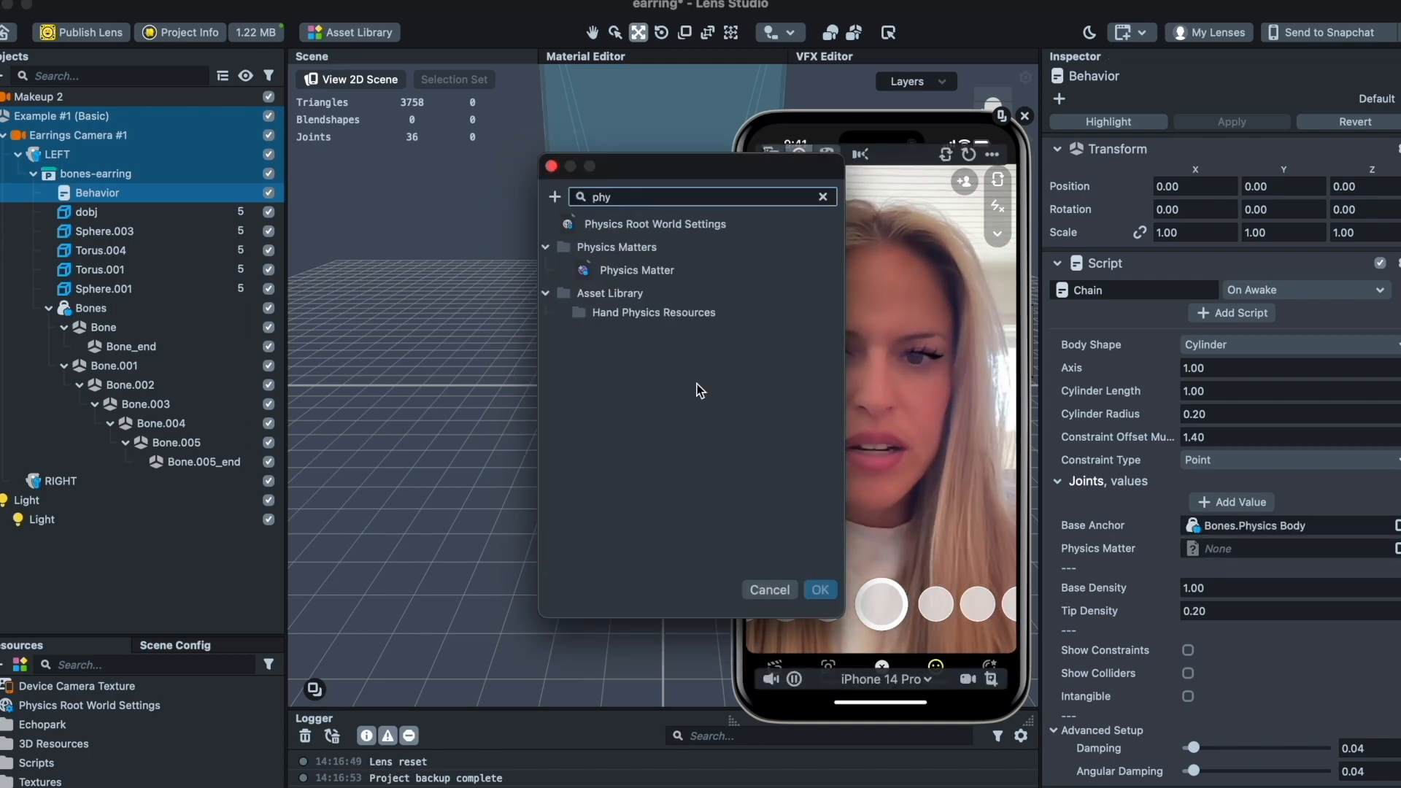
{"action": "left_click", "coordinate": [634, 270]}
{"action": "left_click", "coordinate": [820, 589]}
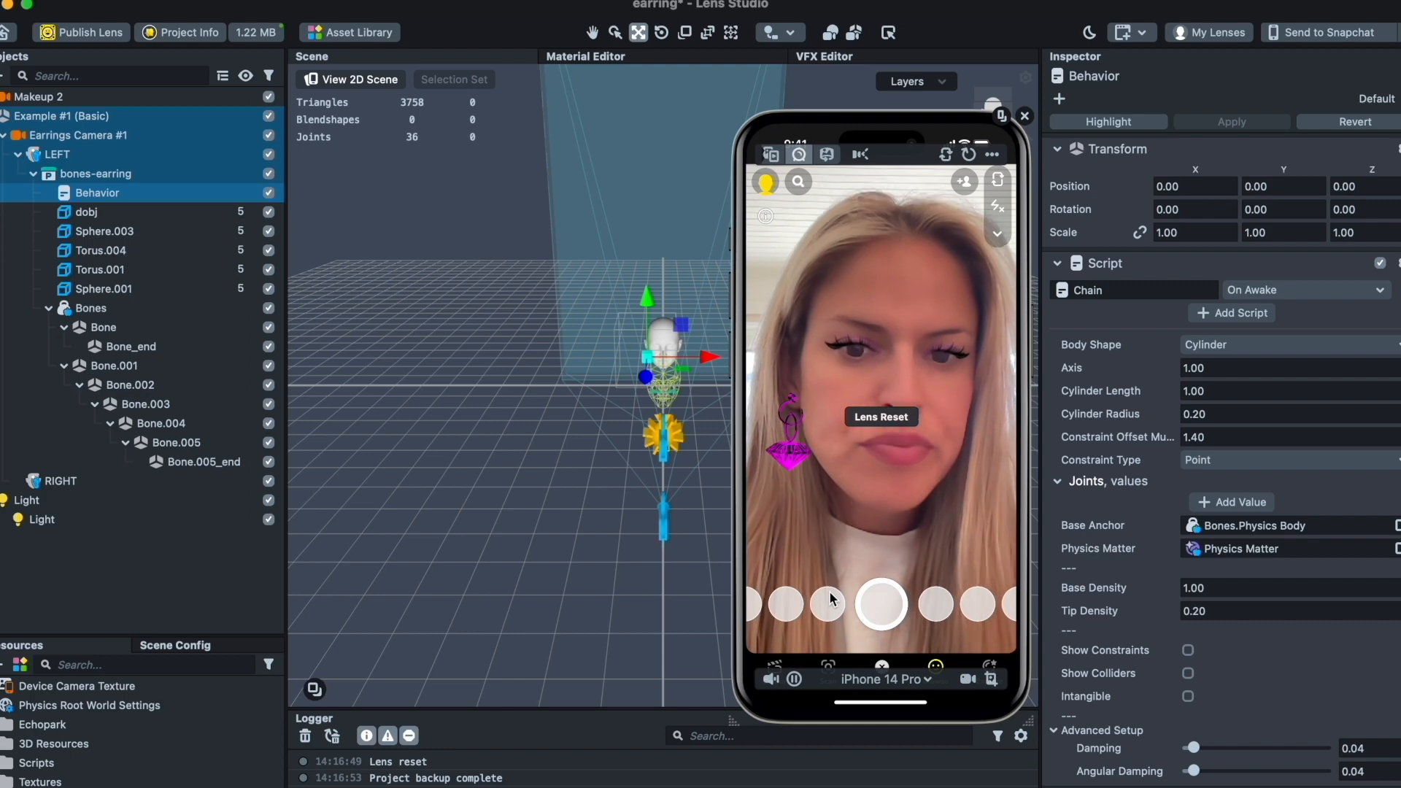
- Add four empty joint values to the Chain script on Behavior
{"action": "left_click", "coordinate": [1200, 502]}
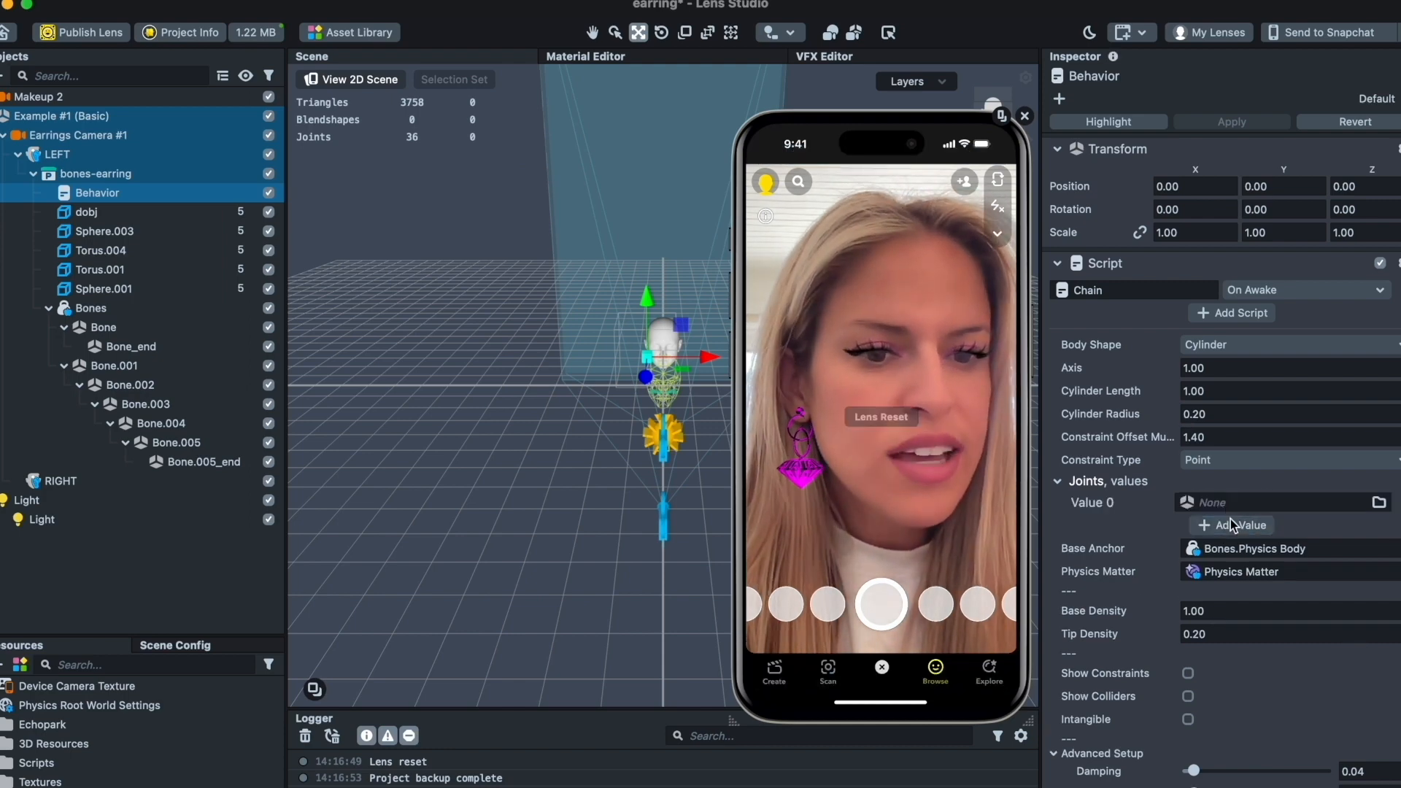
{"action": "left_click", "coordinate": [1240, 526]}
{"action": "left_click", "coordinate": [1246, 549]}
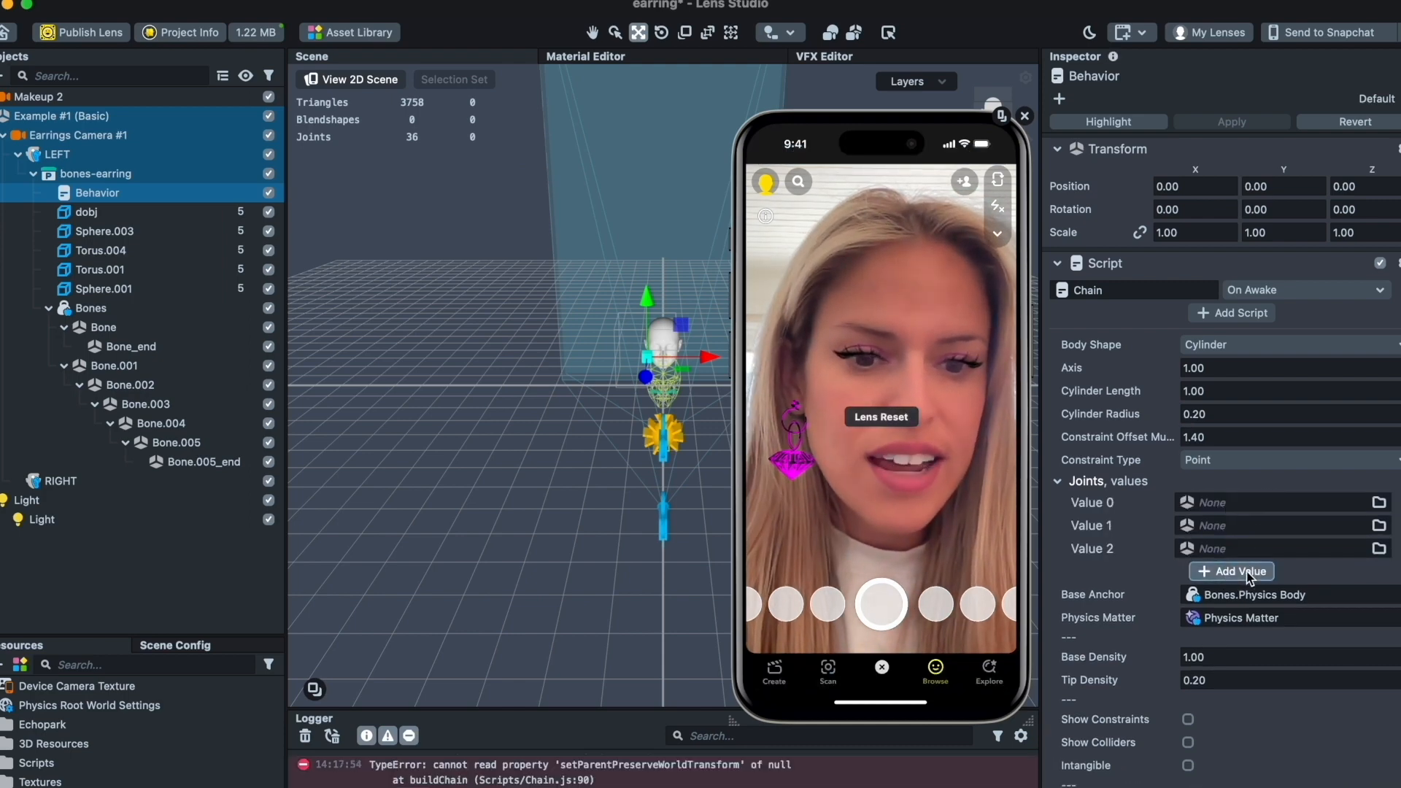
{"action": "left_click", "coordinate": [1246, 572]}
{"action": "left_click_drag", "start_coordinate": [646, 711], "coordinate": [646, 751]}
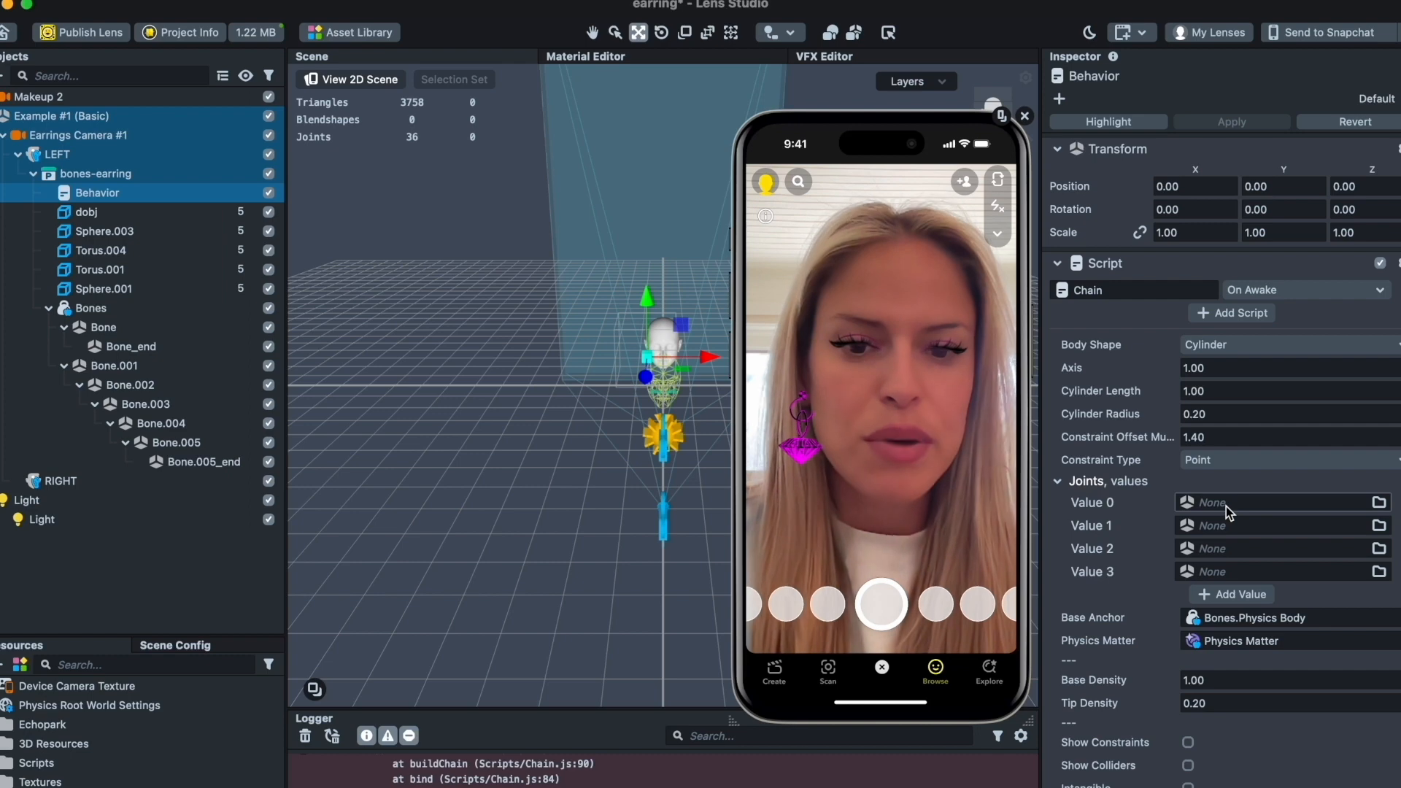
- Assign Bone.001 to the Chain script's joint Value 0, searching the scene objects for "bone"
{"action": "left_click", "coordinate": [1212, 503]}
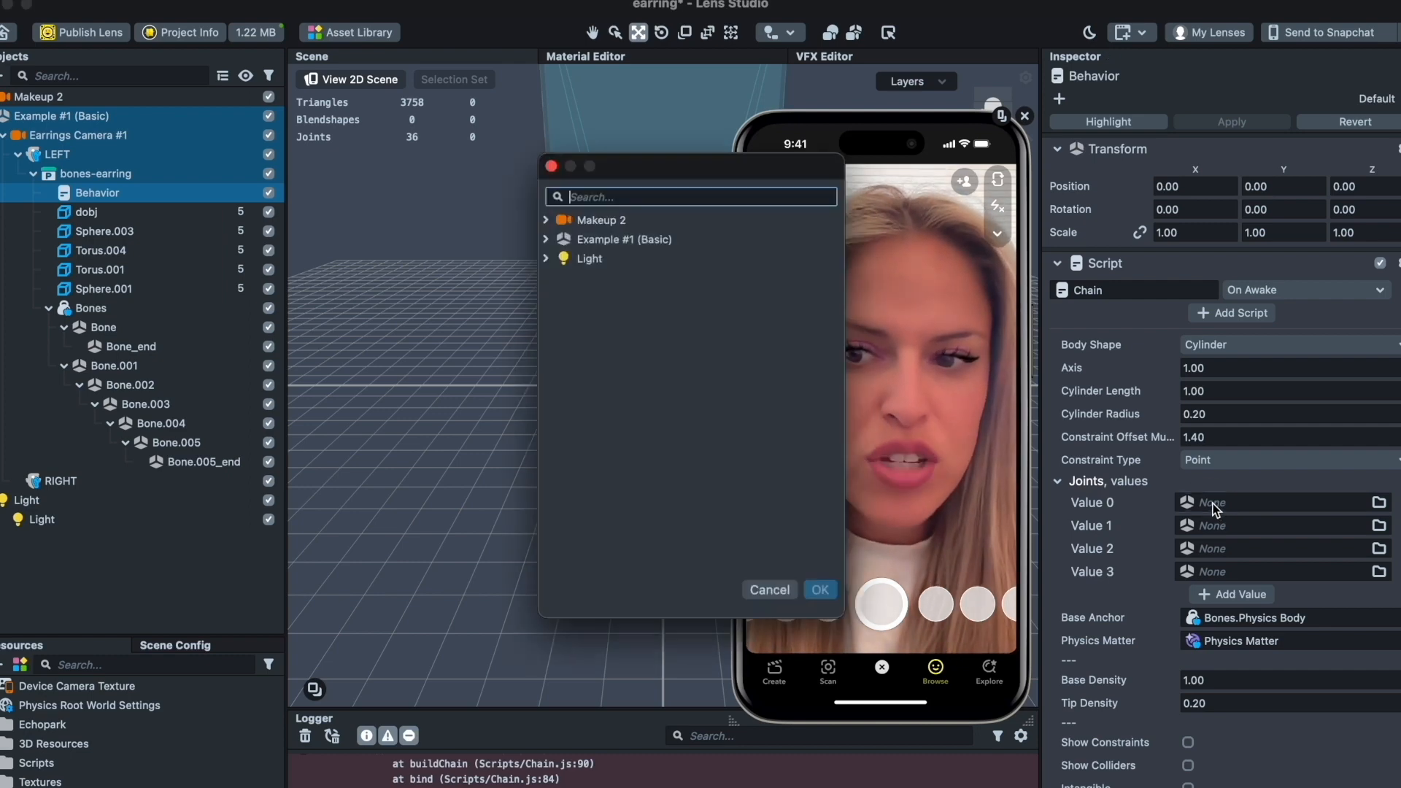
{"action": "left_click", "coordinate": [549, 251]}
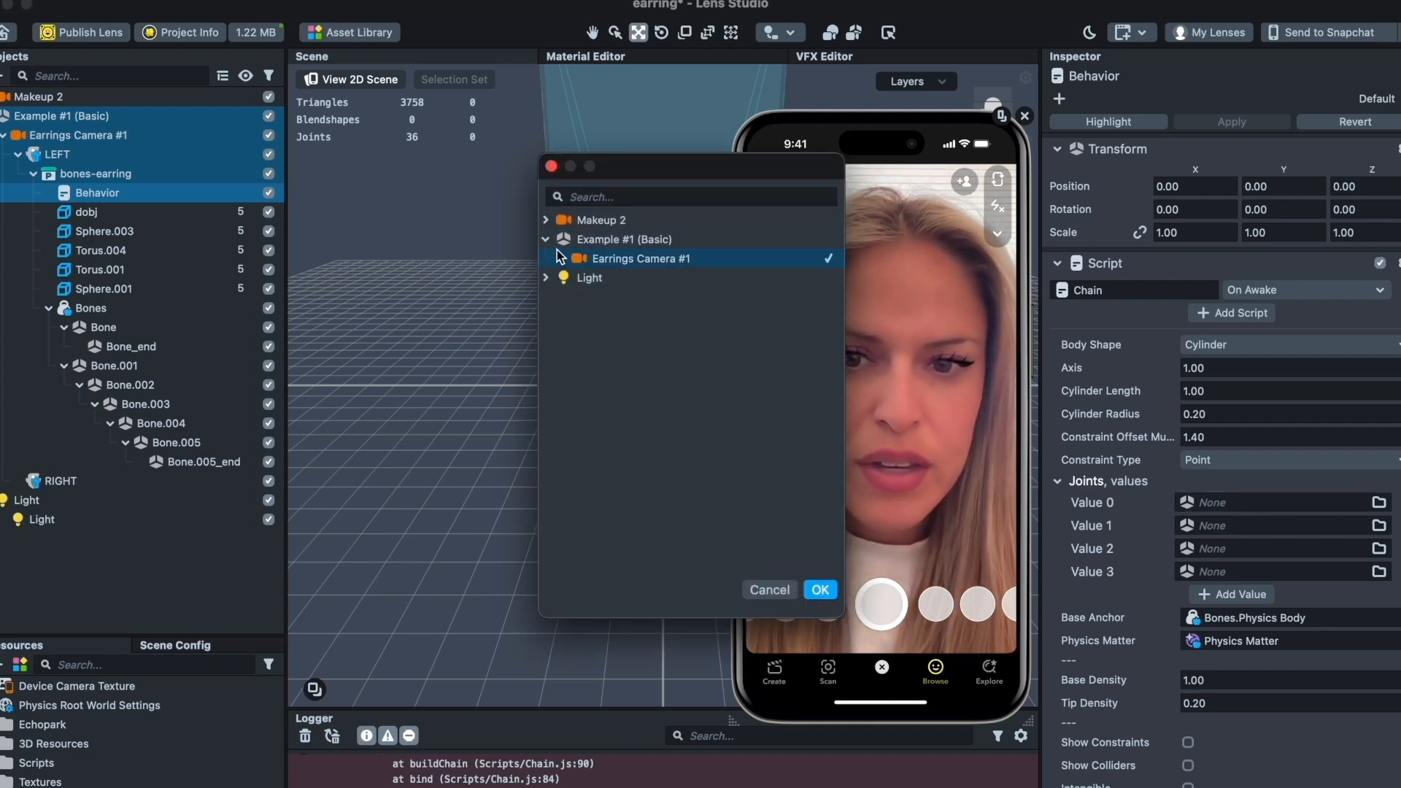
{"action": "left_click", "coordinate": [561, 259]}
{"action": "left_click", "coordinate": [612, 198]}
{"action": "type", "text": "bone"}
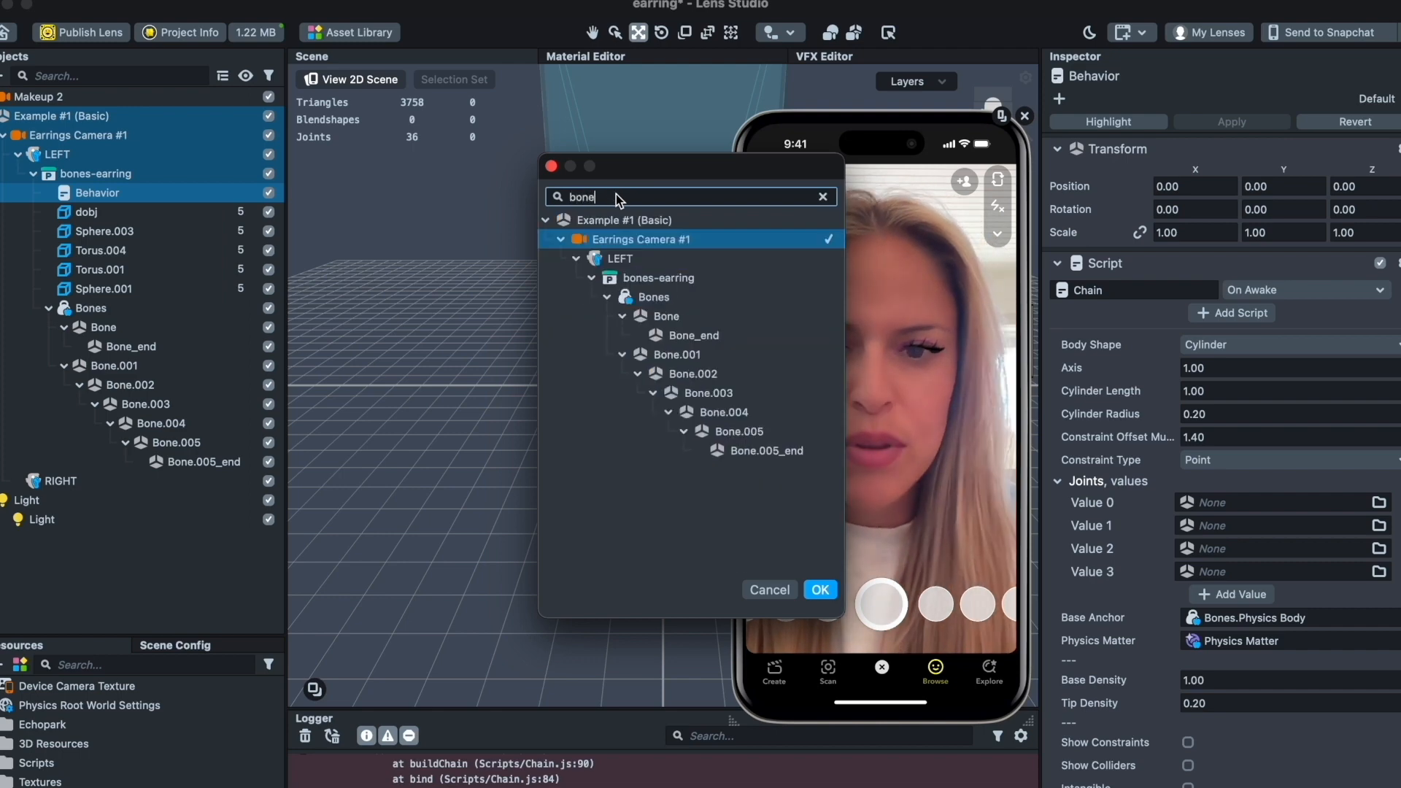
{"action": "double_click", "coordinate": [698, 355]}
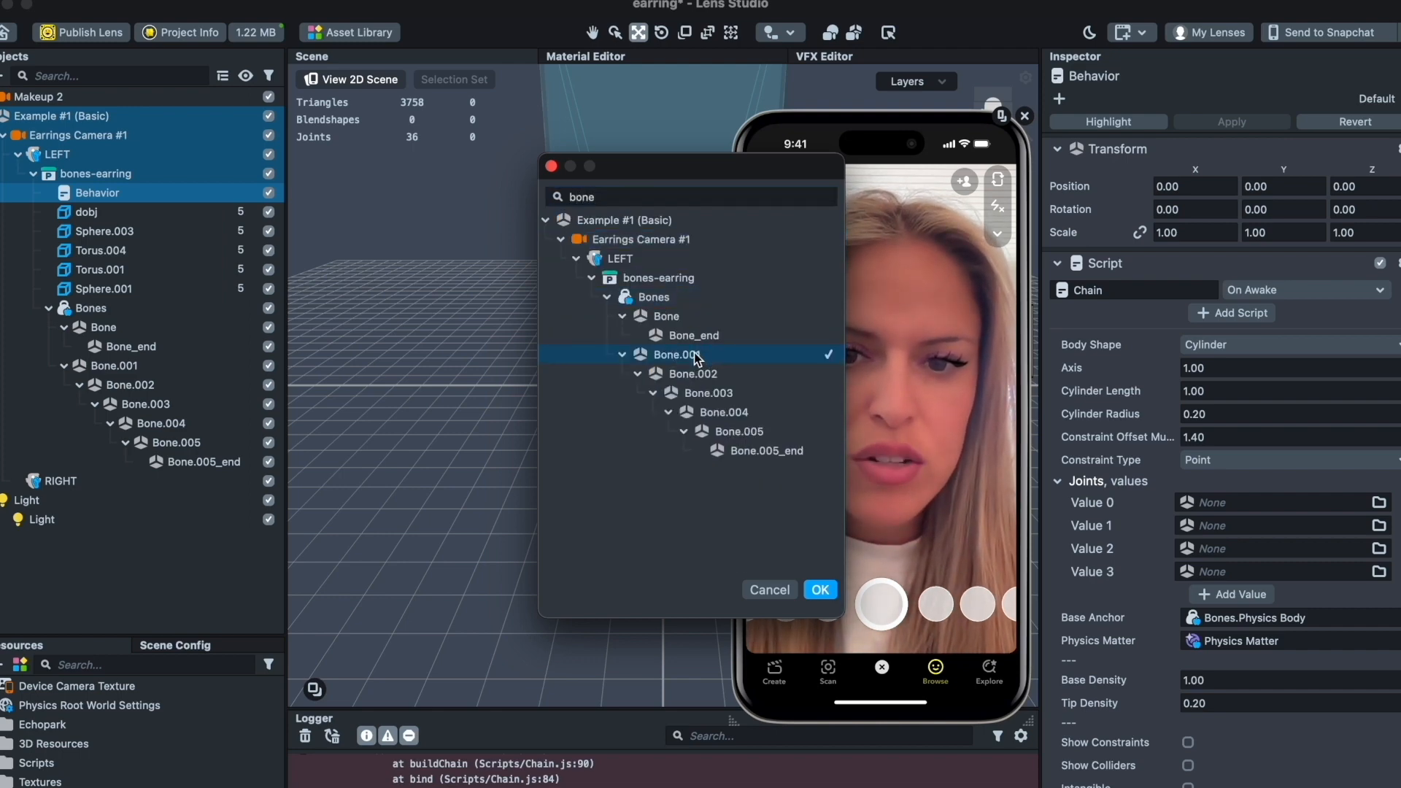
- Assign Bone.002 to joint Value 1 and Bone.003 to joint Value 2 of the Chain script
{"action": "left_click", "coordinate": [1208, 527]}
{"action": "type", "text": "bo"}
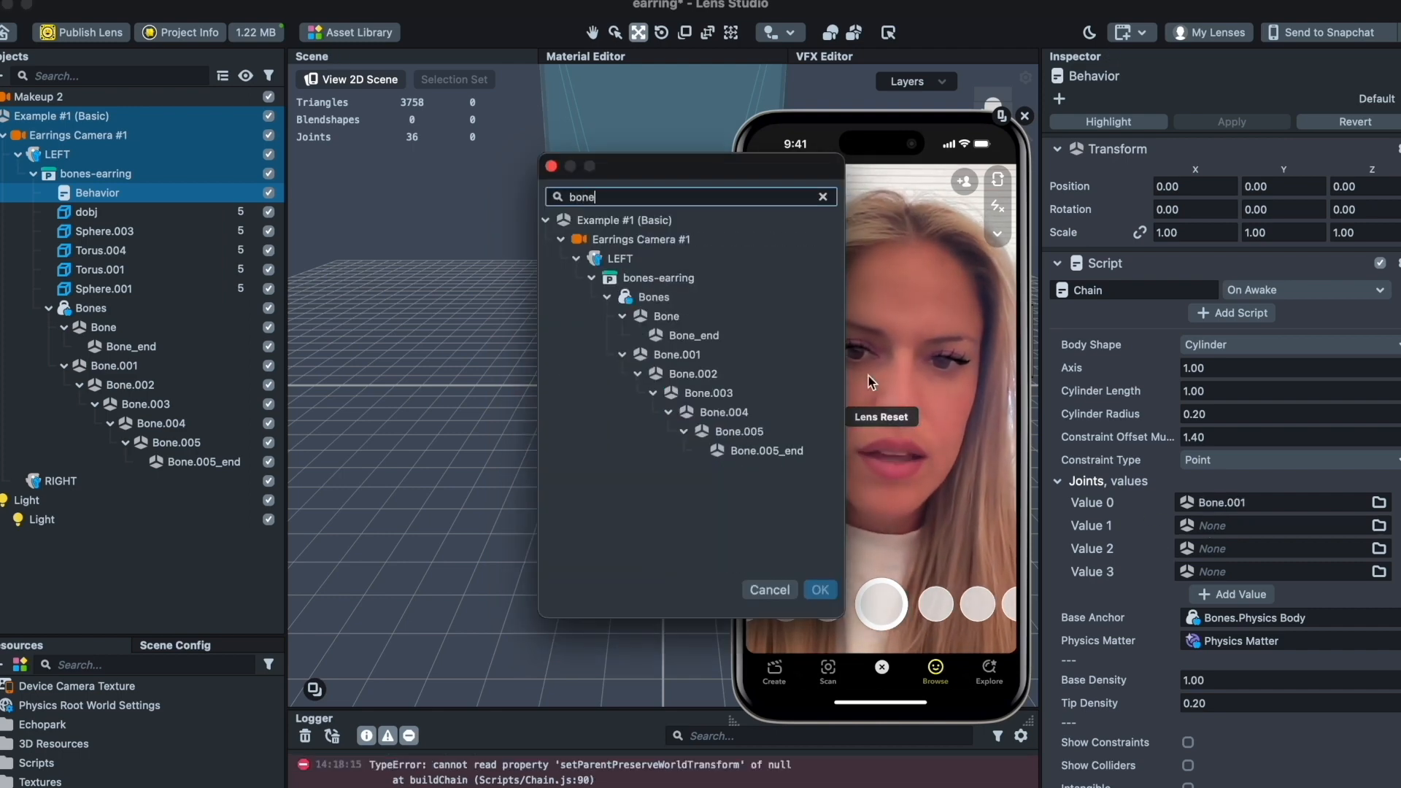
{"action": "double_click", "coordinate": [731, 376]}
{"action": "left_click", "coordinate": [1244, 551]}
{"action": "type", "text": "bone"}
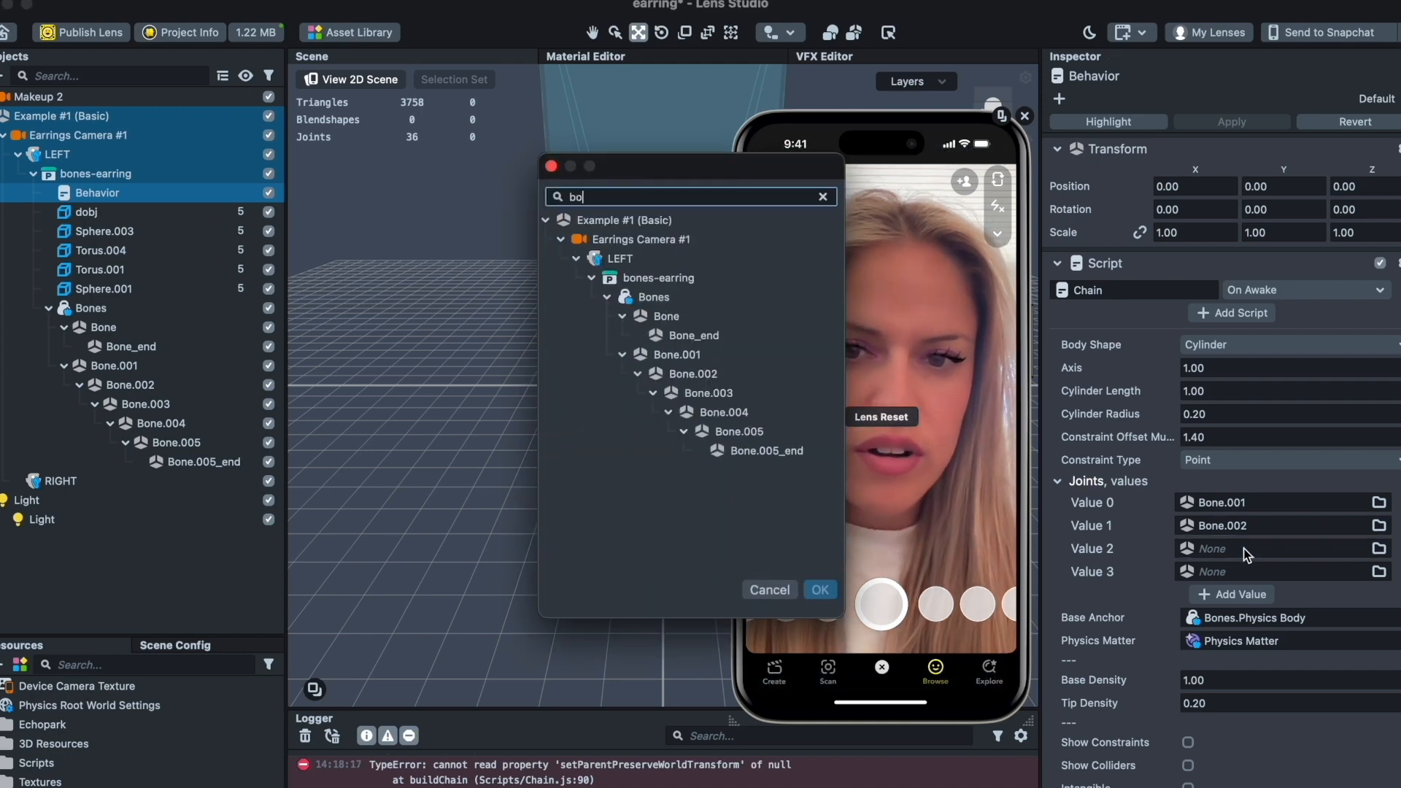
{"action": "double_click", "coordinate": [766, 391]}
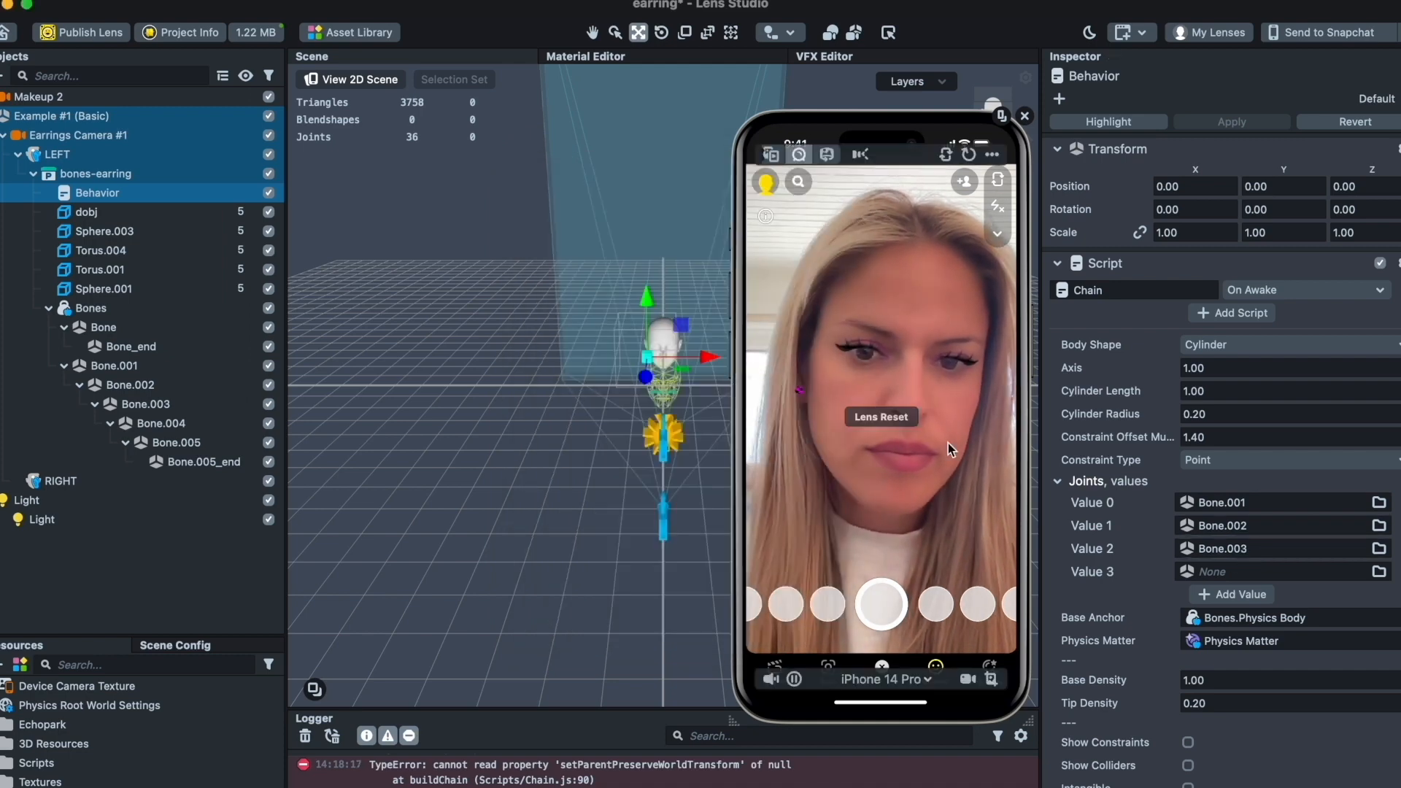
- Assign Bone.004 to joint Value 3, and add a fifth joint value holding Bone.005
{"action": "left_click", "coordinate": [1245, 570]}
{"action": "left_click", "coordinate": [746, 411]}
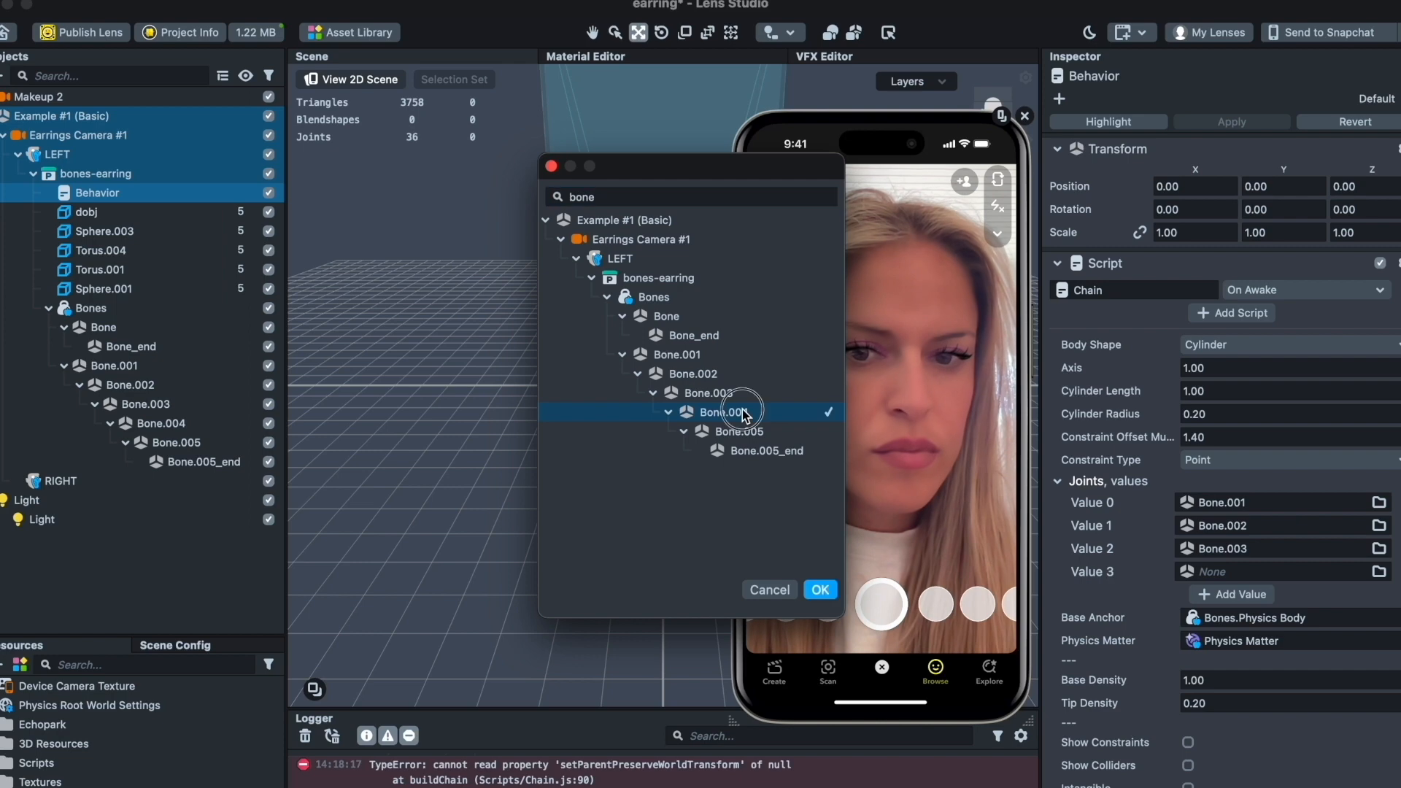
{"action": "double_click", "coordinate": [743, 410]}
{"action": "left_click", "coordinate": [1238, 595]}
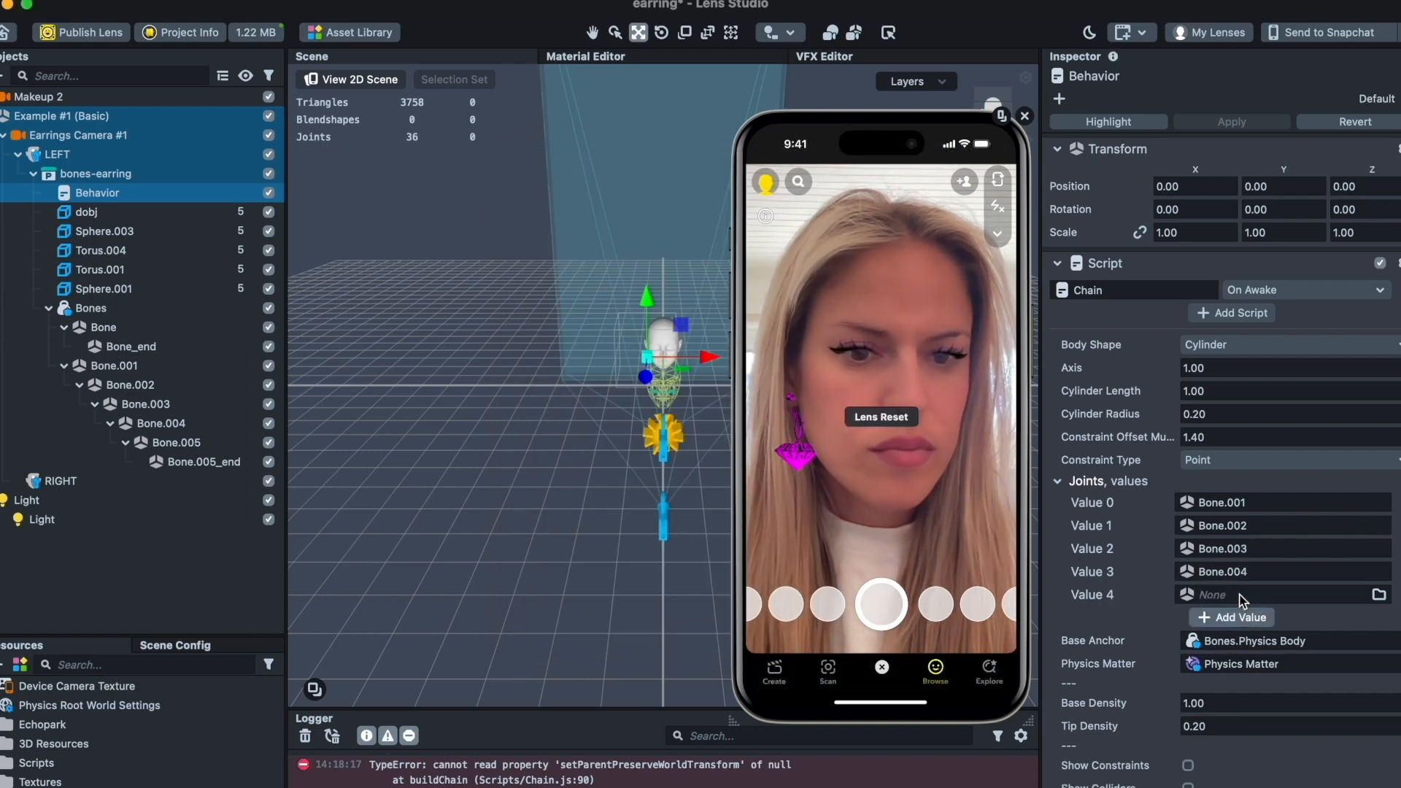
{"action": "left_click", "coordinate": [1238, 595]}
{"action": "type", "text": "bone"}
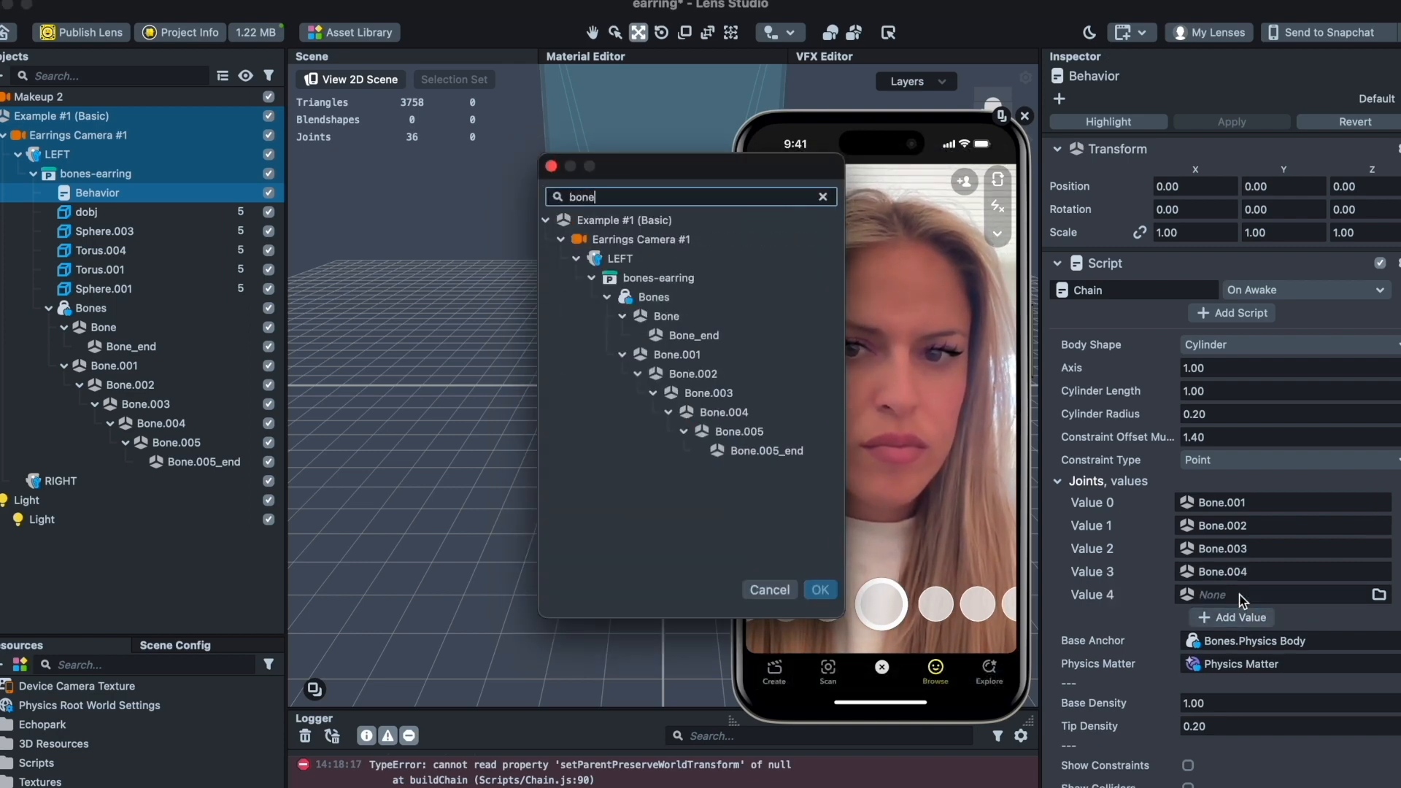
{"action": "double_click", "coordinate": [787, 438]}
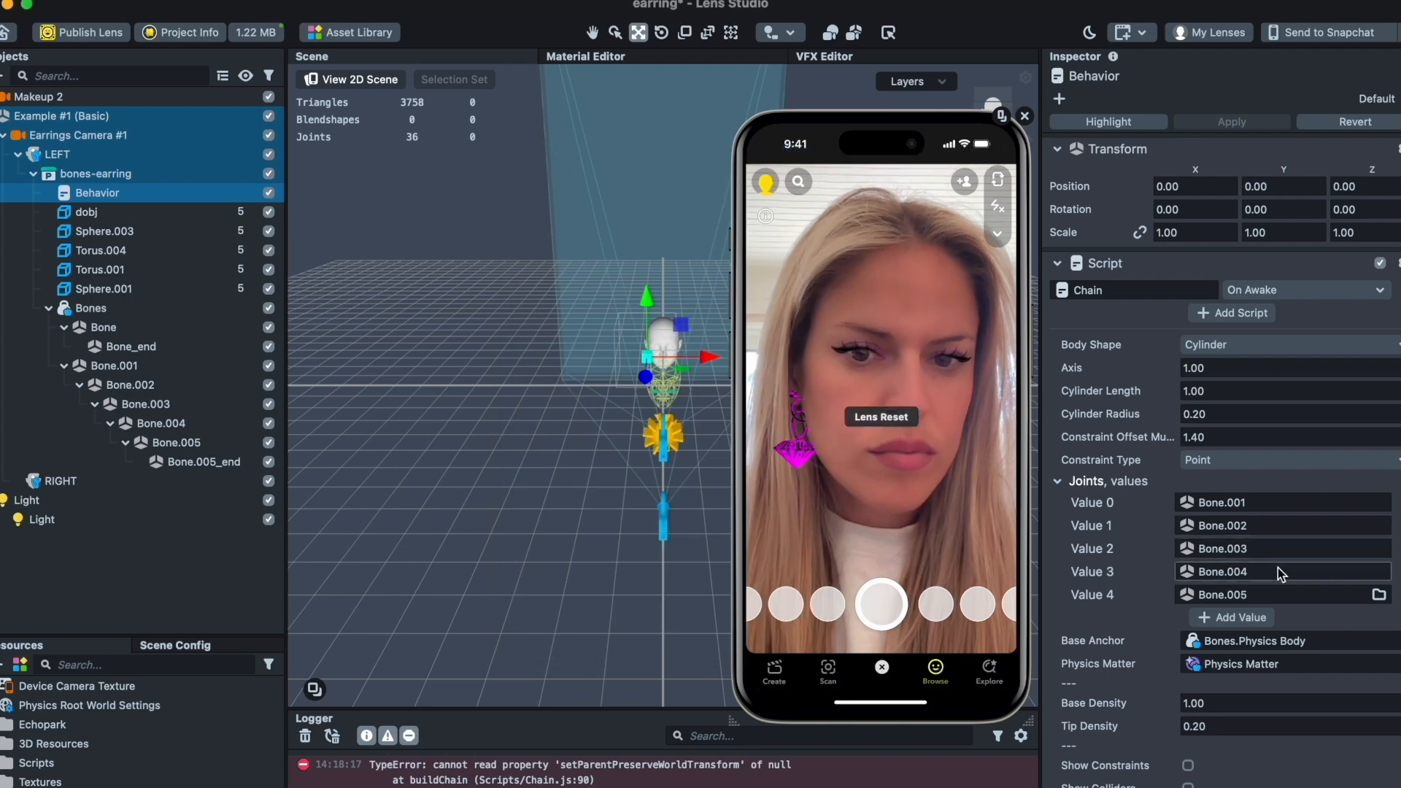
- Add a sixth joint value to the Chain script and assign Bone.005_end to it
{"action": "left_click", "coordinate": [1240, 614]}
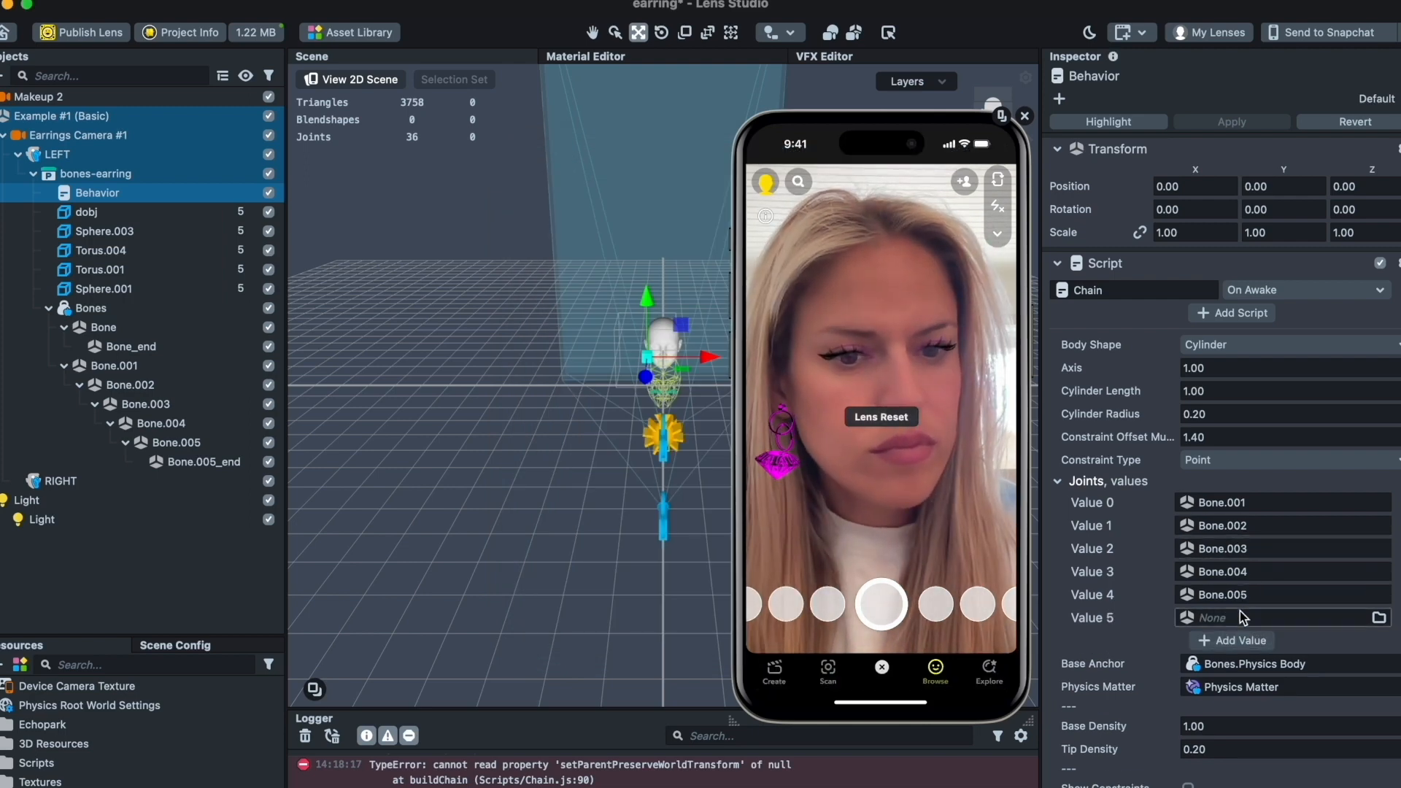
{"action": "left_click", "coordinate": [1228, 618]}
{"action": "double_click", "coordinate": [766, 450]}
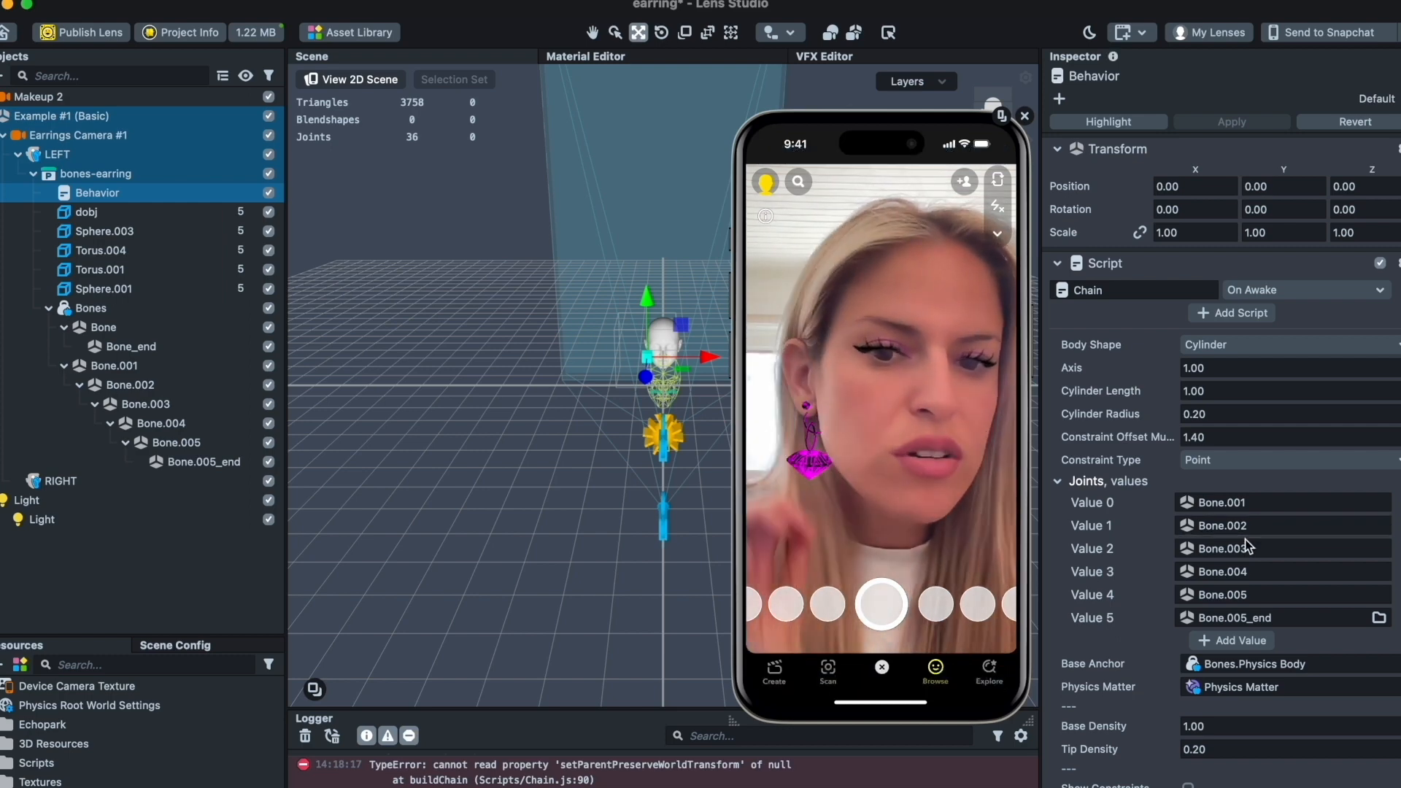
- Try the chain without the Bone.005_end joint by resetting the lens preview, and undo the removal
{"action": "left_click", "coordinate": [1379, 617]}
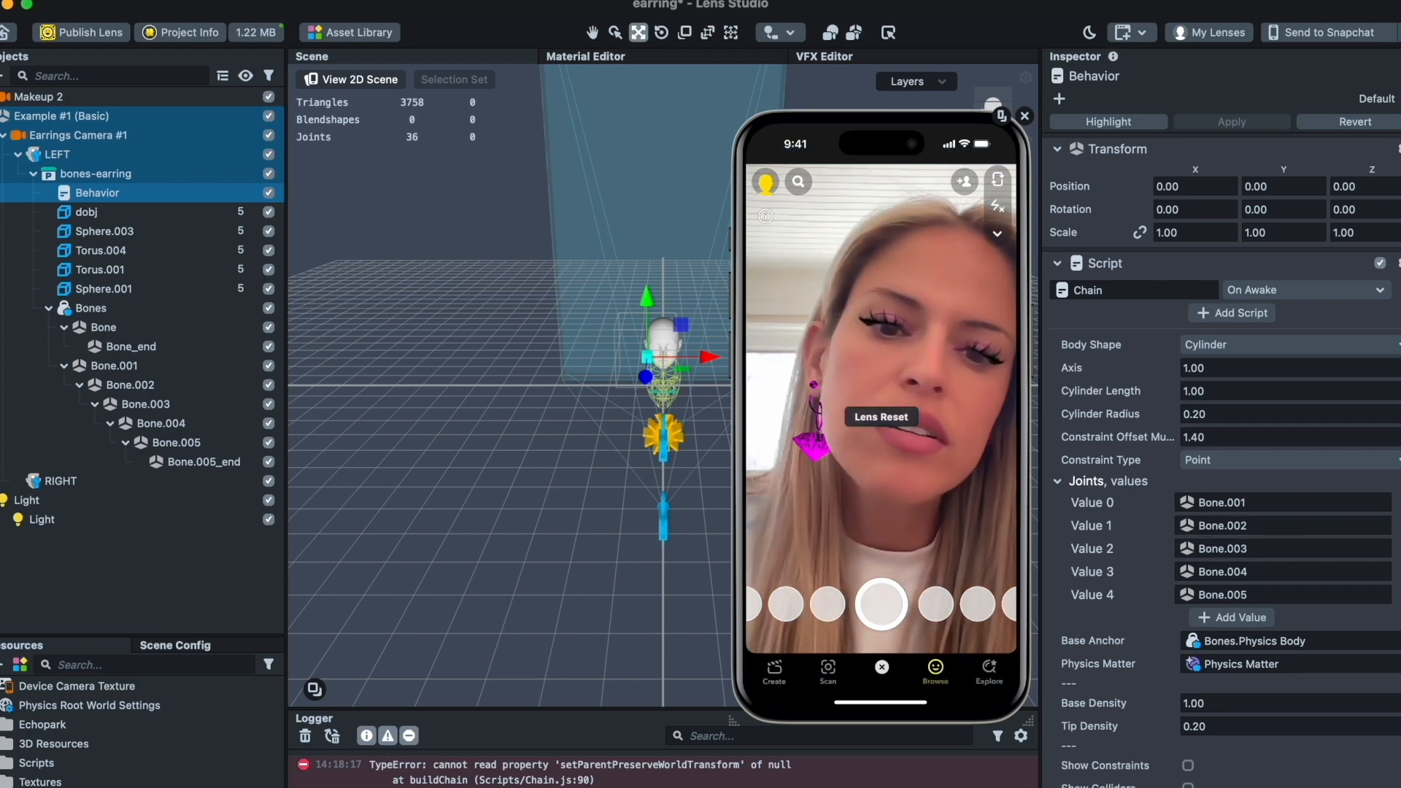
{"action": "left_click", "coordinate": [971, 156]}
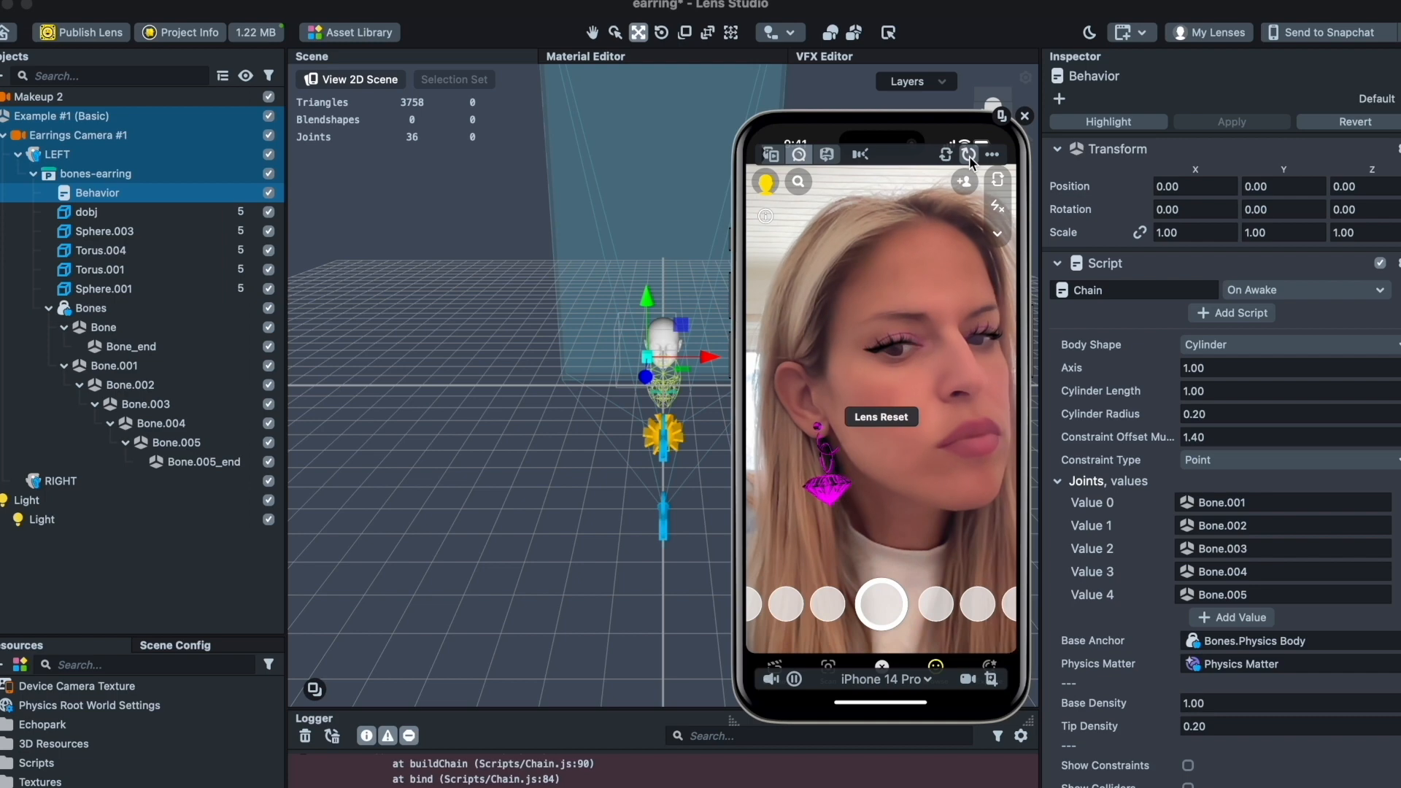
{"action": "key", "text": "super+z"}
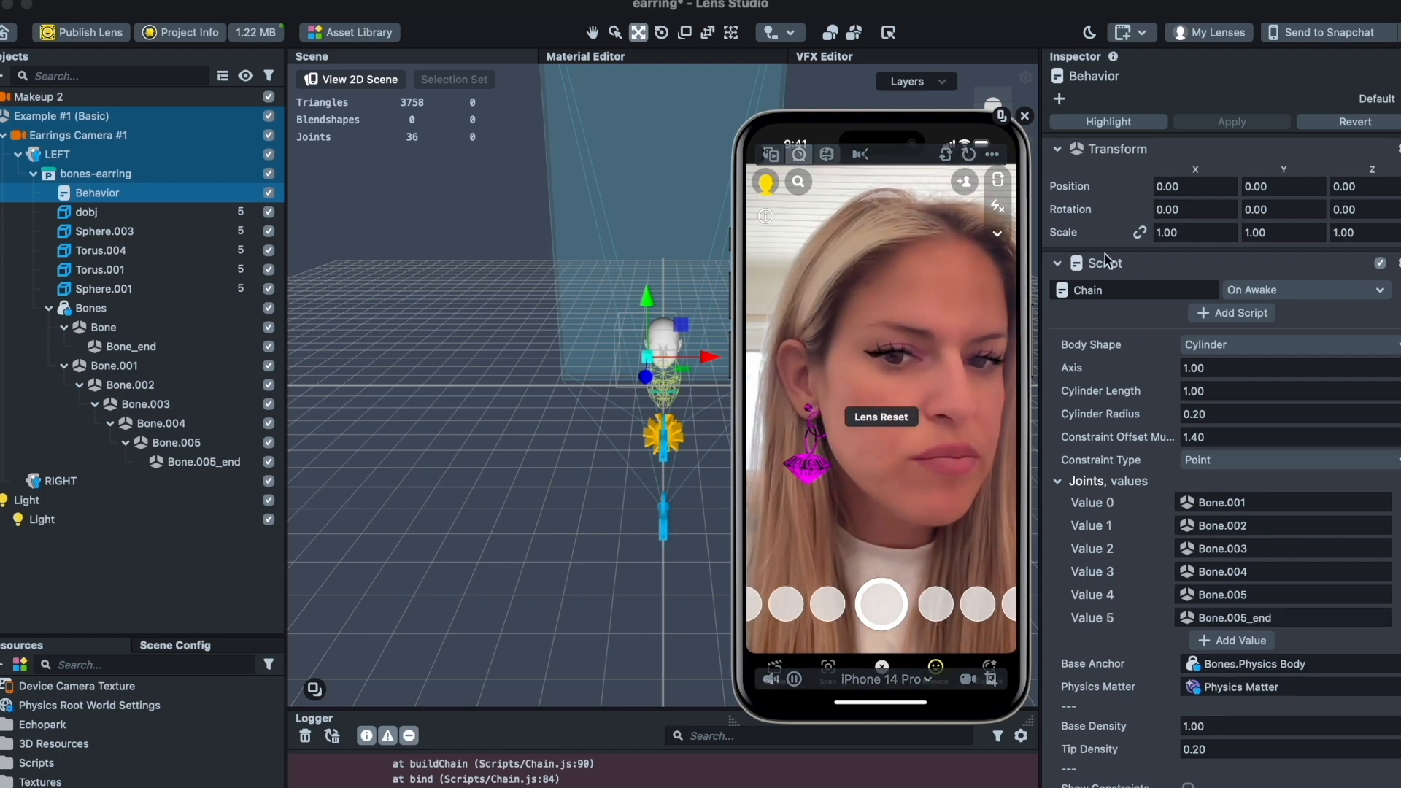
- Try the Sphere body shape on the Chain script and return it to Cylinder
{"action": "left_click", "coordinate": [1230, 342]}
{"action": "left_click", "coordinate": [1236, 329]}
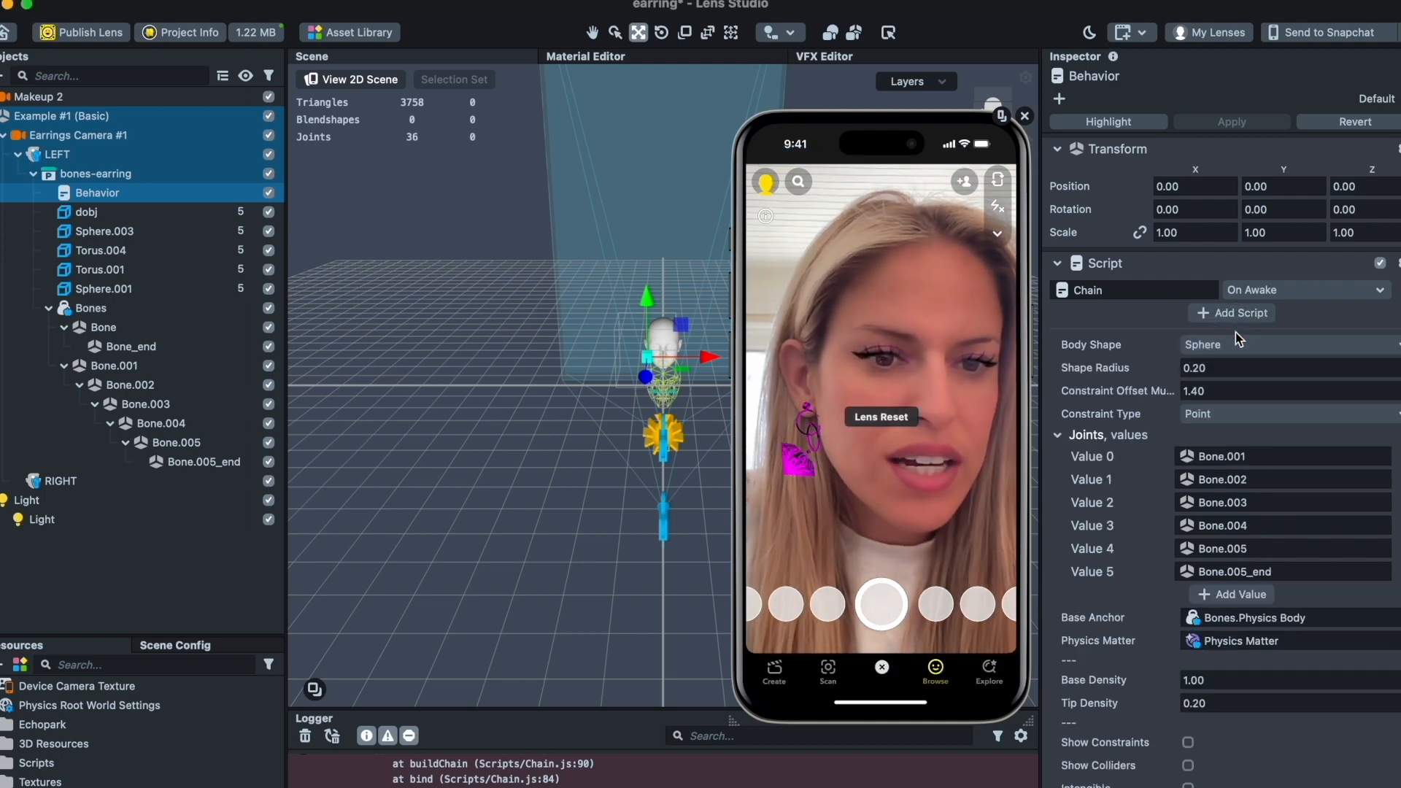
{"action": "left_click", "coordinate": [1232, 343]}
{"action": "left_click", "coordinate": [1226, 368]}
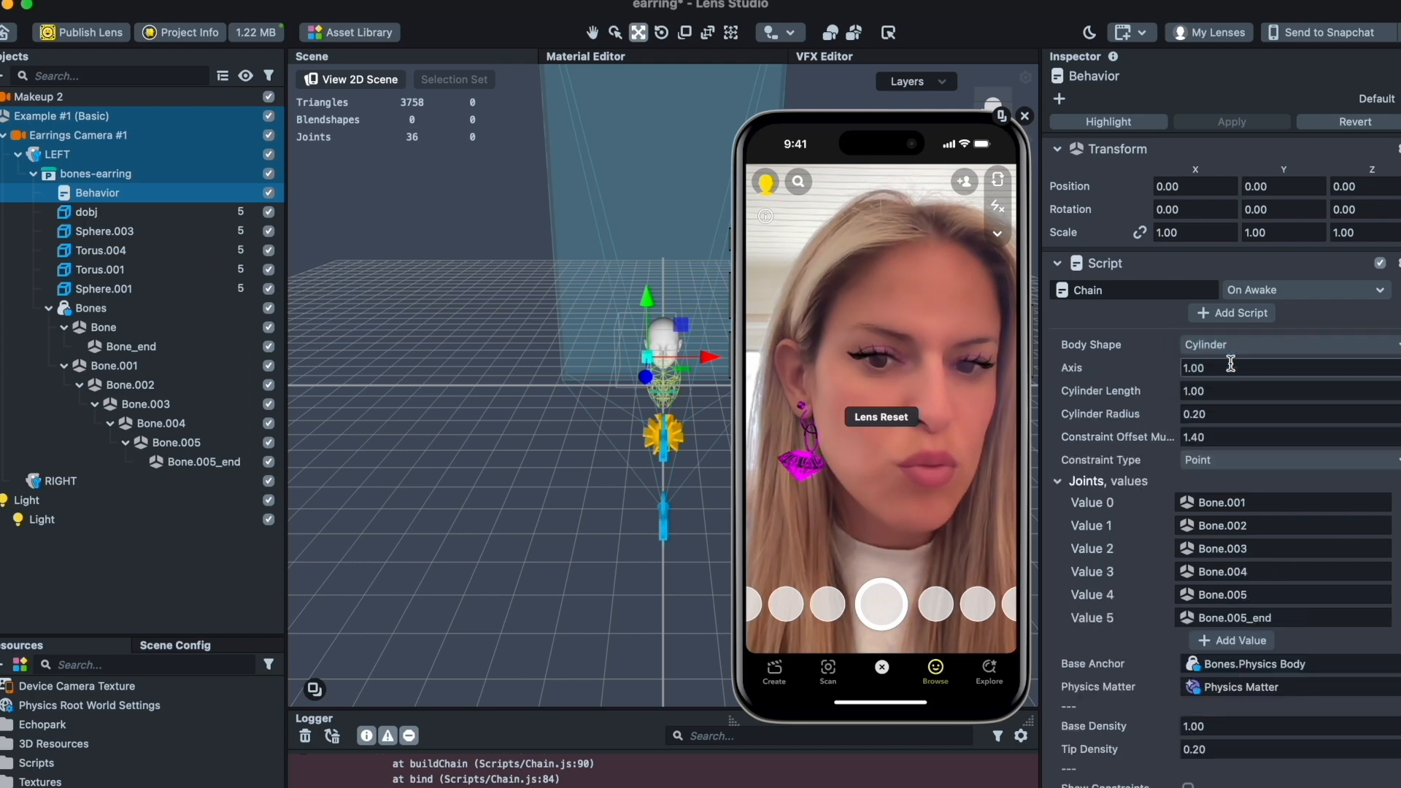
- Try the Chain script's constraint type options, ending on Point
{"action": "left_click", "coordinate": [1238, 459]}
{"action": "left_click", "coordinate": [1240, 485]}
{"action": "left_click", "coordinate": [1236, 457]}
{"action": "left_click", "coordinate": [1240, 442]}
{"action": "left_click", "coordinate": [1057, 482]}
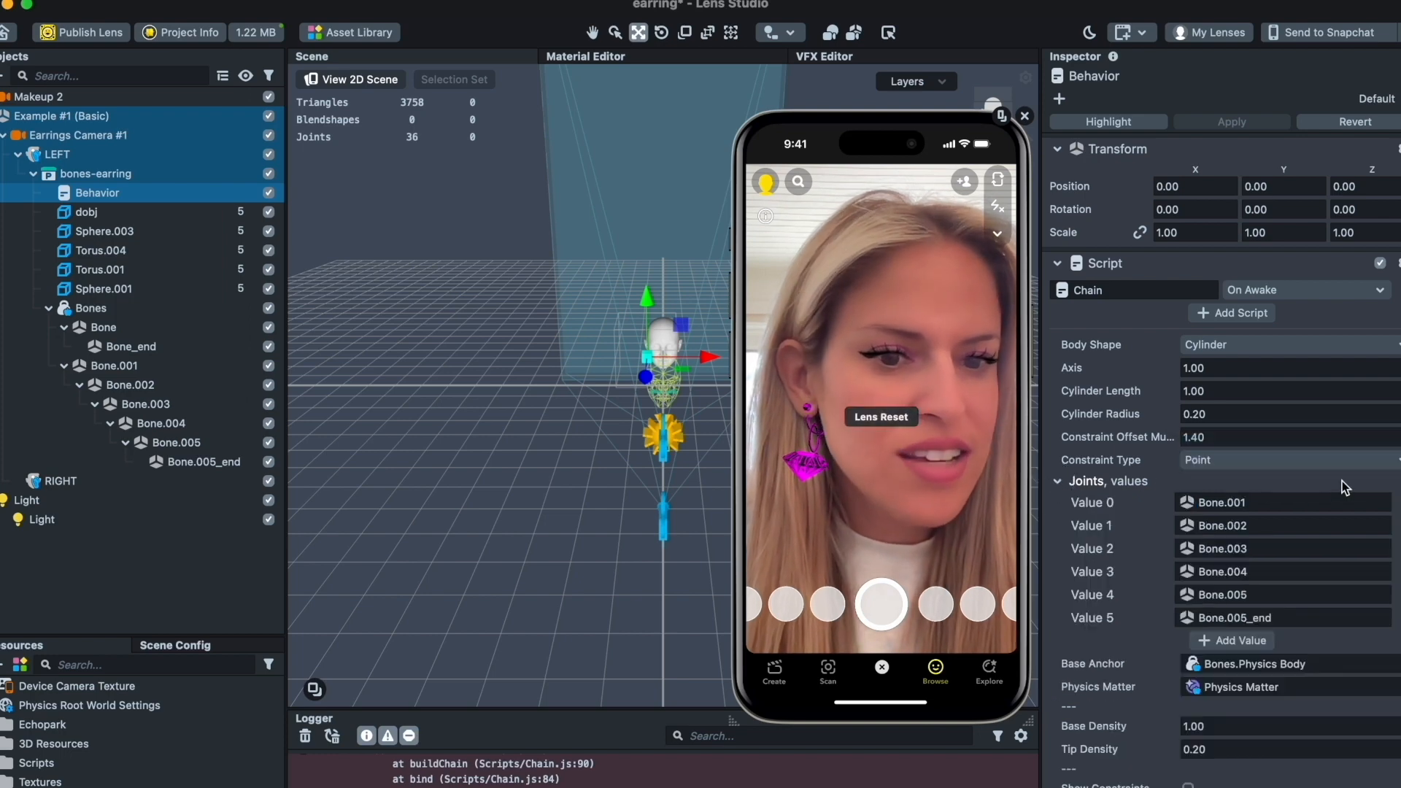
- Remove Bone.001 from the Chain script's joints so the list starts at Bone.002
{"action": "left_click", "coordinate": [1393, 502]}
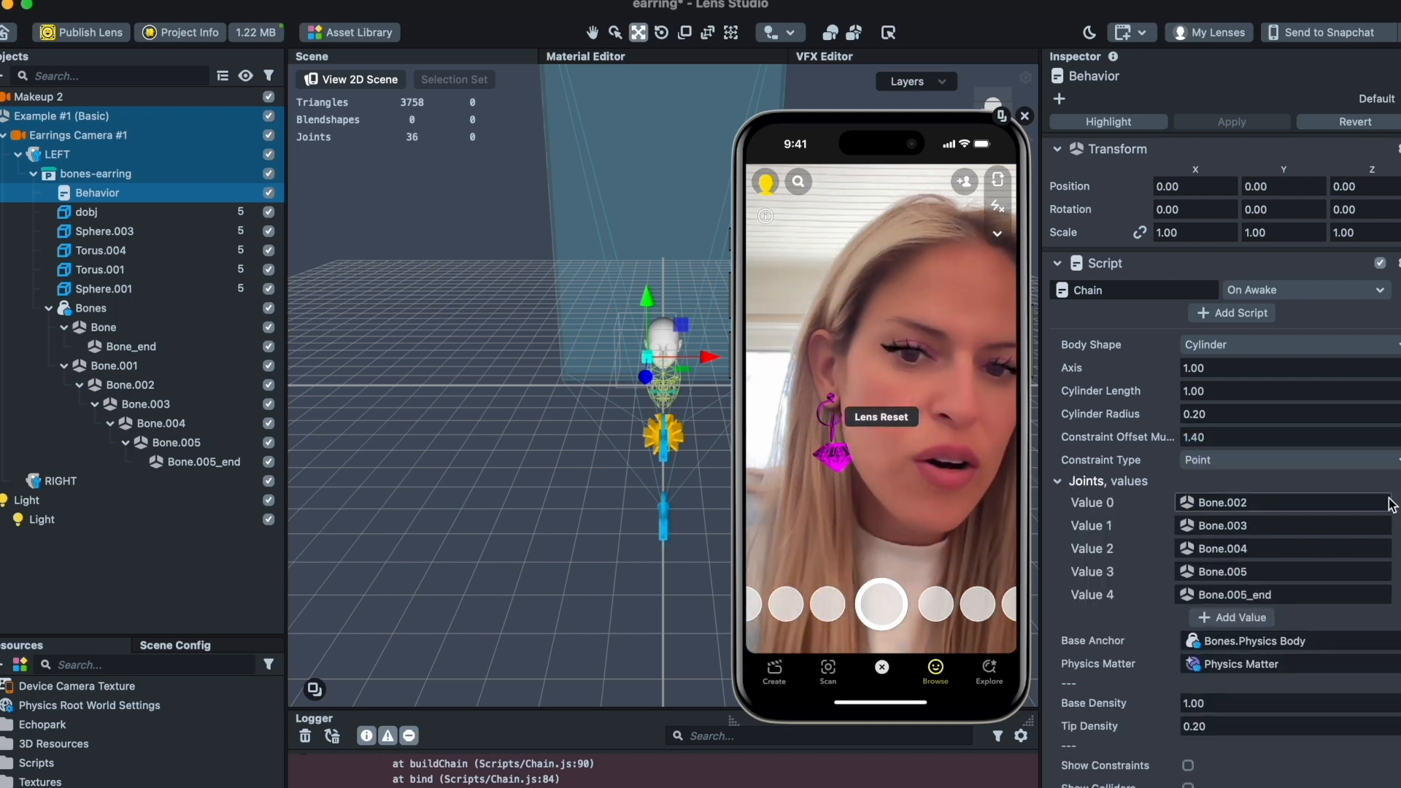
{"action": "key", "text": "super+z"}
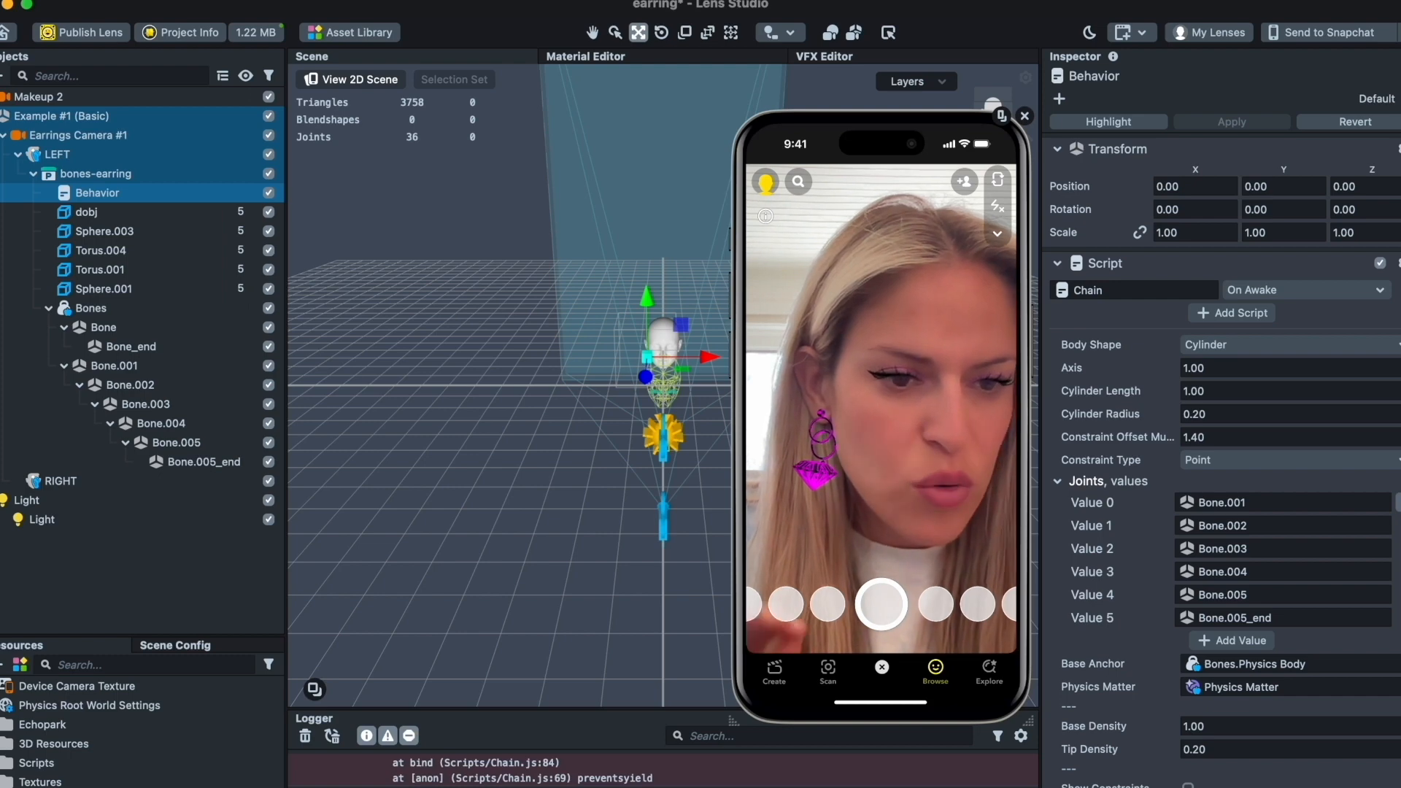
{"action": "left_click", "coordinate": [1398, 502]}
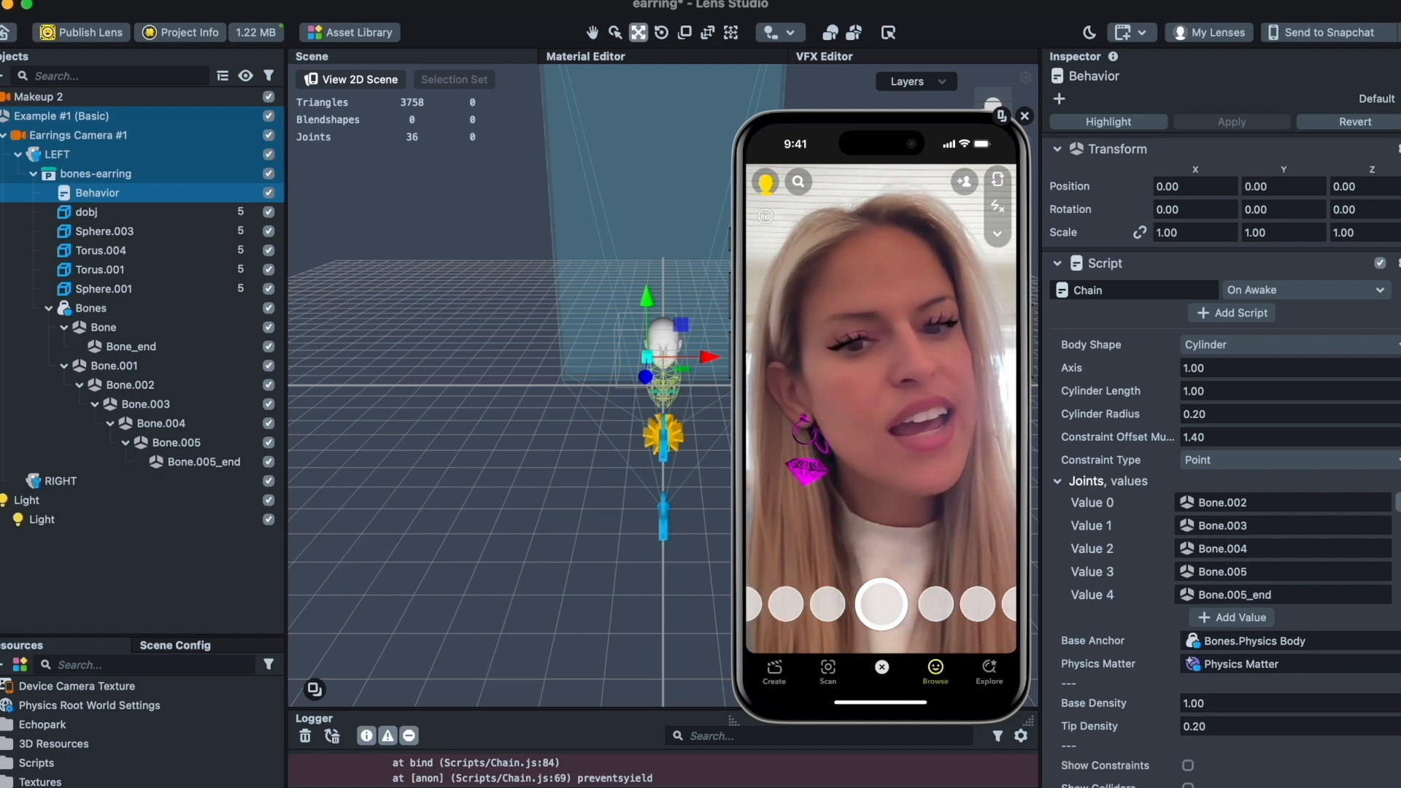
- Turn on the display of the chain's constraints and colliders in the preview
{"action": "left_click", "coordinate": [1203, 390]}
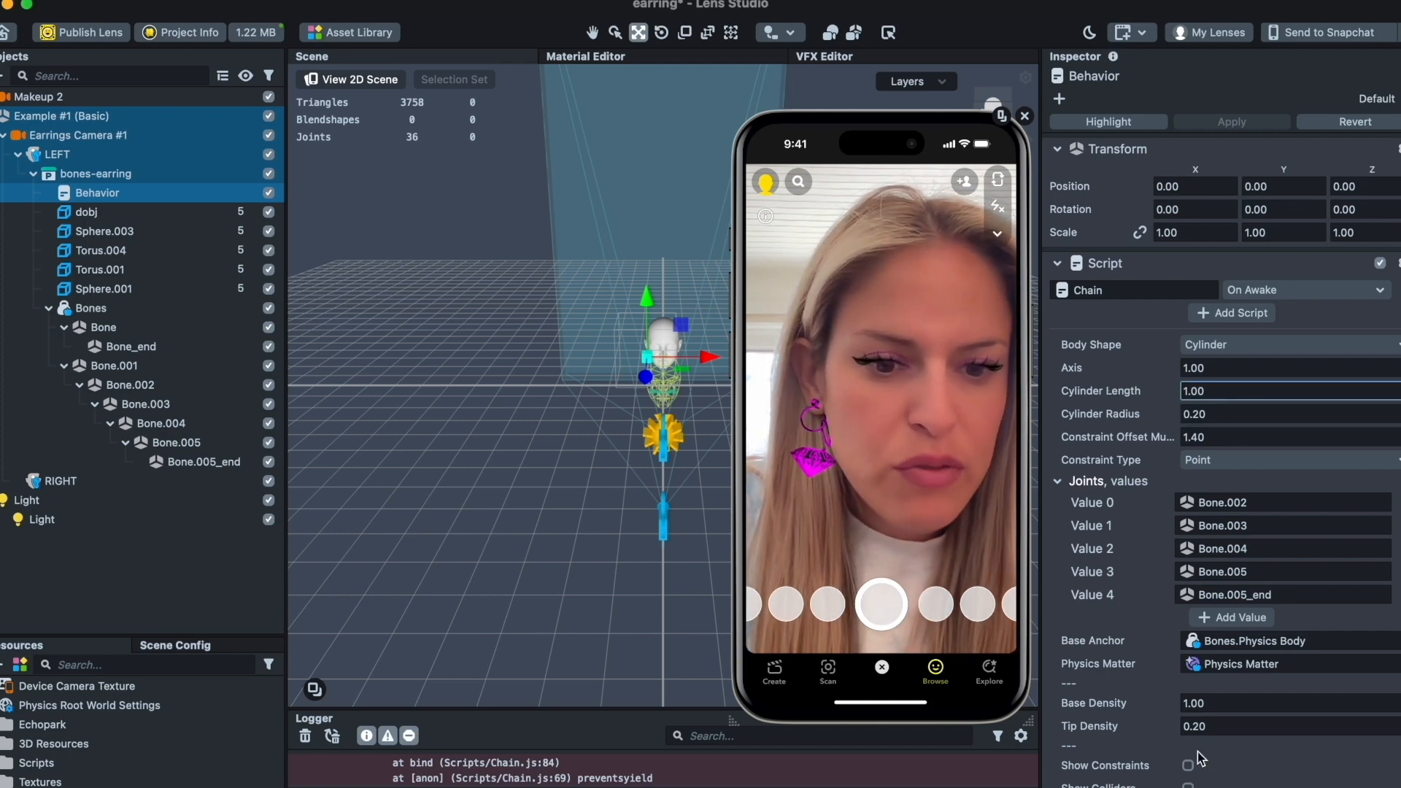
{"action": "scroll", "coordinate": [1189, 706], "scroll_direction": "down", "scroll_amount": 2}
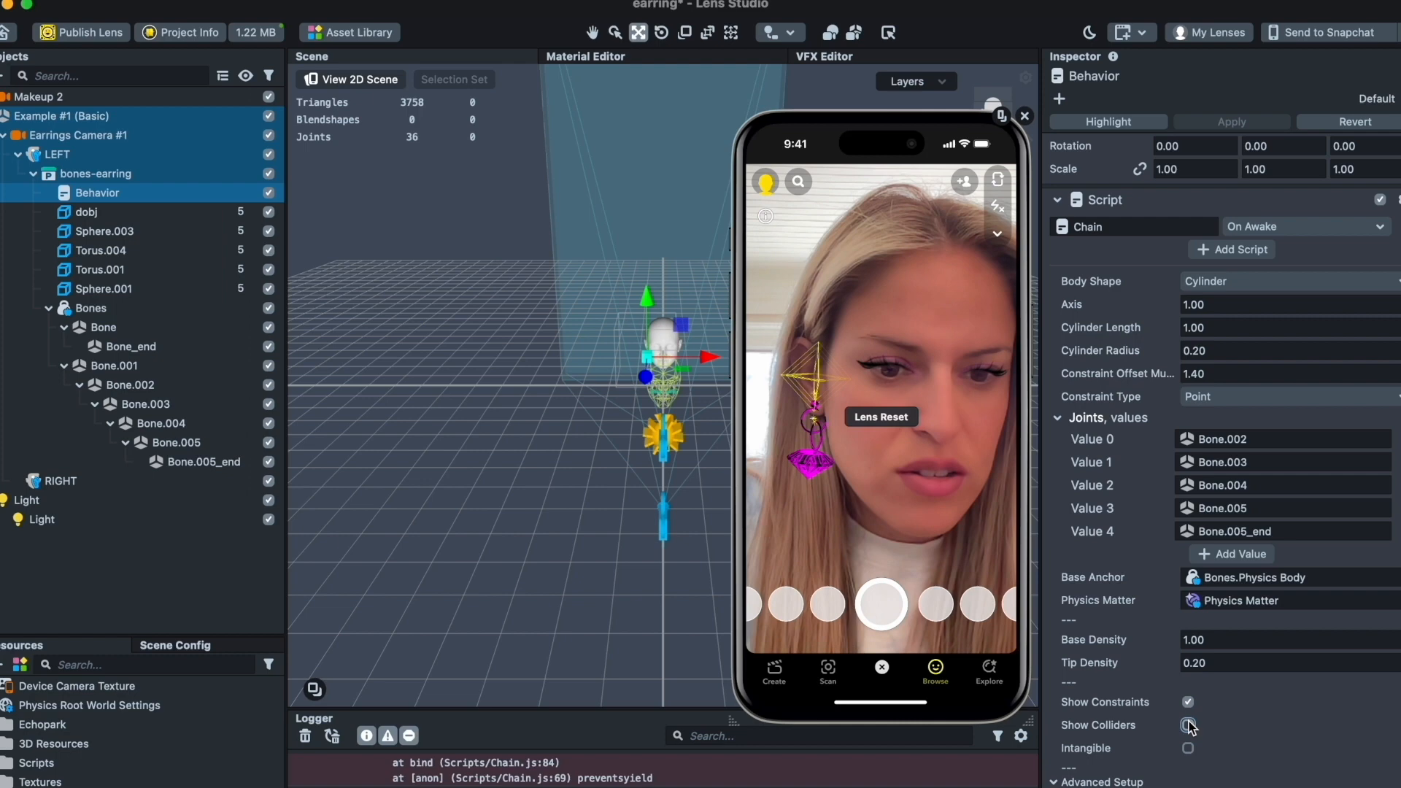
{"action": "scroll", "coordinate": [1255, 554], "scroll_direction": "up", "scroll_amount": 1}
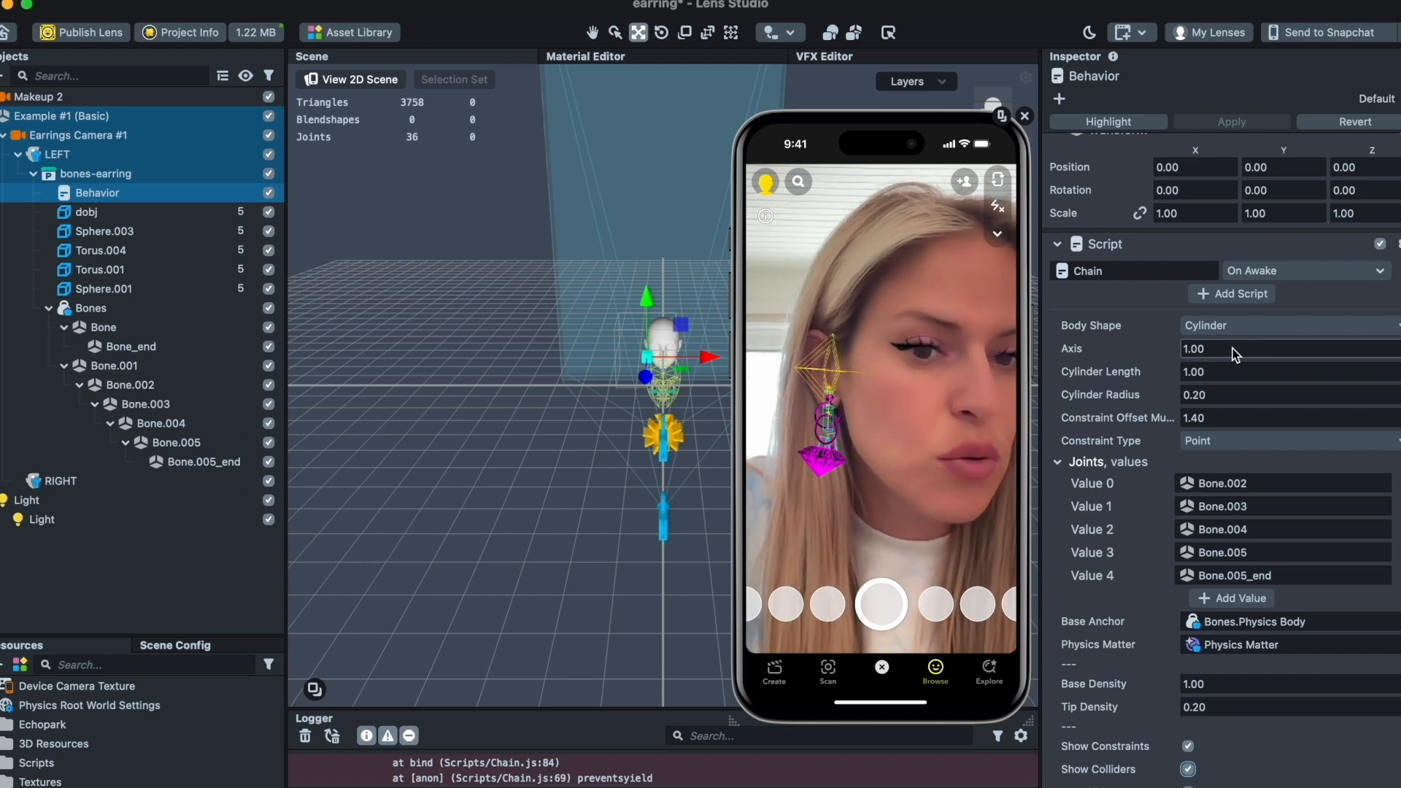
- Set the chain's cylinder length to 0.1 and turn off the constraint and collider display
{"action": "left_click", "coordinate": [1223, 371]}
{"action": "type", "text": "0.1"}
{"action": "key", "text": "Return"}
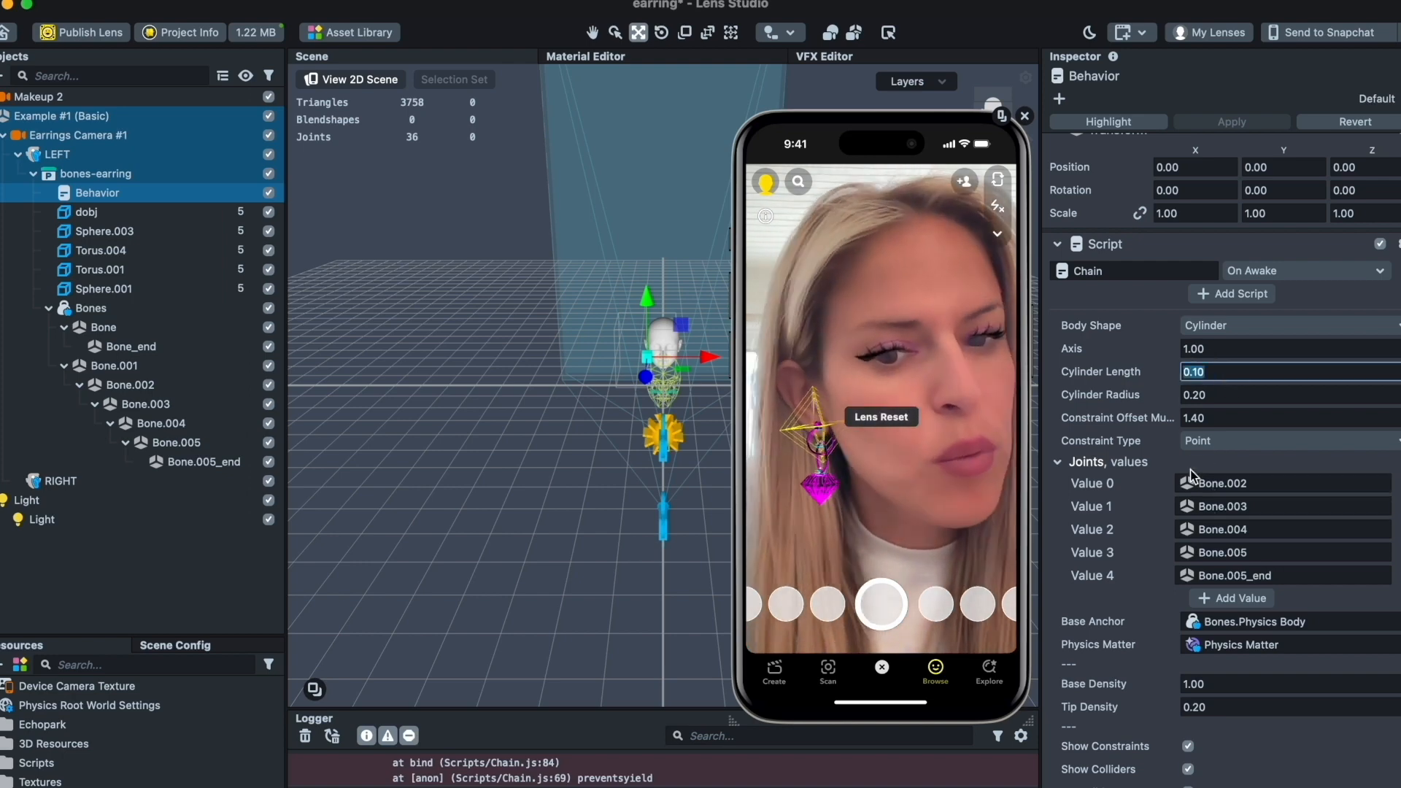
{"action": "left_click", "coordinate": [1188, 746]}
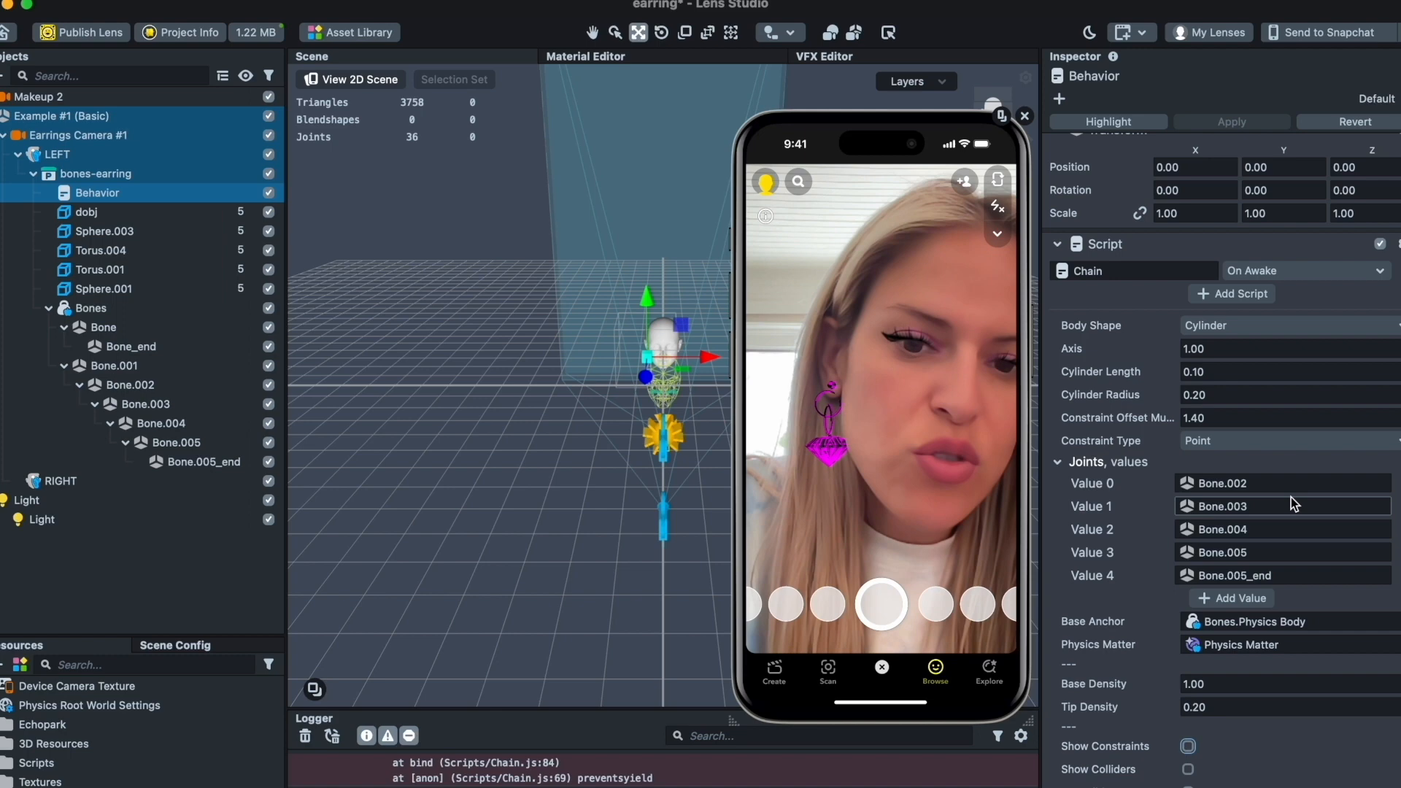
- Try cylinder radius values of 1 and 0.1 on the Chain script
{"action": "double_click", "coordinate": [1215, 402]}
{"action": "type", "text": "1"}
{"action": "key", "text": "Return"}
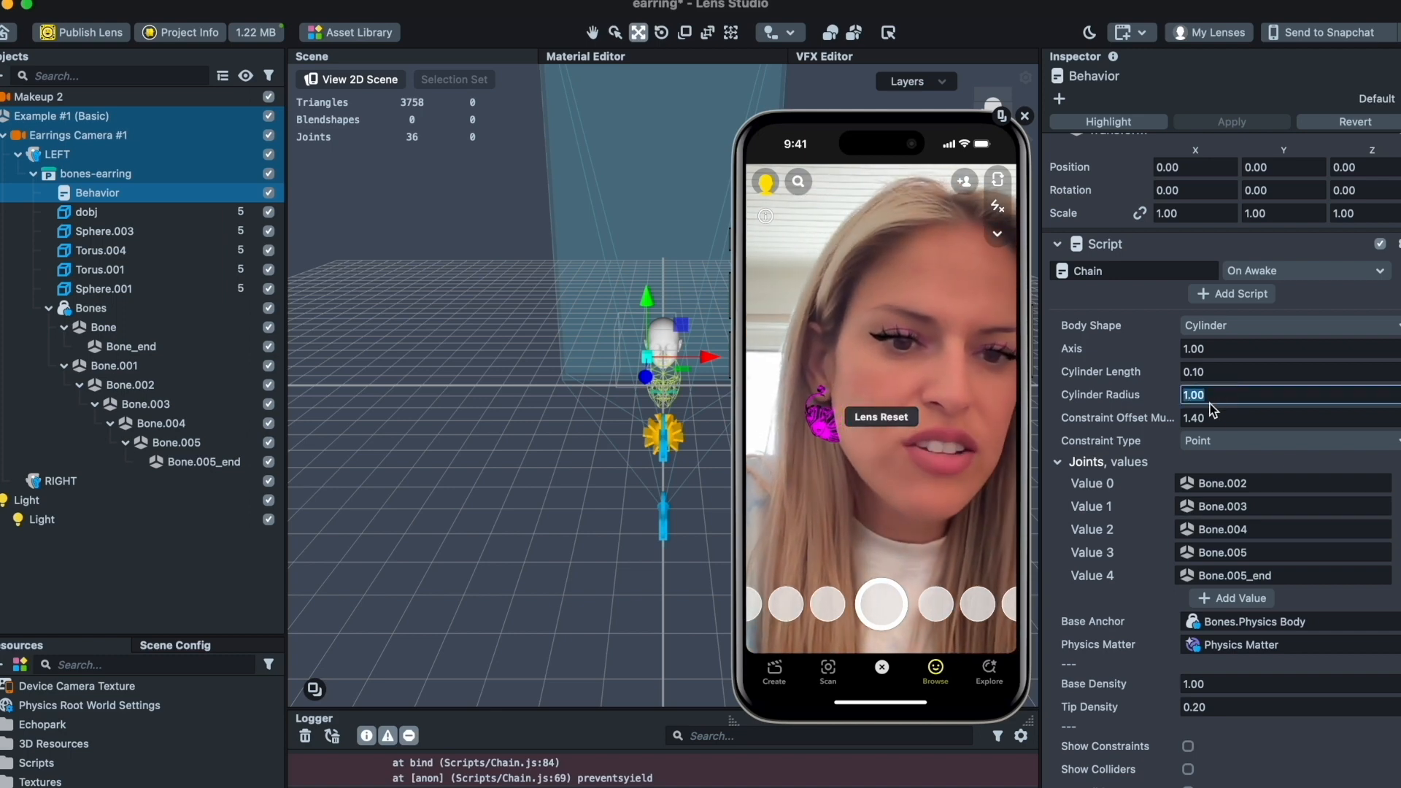
{"action": "type", "text": "0.1"}
{"action": "key", "text": "Return"}
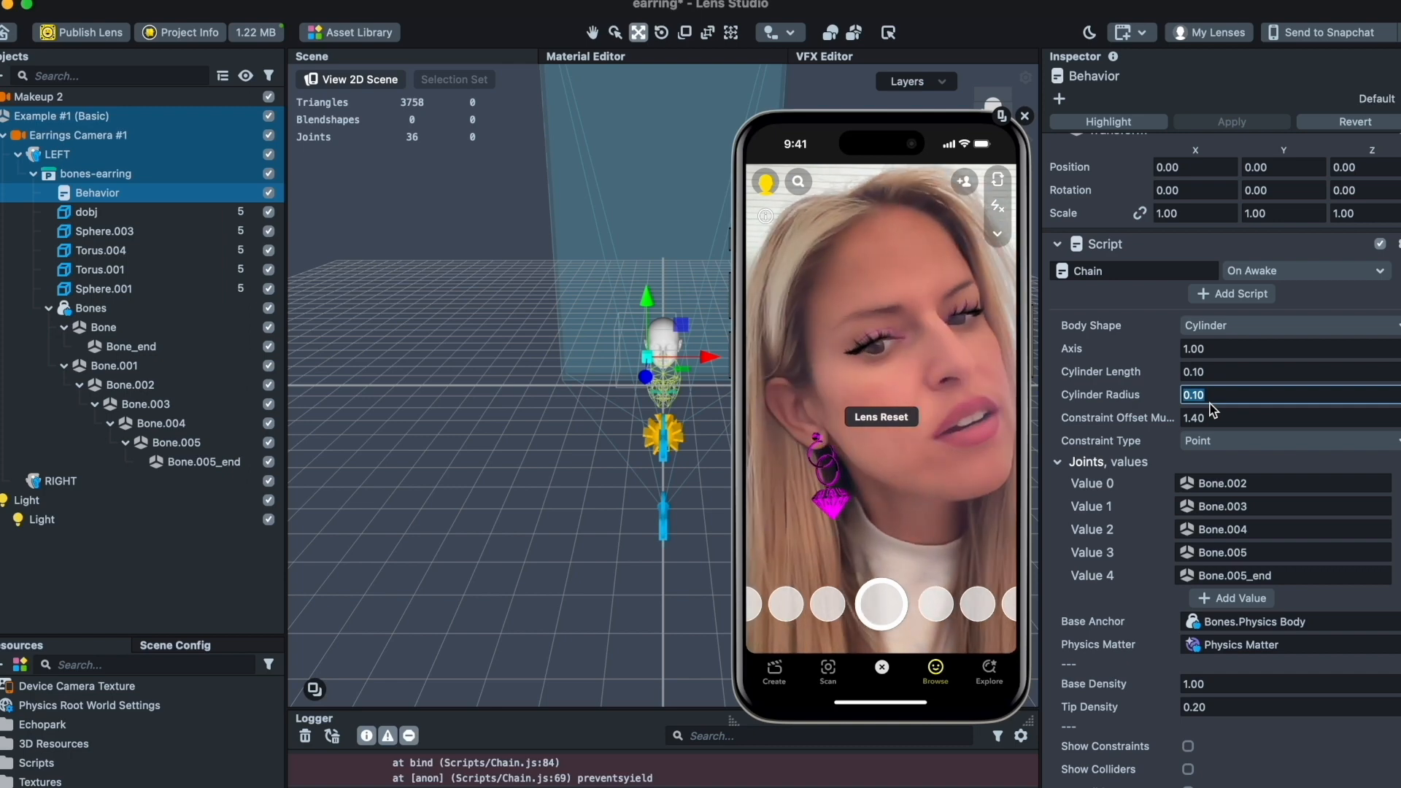
- Set the Chain script's cylinder radius to 0.5
{"action": "key", "text": "BackSpace"}
{"action": "type", "text": ".5"}
{"action": "key", "text": "Return"}
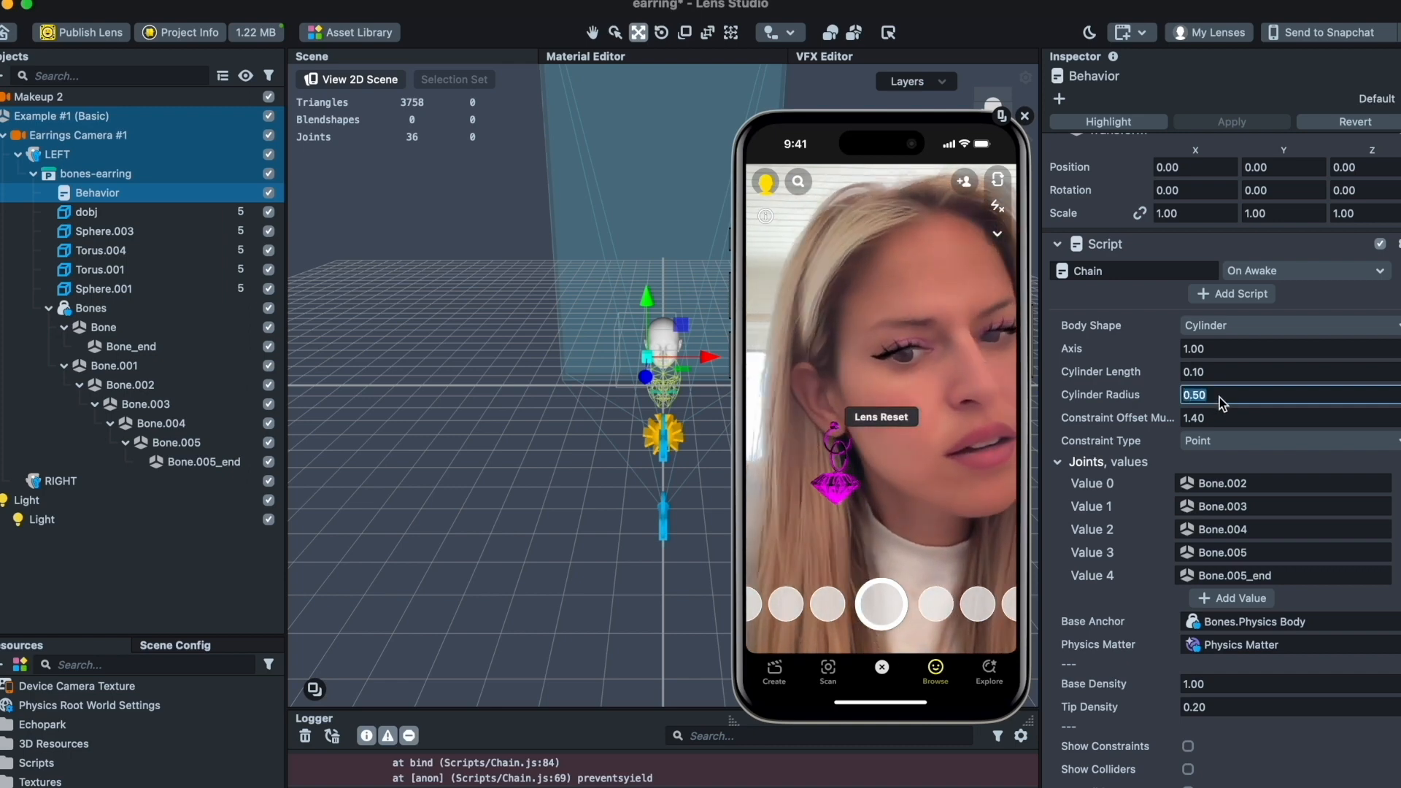
- Set the Chain script's constraint offset multiplier to 1
{"action": "left_click", "coordinate": [1215, 421]}
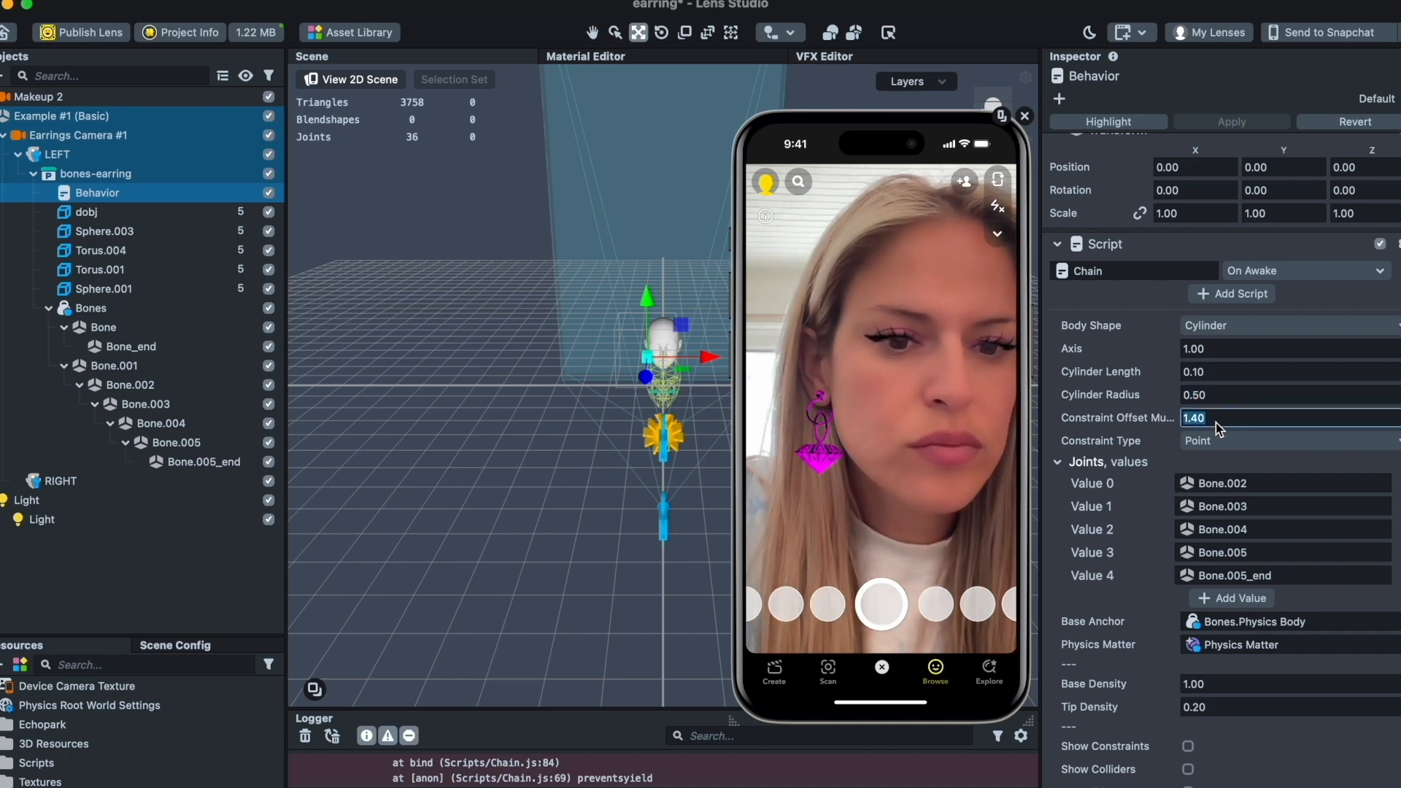
{"action": "type", "text": "1"}
{"action": "key", "text": "Return"}
{"action": "left_click", "coordinate": [1215, 422]}
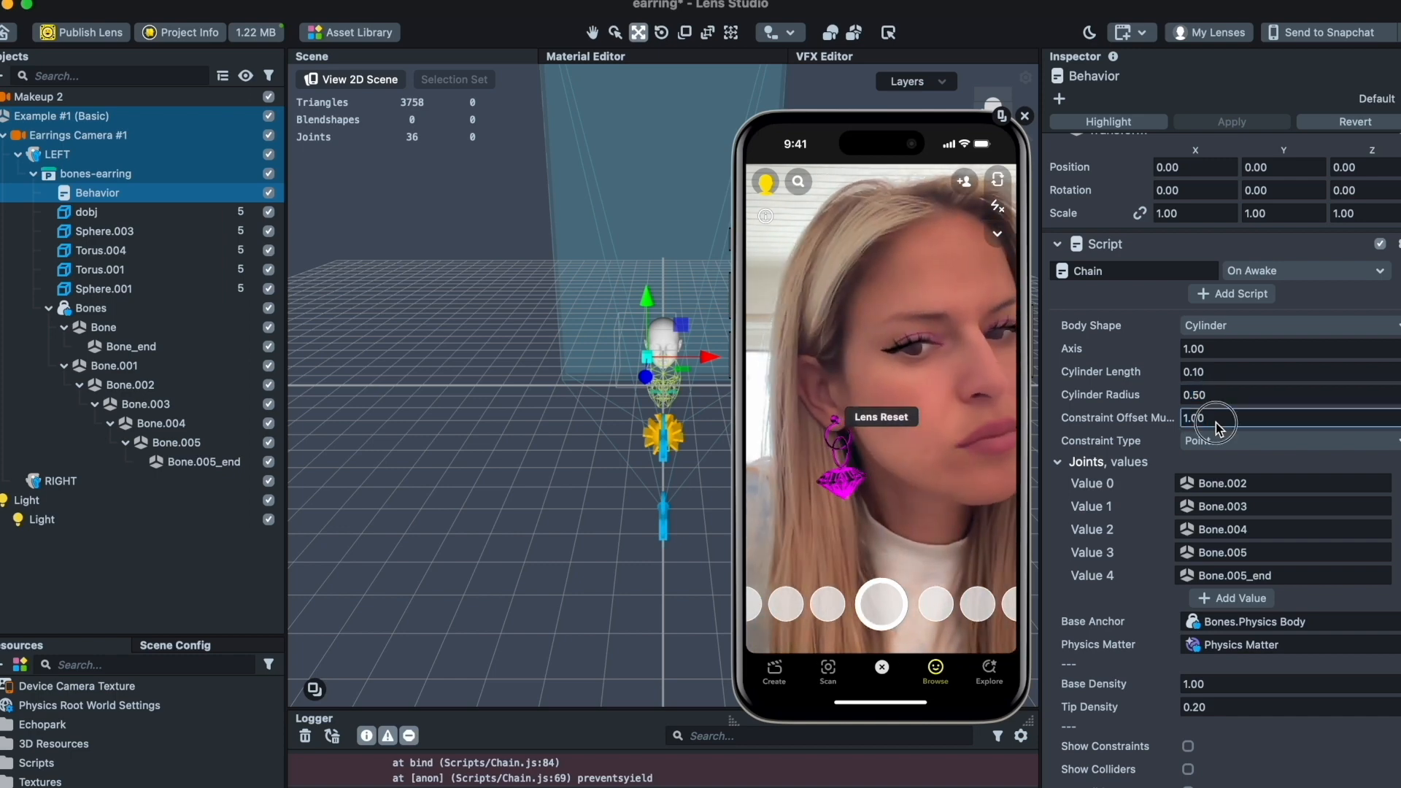
- Try a constraint offset multiplier of 10 on the Chain script and return it to 1
{"action": "type", "text": "10"}
{"action": "key", "text": "Return"}
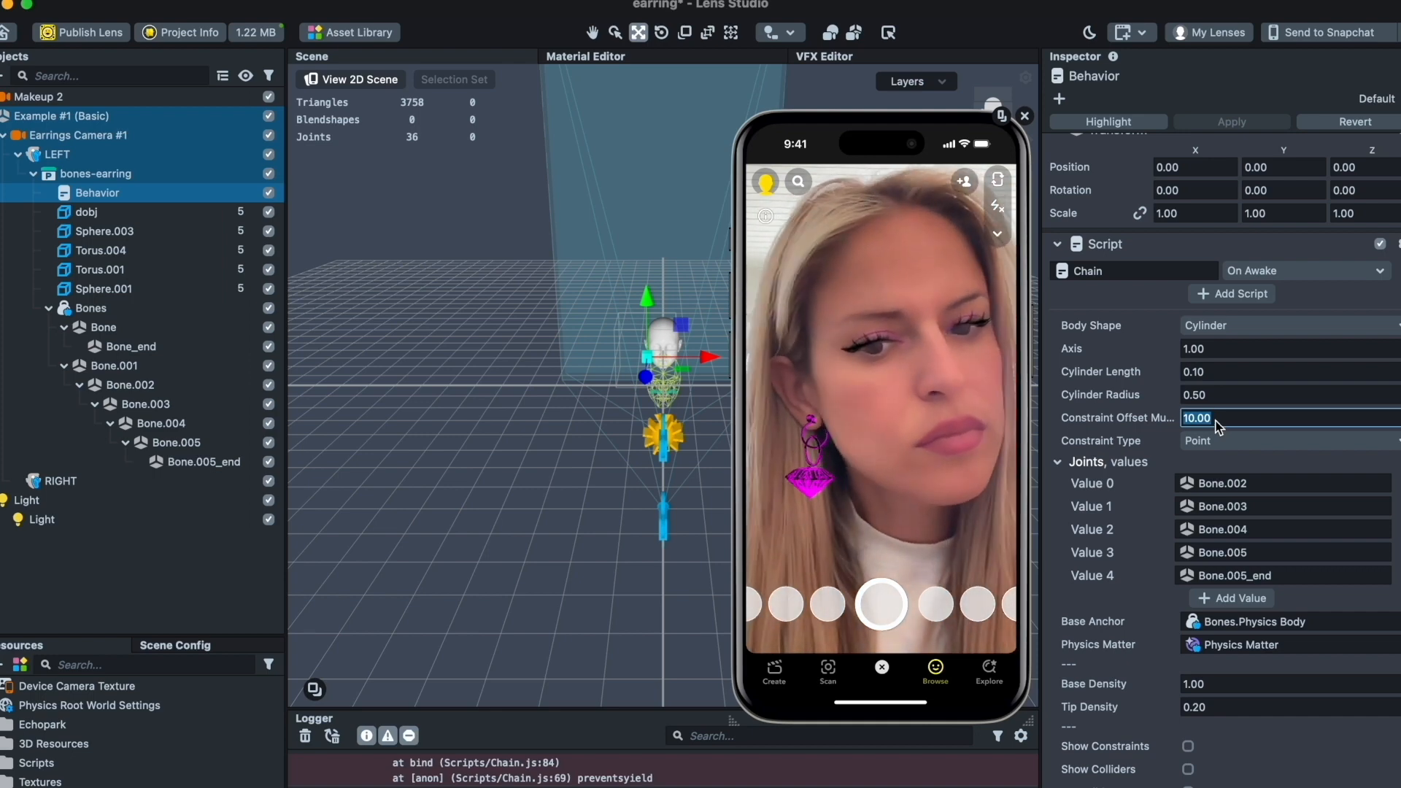
{"action": "type", "text": "1"}
{"action": "key", "text": "Return"}
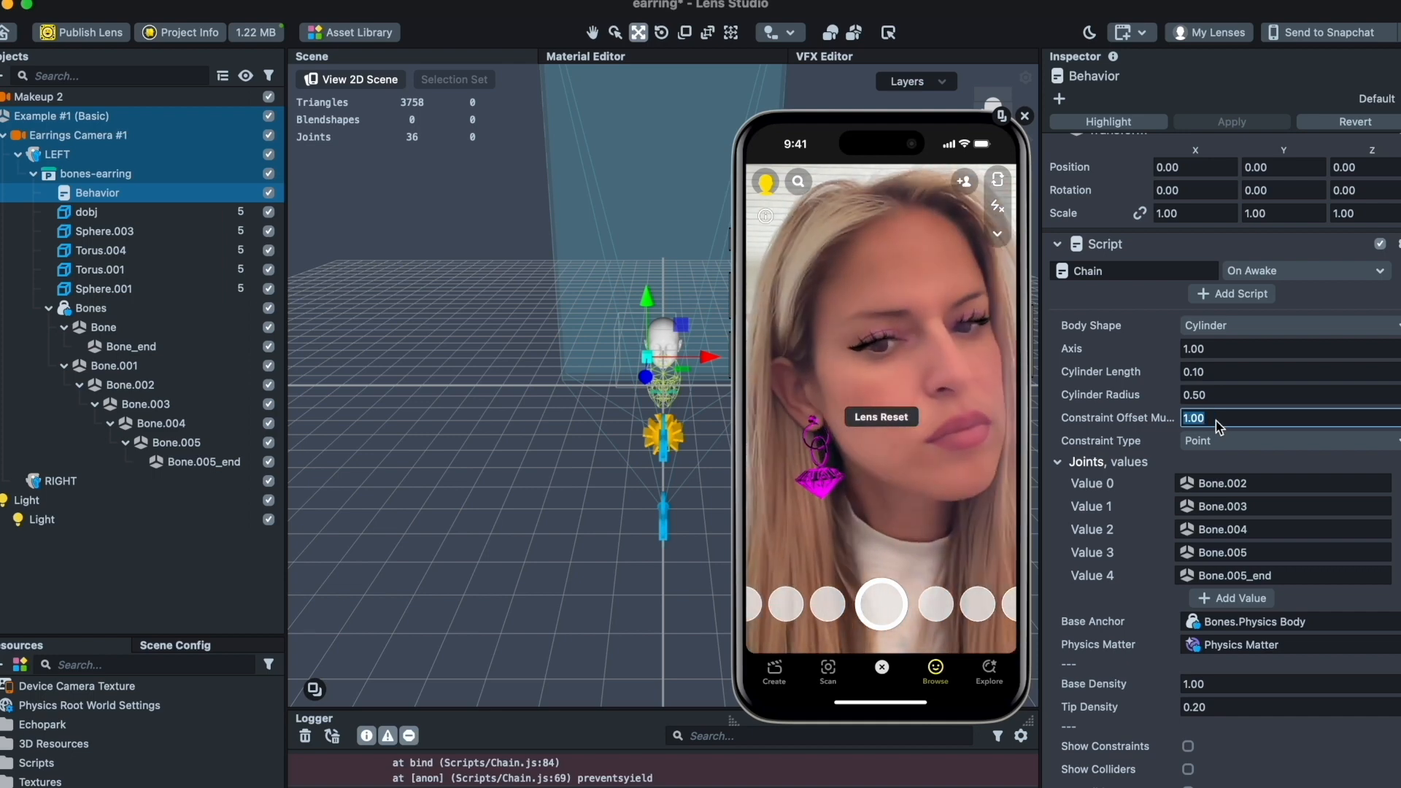
{"action": "mouse_move", "coordinate": [970, 157]}
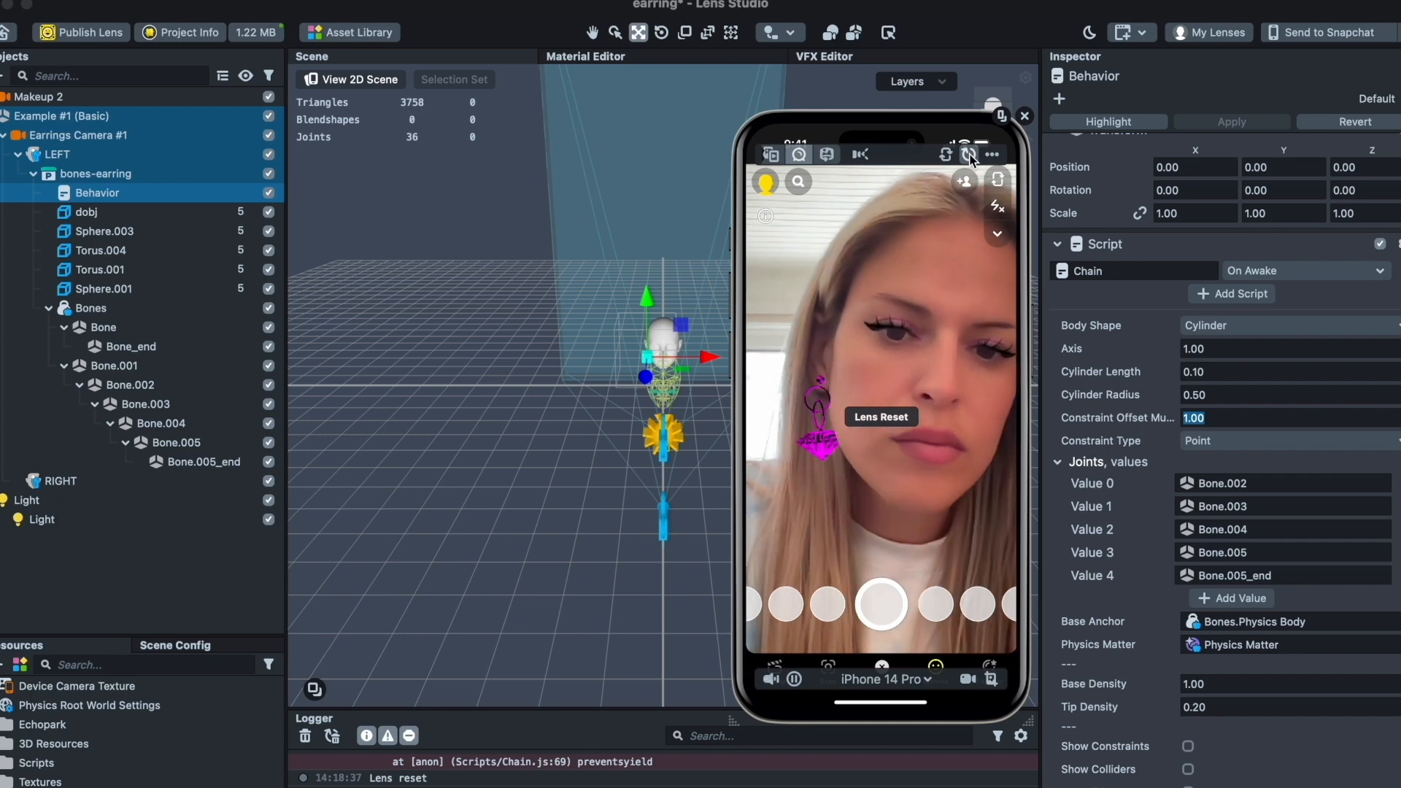
- Try cylinder lengths of 0.01 and 10 on the Chain script
{"action": "left_click", "coordinate": [1237, 372]}
{"action": "type", "text": "0.01"}
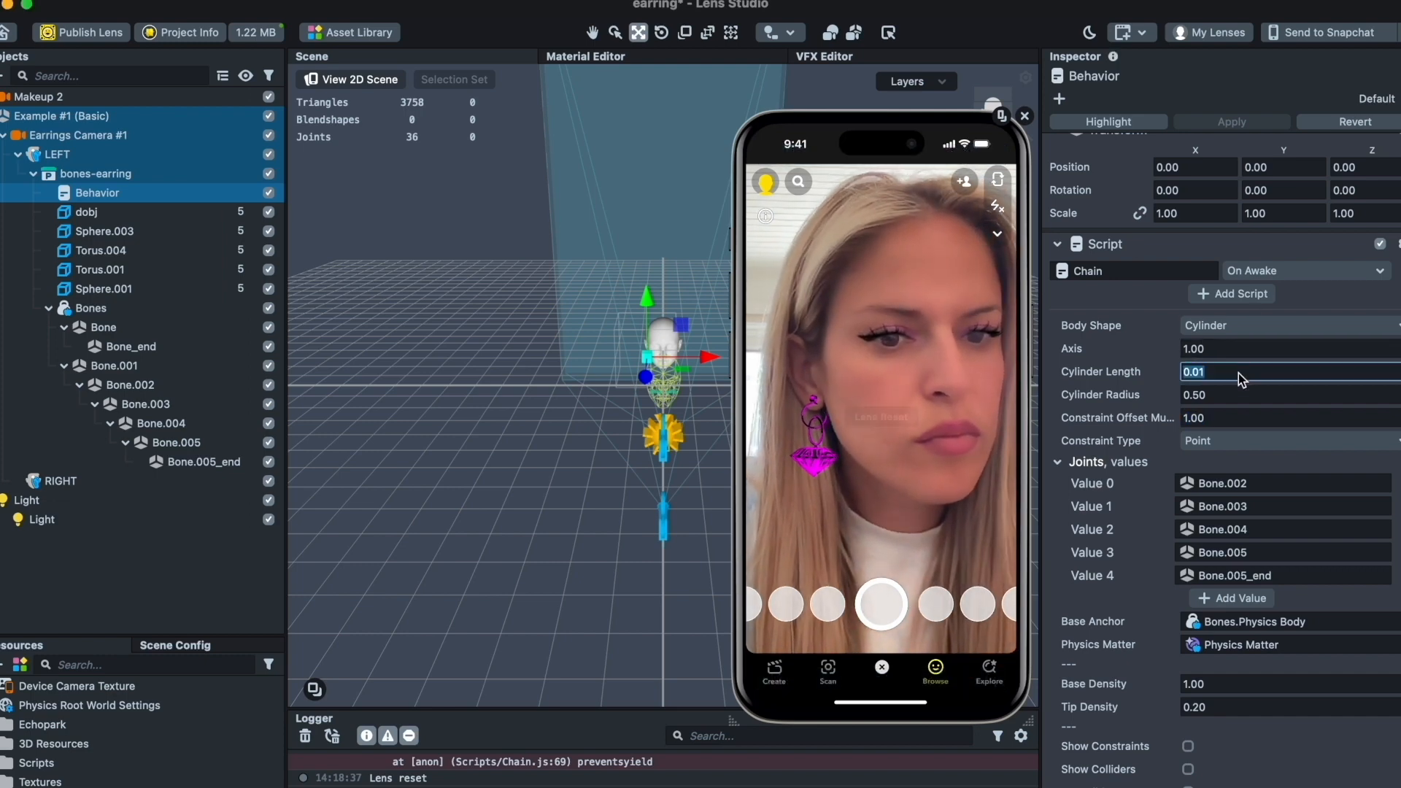
{"action": "key", "text": "Return"}
{"action": "type", "text": "10"}
{"action": "key", "text": "Return"}
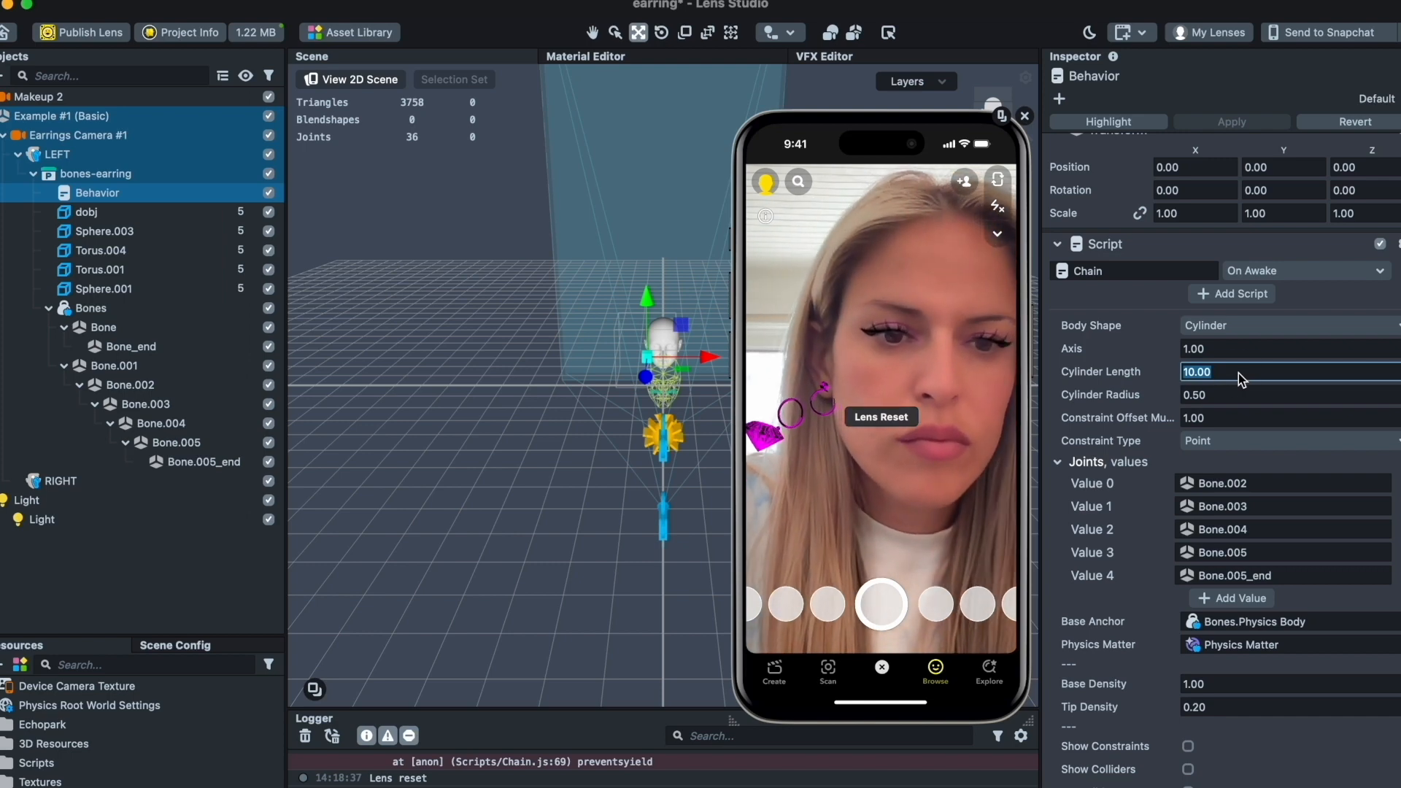
- Try smaller cylinder lengths of 6, 3 and 2 on the Chain script
{"action": "type", "text": "6"}
{"action": "key", "text": "Return"}
{"action": "type", "text": "3"}
{"action": "key", "text": "Return"}
{"action": "type", "text": "1"}
{"action": "key", "text": "Return"}
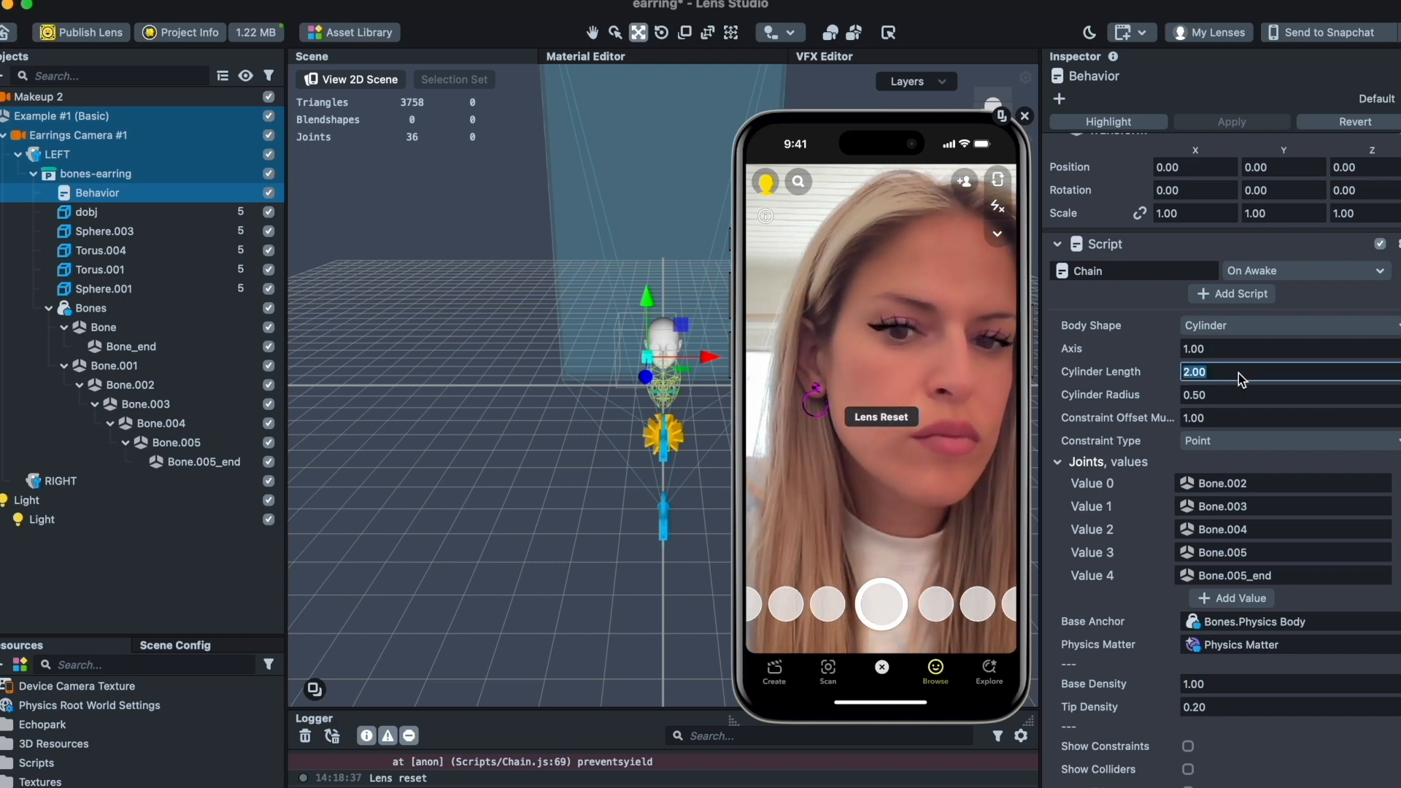
- Try cylinder lengths of 0.1, 0.5 and 0.2 on the Chain script
{"action": "type", "text": "0.1"}
{"action": "key", "text": "Return"}
{"action": "type", "text": "0.5"}
{"action": "key", "text": "Return"}
{"action": "left_click", "coordinate": [1237, 376]}
{"action": "type", "text": ".2"}
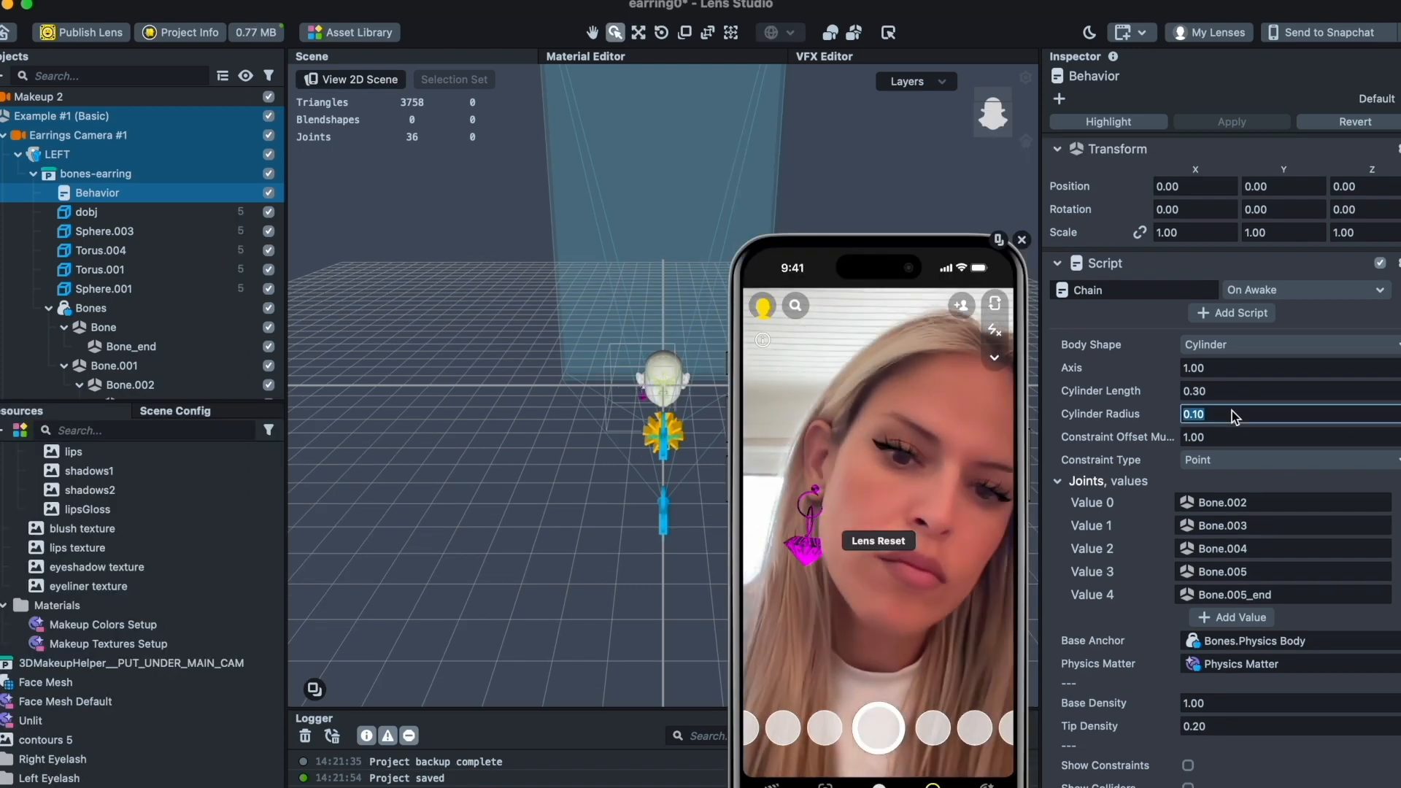
- Set the Chain script's cylinder length to 1, damping to 0.03 and angular damping to 0.02
{"action": "key", "text": "shift+Tab"}
{"action": "key", "text": "shift+Tab"}
{"action": "left_click", "coordinate": [1180, 392]}
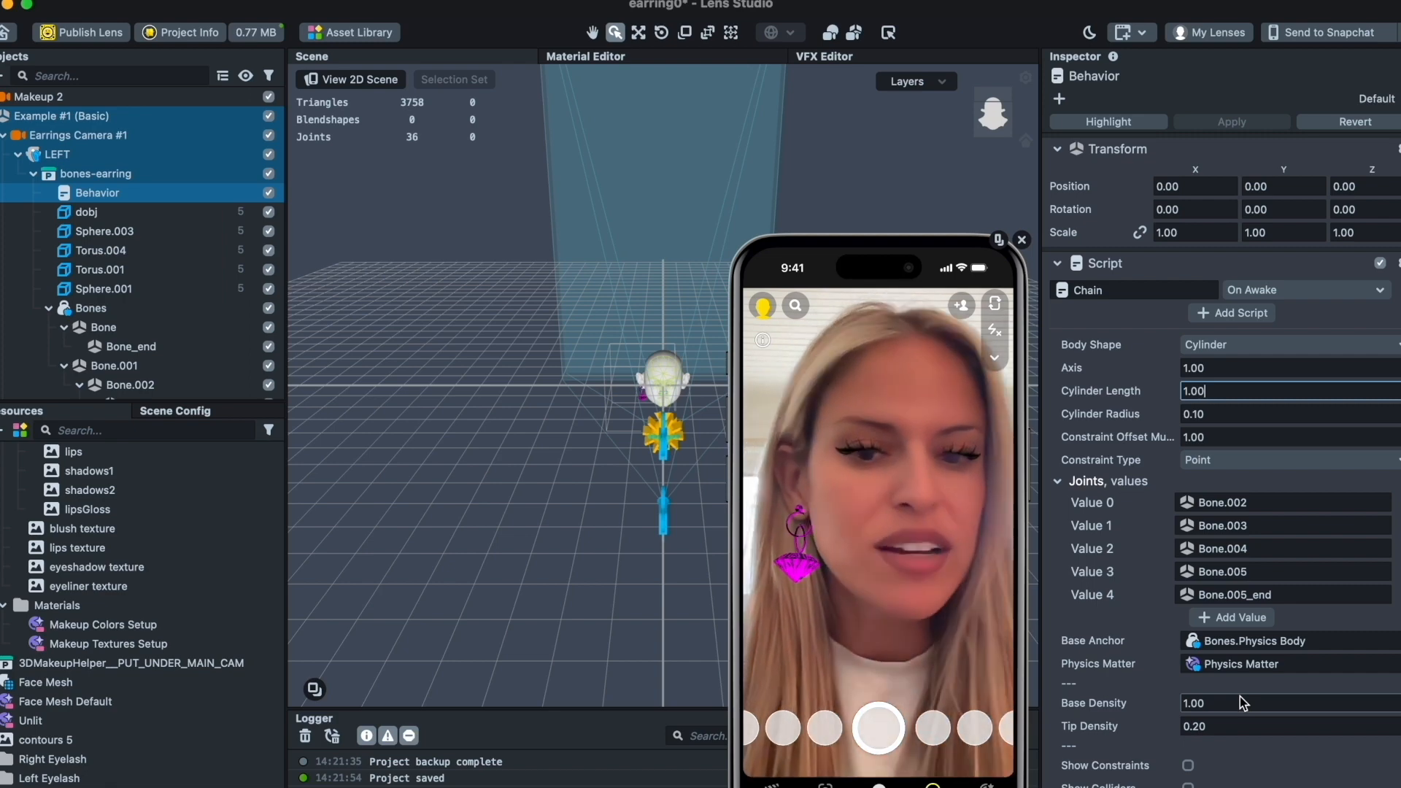
{"action": "scroll", "coordinate": [1240, 696], "scroll_direction": "down", "scroll_amount": 3}
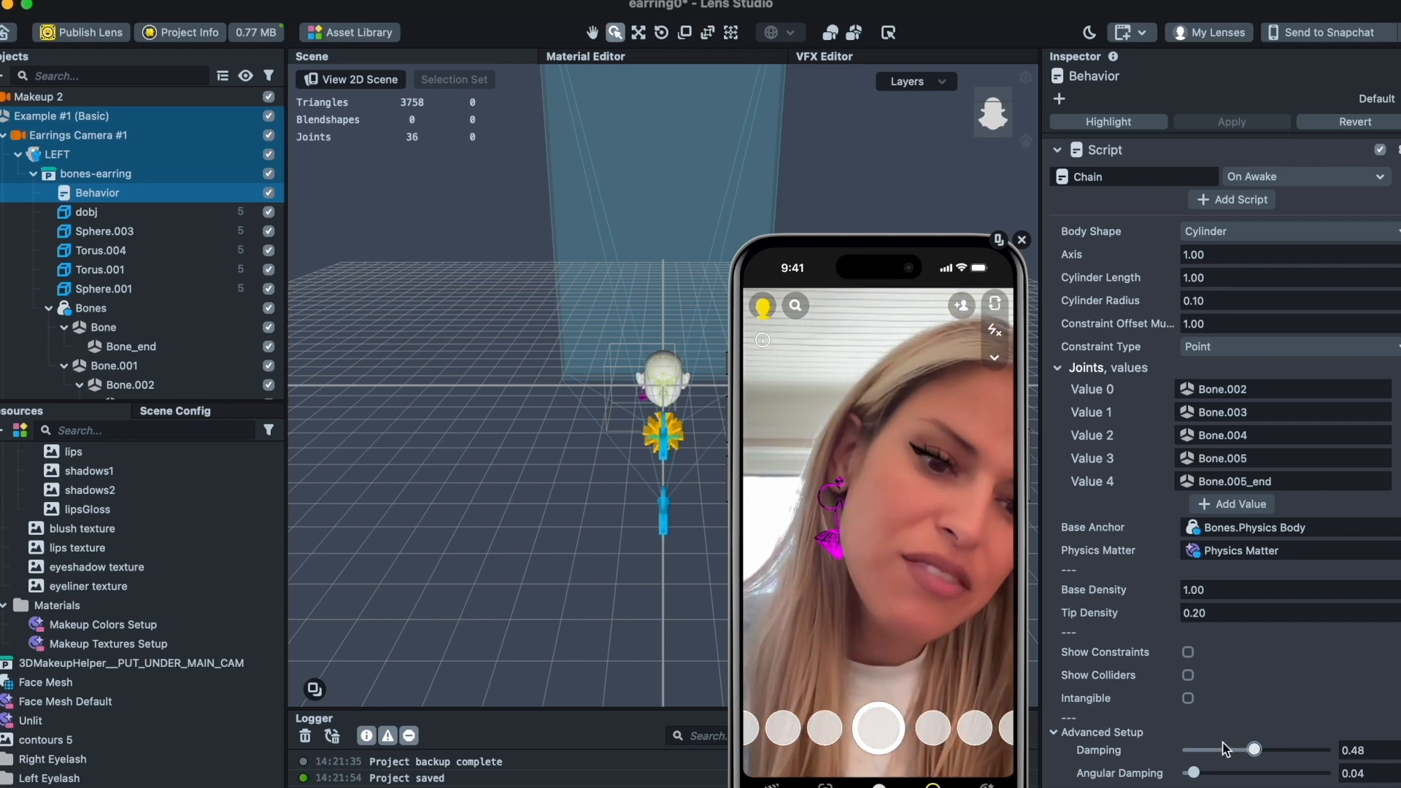
{"action": "left_click_drag", "start_coordinate": [1188, 751], "coordinate": [1192, 751]}
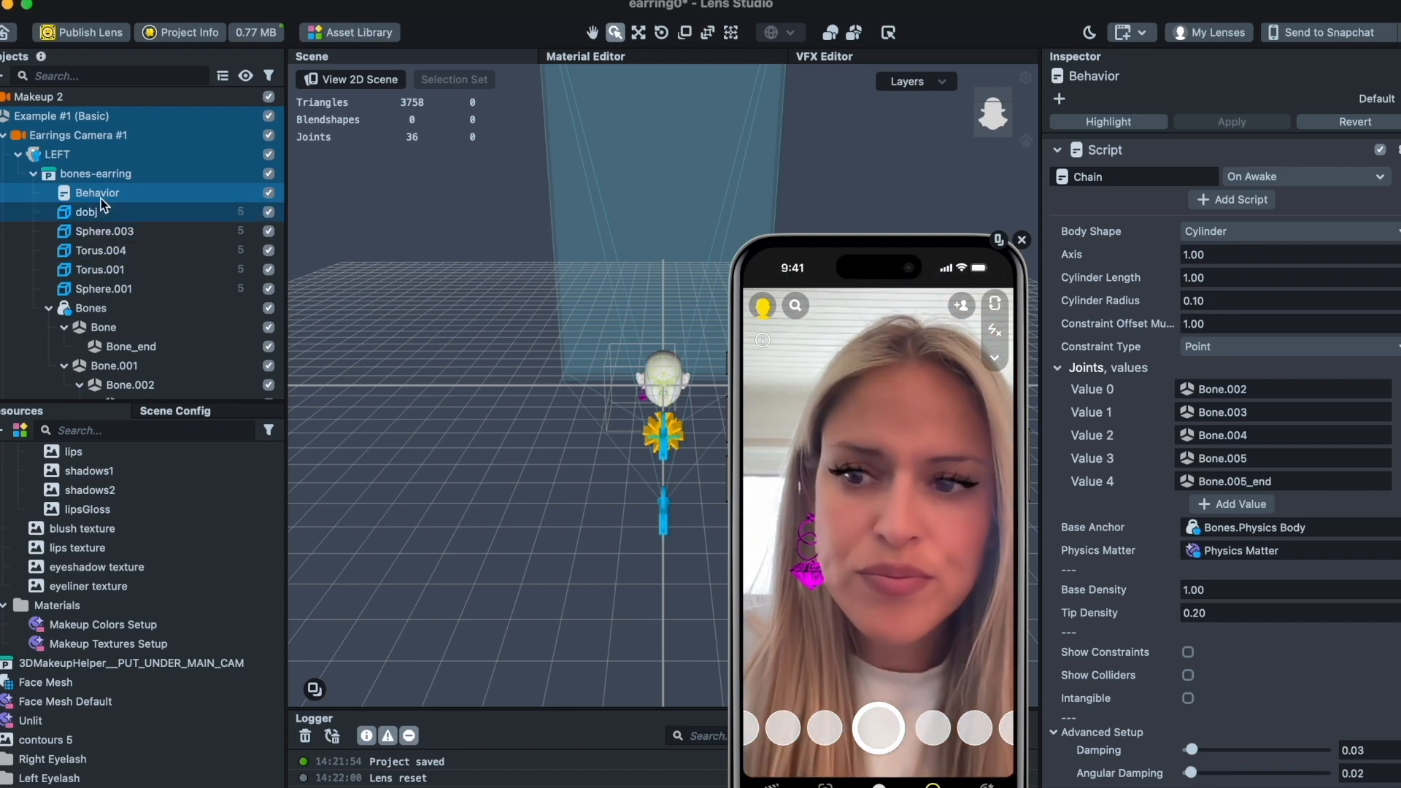
- Select the four earring meshes from Sphere.003 to Sphere.001 and import the Gold material from the Asset Library
{"action": "left_click", "coordinate": [102, 230]}
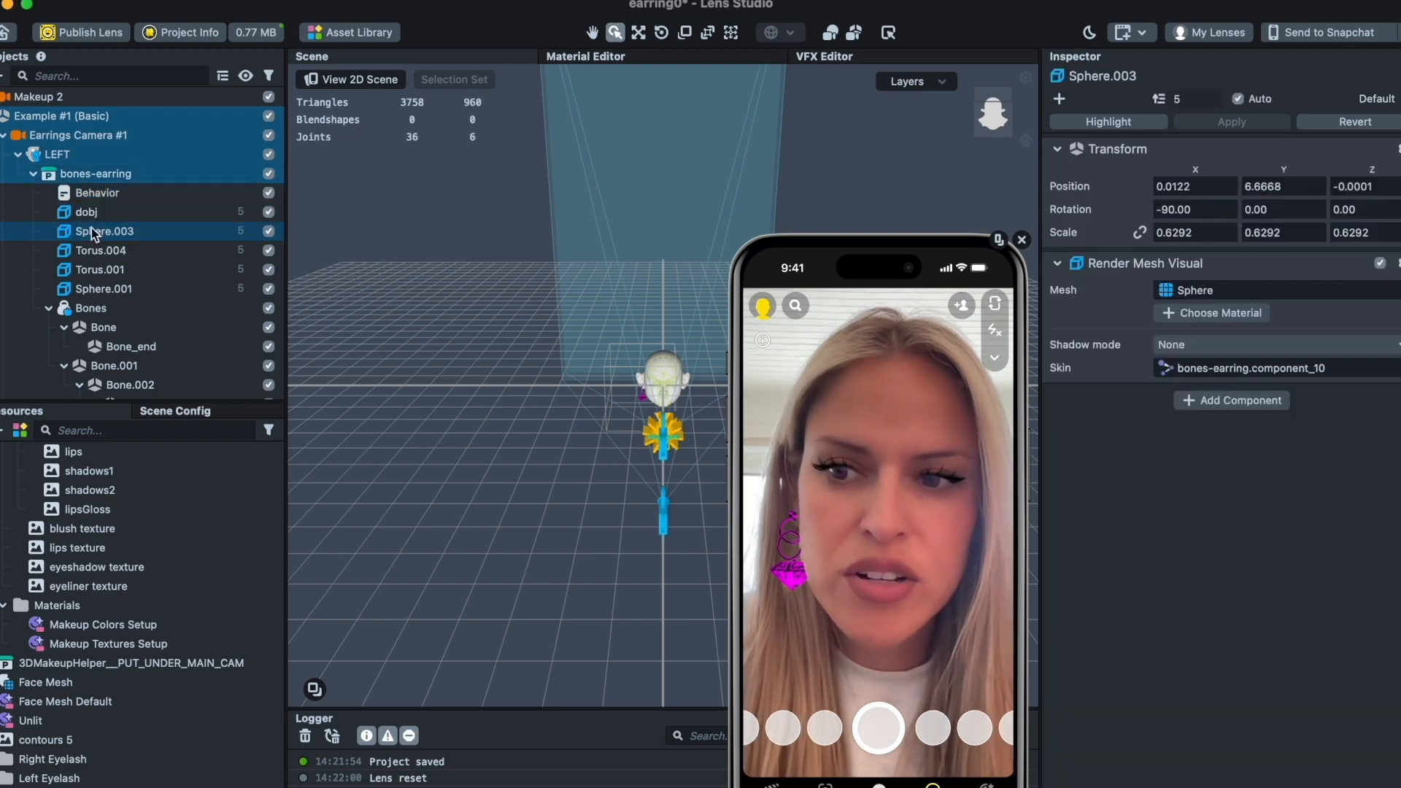
{"action": "left_click", "coordinate": [100, 290], "text": "shift"}
{"action": "left_click", "coordinate": [1212, 290]}
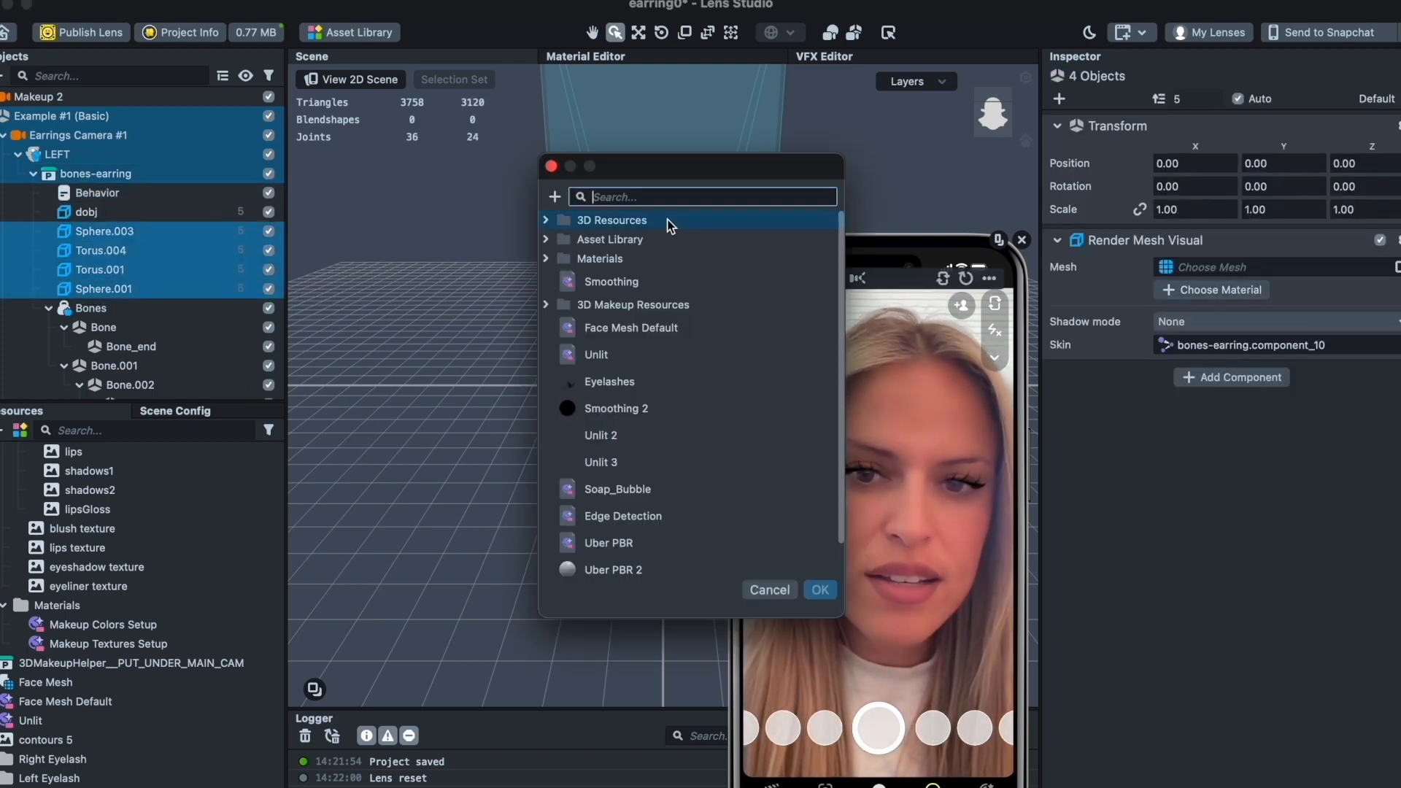
{"action": "key", "text": "Escape"}
{"action": "left_click", "coordinate": [352, 33]}
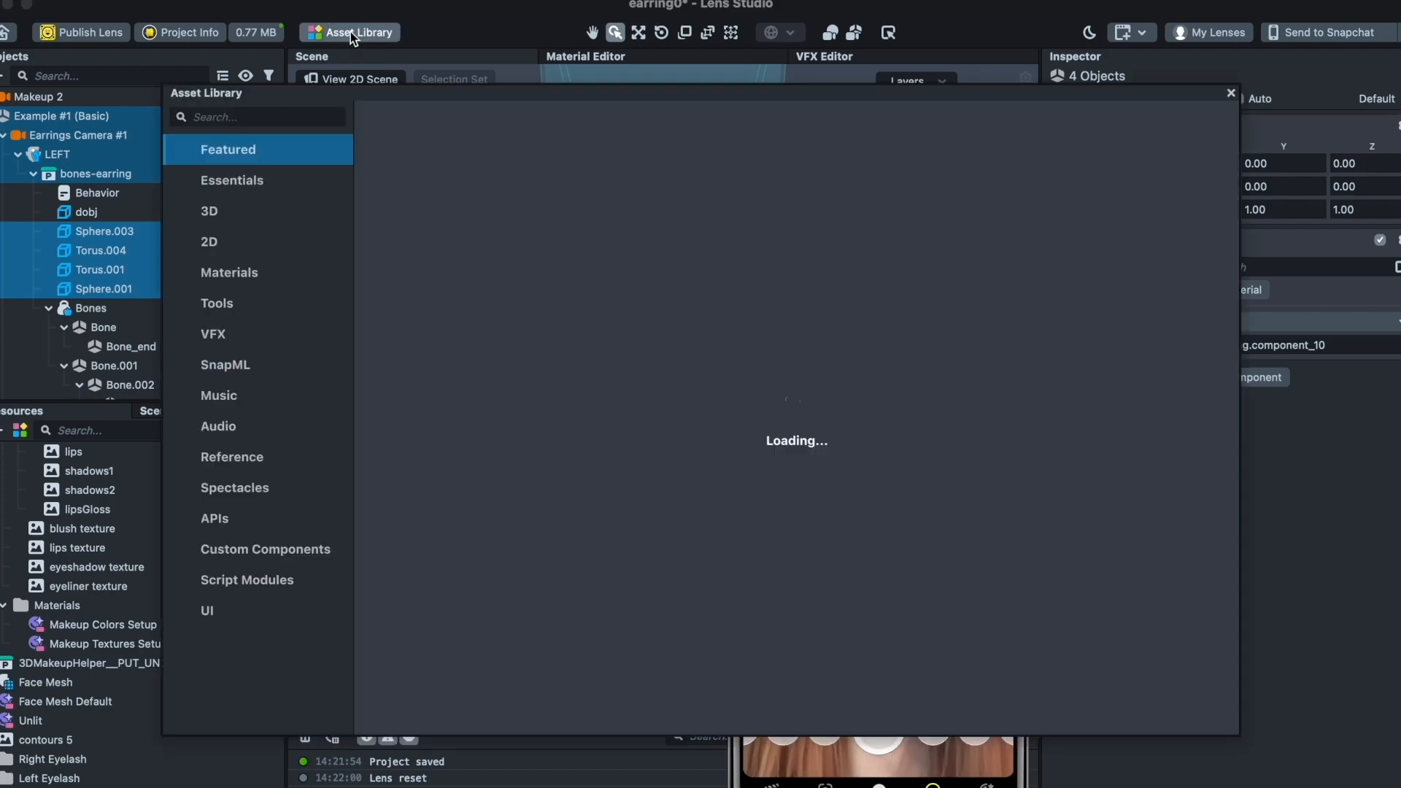
{"action": "left_click", "coordinate": [248, 282]}
{"action": "scroll", "coordinate": [847, 432], "scroll_direction": "down", "scroll_amount": 15}
{"action": "scroll", "coordinate": [847, 431], "scroll_direction": "up", "scroll_amount": 12}
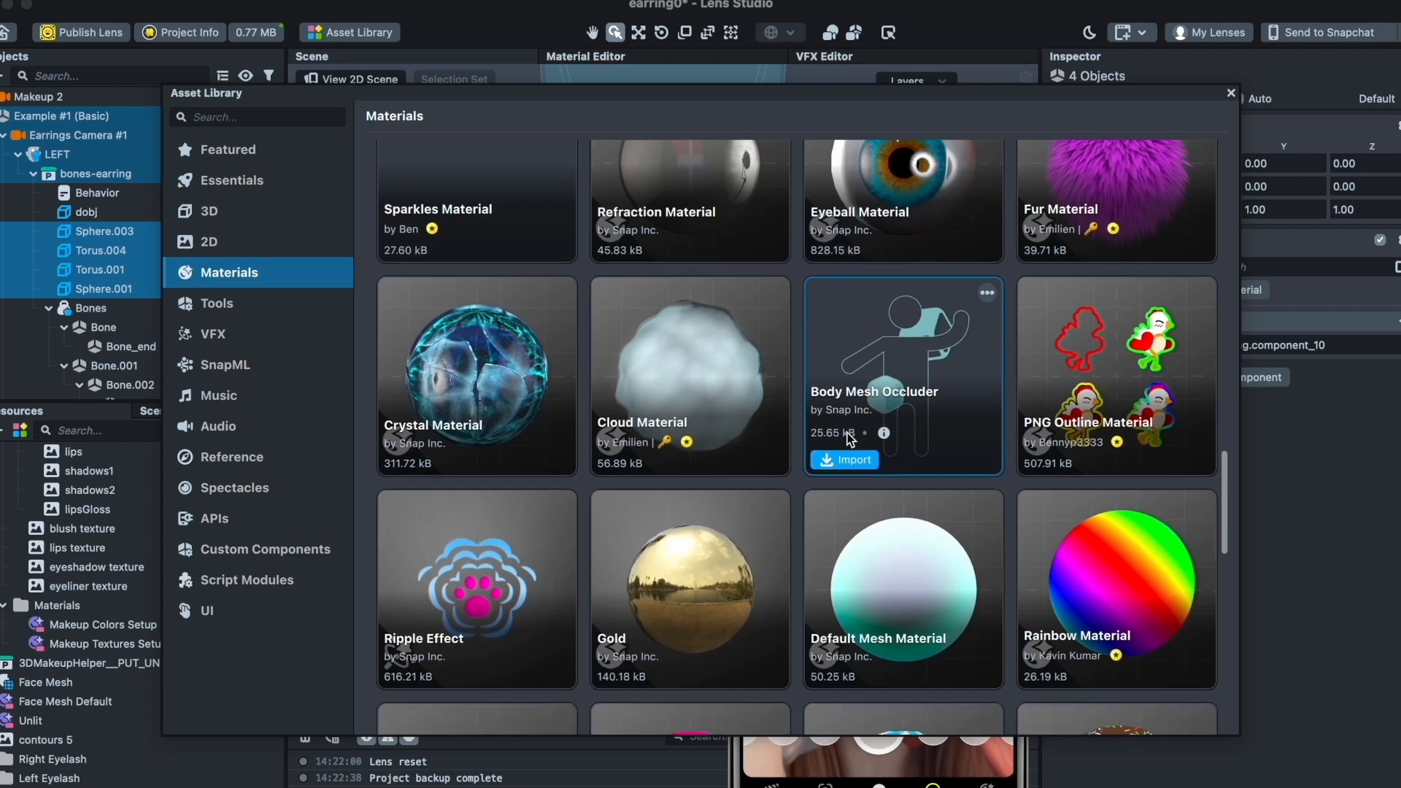
{"action": "left_click", "coordinate": [629, 658]}
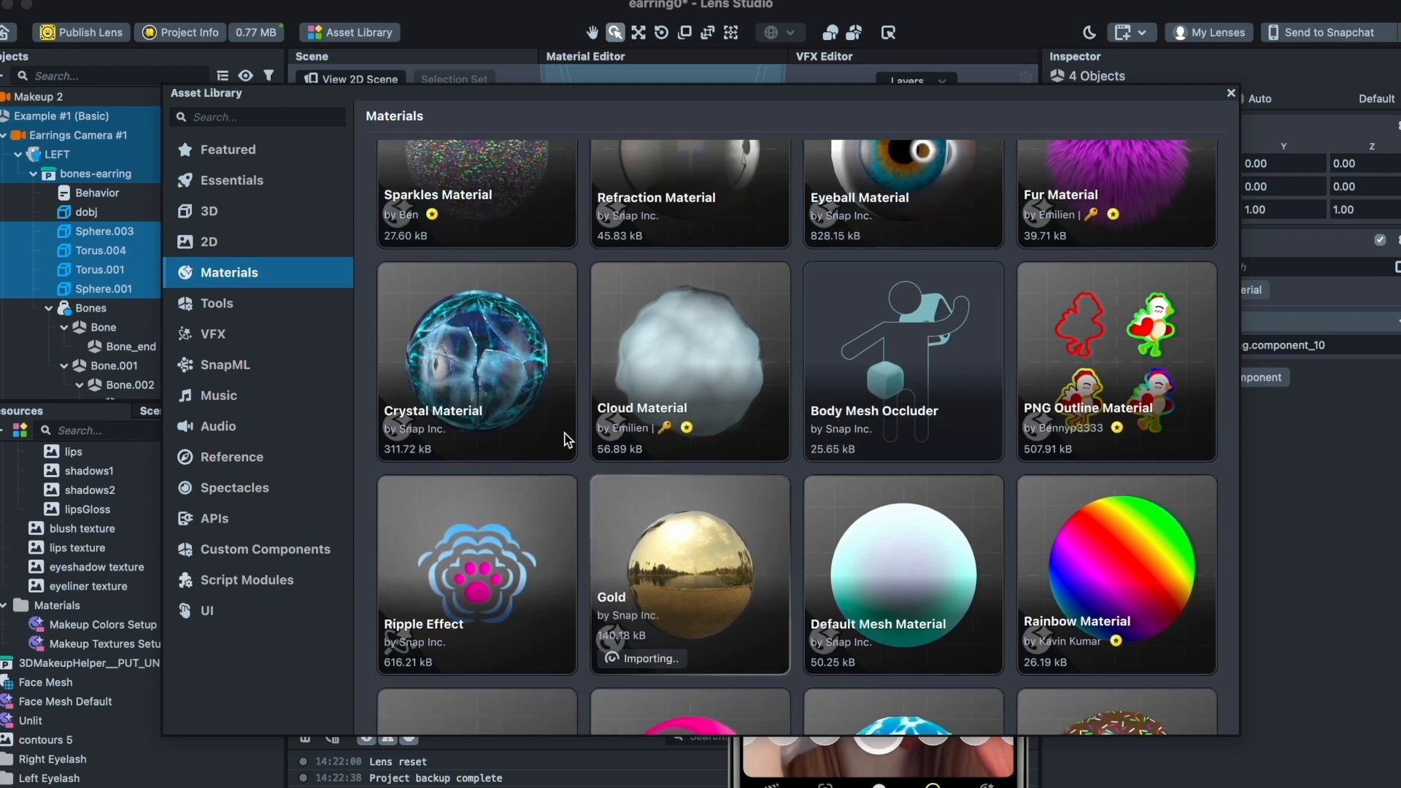
- Import the Double Sided Glass and Sparkles materials from the Asset Library and close the library
{"action": "scroll", "coordinate": [662, 350], "scroll_direction": "up", "scroll_amount": 2}
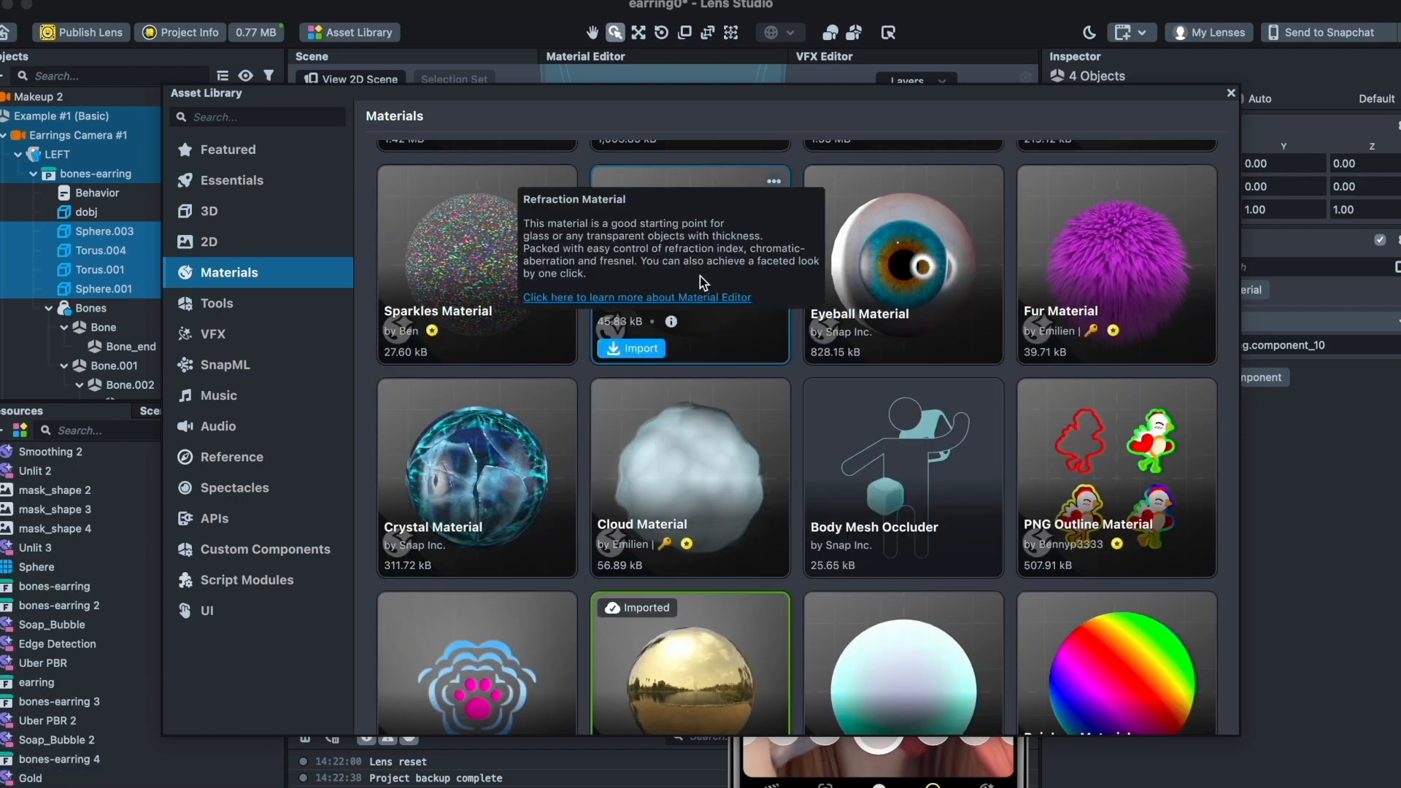
{"action": "scroll", "coordinate": [815, 473], "scroll_direction": "up", "scroll_amount": 3}
{"action": "left_click", "coordinate": [1057, 340]}
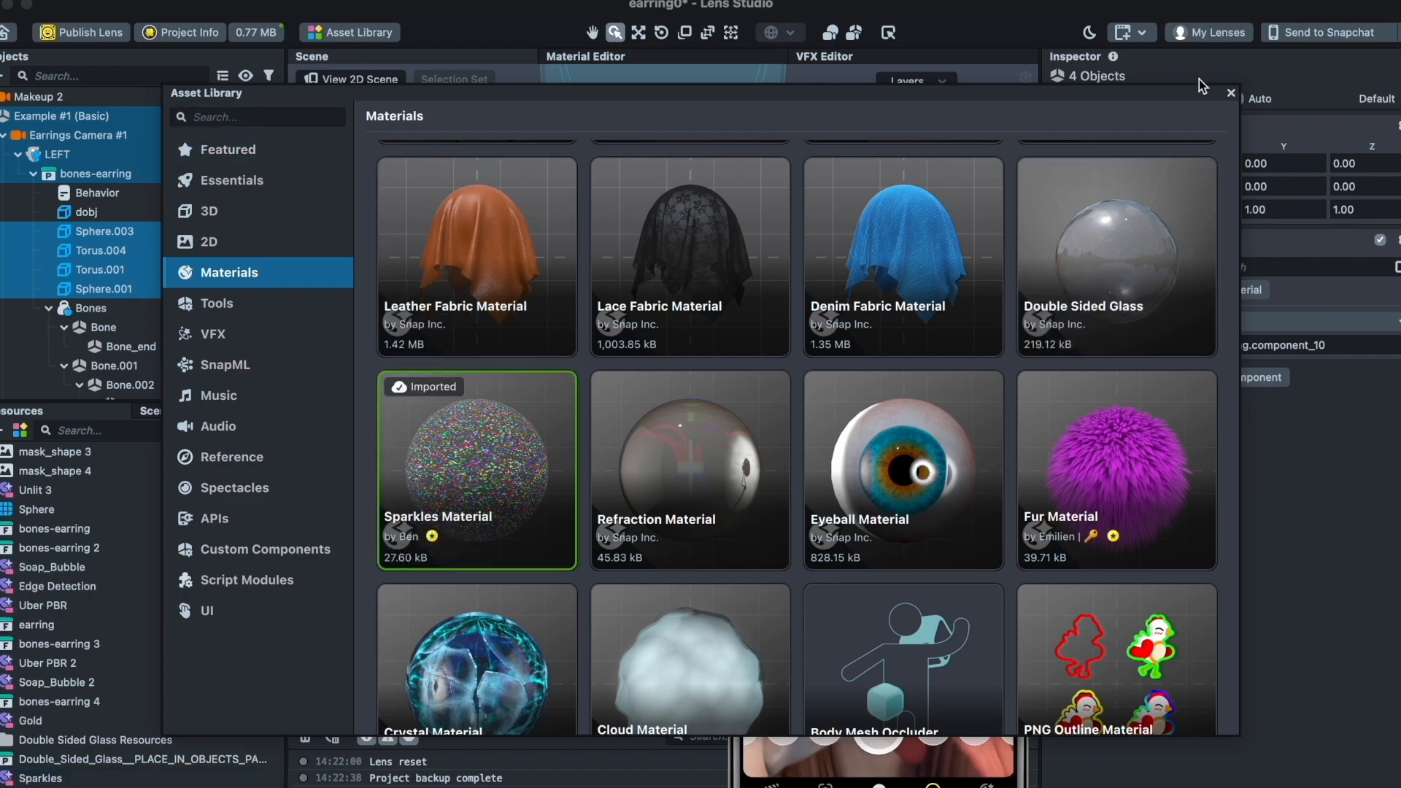
{"action": "left_click", "coordinate": [1231, 93]}
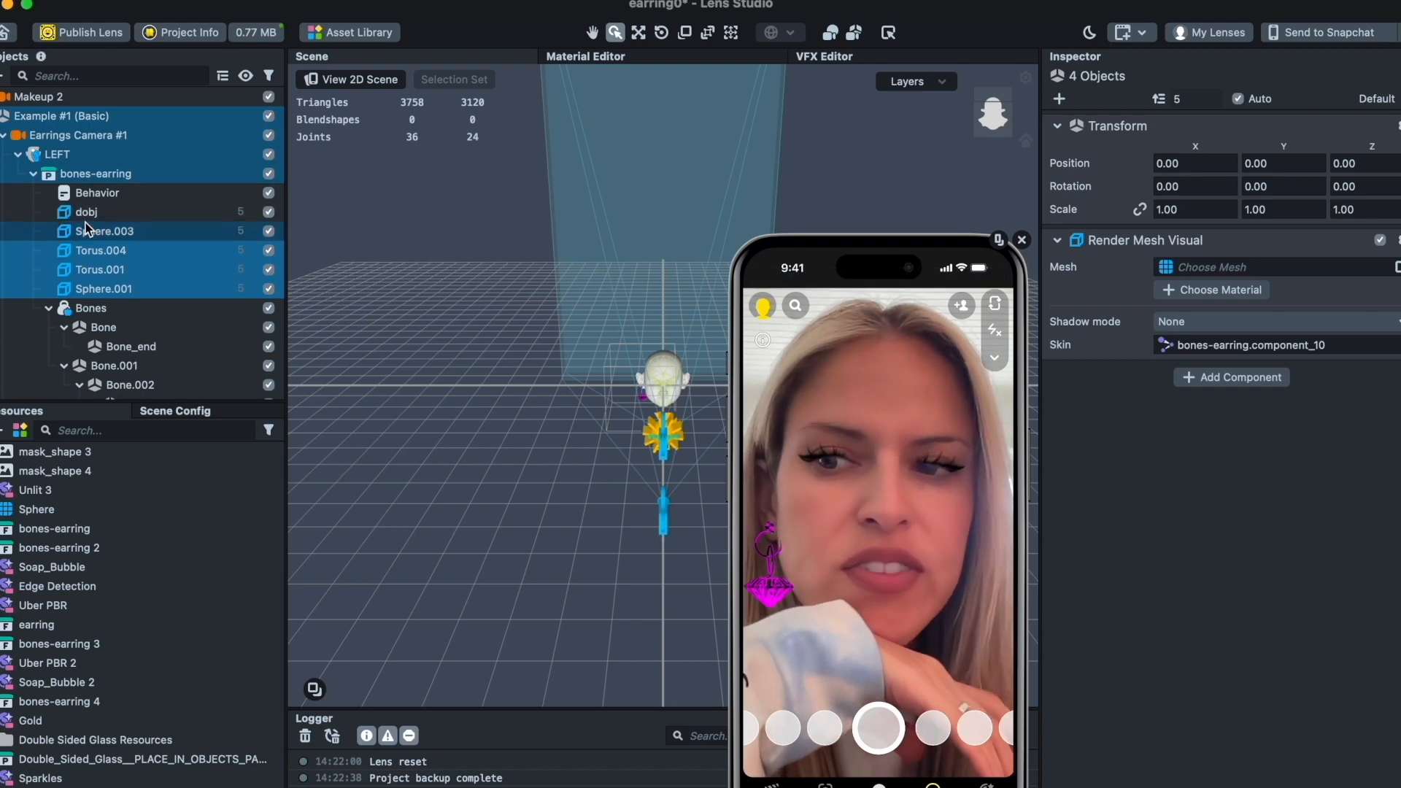
- Assign the Gold material to the four selected sphere and torus meshes
{"action": "left_click", "coordinate": [1205, 295]}
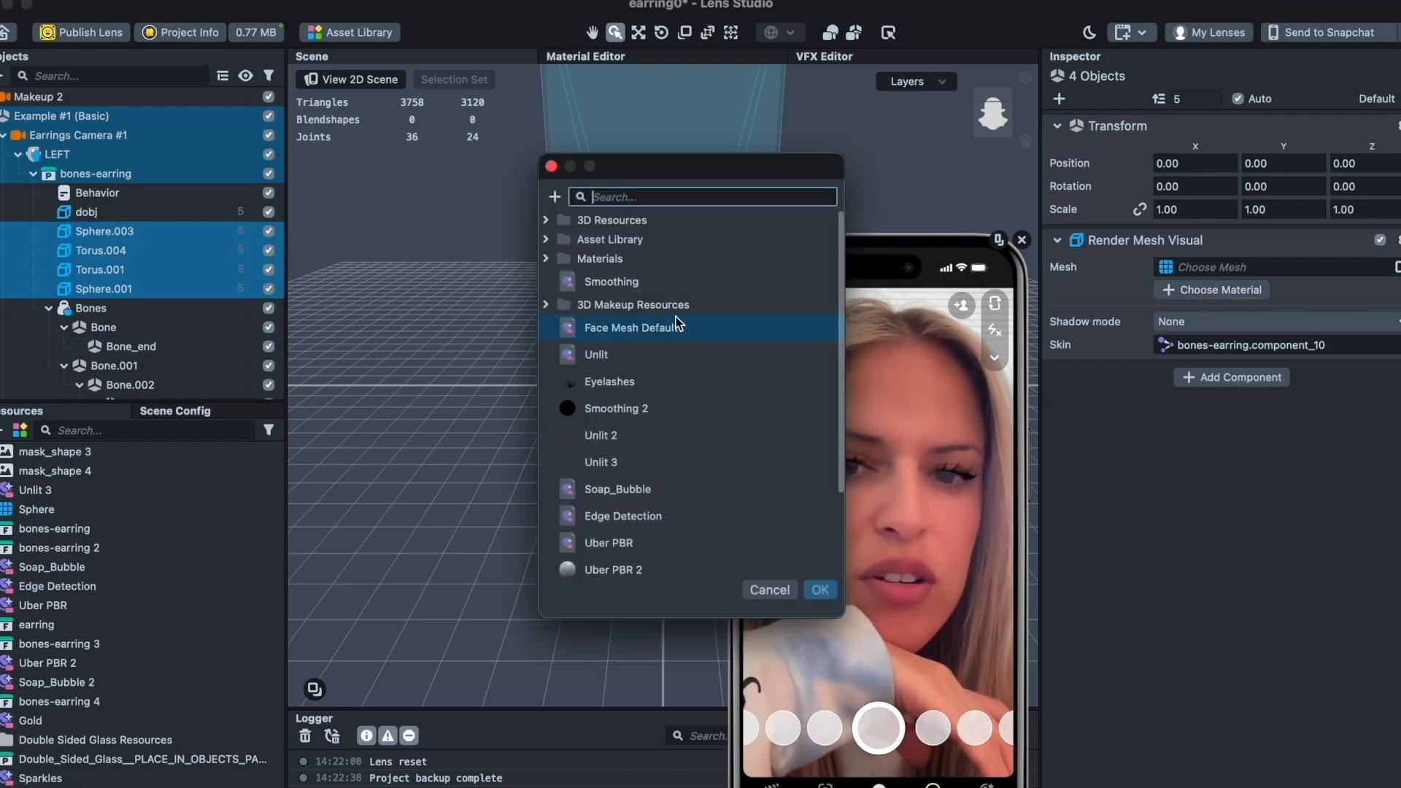
{"action": "double_click", "coordinate": [600, 522]}
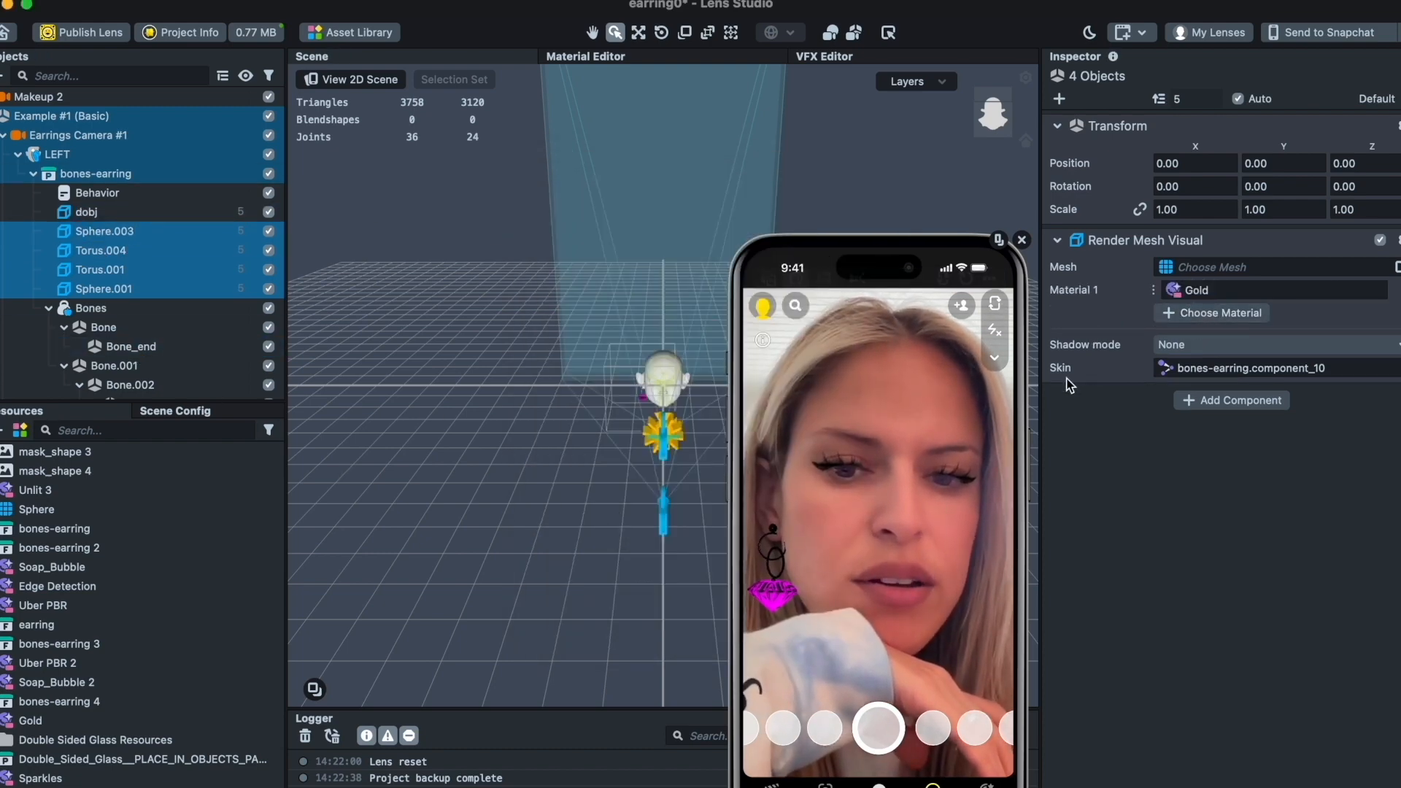
- Set the ambient light's intensity to 2.36 and the directional light's intensity to 5.47
{"action": "scroll", "coordinate": [53, 358], "scroll_direction": "down", "scroll_amount": 5}
{"action": "left_click", "coordinate": [51, 370]}
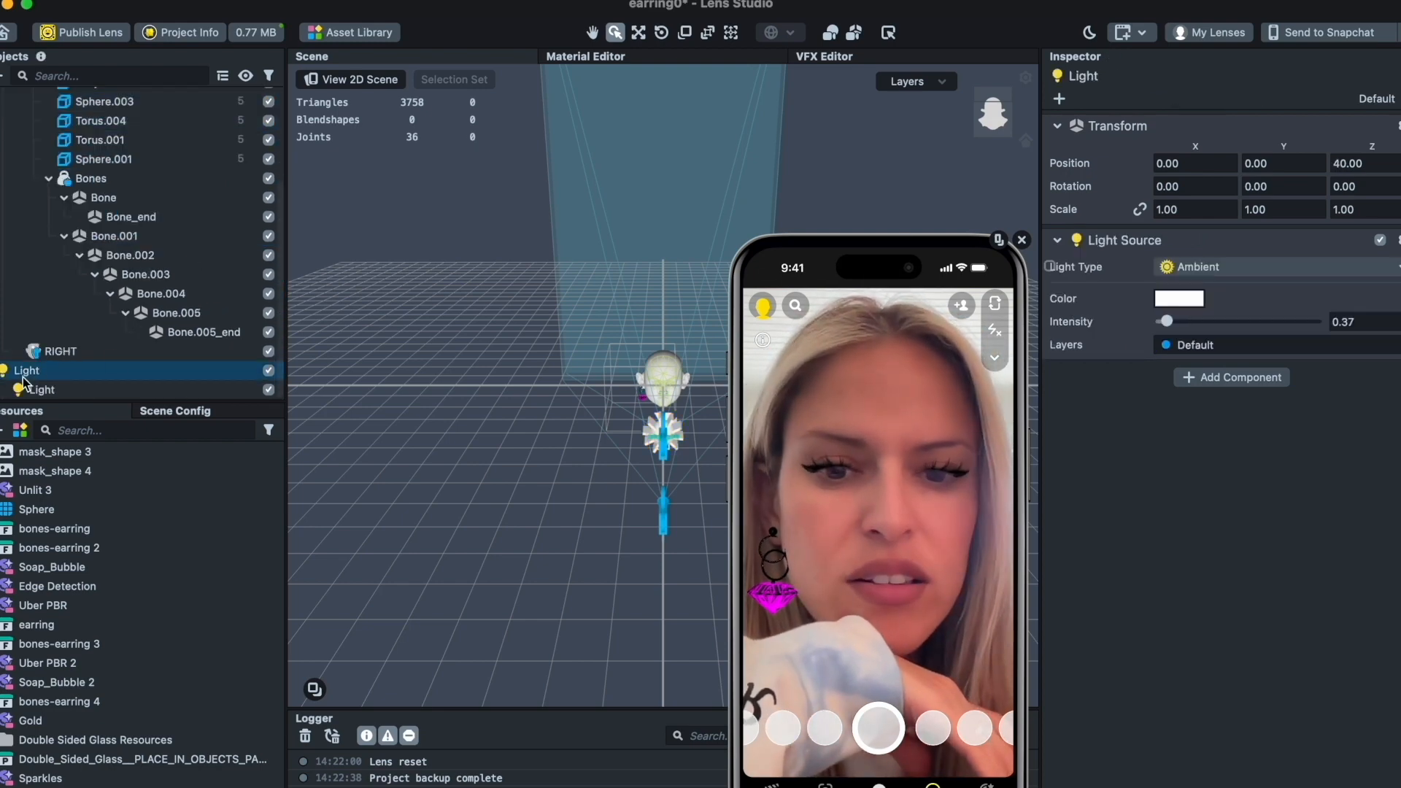
{"action": "left_click_drag", "start_coordinate": [1211, 322], "coordinate": [1246, 323]}
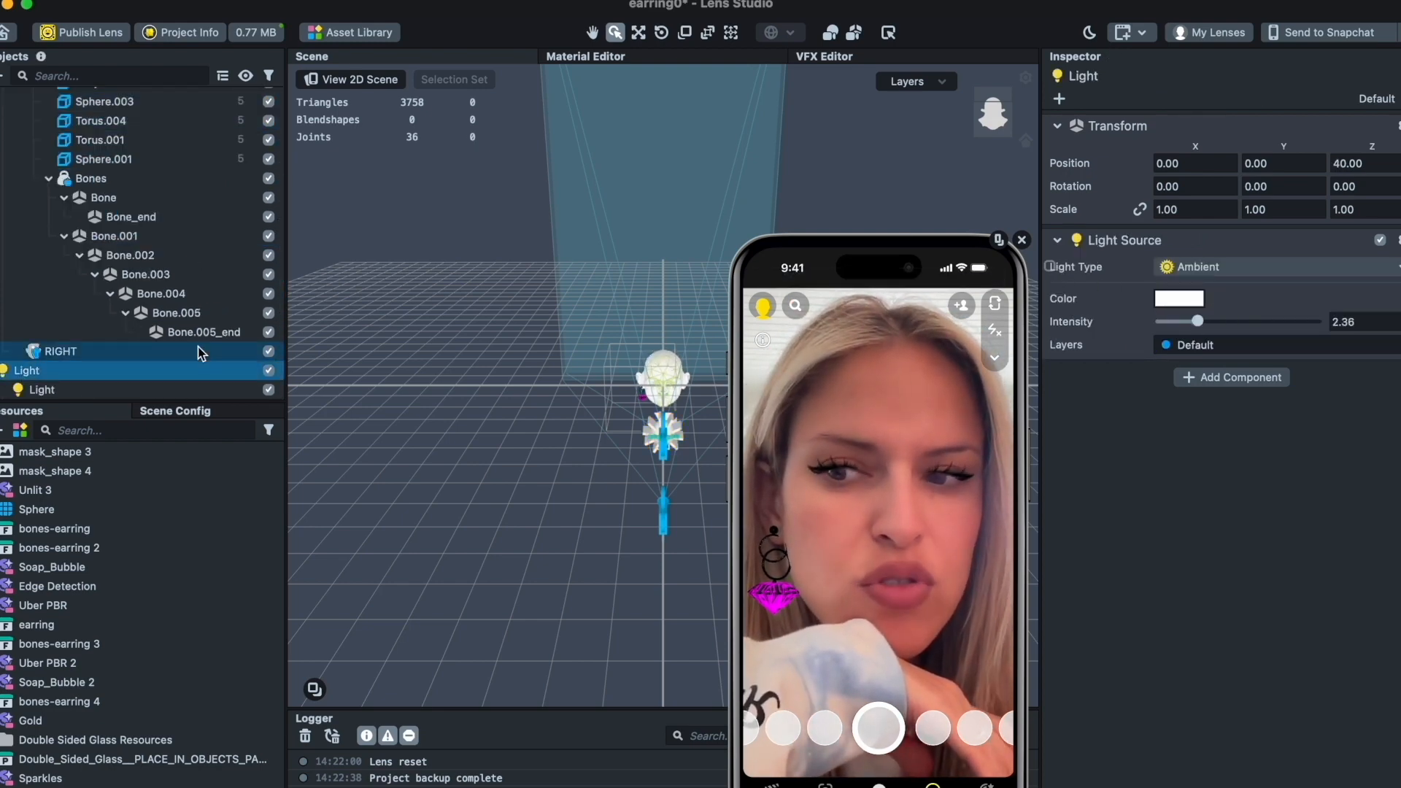
{"action": "left_click", "coordinate": [42, 390]}
{"action": "left_click_drag", "start_coordinate": [1249, 326], "coordinate": [1246, 322]}
- Open the properties of the Gold material assigned to Sphere.003
{"action": "scroll", "coordinate": [102, 255], "scroll_direction": "up", "scroll_amount": 5}
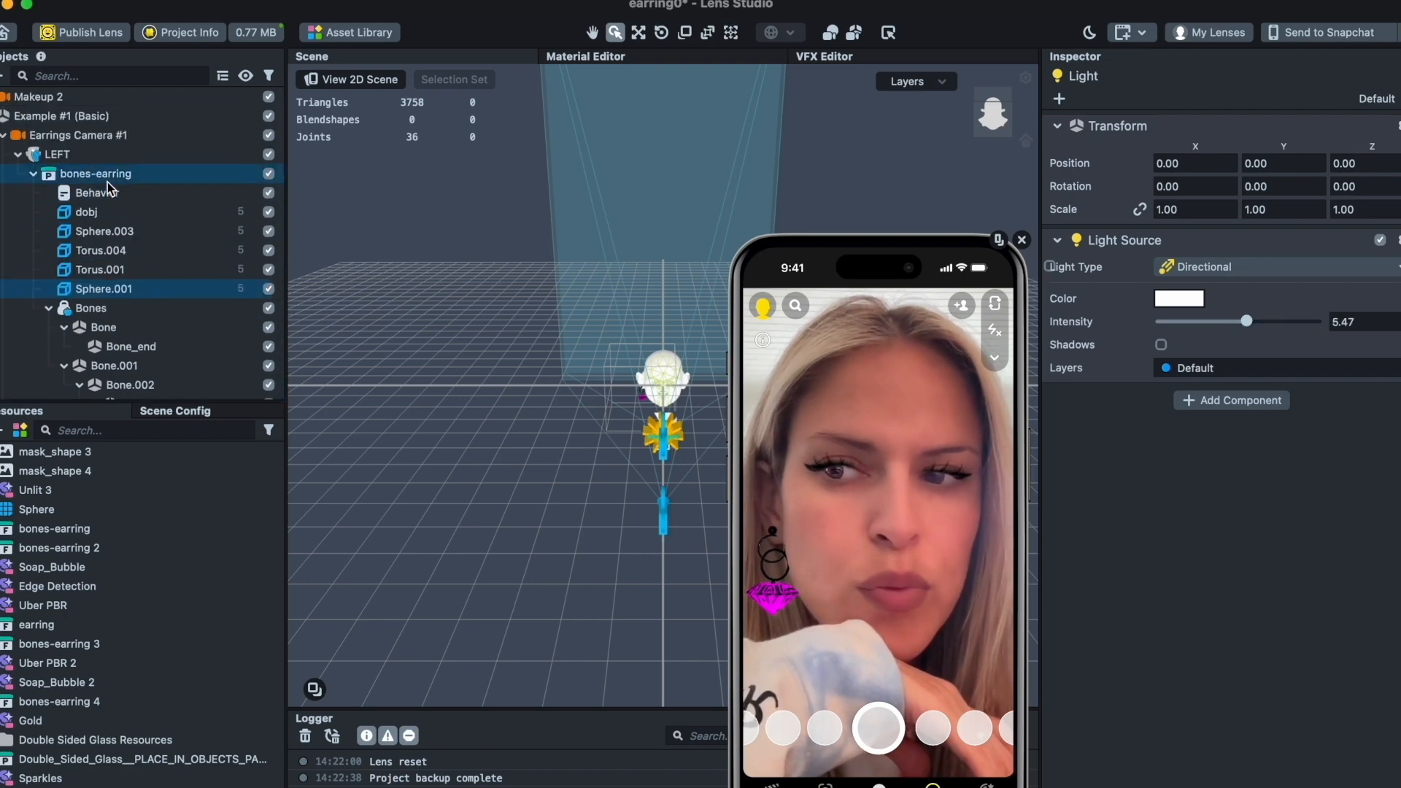
{"action": "left_click", "coordinate": [86, 211]}
{"action": "left_click", "coordinate": [103, 231]}
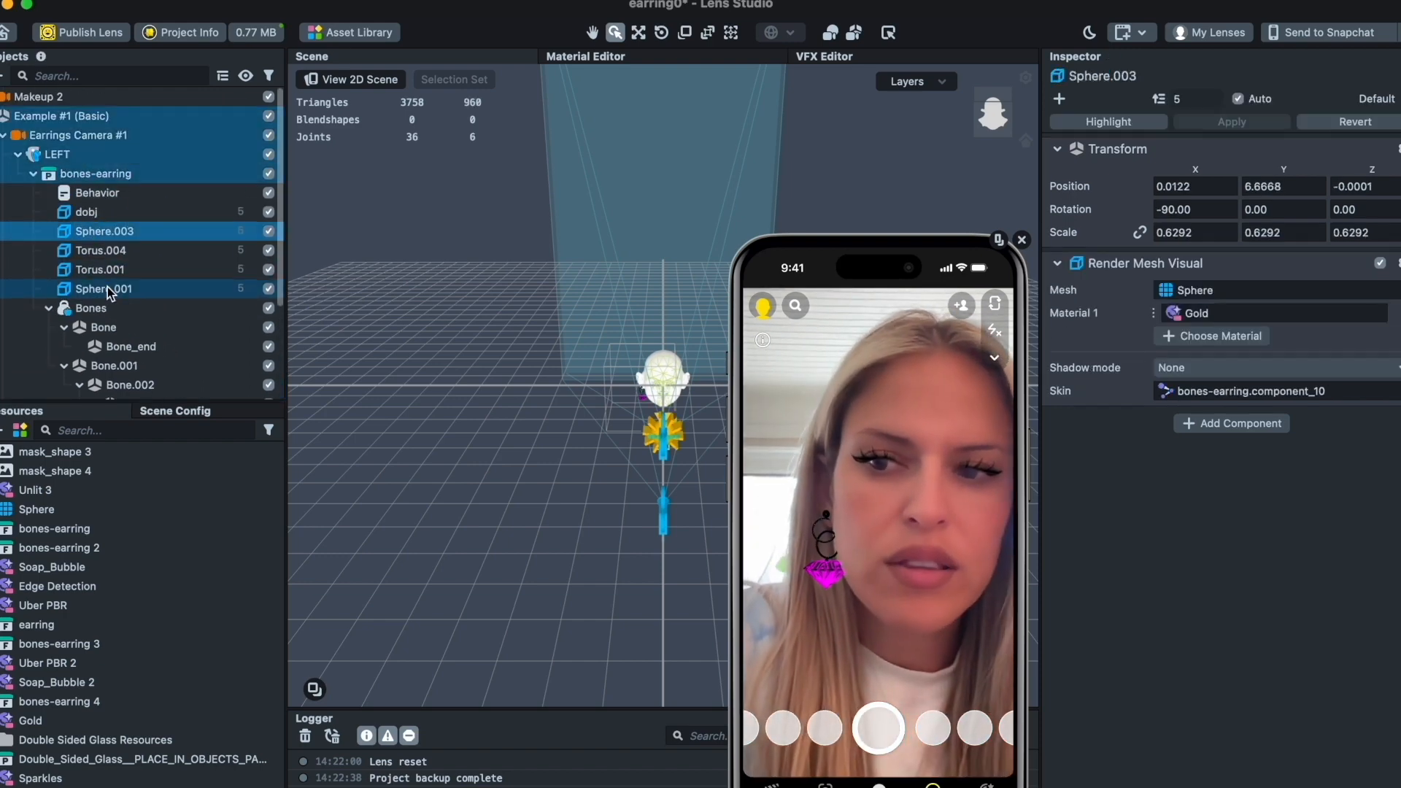
{"action": "right_click", "coordinate": [1181, 313]}
{"action": "left_click", "coordinate": [1211, 377]}
{"action": "left_click", "coordinate": [1208, 250]}
{"action": "left_click", "coordinate": [1204, 272]}
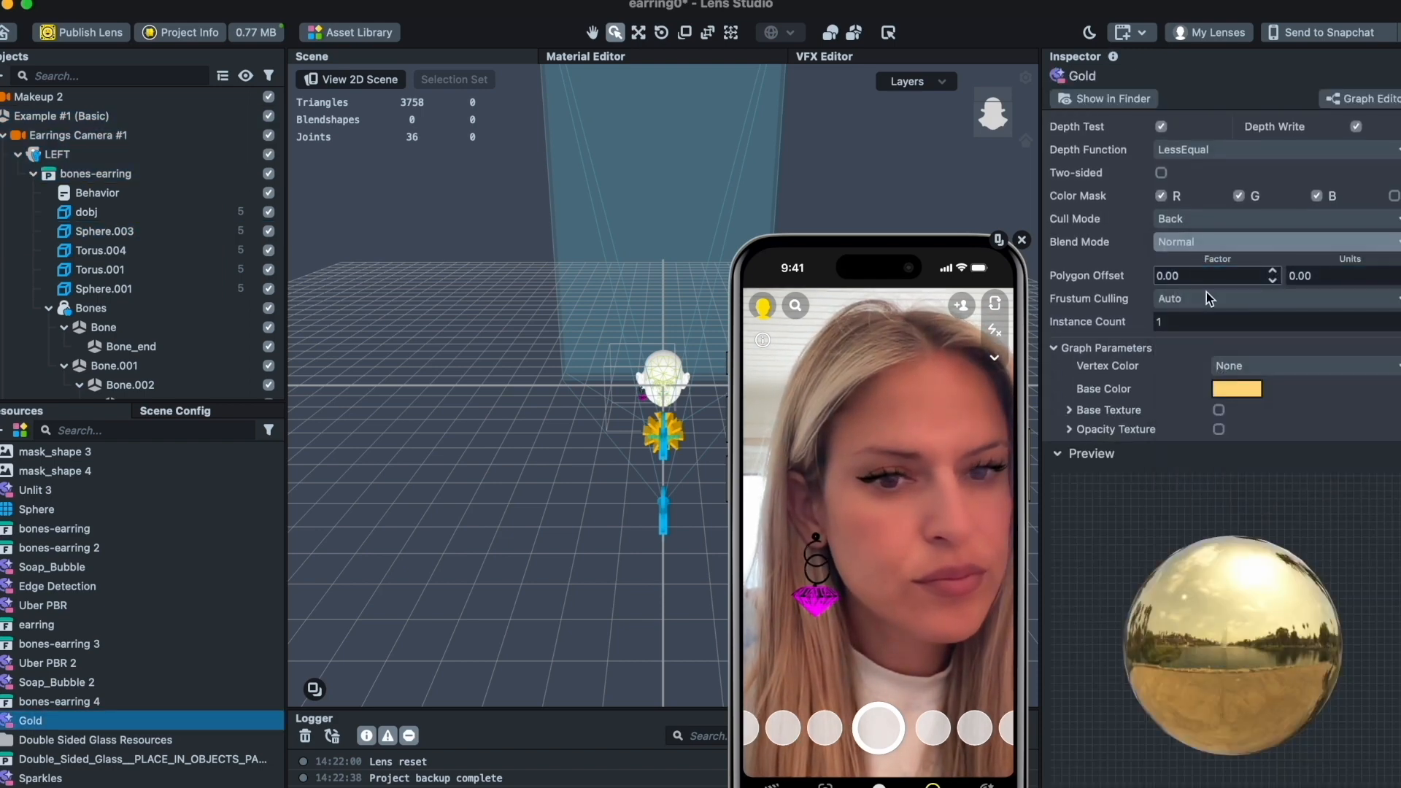
- Set the Gold material's metallic value to 0.68 and its roughness to 0.06
{"action": "scroll", "coordinate": [1206, 292], "scroll_direction": "down", "scroll_amount": 5}
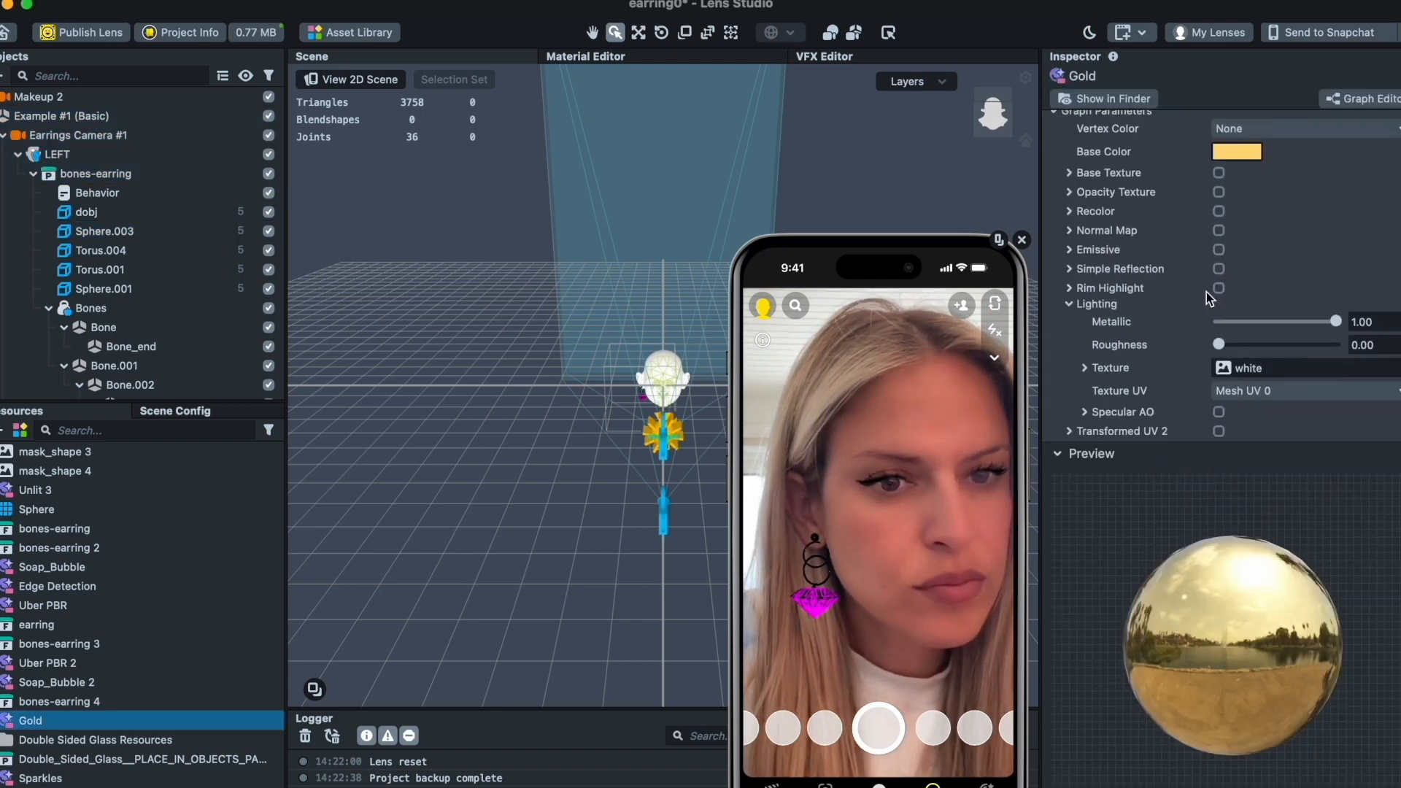
{"action": "mouse_move", "coordinate": [1246, 332]}
{"action": "left_mouse_down"}
{"action": "mouse_move", "coordinate": [1316, 326]}
{"action": "mouse_move", "coordinate": [1267, 348]}
{"action": "mouse_move", "coordinate": [1229, 321]}
{"action": "mouse_move", "coordinate": [1337, 321]}
{"action": "left_mouse_up"}
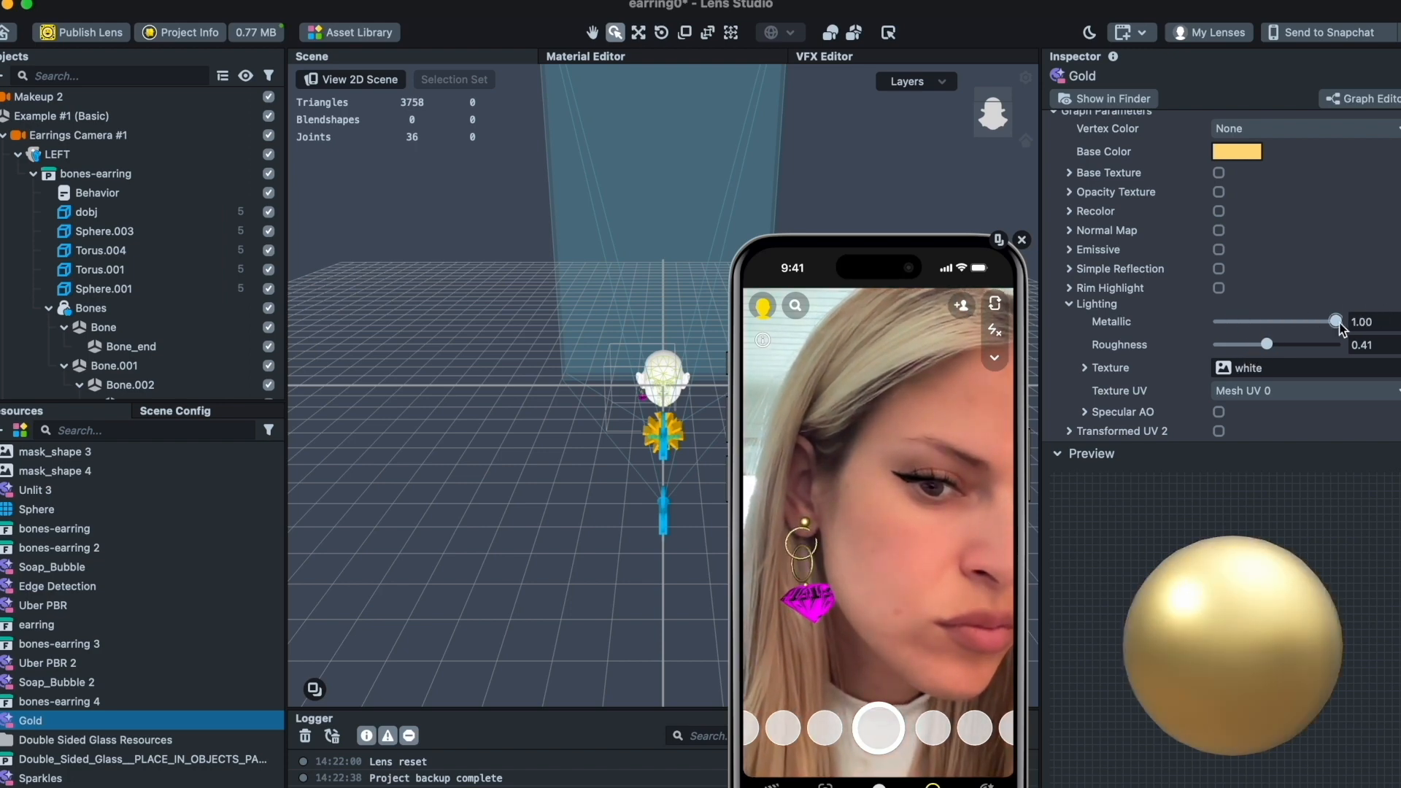
{"action": "left_click", "coordinate": [1297, 321]}
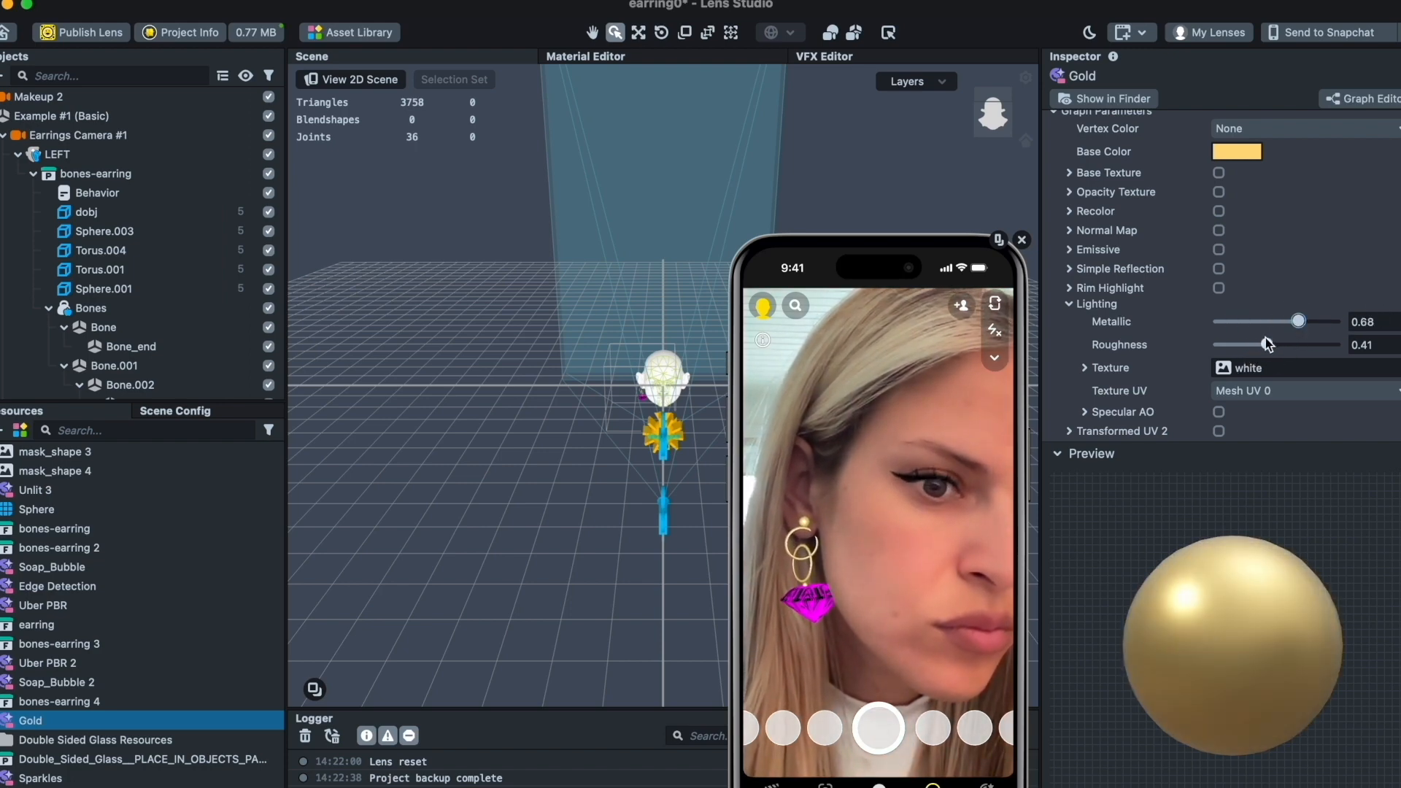
{"action": "mouse_move", "coordinate": [1238, 353]}
{"action": "left_mouse_down"}
{"action": "mouse_move", "coordinate": [1211, 355]}
{"action": "mouse_move", "coordinate": [1225, 353]}
{"action": "left_mouse_up"}
{"action": "mouse_move", "coordinate": [981, 263]}
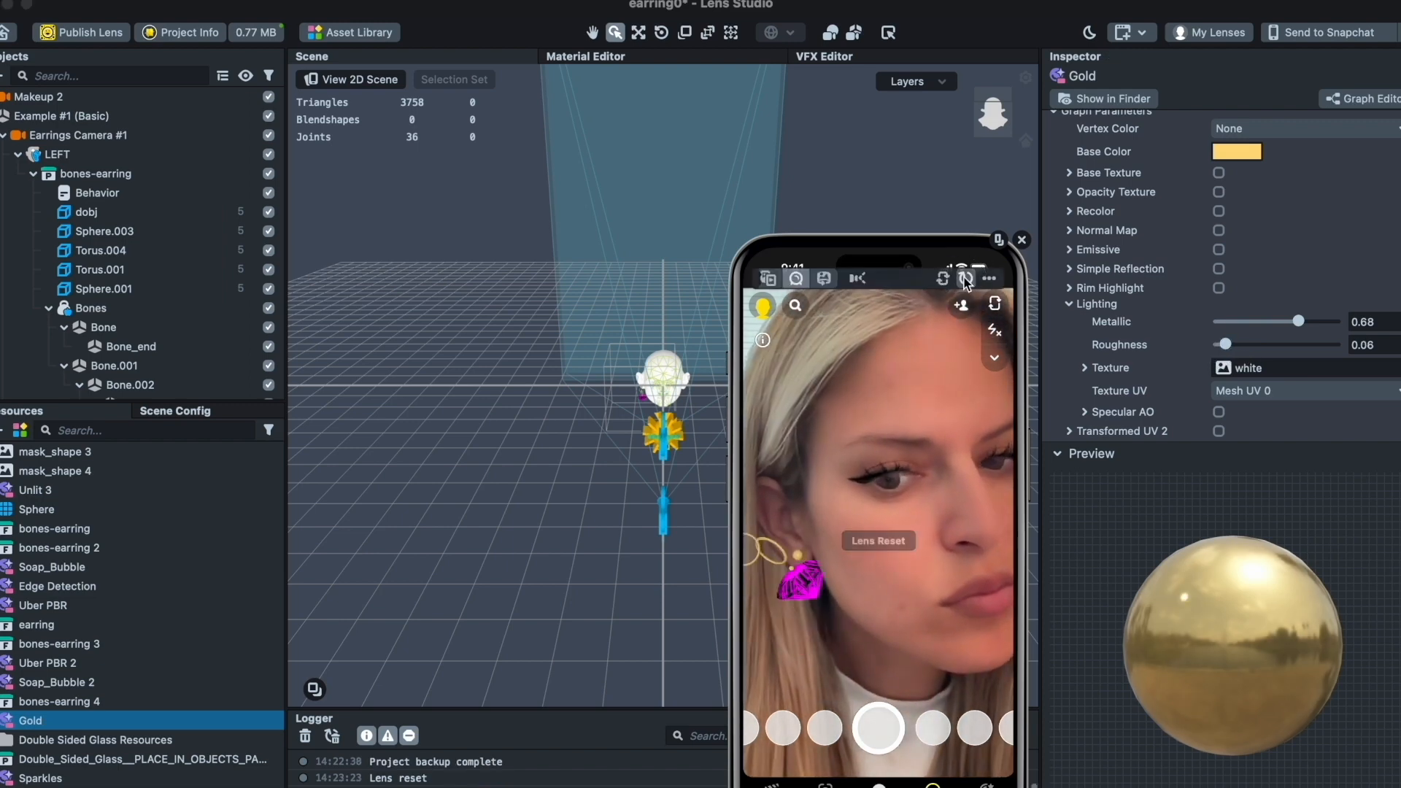
- Raise the Gold material's metallic value to 0.76
{"action": "left_click", "coordinate": [1322, 322]}
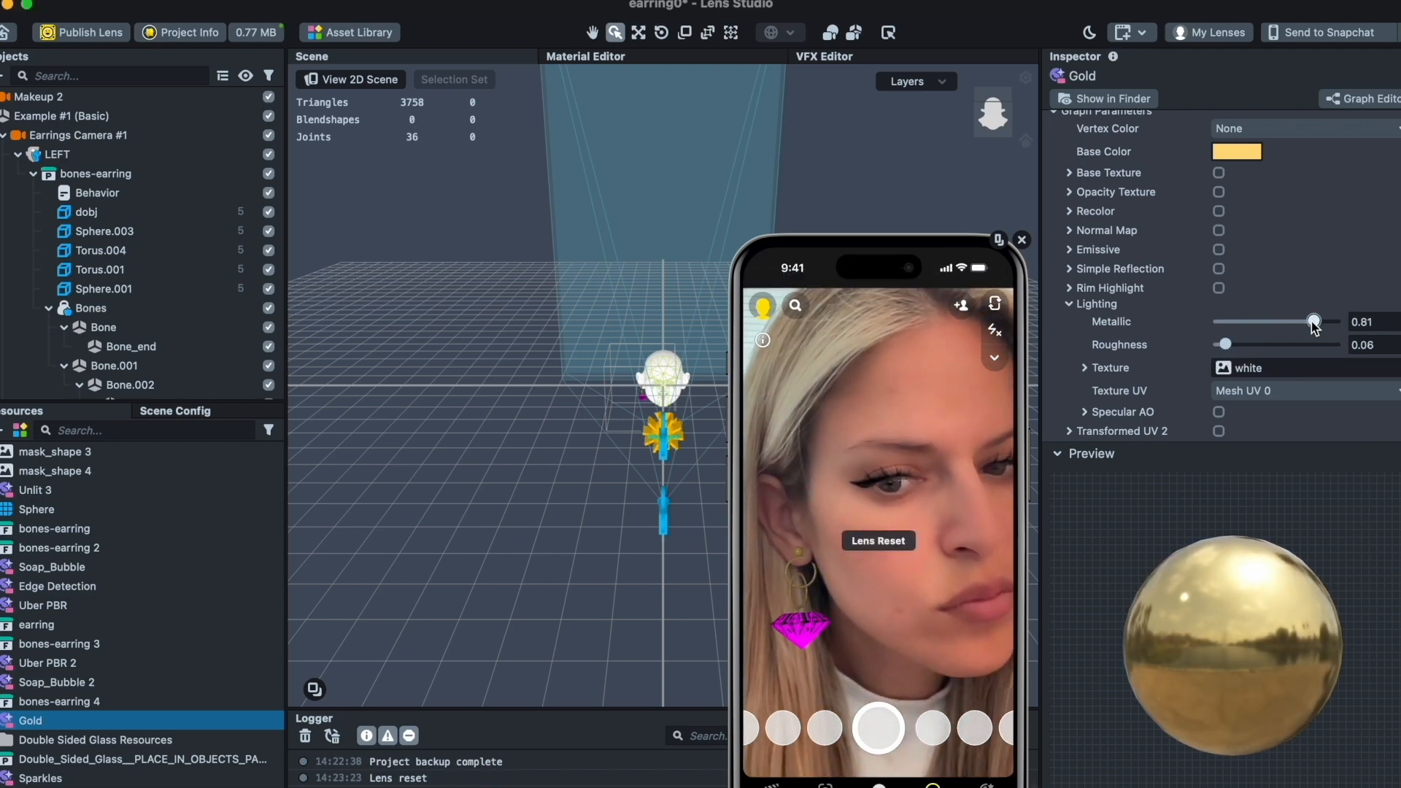
{"action": "left_click_drag", "start_coordinate": [1313, 326], "coordinate": [1305, 323]}
{"action": "scroll", "coordinate": [1306, 322], "scroll_direction": "up", "scroll_amount": 3}
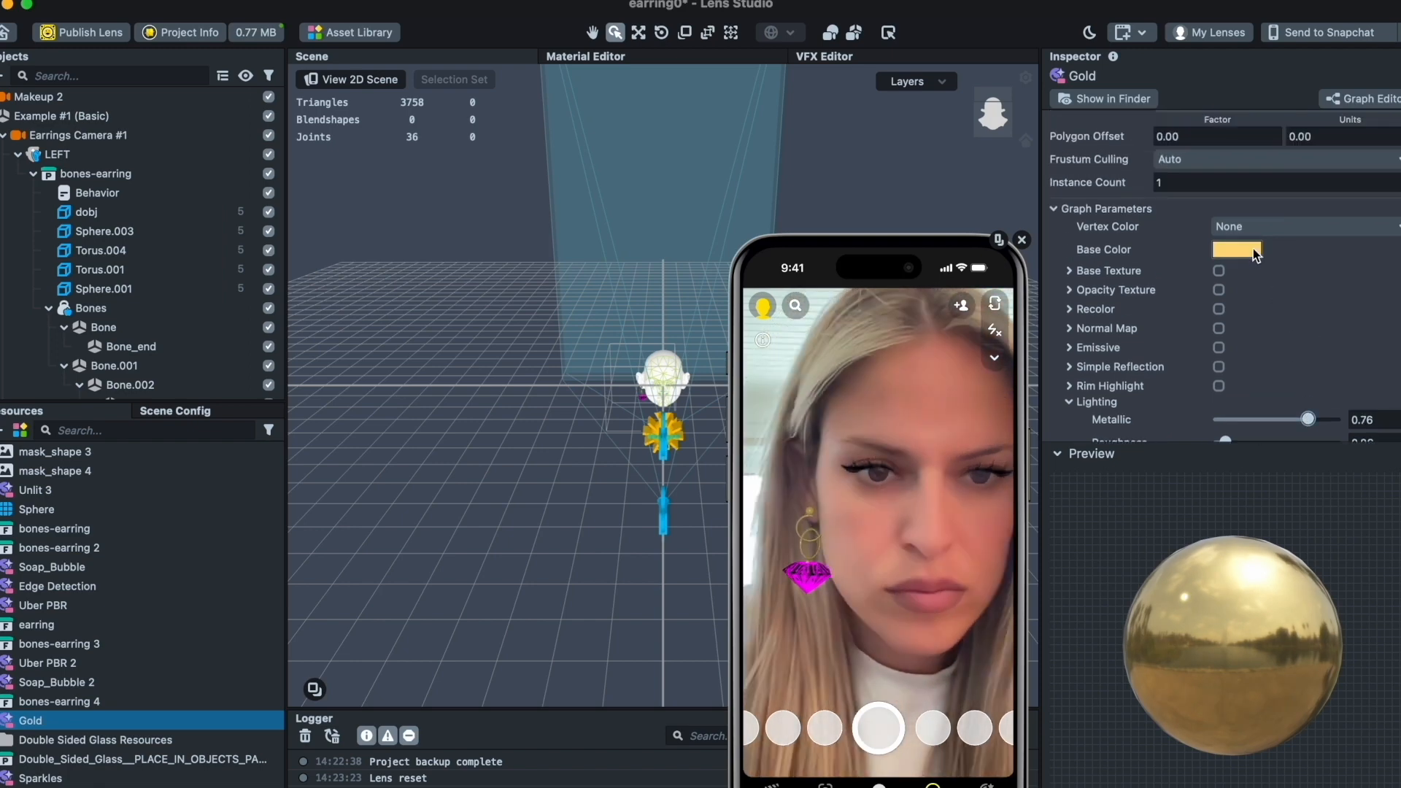
- Select the meshes from Sphere.003 to Sphere.001 and add Metal gold env as their second material
{"action": "left_click", "coordinate": [130, 213]}
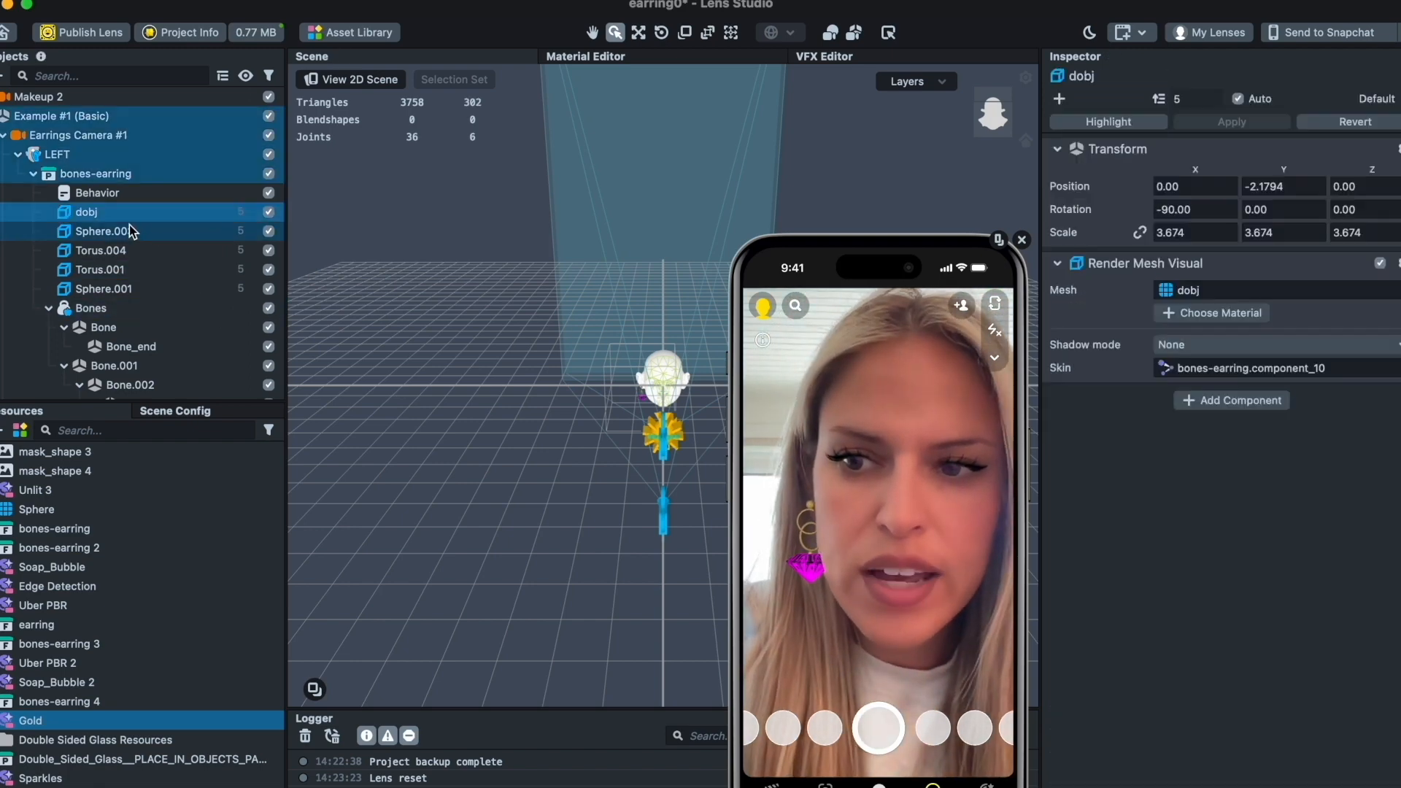
{"action": "left_click", "coordinate": [104, 289]}
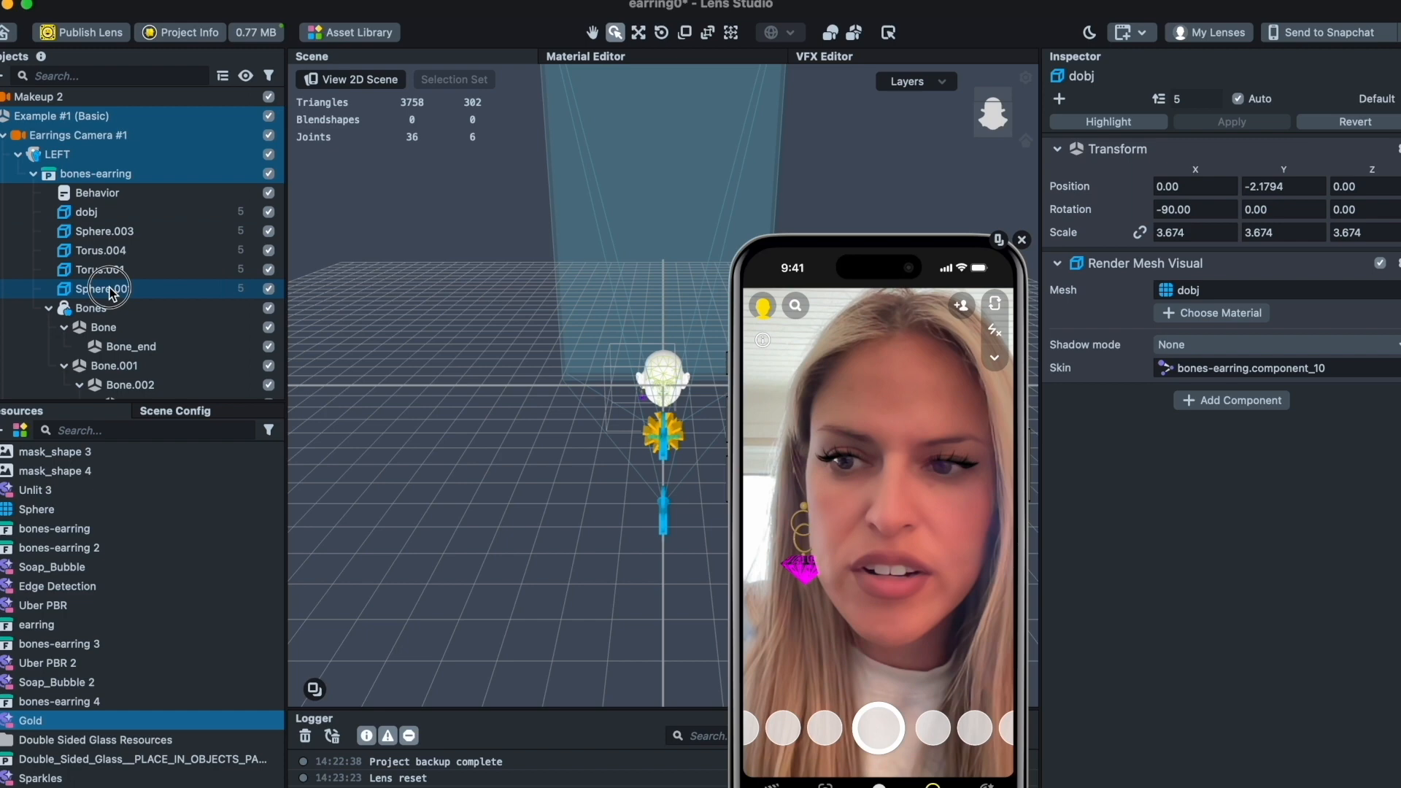
{"action": "left_click", "coordinate": [108, 241], "text": "shift"}
{"action": "left_click", "coordinate": [1220, 312]}
{"action": "type", "text": "gol"}
{"action": "double_click", "coordinate": [670, 315]}
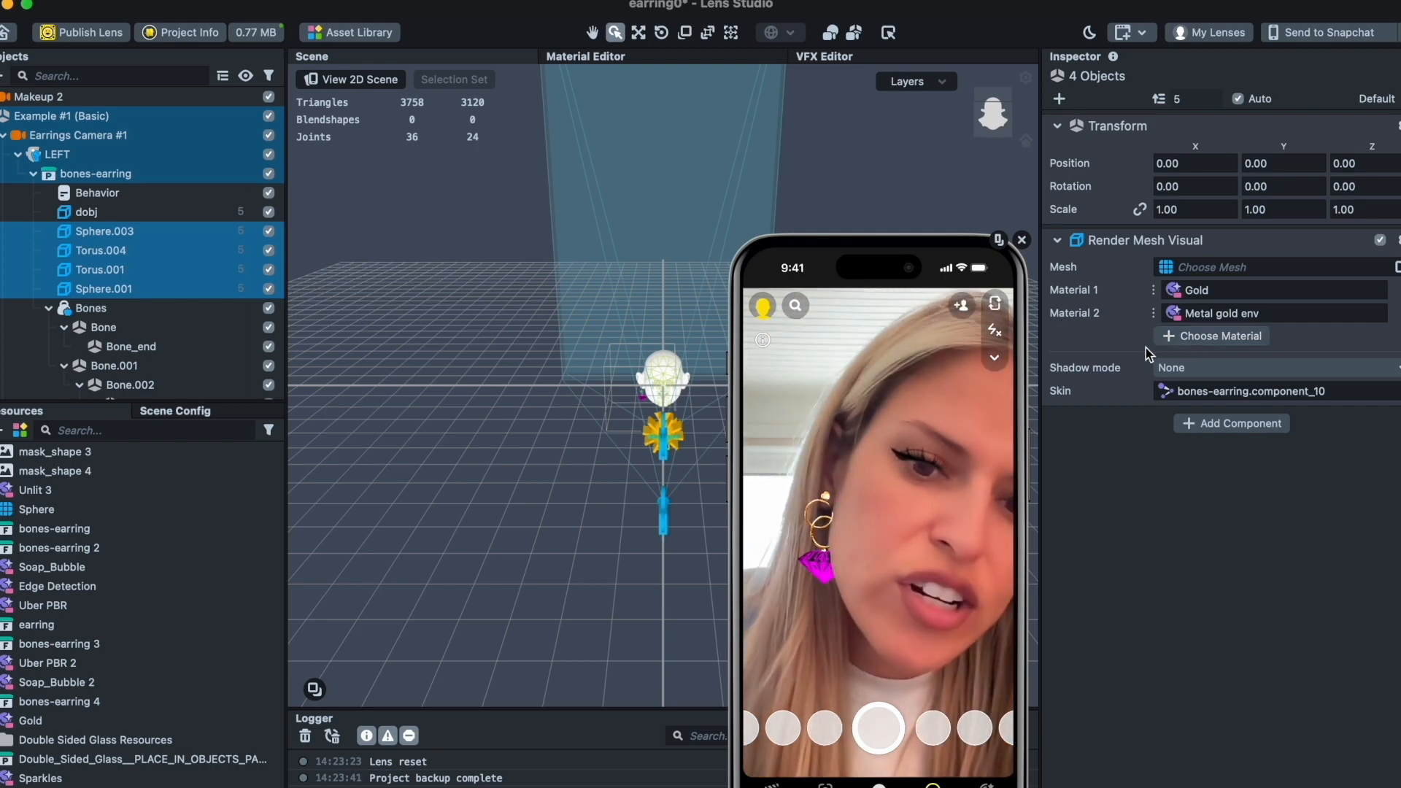
- Open the properties of the Metal gold env material assigned as Material 2 and adjust its x graph parameter
{"action": "right_click", "coordinate": [1238, 314]}
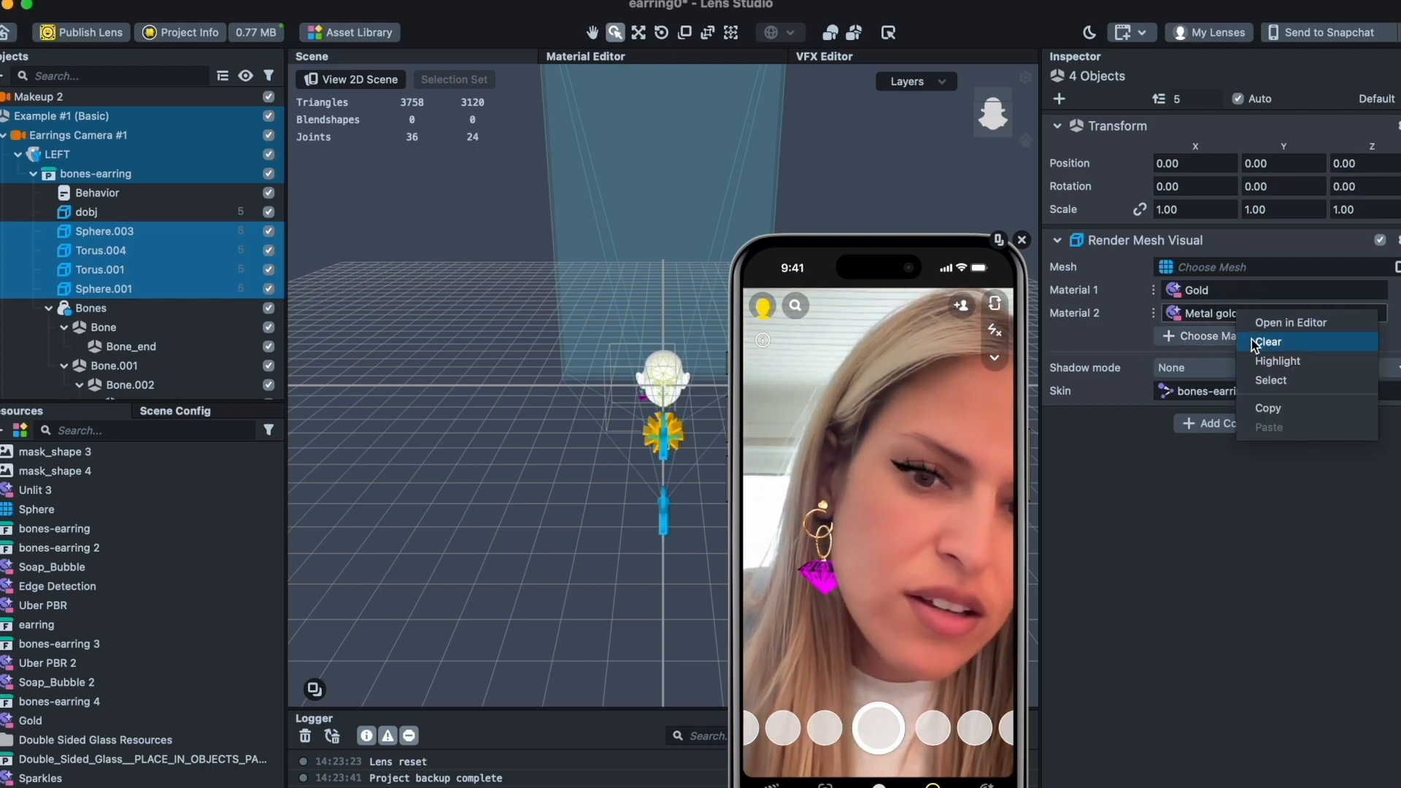
{"action": "left_click", "coordinate": [1269, 381]}
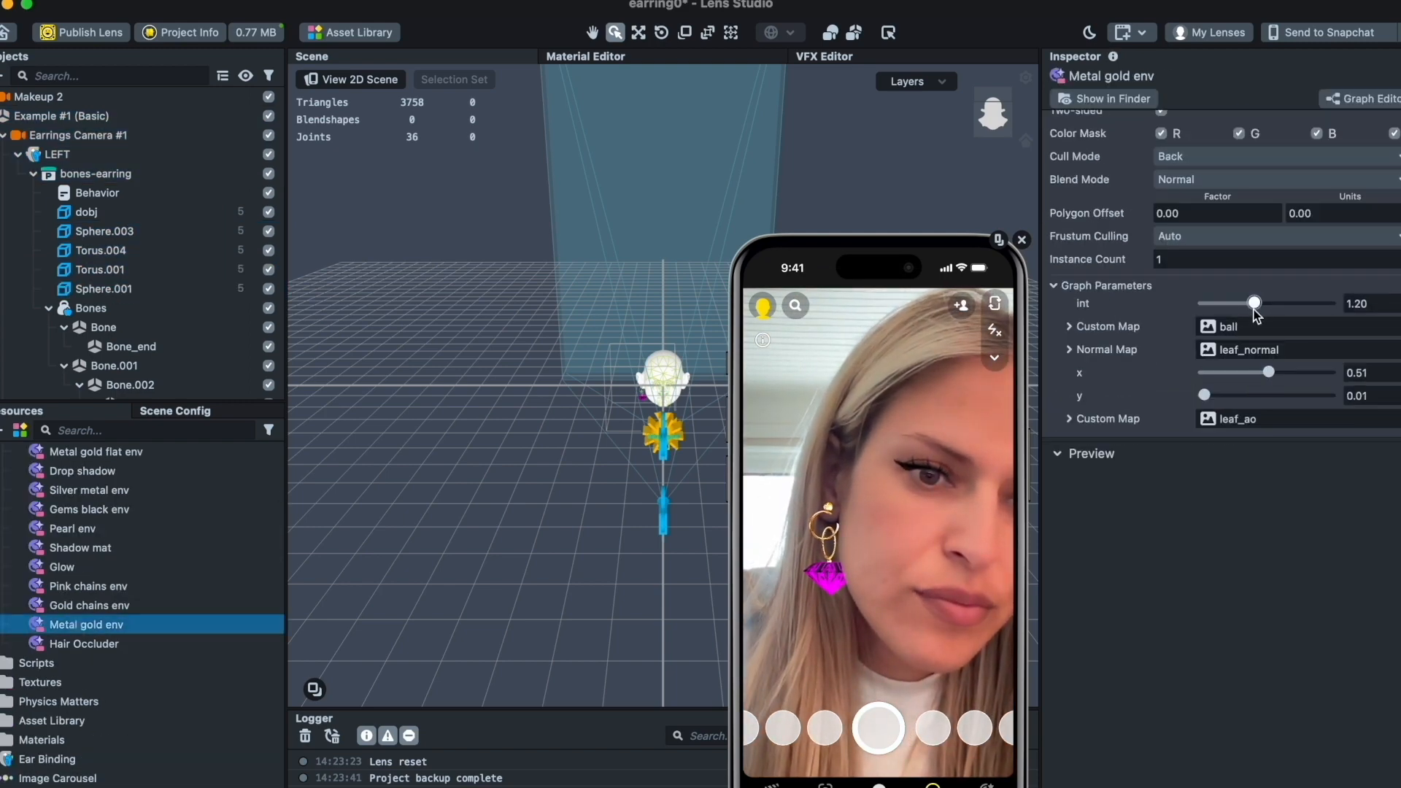
{"action": "mouse_move", "coordinate": [1269, 372]}
{"action": "left_mouse_down"}
{"action": "mouse_move", "coordinate": [1203, 372]}
{"action": "mouse_move", "coordinate": [1297, 374]}
{"action": "mouse_move", "coordinate": [1270, 373]}
{"action": "left_mouse_up"}
- Assign the Soap_Bubble material to the dobj gem mesh
{"action": "left_click", "coordinate": [103, 288]}
{"action": "left_click", "coordinate": [86, 212]}
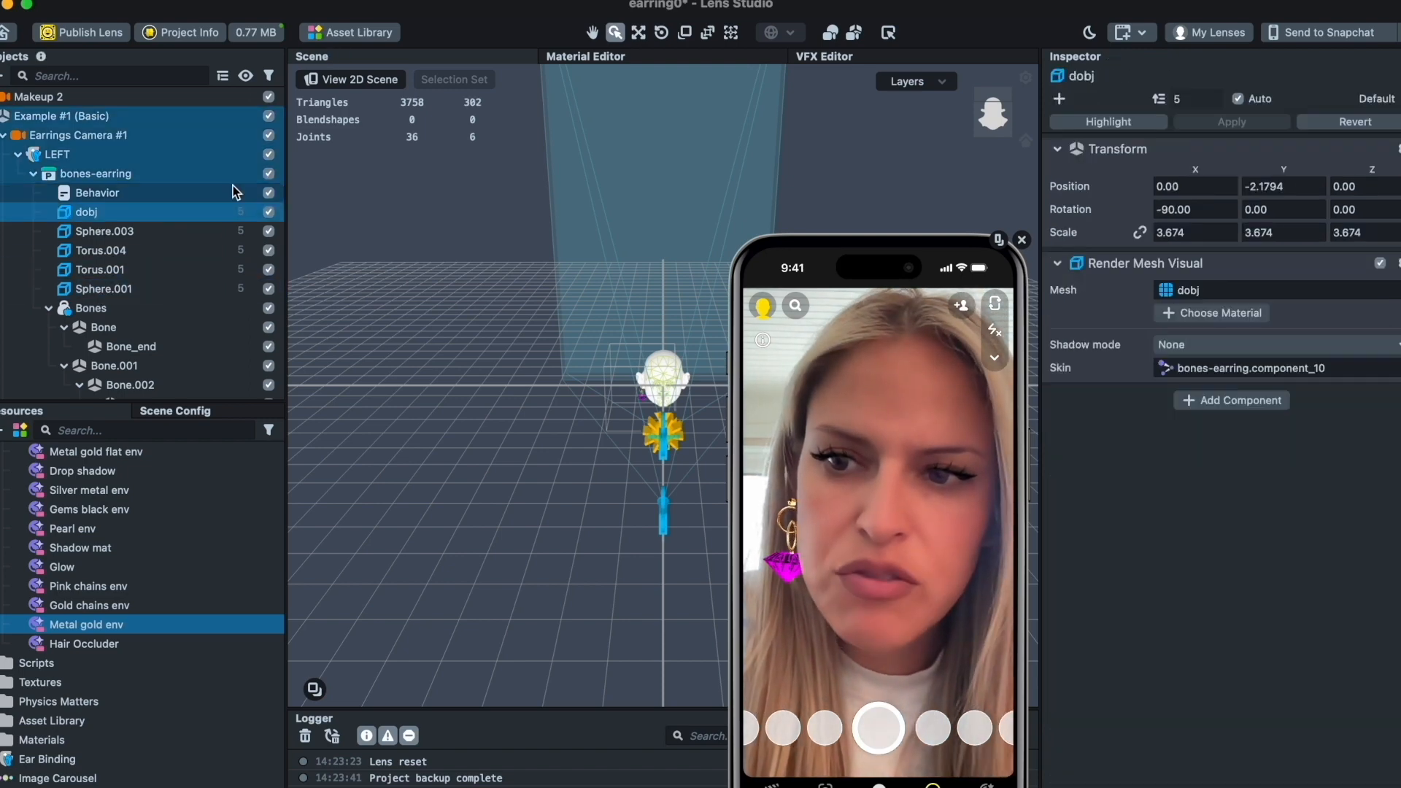
{"action": "left_click", "coordinate": [1212, 312]}
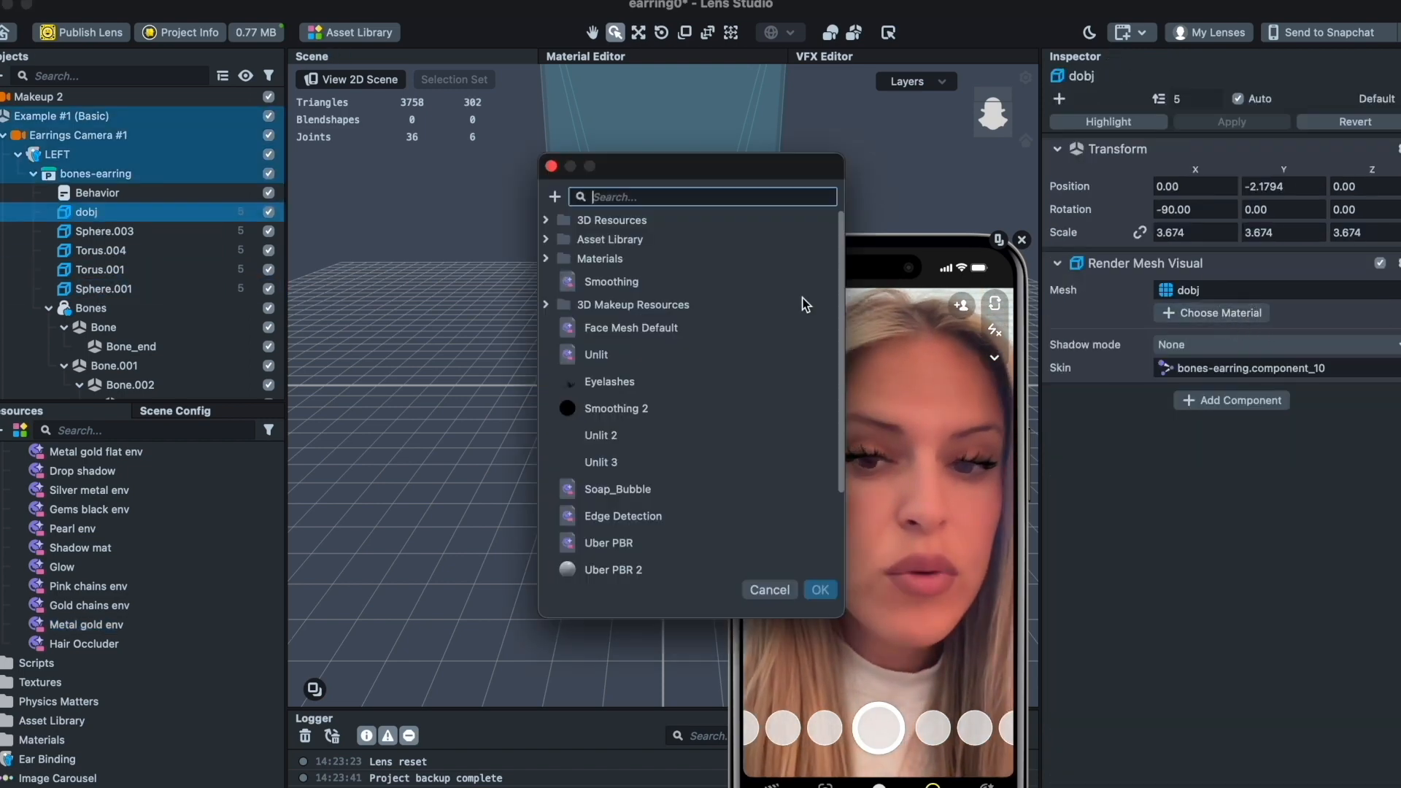
{"action": "scroll", "coordinate": [576, 489], "scroll_direction": "down", "scroll_amount": 3}
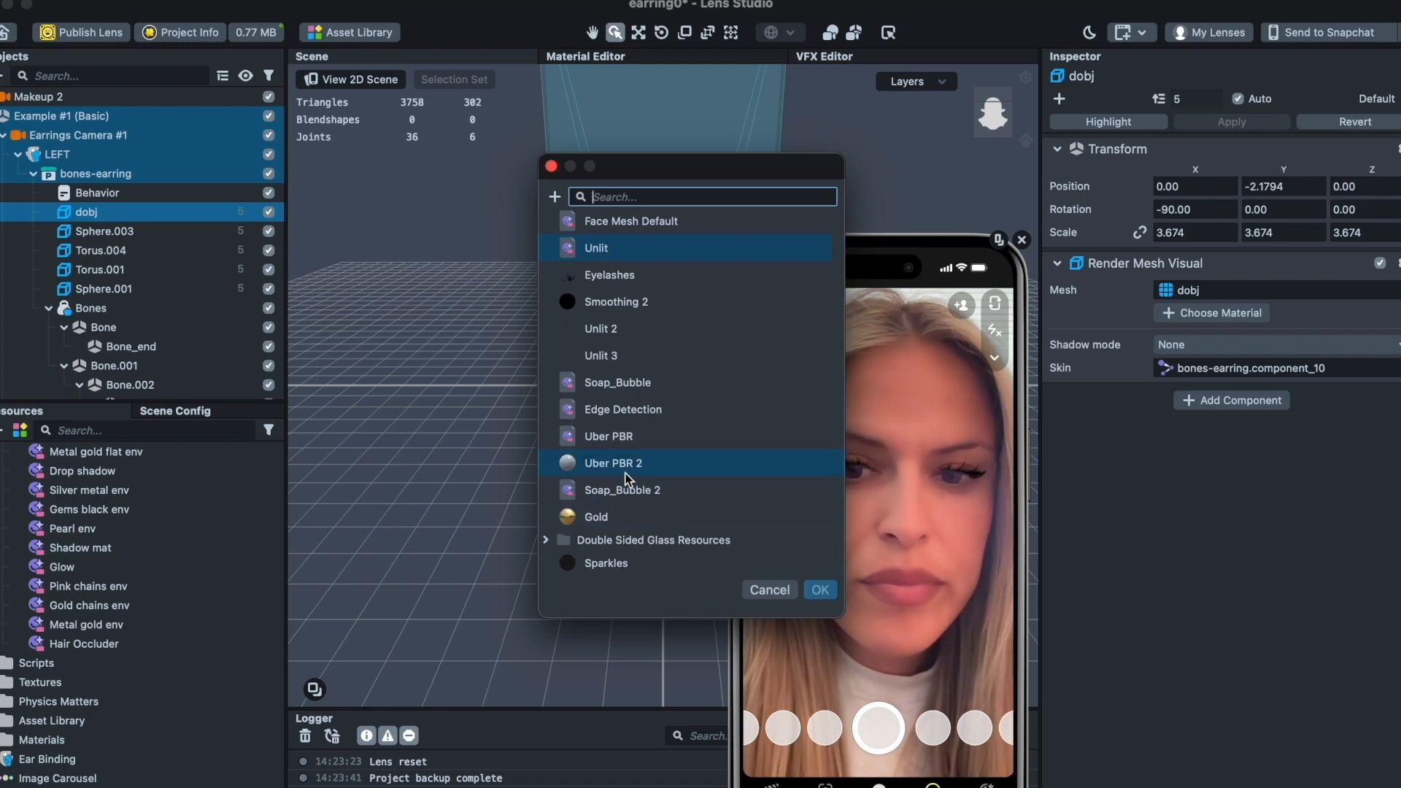
{"action": "key", "text": "Escape"}
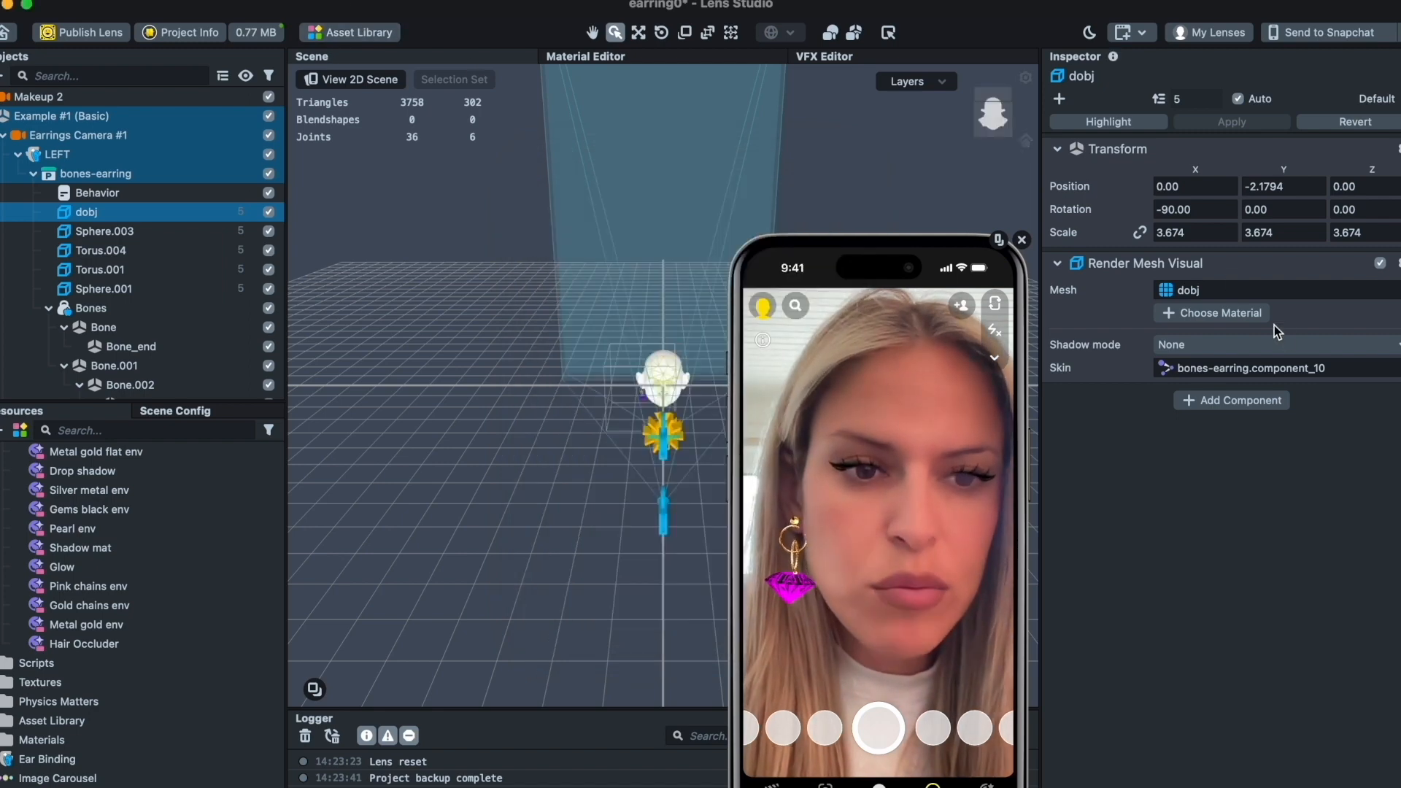
{"action": "left_click", "coordinate": [1212, 312]}
{"action": "scroll", "coordinate": [627, 387], "scroll_direction": "down", "scroll_amount": 3}
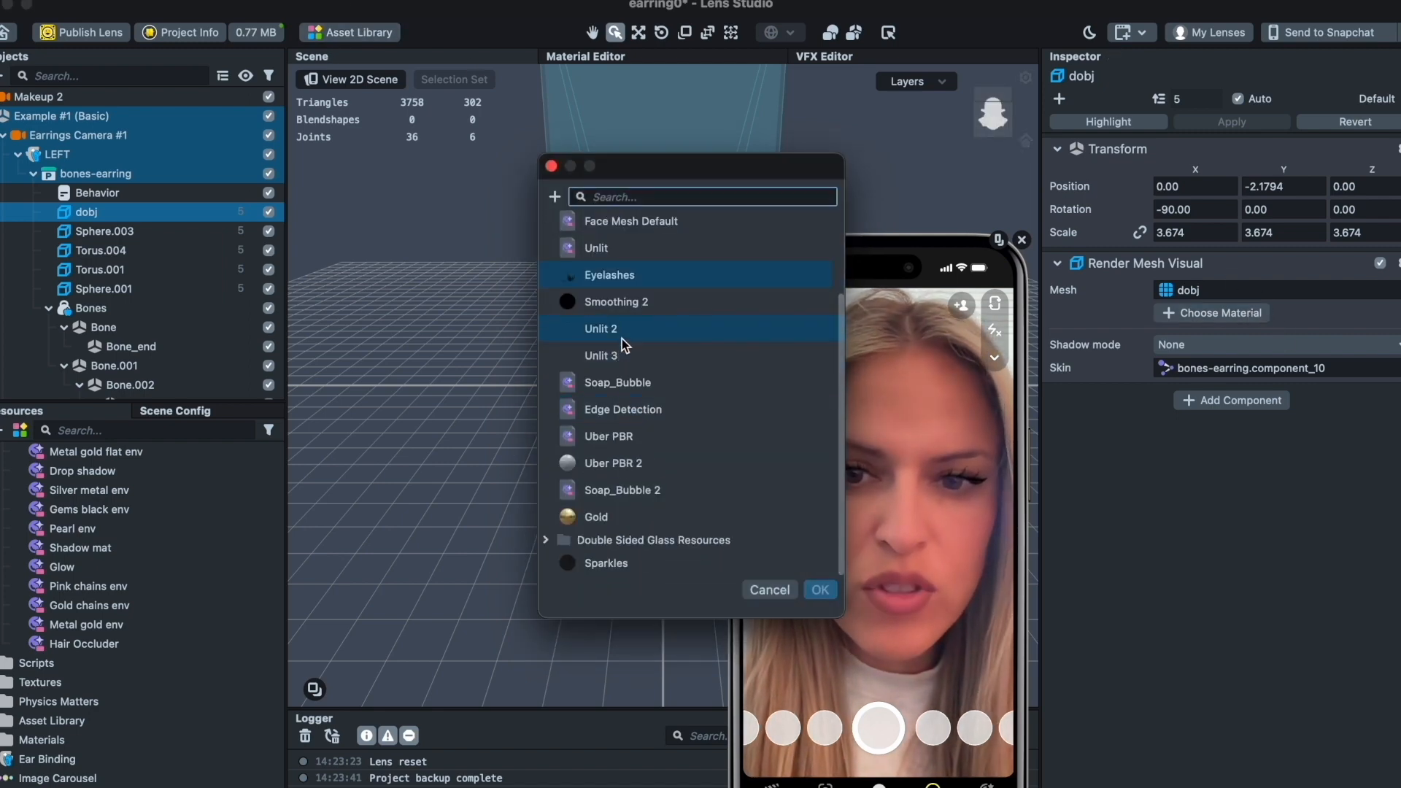
{"action": "left_click", "coordinate": [619, 384]}
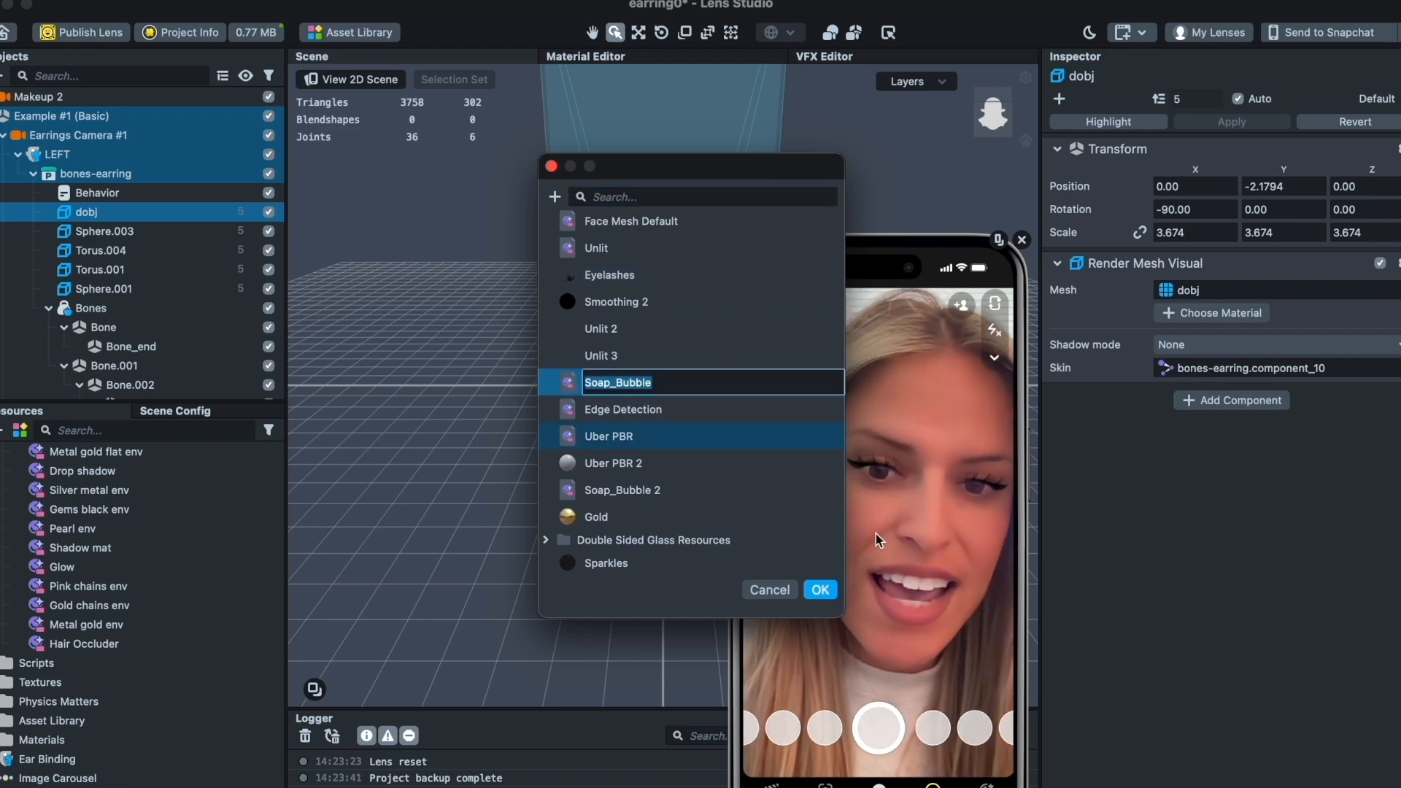
{"action": "left_click", "coordinate": [811, 590]}
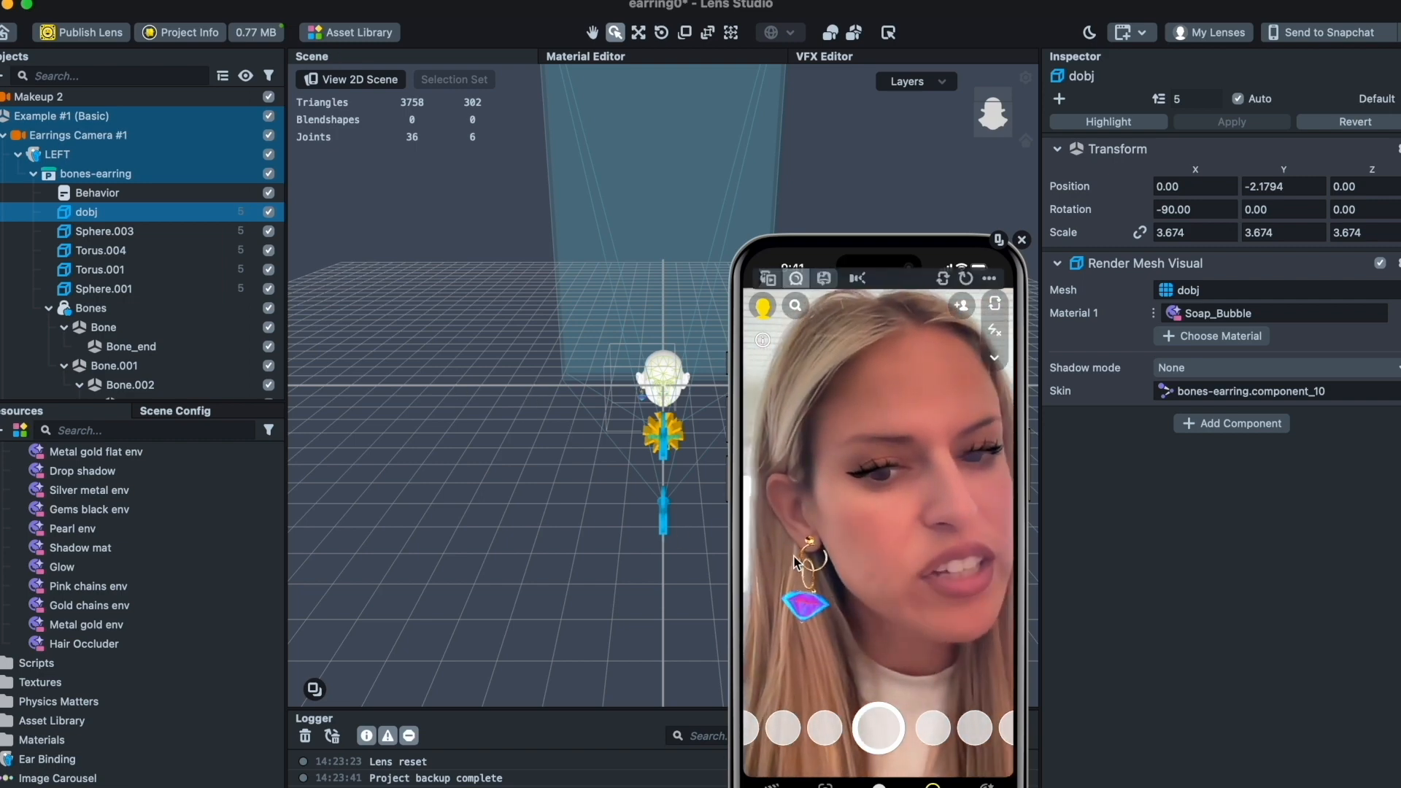
- Move the bones-earring object along its Z axis to a Z position of 1.00
{"action": "left_click", "coordinate": [104, 173]}
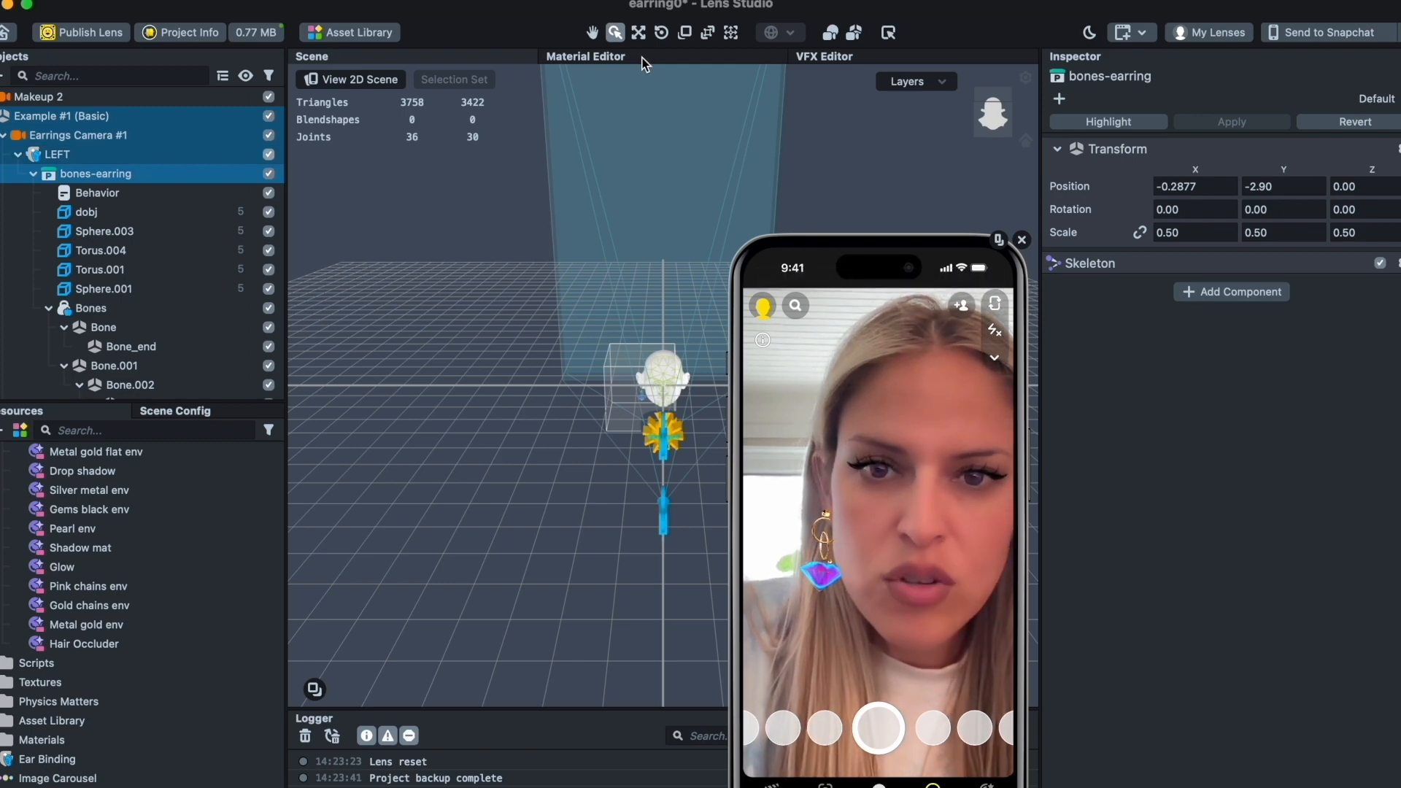
{"action": "left_click", "coordinate": [639, 32]}
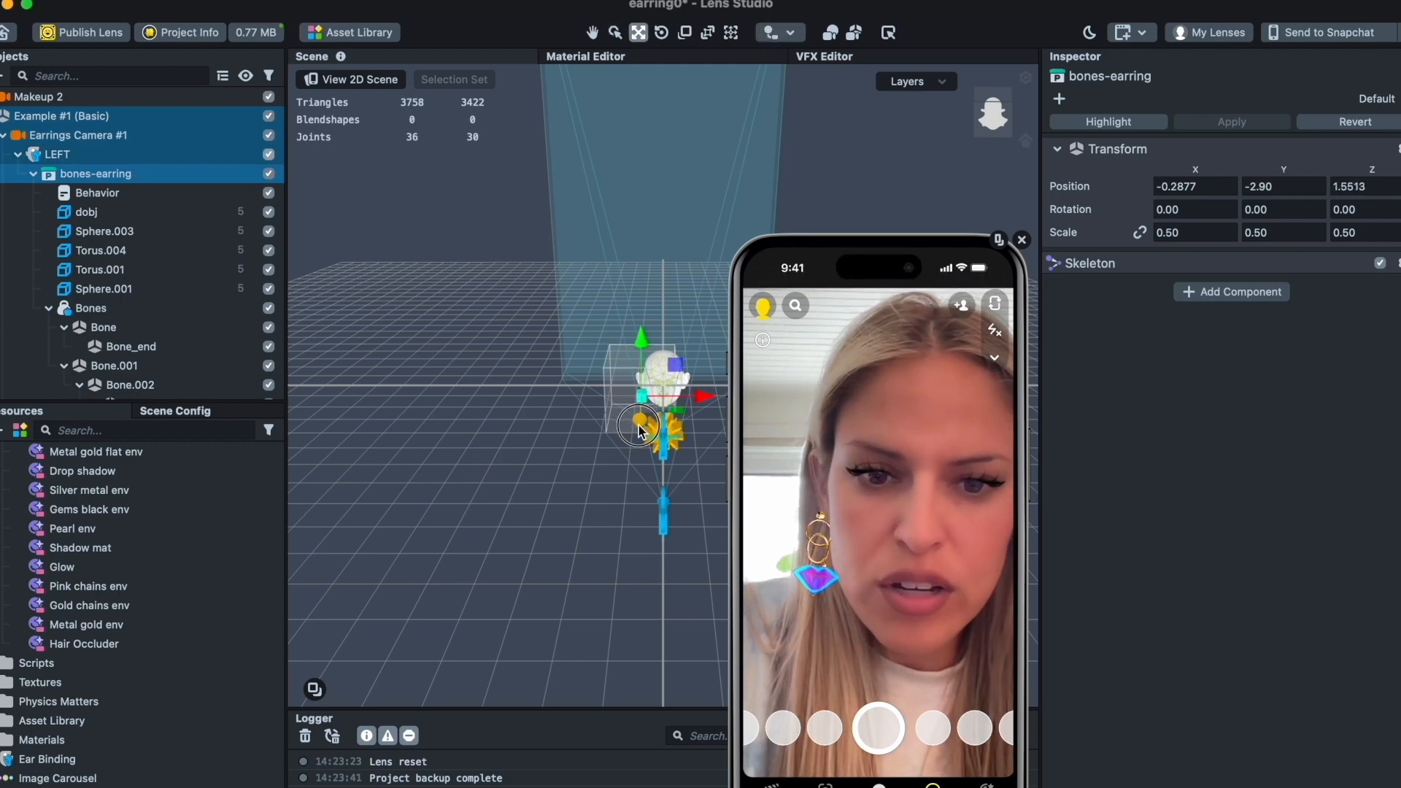
{"action": "left_click_drag", "start_coordinate": [638, 426], "coordinate": [639, 429]}
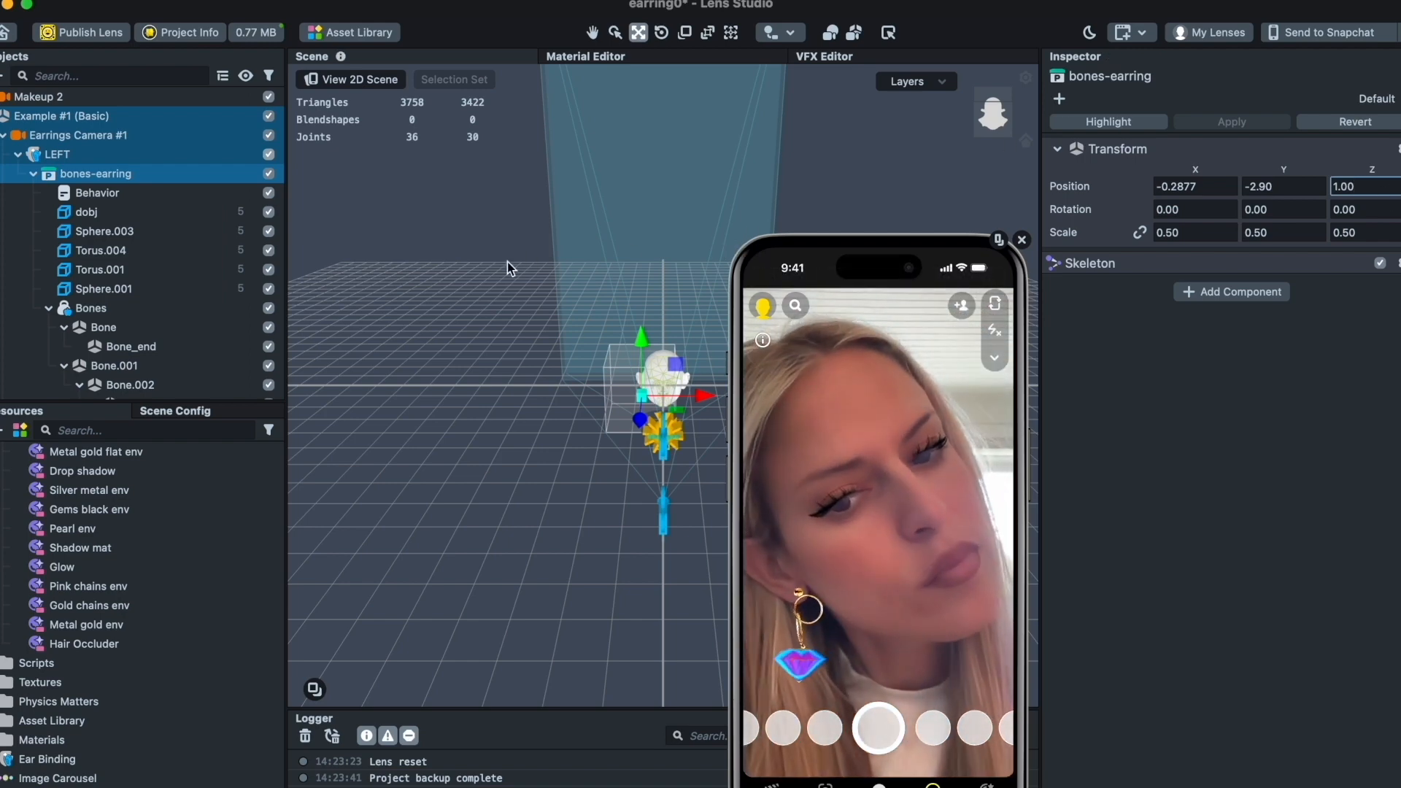
- Try a Sphere body shape with a shape radius of 0.10 in the Behavior object's Chain script
{"action": "left_click", "coordinate": [139, 192]}
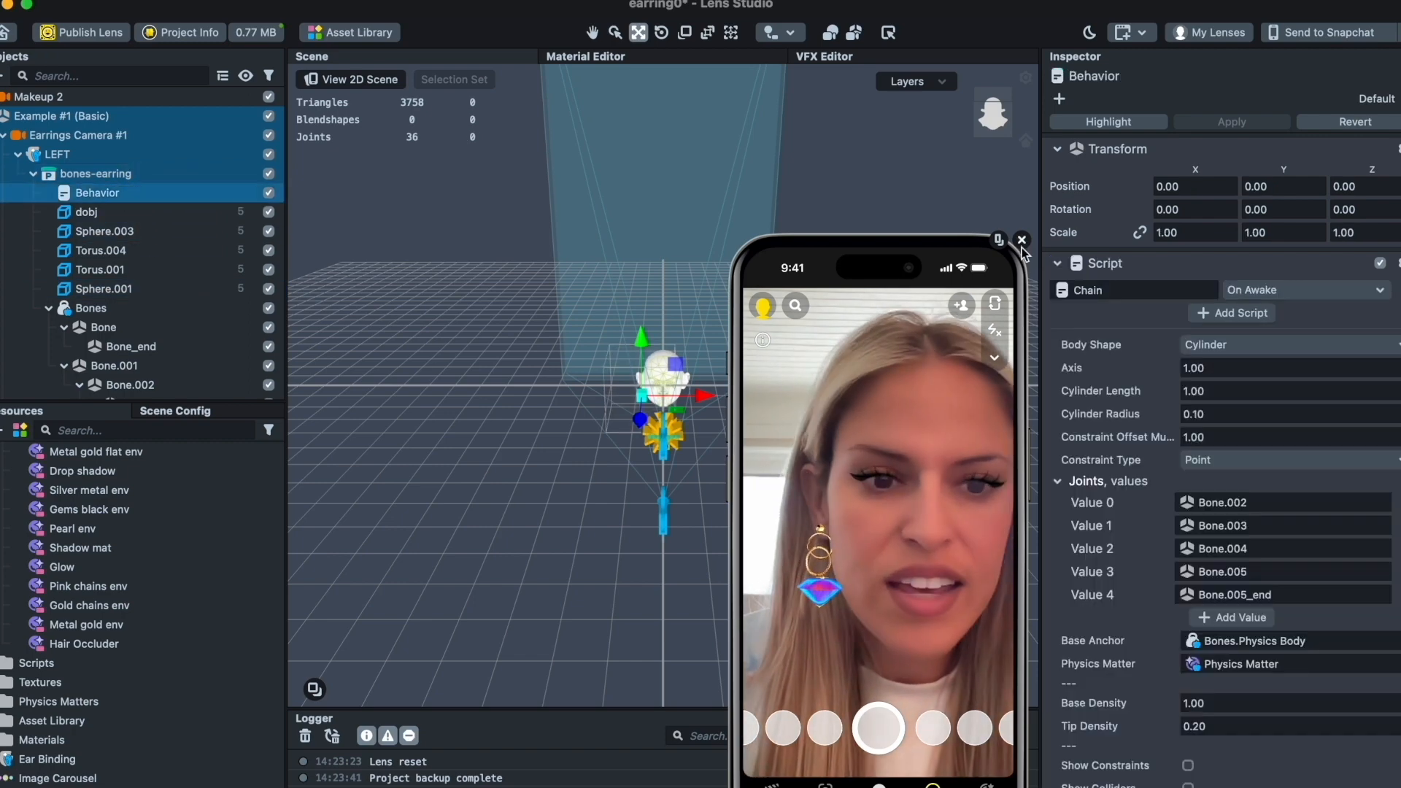
{"action": "left_click", "coordinate": [1260, 348]}
{"action": "left_click", "coordinate": [1257, 332]}
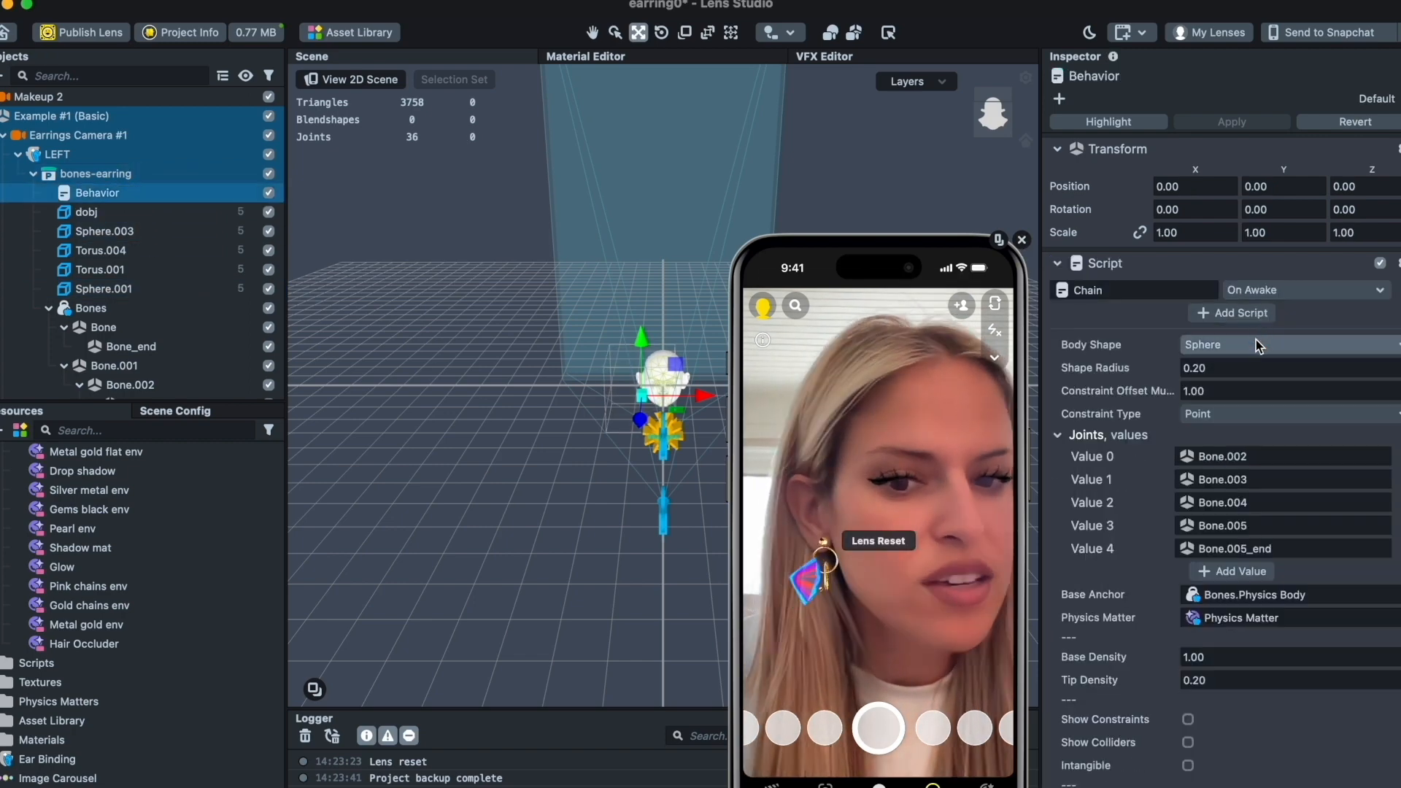
{"action": "left_click", "coordinate": [1255, 345]}
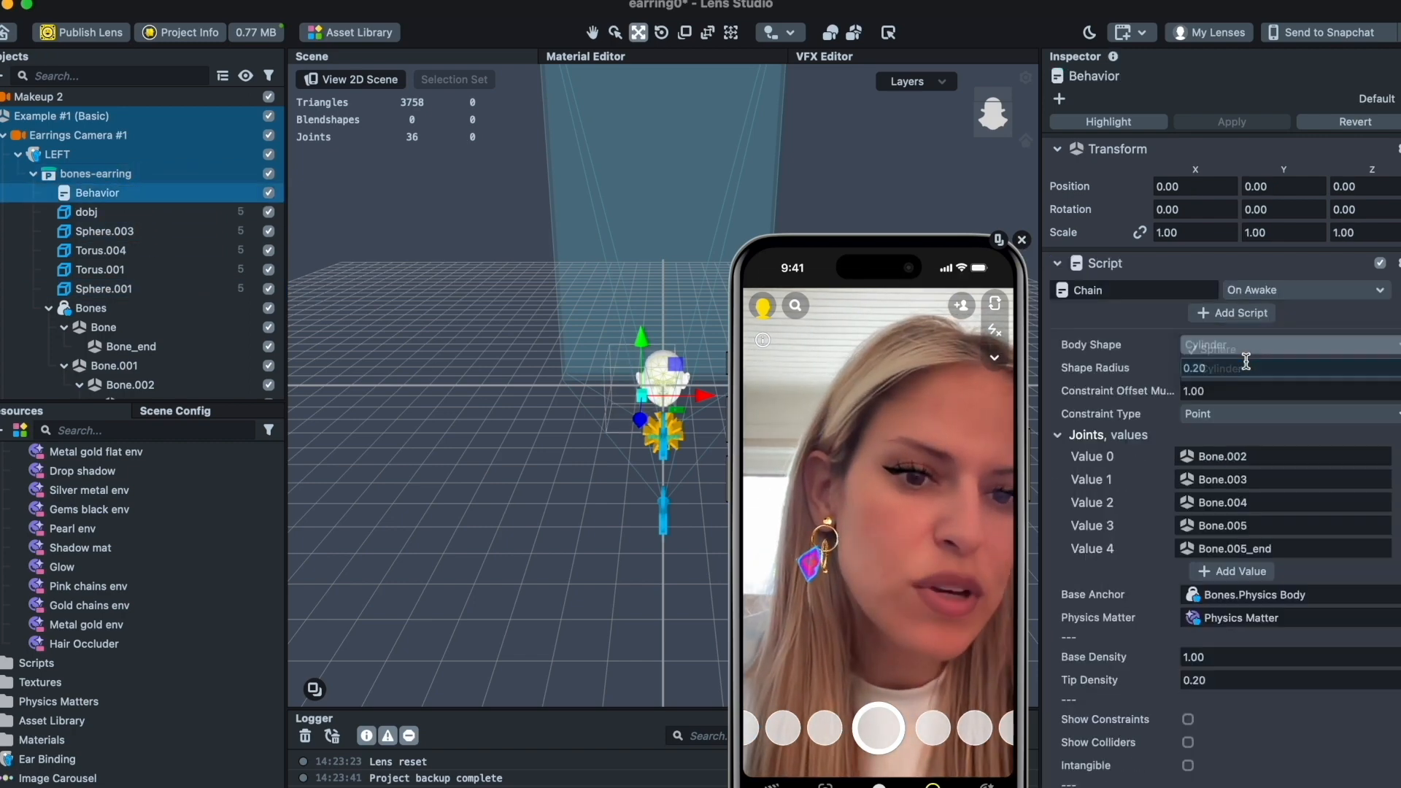
{"action": "left_click", "coordinate": [1244, 362]}
{"action": "left_click", "coordinate": [1233, 348]}
{"action": "left_click", "coordinate": [1241, 326]}
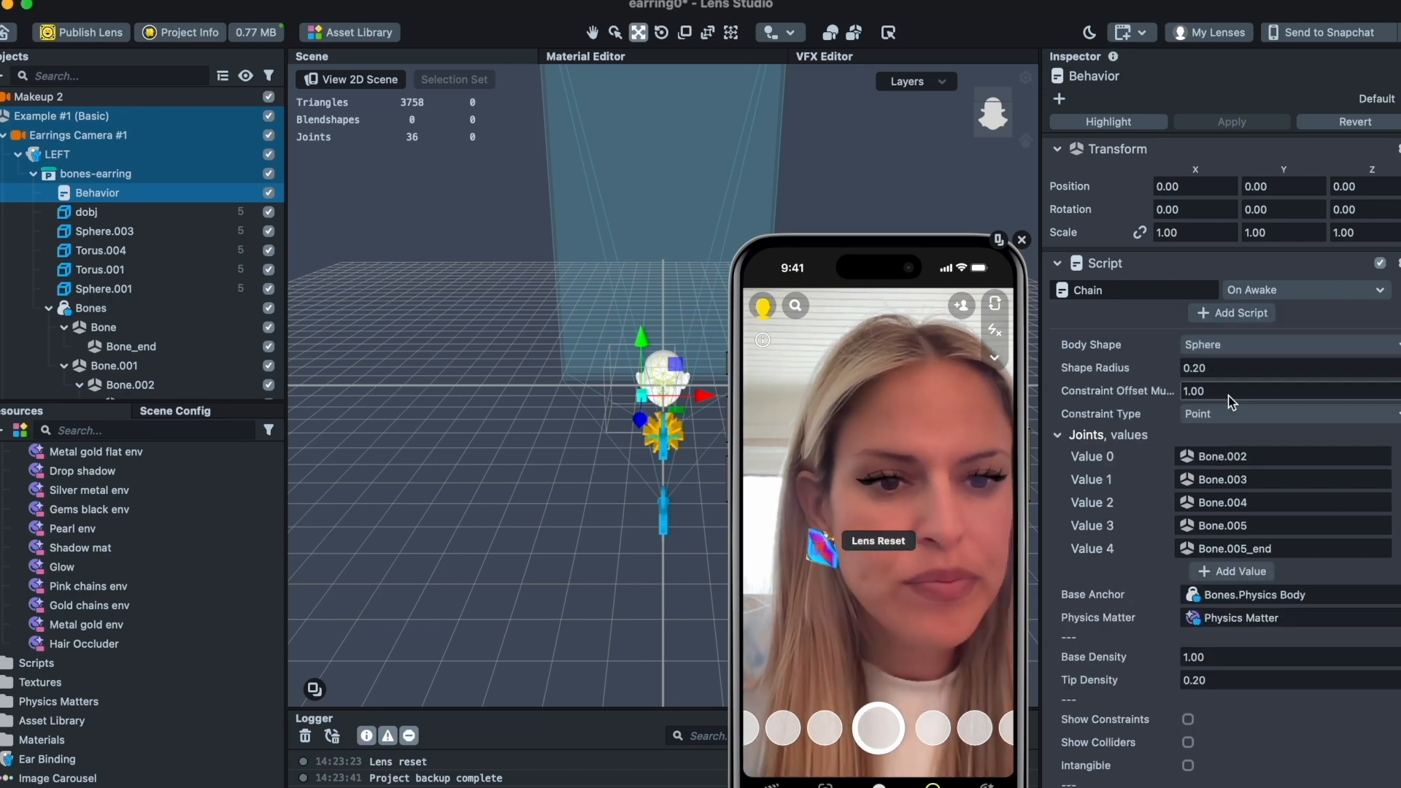
{"action": "left_click", "coordinate": [1227, 393]}
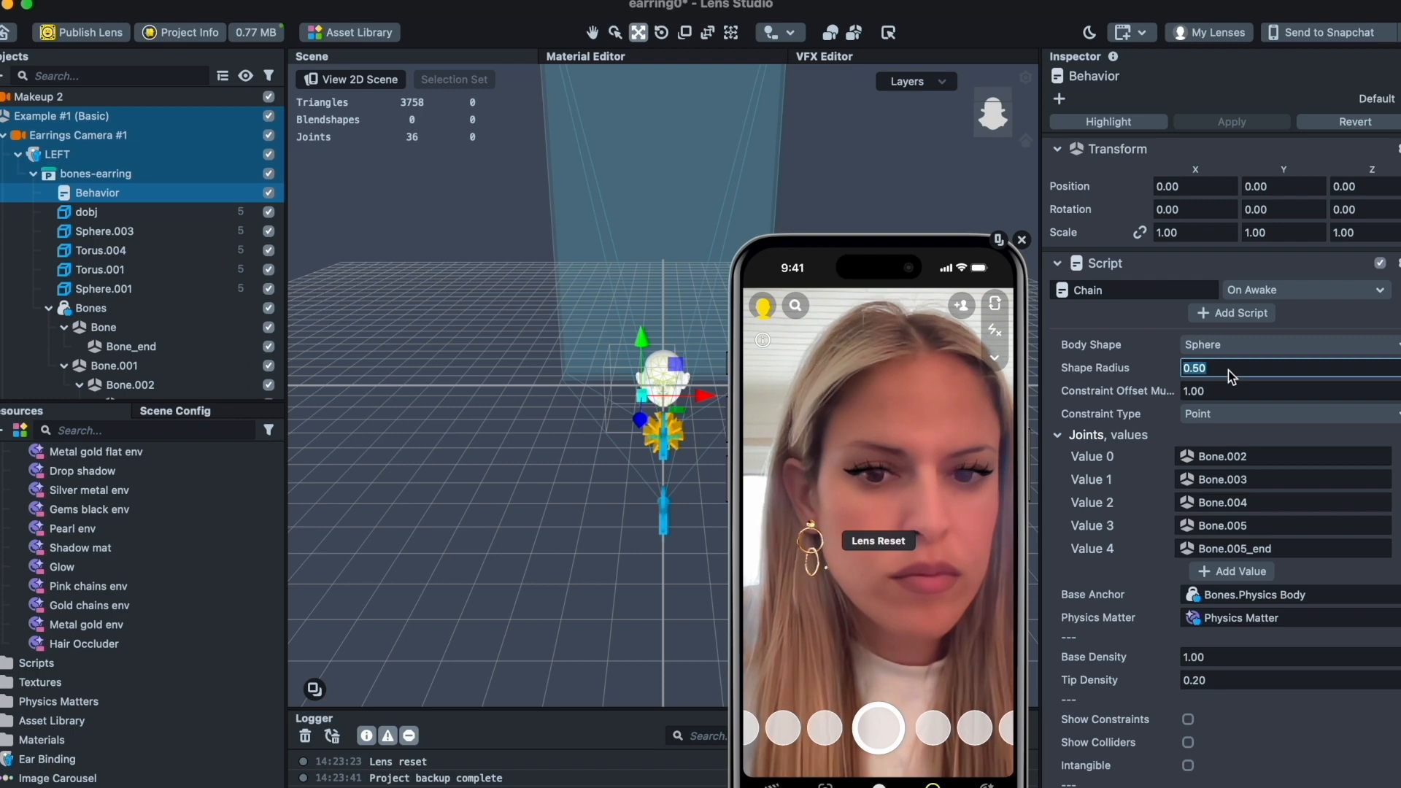
{"action": "type", "text": "0.1"}
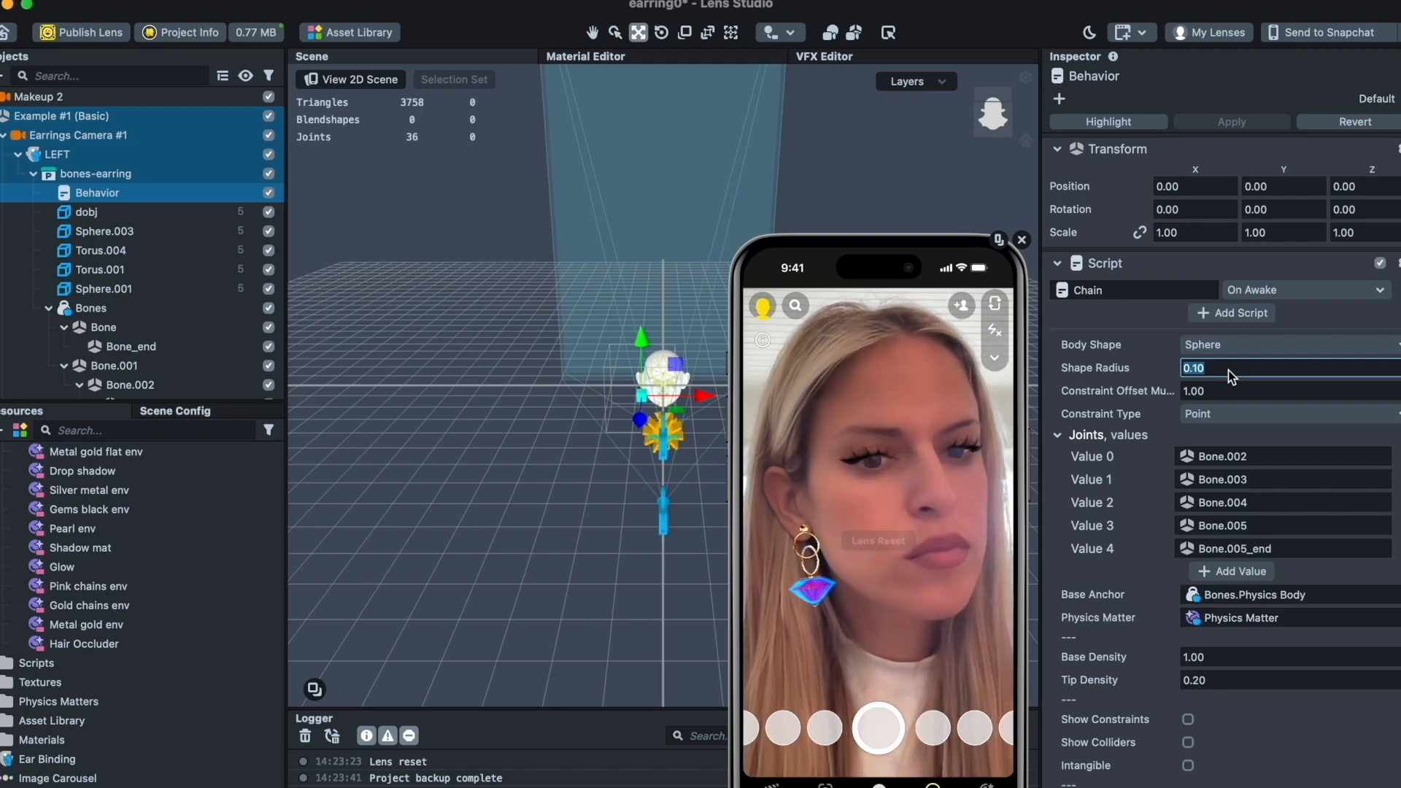
- Set the Chain script's constraint offset multiplier to 0.10 and its constraint type to Hinge
{"action": "left_click", "coordinate": [1224, 391]}
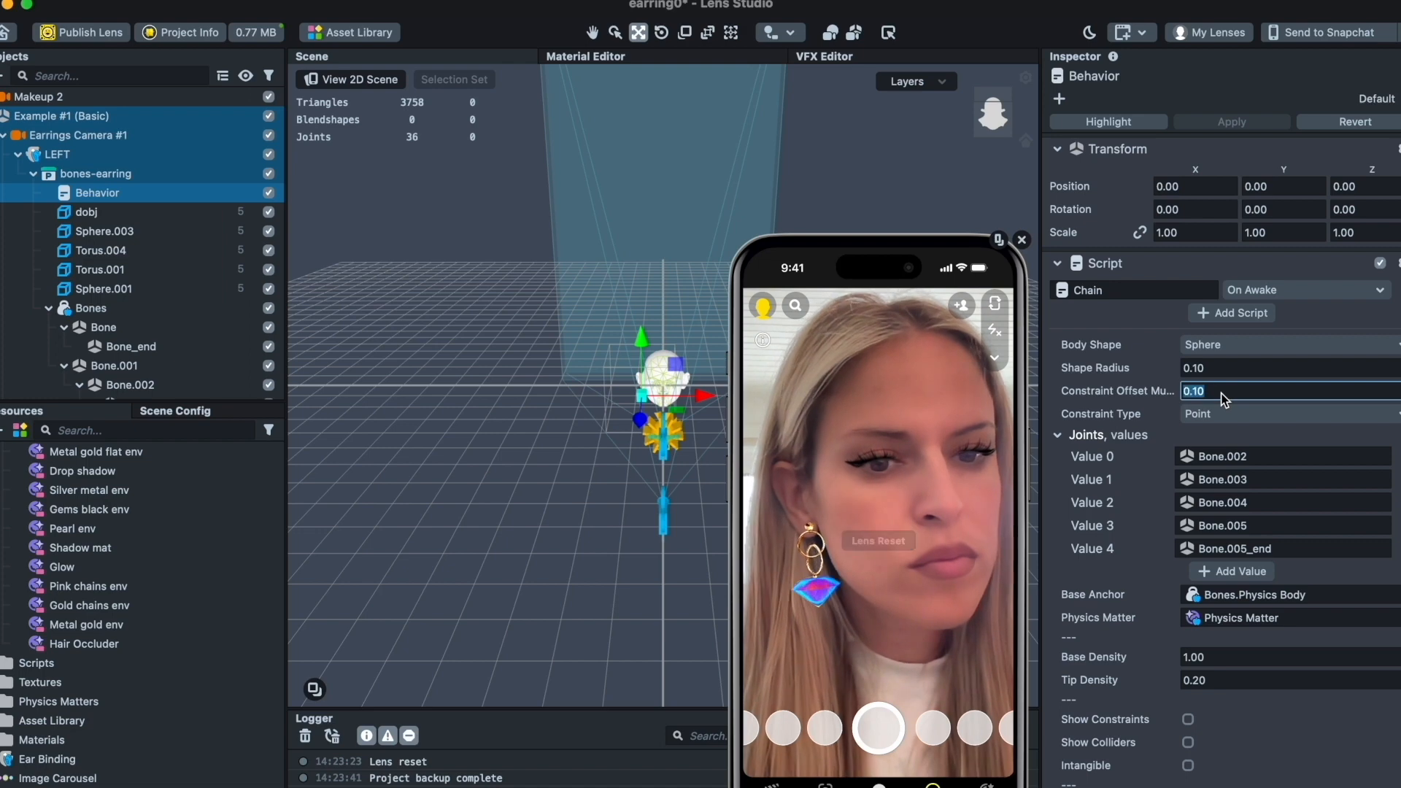
{"action": "left_click", "coordinate": [1222, 398]}
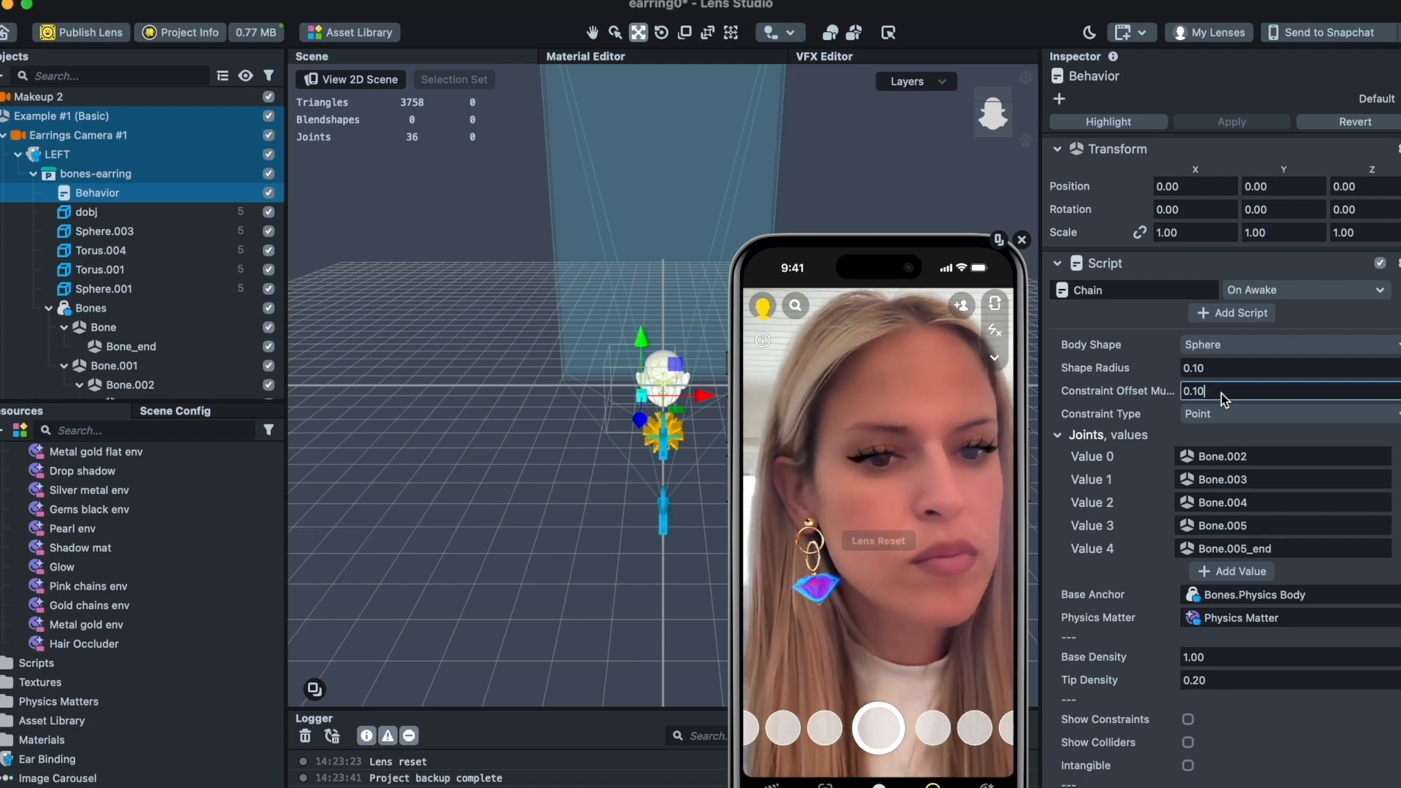
{"action": "left_click", "coordinate": [1222, 414]}
{"action": "left_click", "coordinate": [1222, 439]}
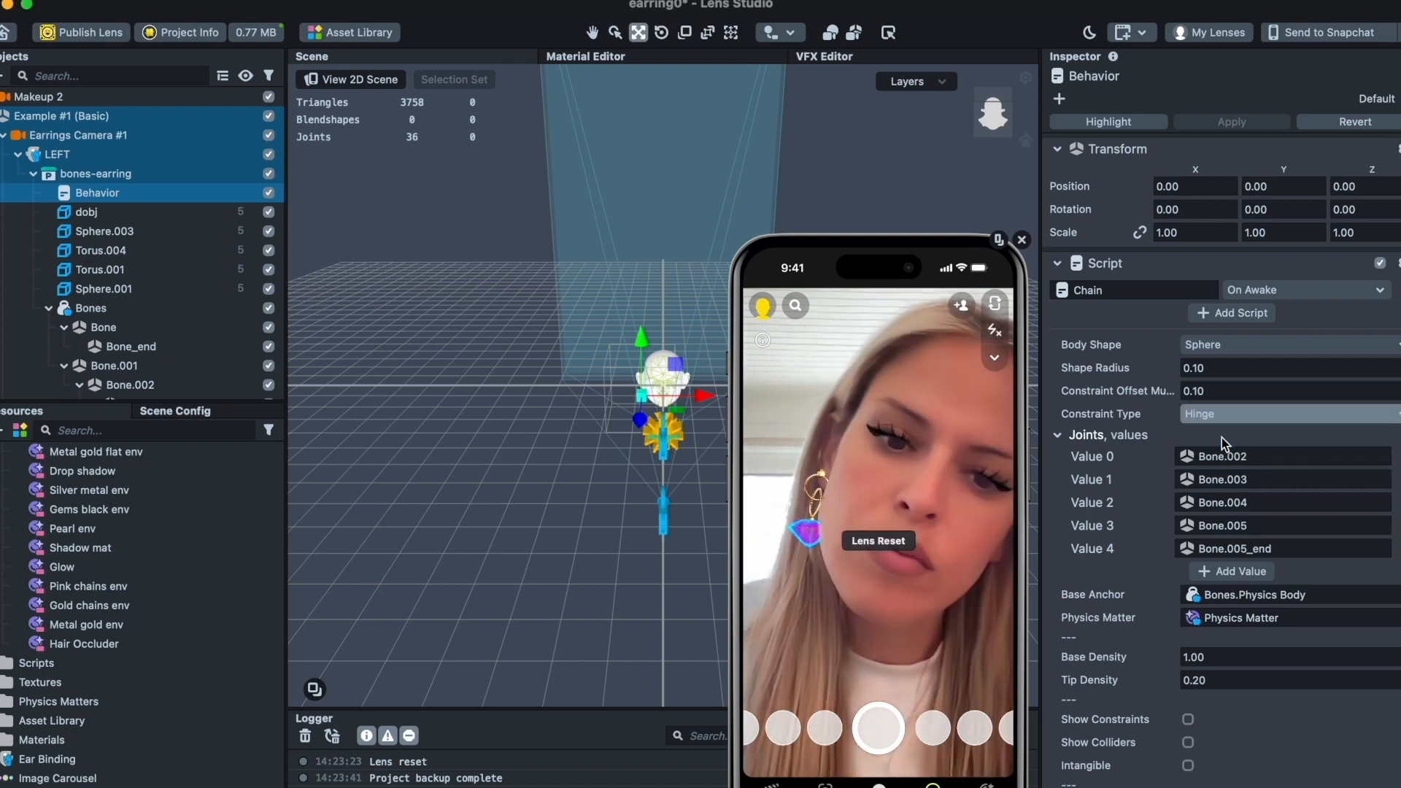
{"action": "left_click", "coordinate": [1226, 393]}
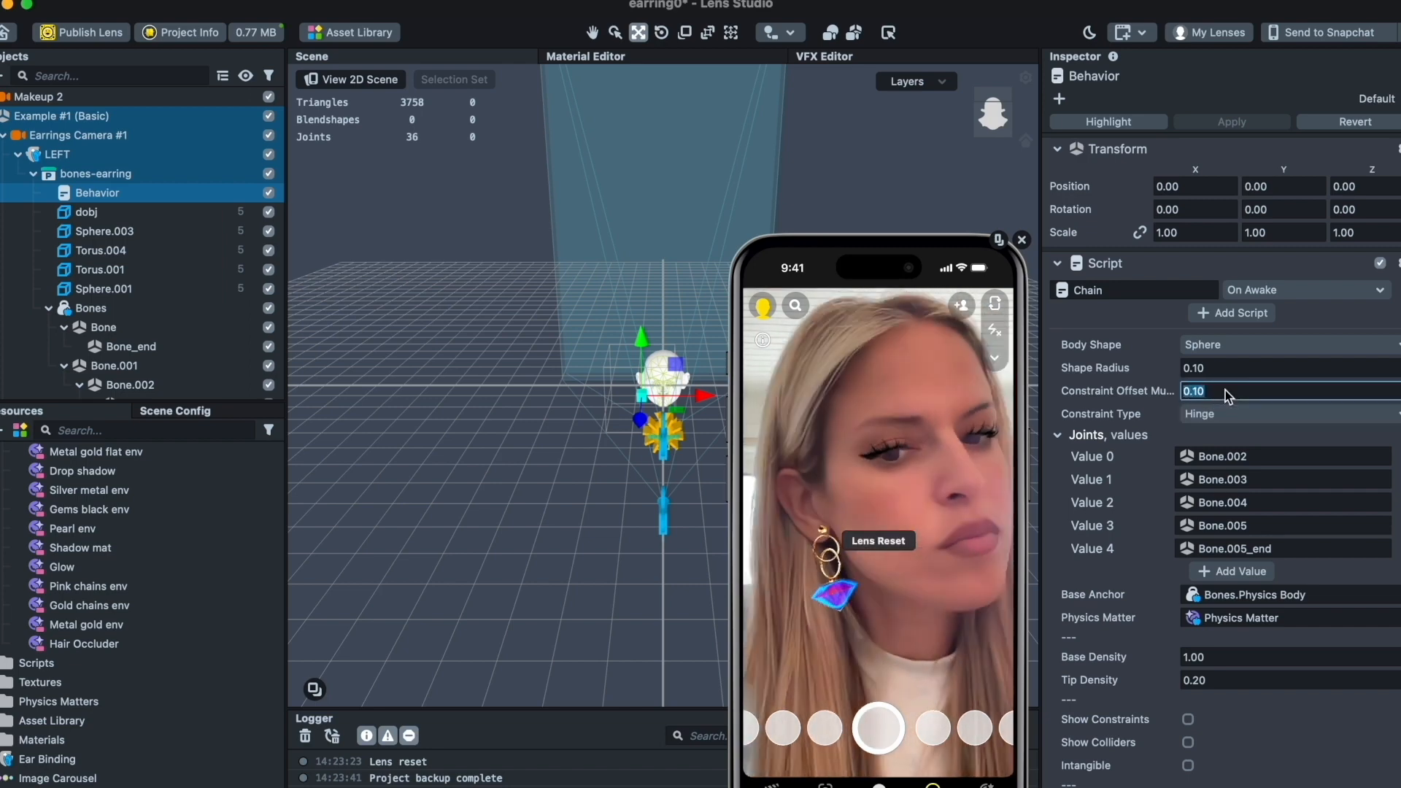
- Switch the Chain script's body shape to Cylinder and reset the lens preview
{"action": "left_click", "coordinate": [1226, 344]}
{"action": "left_click", "coordinate": [1227, 370]}
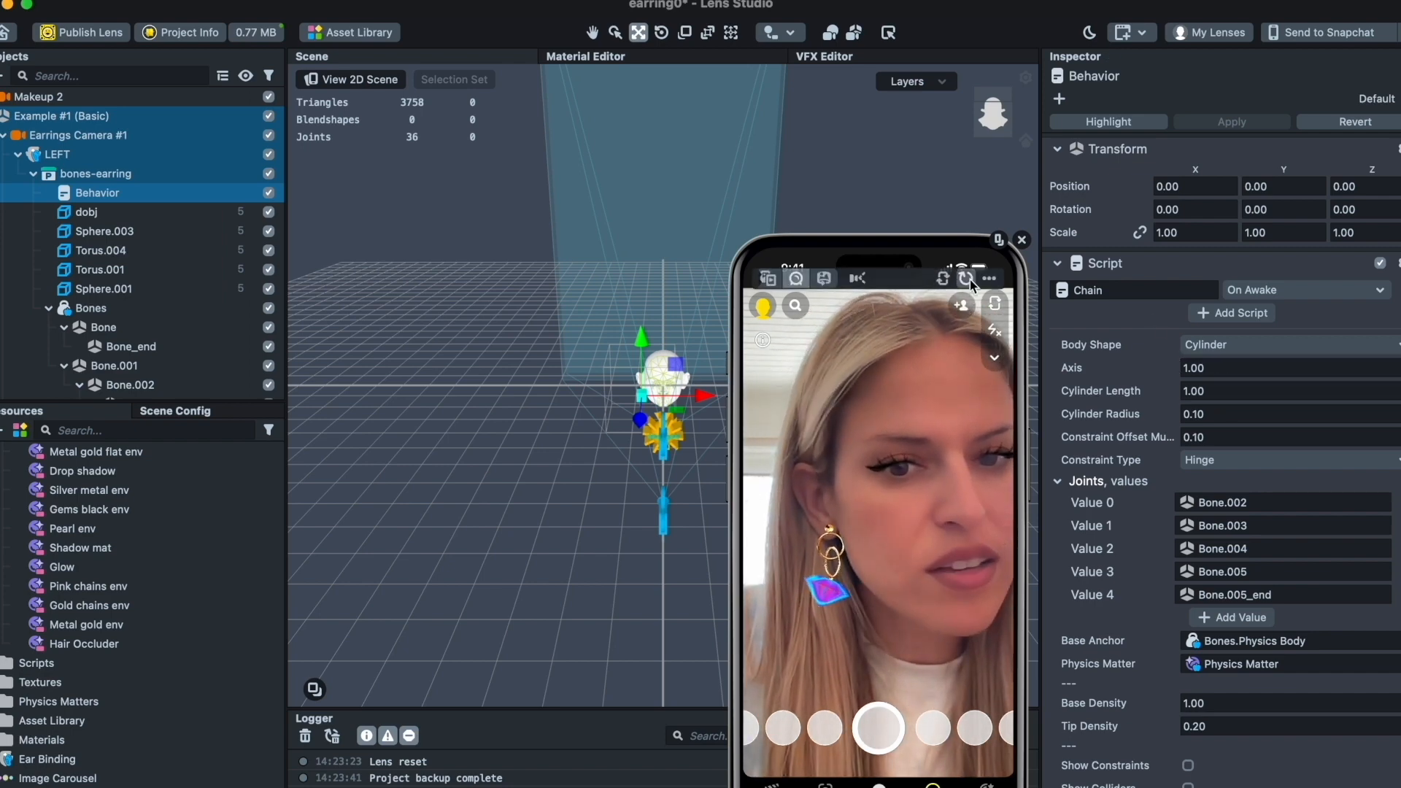
{"action": "left_click", "coordinate": [963, 303]}
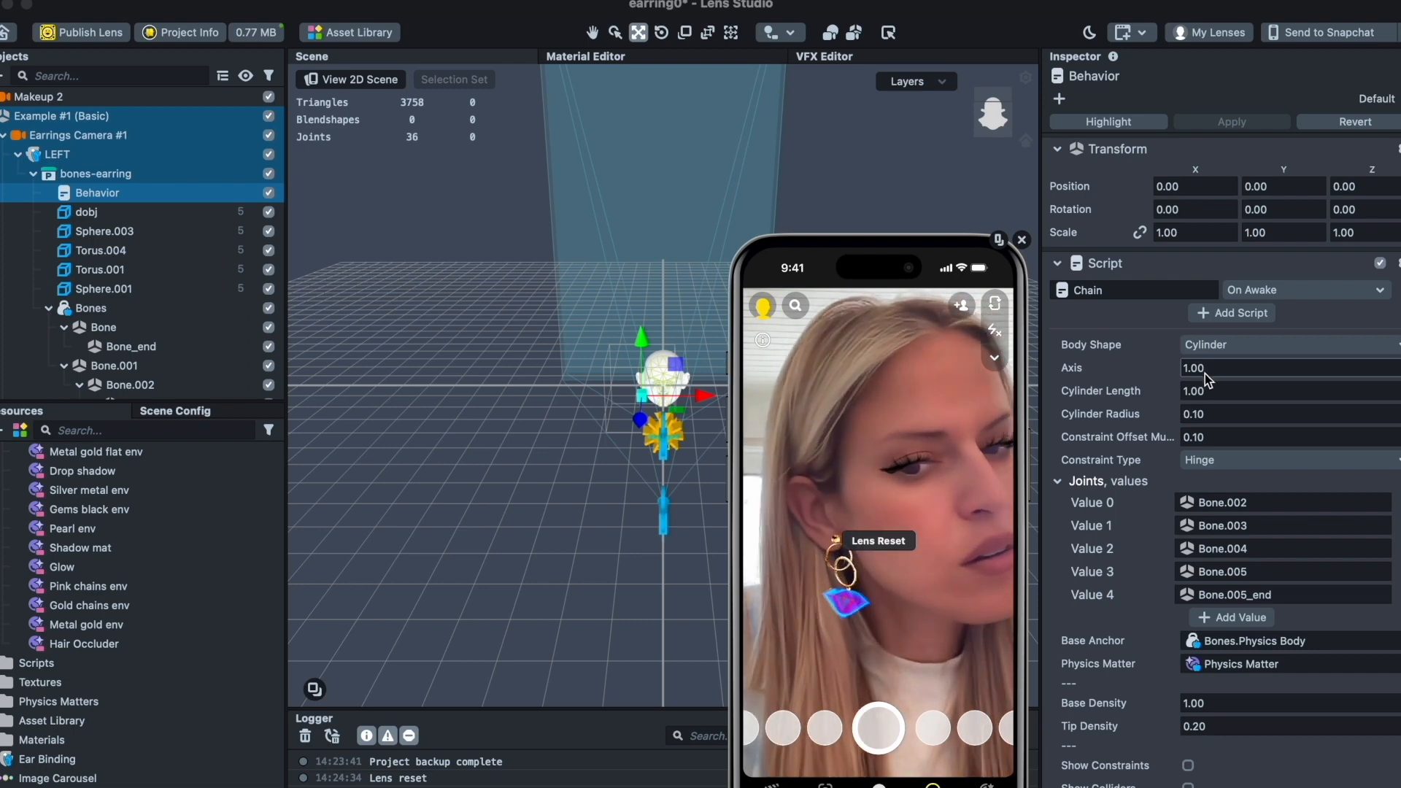
- Set the Chain script's cylinder length to 0.5
{"action": "left_click", "coordinate": [1219, 391]}
{"action": "key", "text": "BackSpace"}
{"action": "key", "text": "BackSpace"}
{"action": "key", "text": "BackSpace"}
{"action": "key", "text": "BackSpace"}
{"action": "type", "text": "0.5"}
{"action": "key", "text": "Return"}
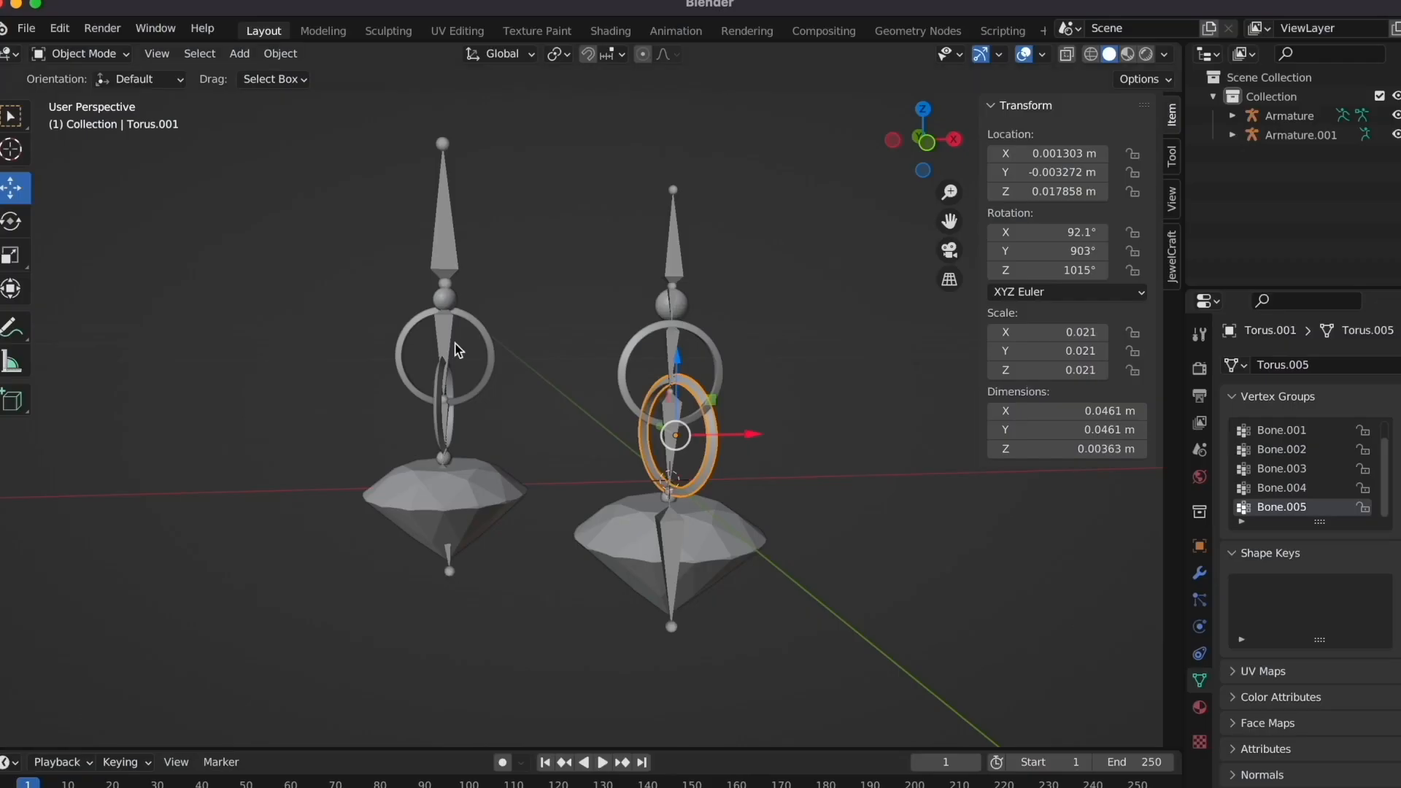
- Switch to Blender and select Armature.001 to examine how its bones line up with the earring's rings
{"action": "left_click", "coordinate": [448, 333]}
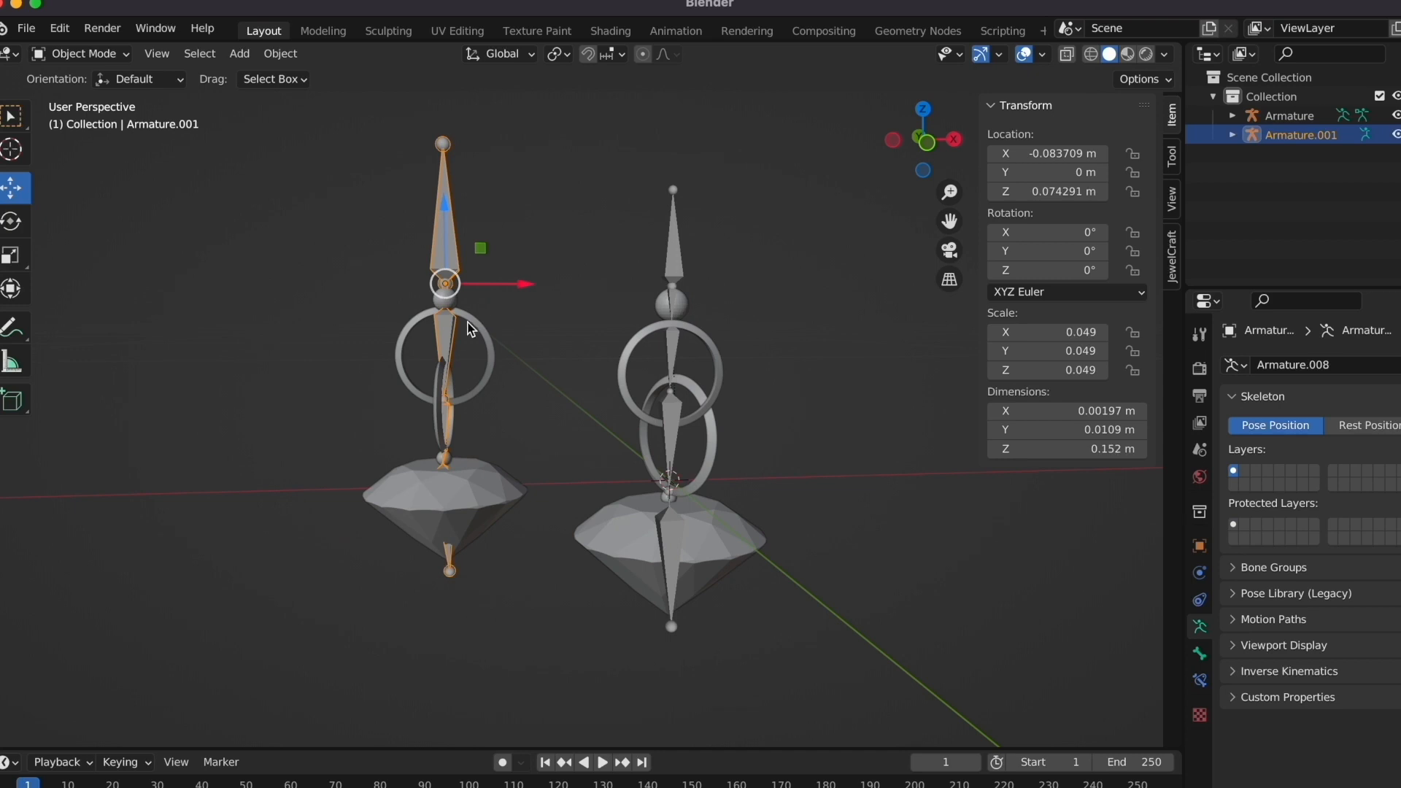
{"action": "left_click", "coordinate": [468, 323]}
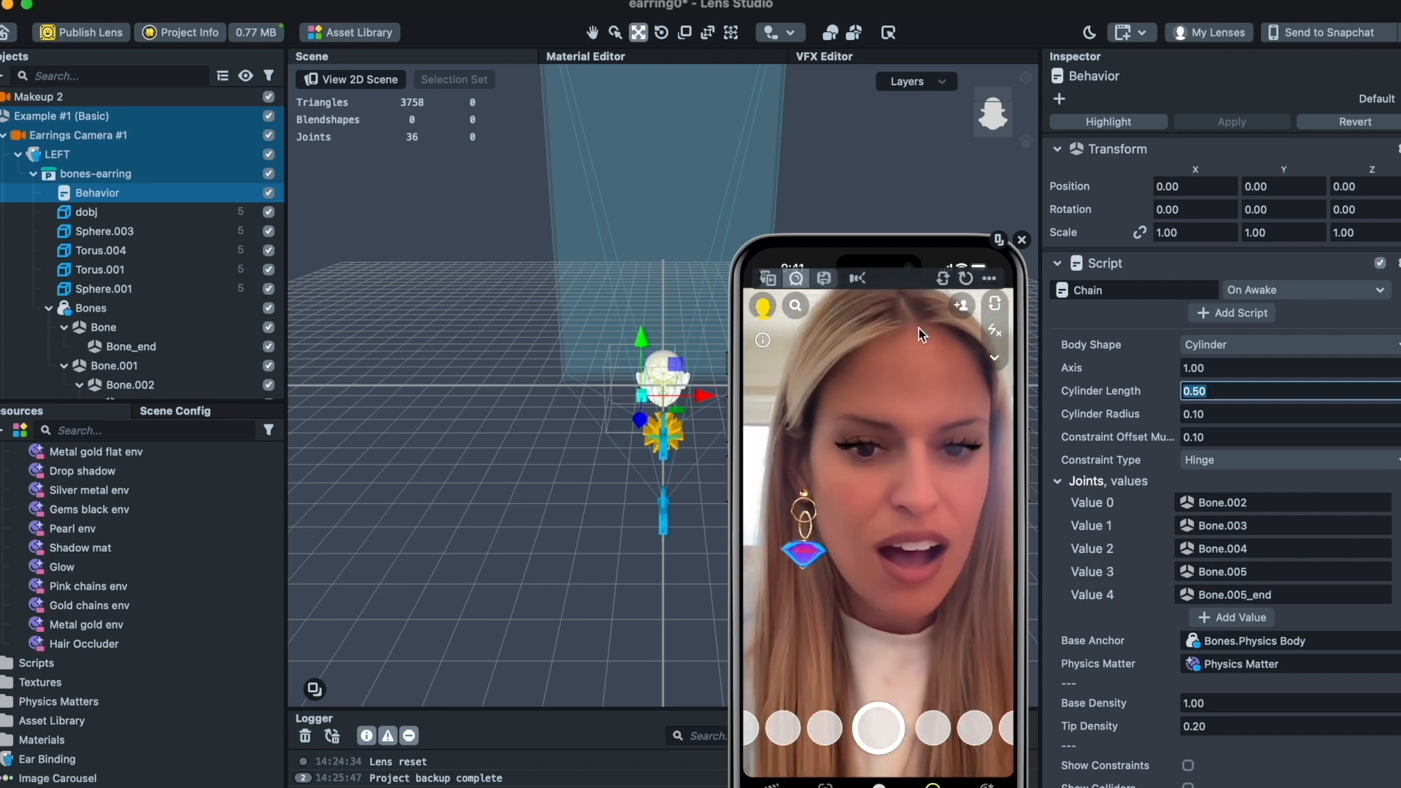
- Return to Lens Studio, reset the lens preview, and try removing Bone.002 from the Chain joints before undoing the removal
{"action": "left_click", "coordinate": [968, 279]}
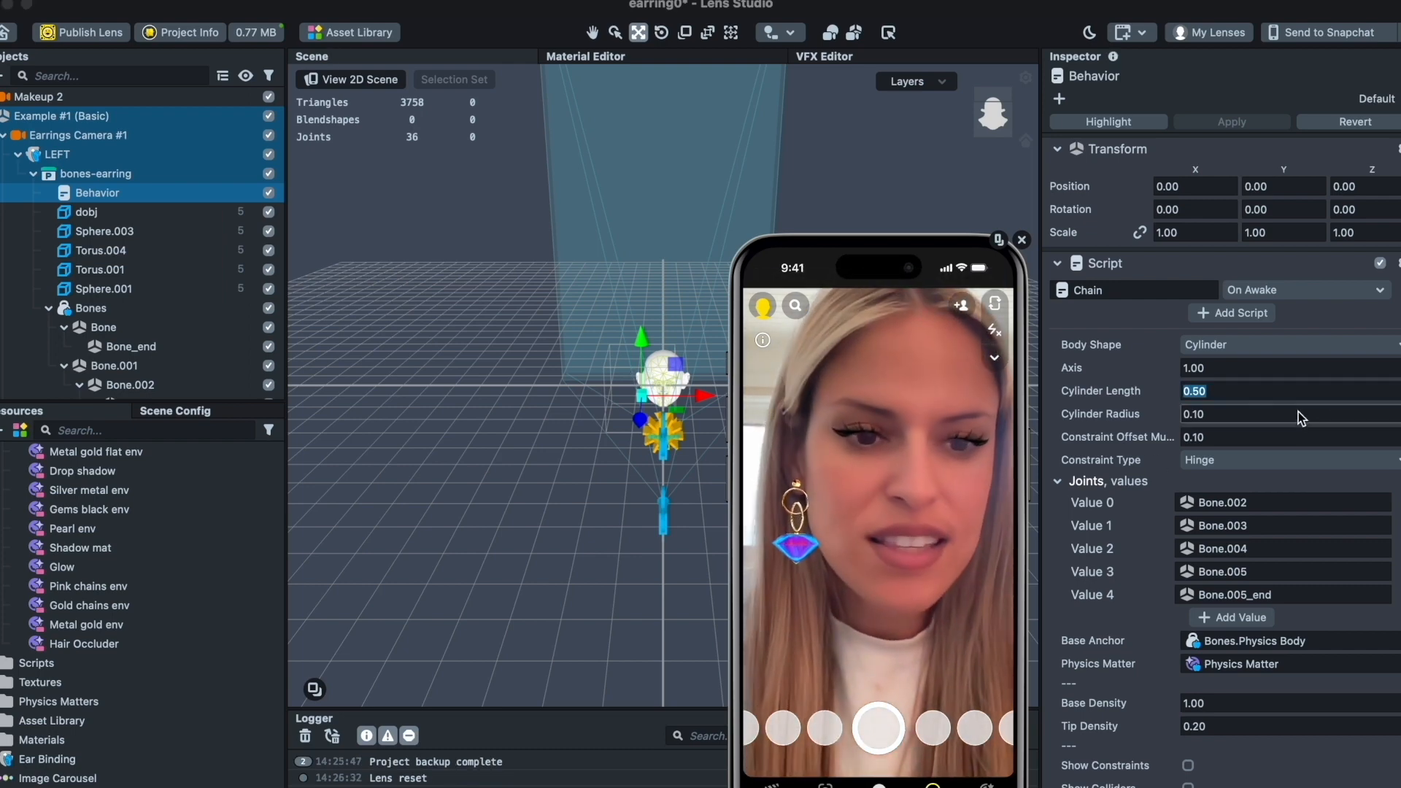
{"action": "left_click", "coordinate": [1396, 485]}
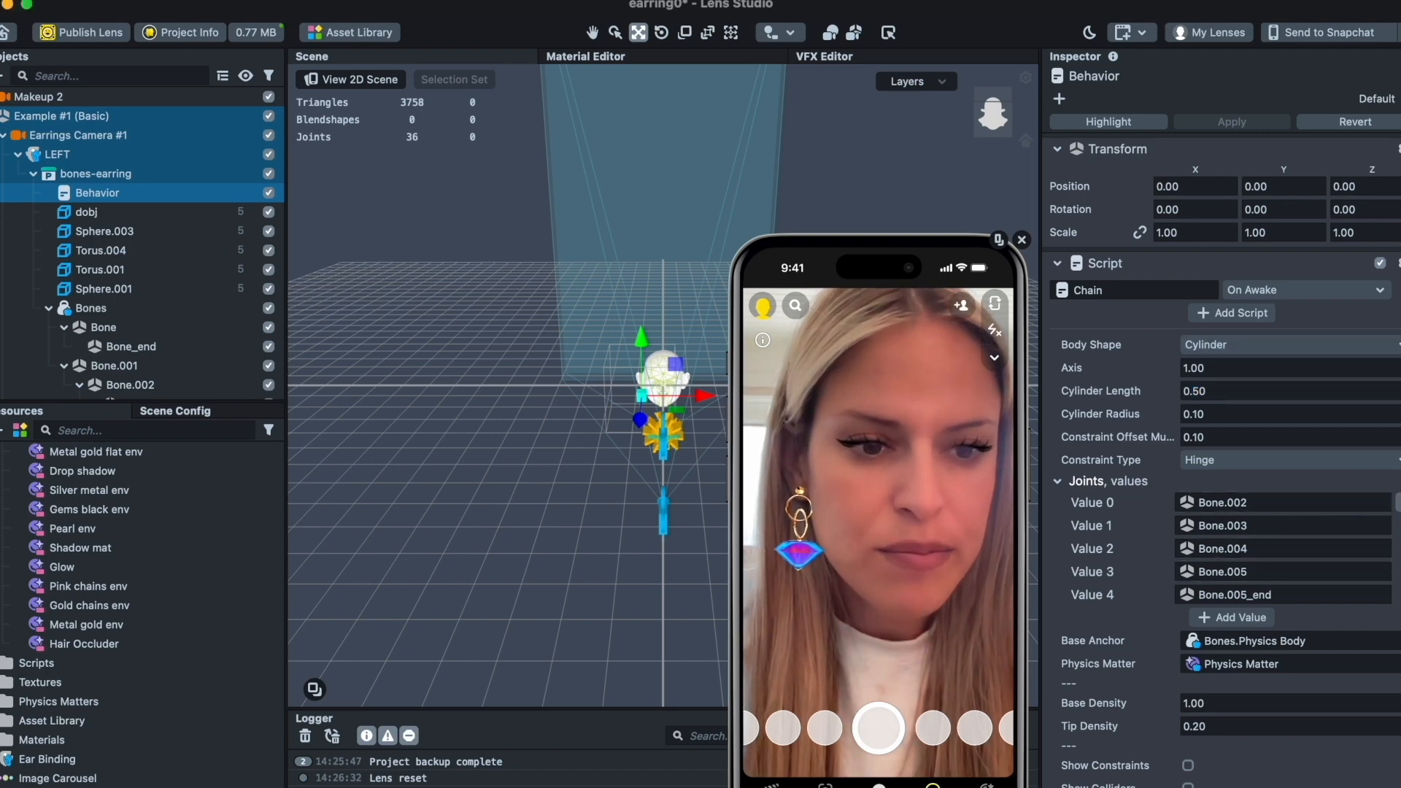
{"action": "left_click", "coordinate": [1396, 502]}
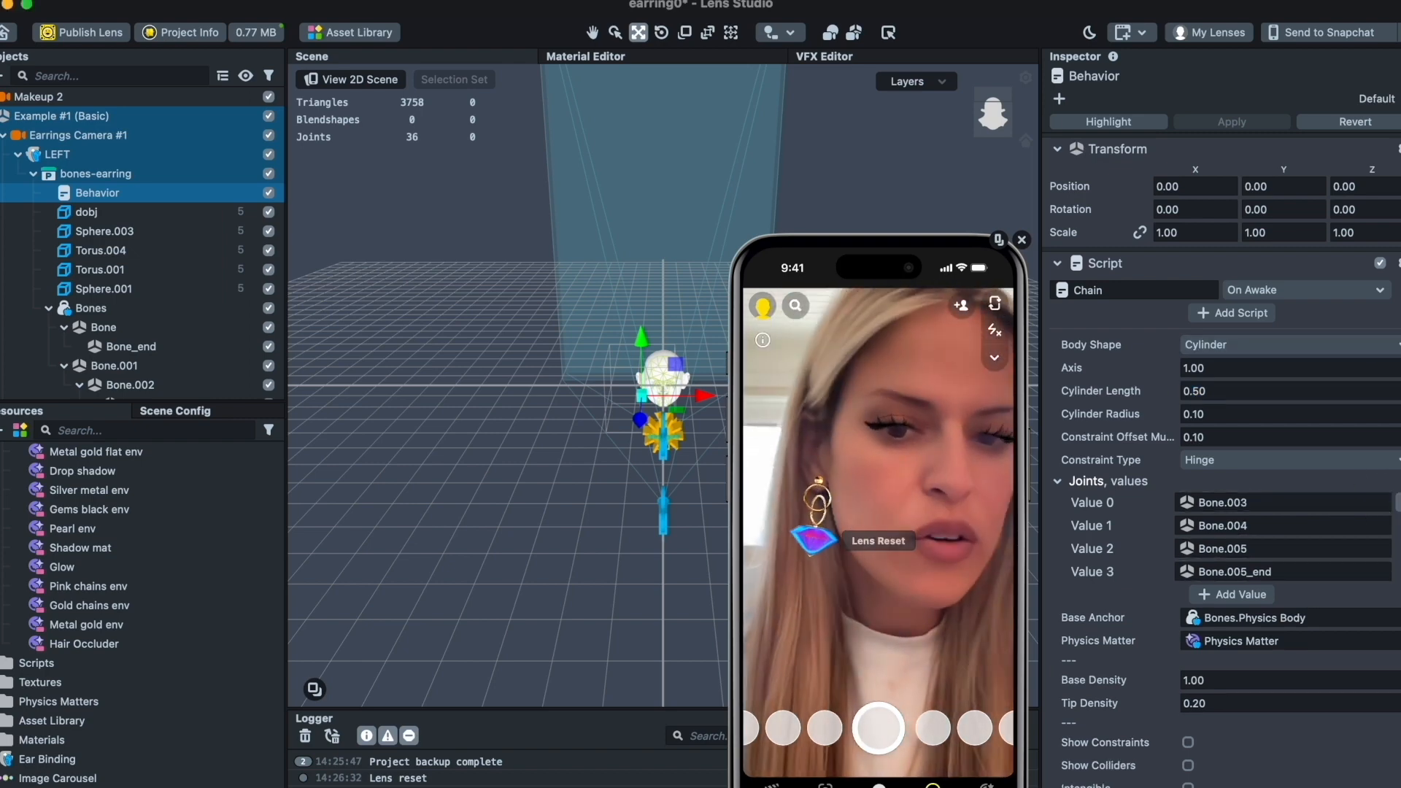
{"action": "key", "text": "super+z"}
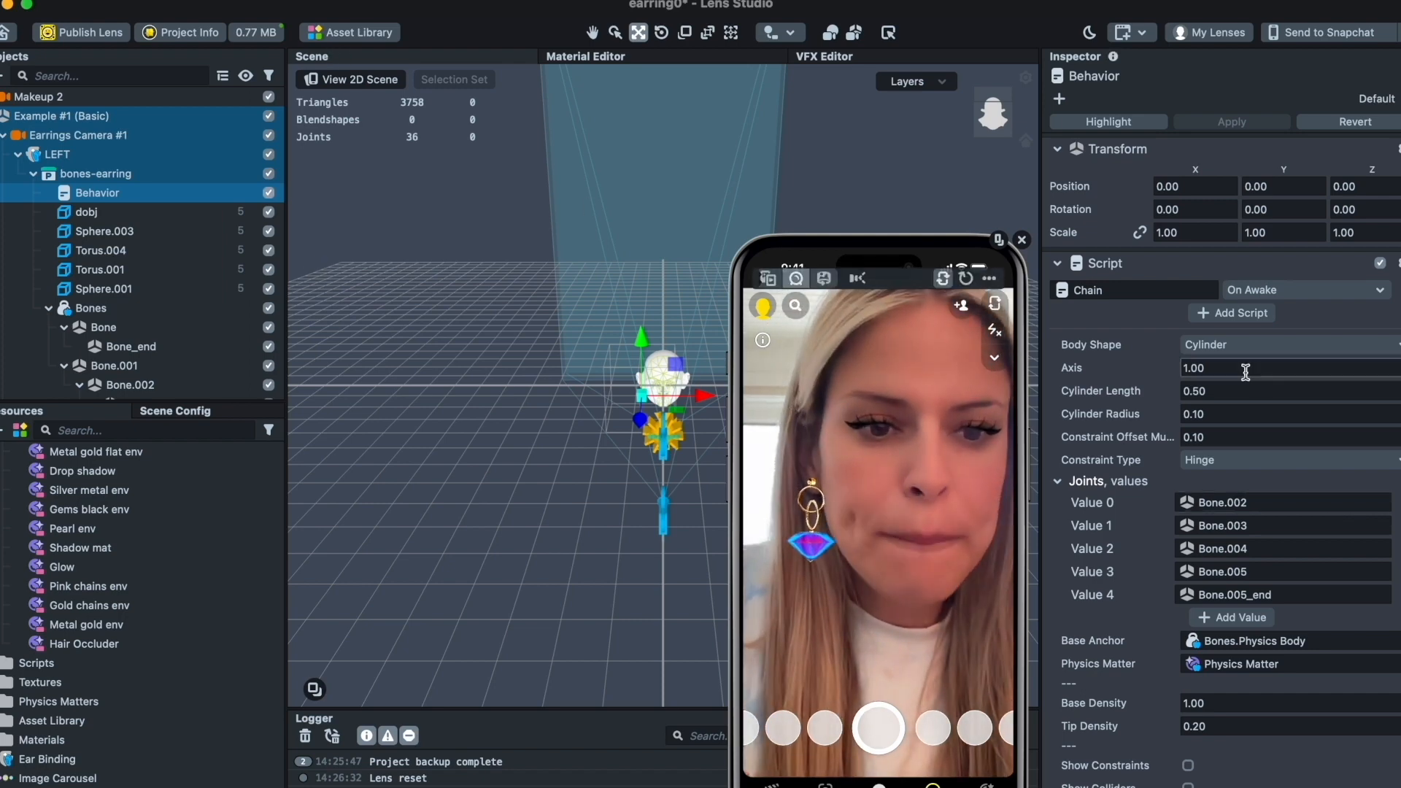
- Set the Chain script's cylinder length to 0.20 and its cylinder radius to 0.01
{"action": "left_click", "coordinate": [1230, 392]}
{"action": "type", "text": "0.2"}
{"action": "key", "text": "Return"}
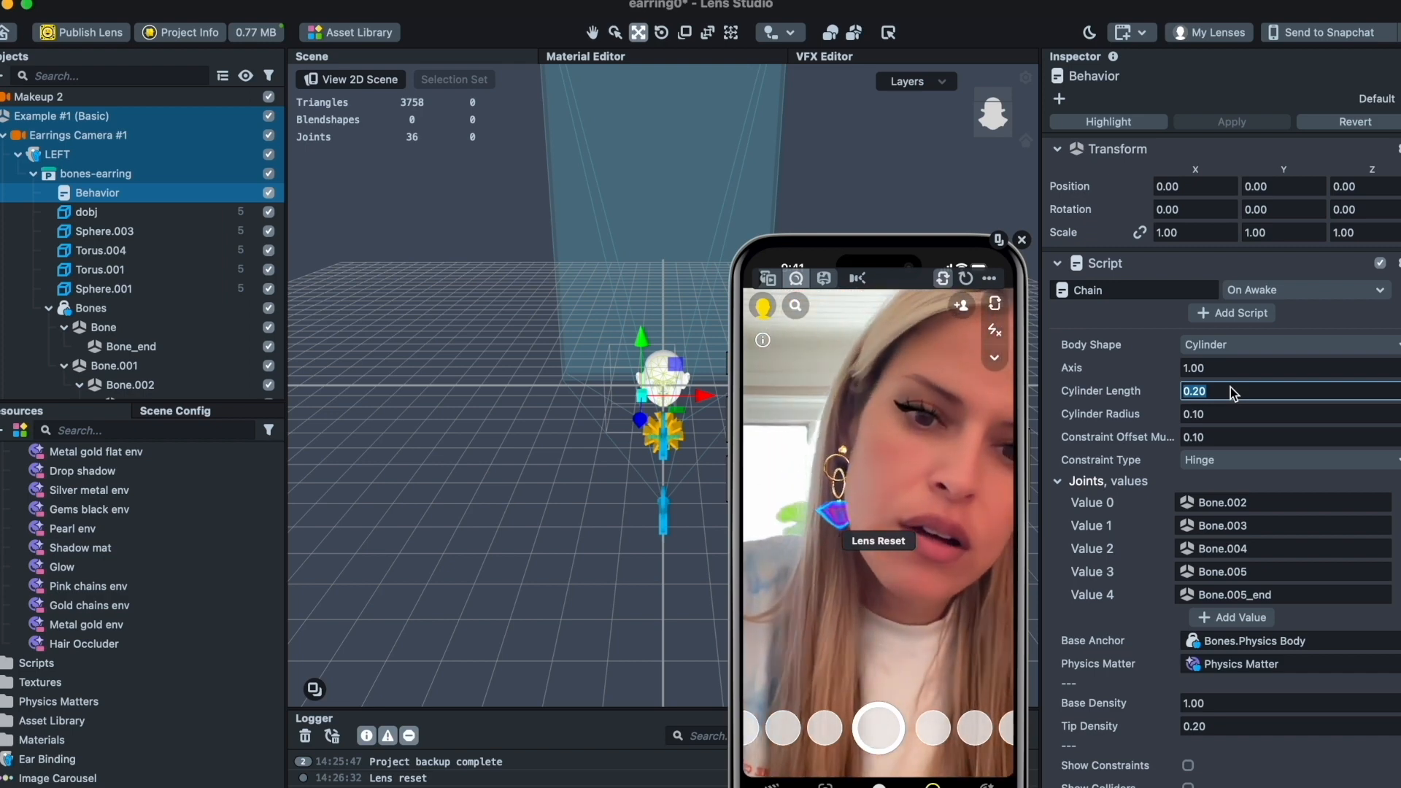
{"action": "left_click", "coordinate": [1224, 425]}
{"action": "type", "text": "0.01"}
{"action": "key", "text": "Return"}
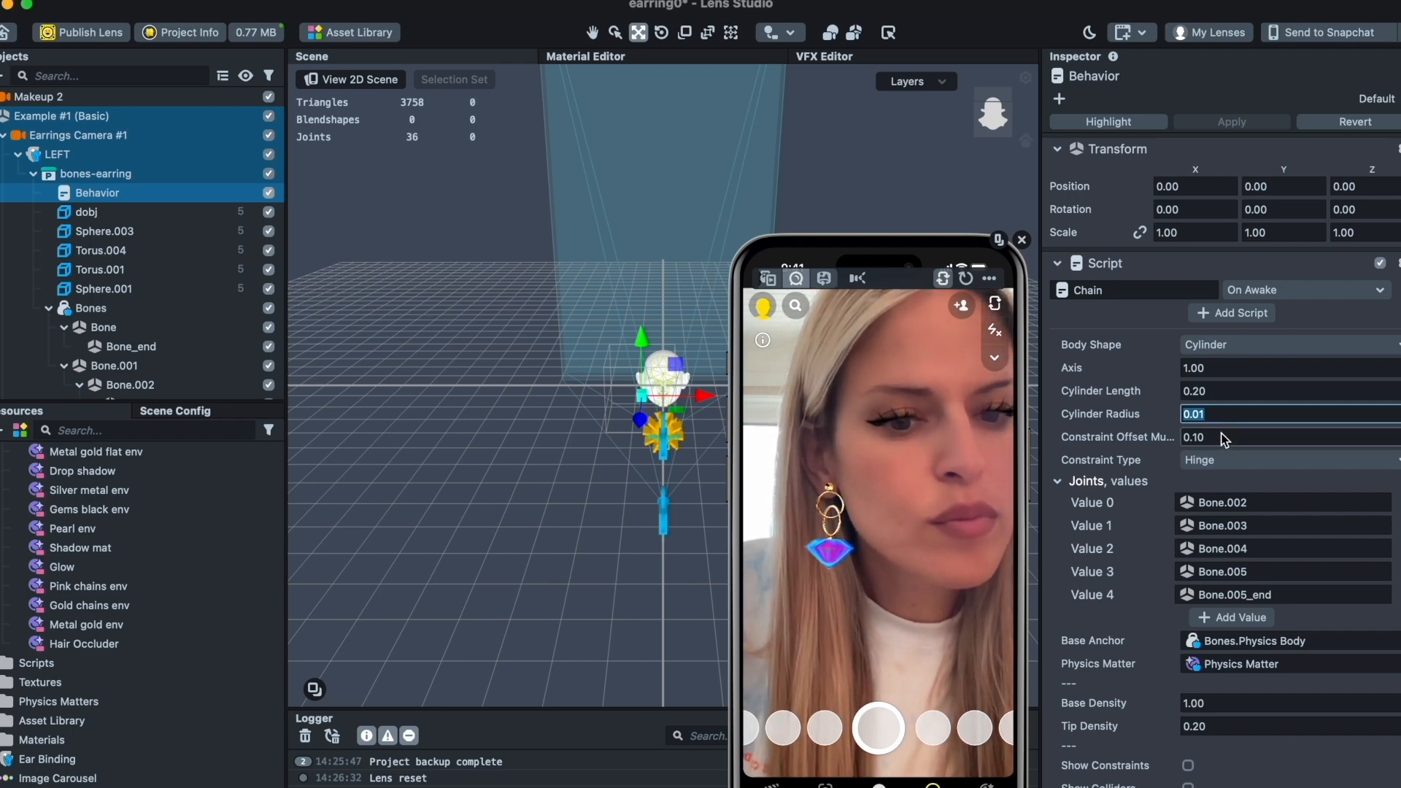
{"action": "scroll", "coordinate": [1238, 611], "scroll_direction": "down", "scroll_amount": 3}
{"action": "left_click", "coordinate": [1219, 611]}
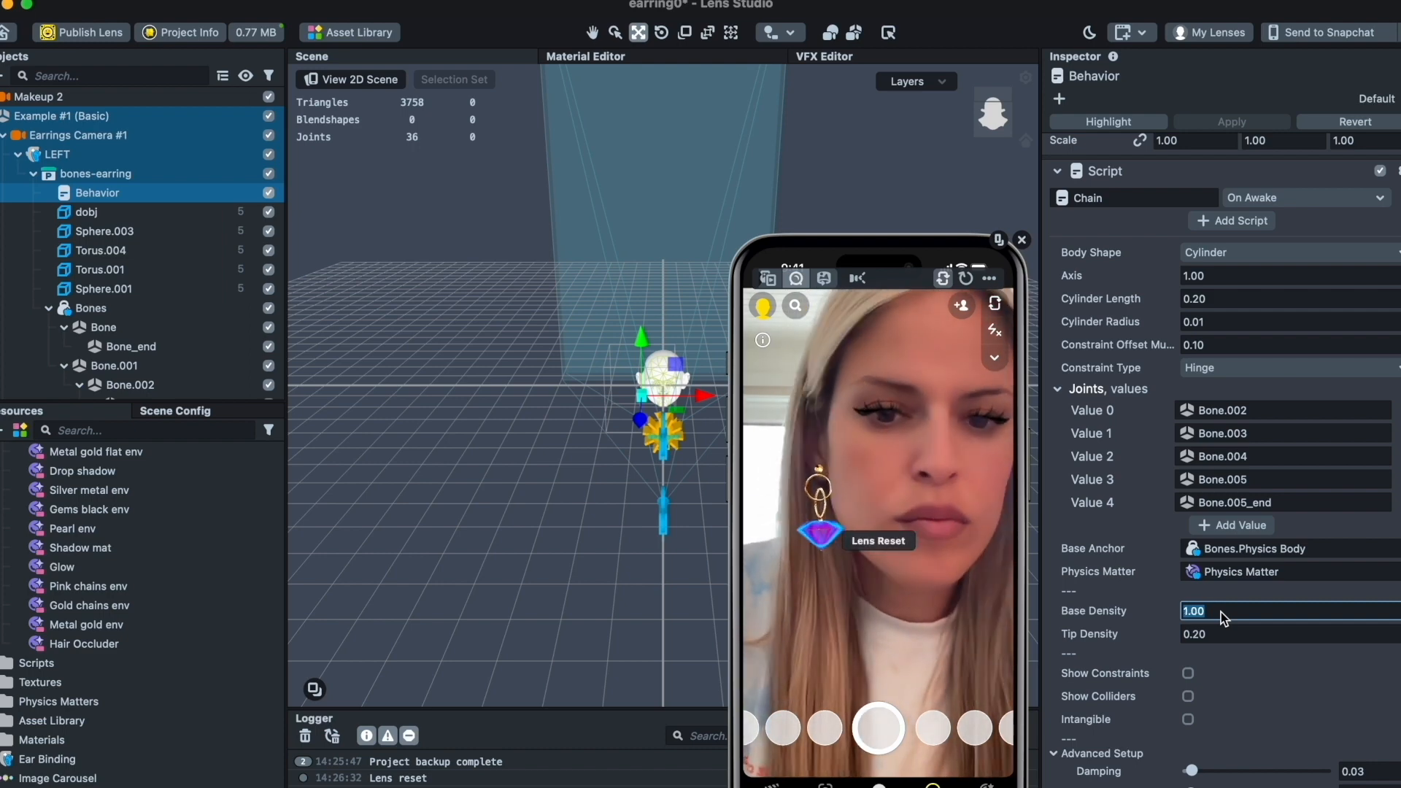
- Duplicate the bones-earring object and place the copy under the RIGHT ear binding
{"action": "left_click", "coordinate": [76, 176]}
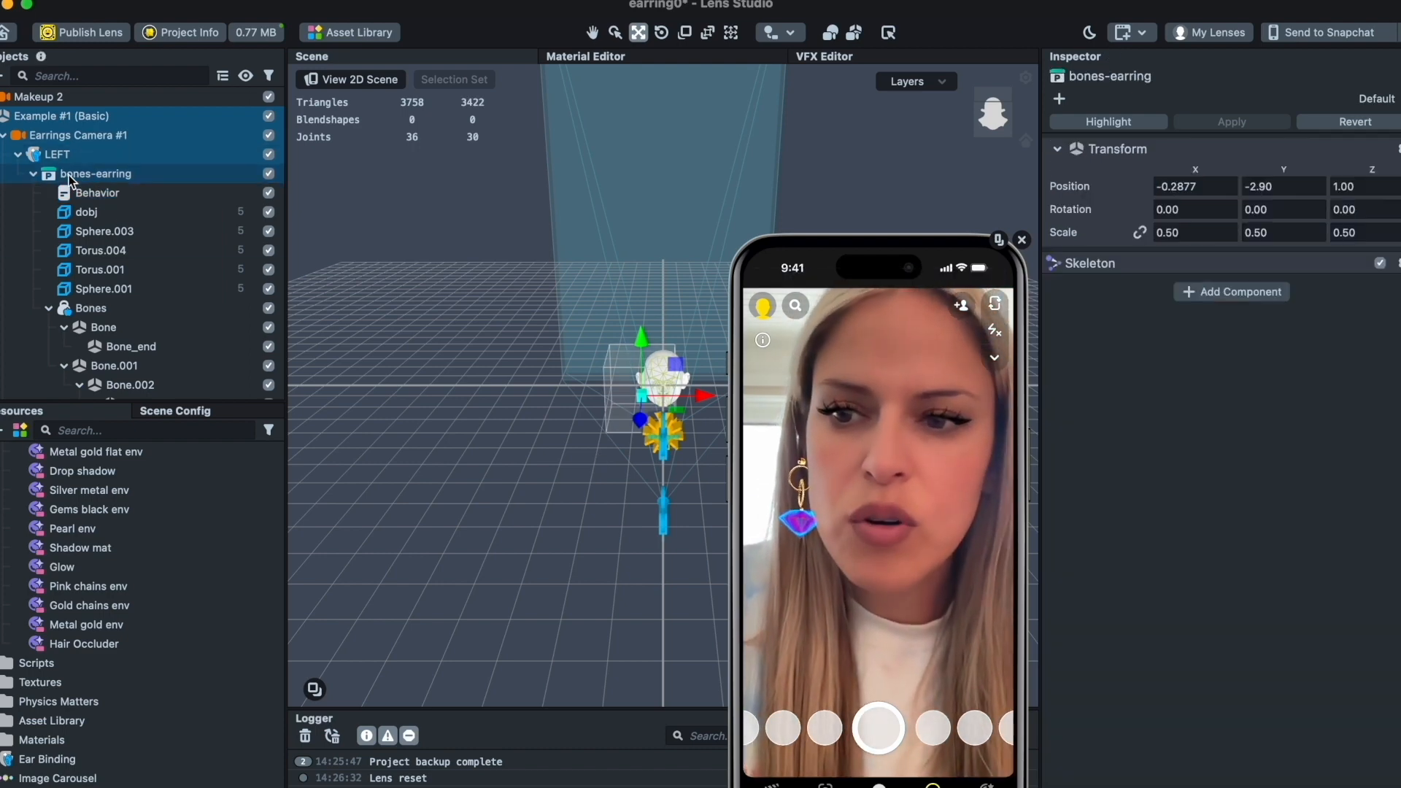
{"action": "left_click", "coordinate": [33, 174]}
{"action": "right_click", "coordinate": [63, 177]}
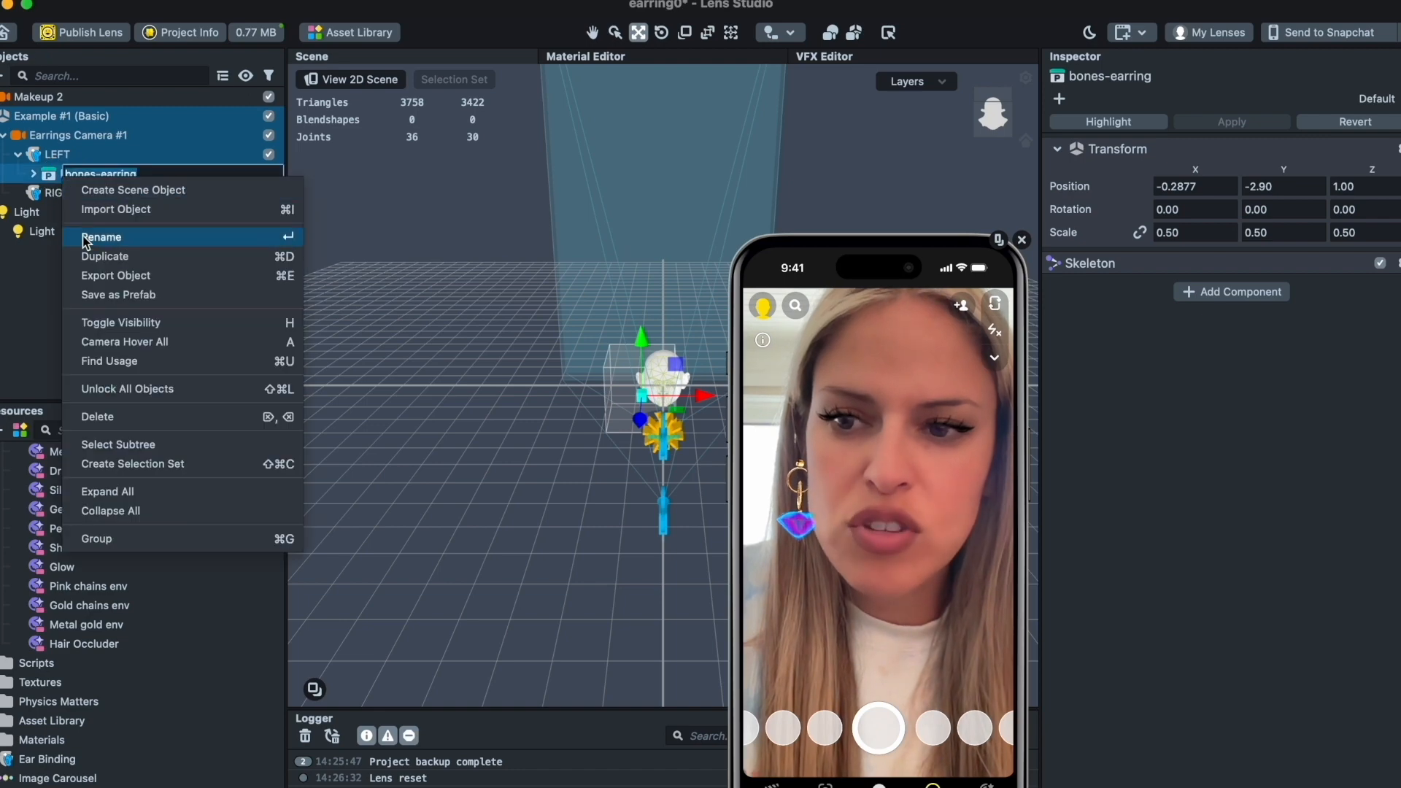
{"action": "left_click", "coordinate": [86, 257]}
{"action": "left_click_drag", "start_coordinate": [46, 252], "coordinate": [73, 199]}
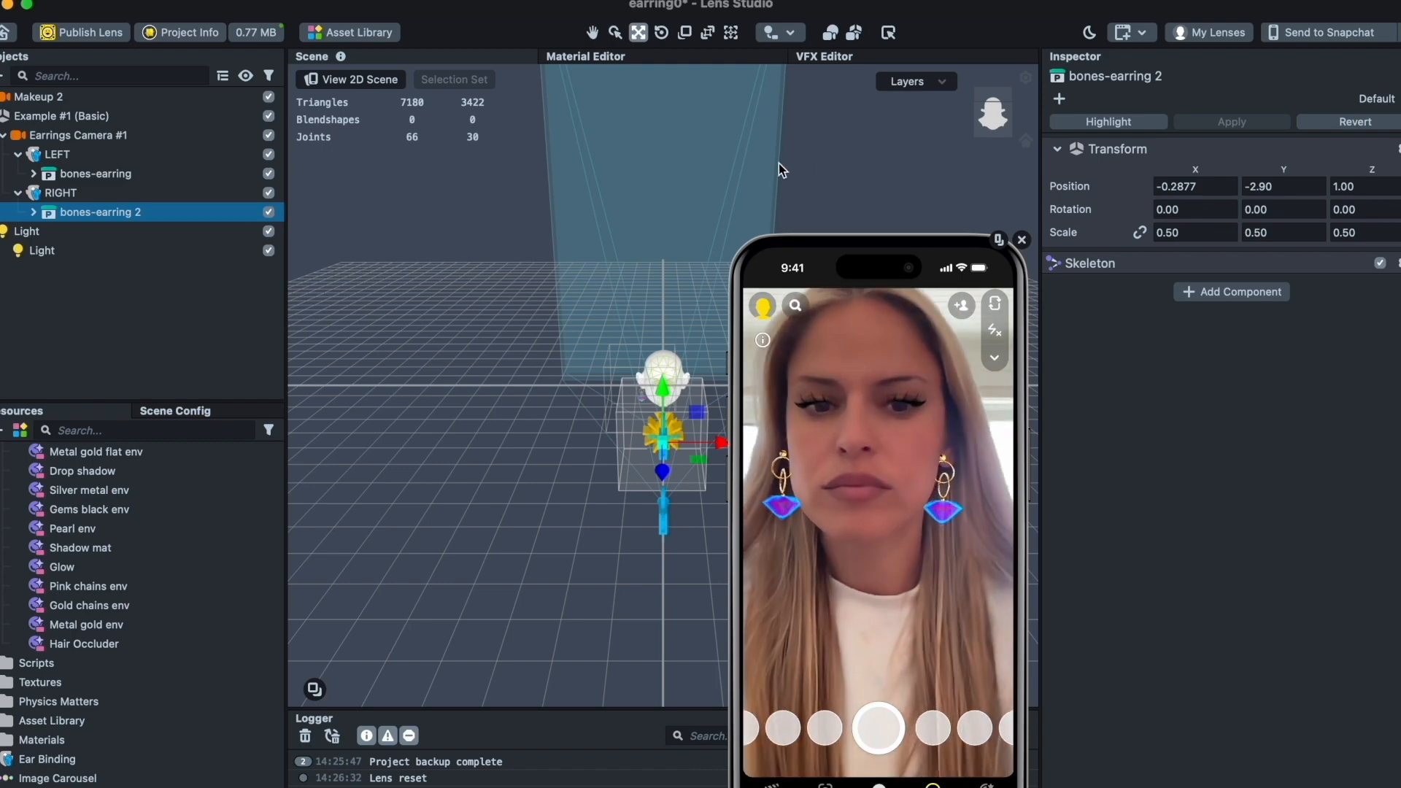
- Mirror the duplicated right earring's offset by setting its X position to 0.2877
{"action": "left_click", "coordinate": [1159, 187]}
{"action": "double_click", "coordinate": [1198, 186]}
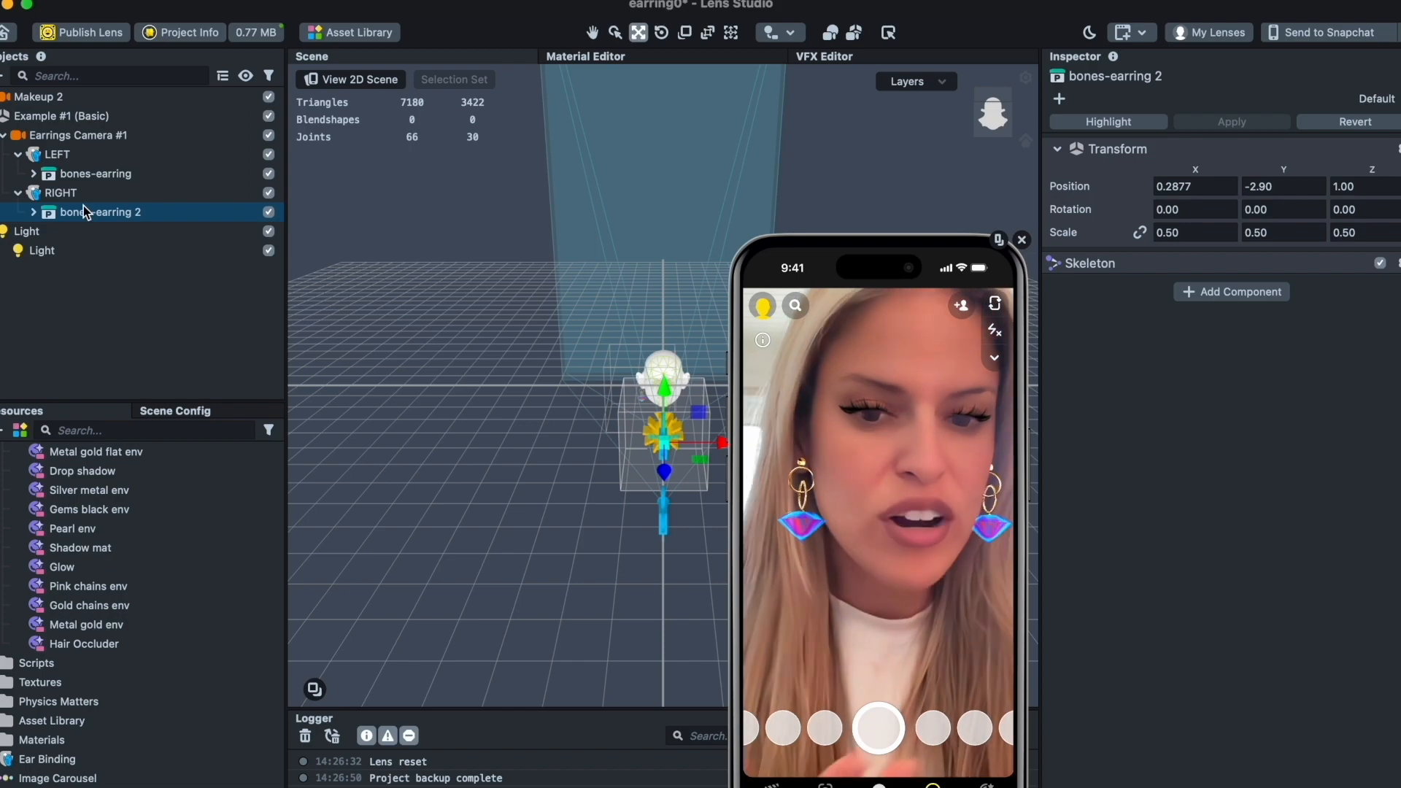
{"action": "left_click", "coordinate": [84, 209]}
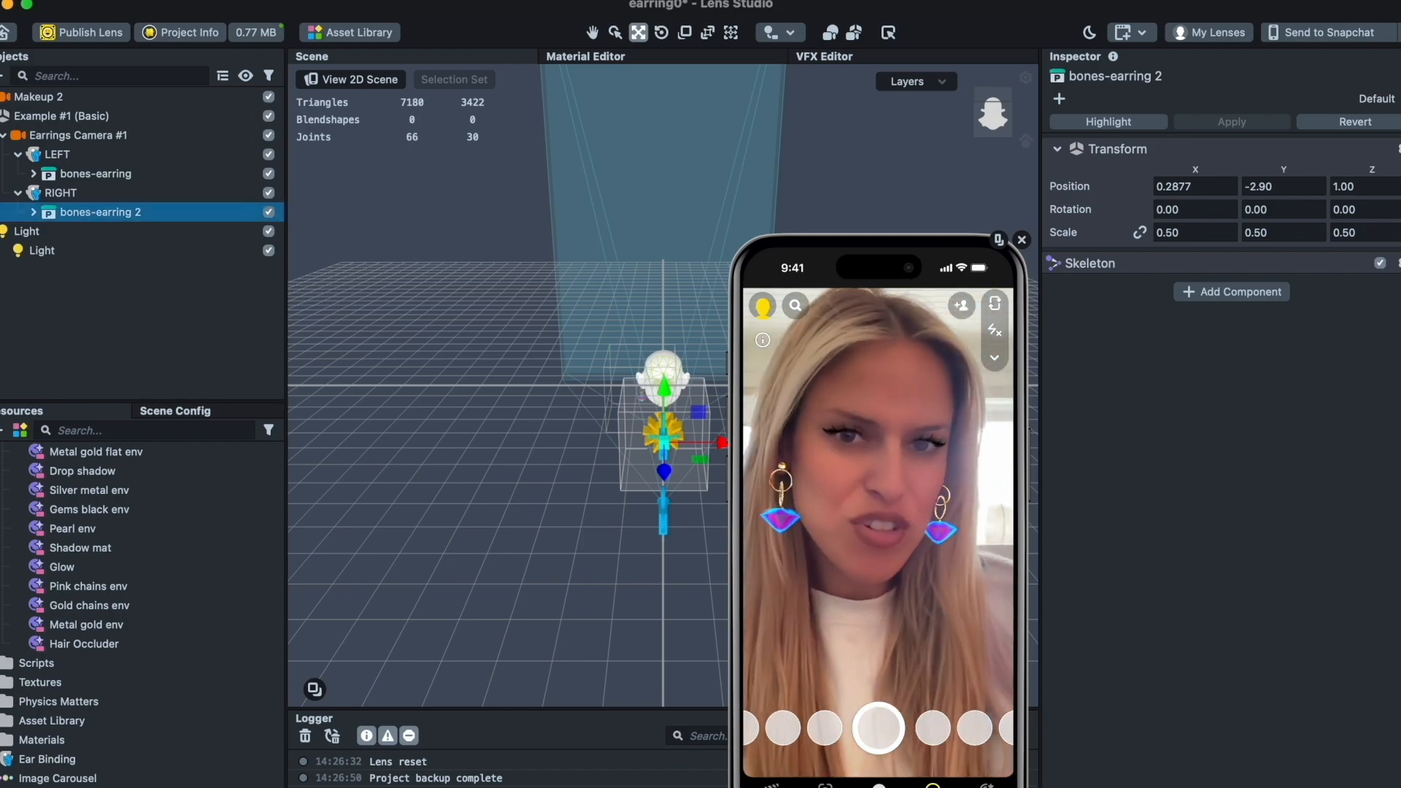